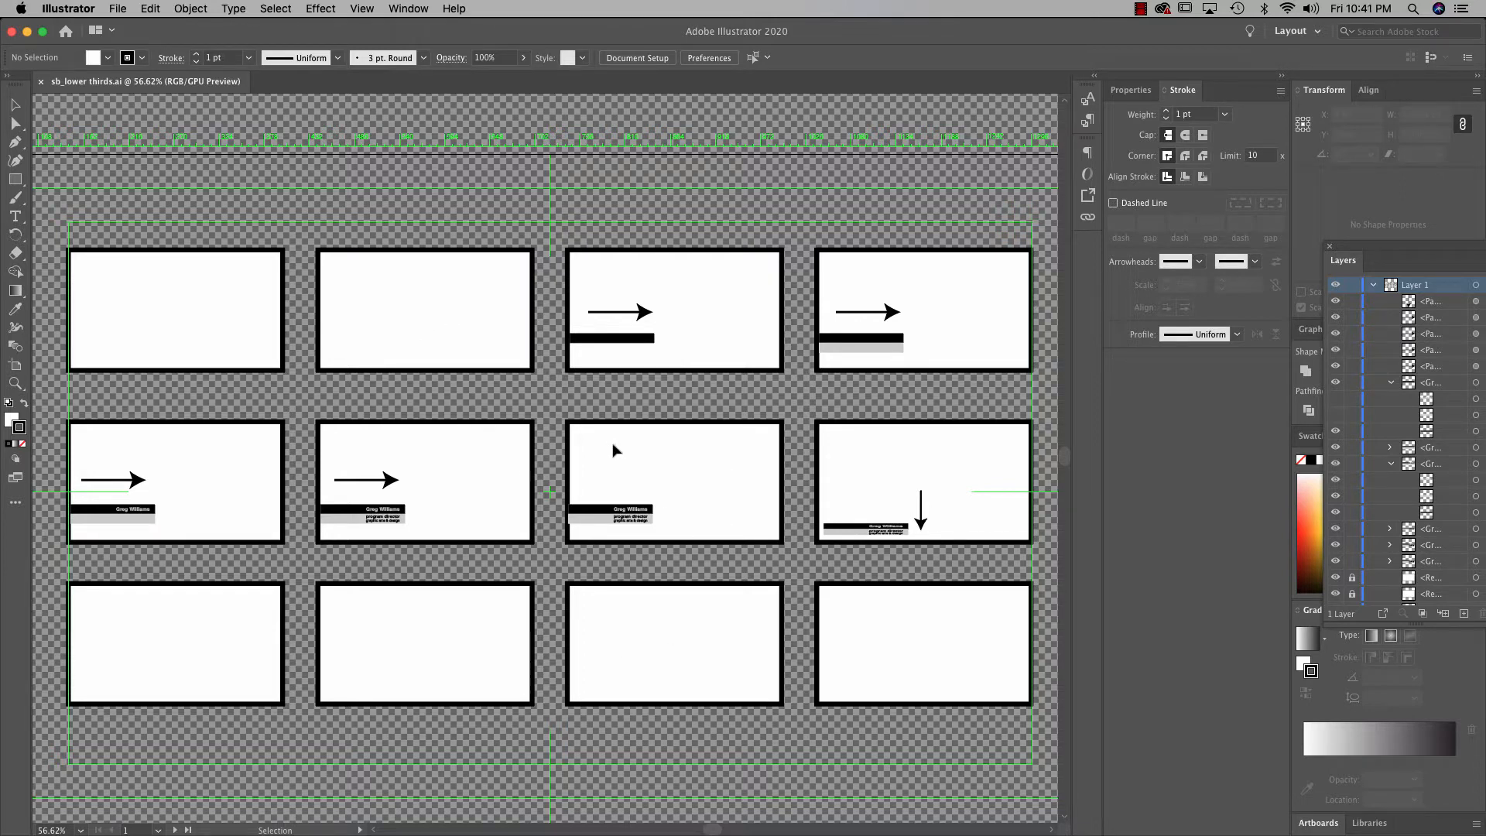
Switch from the Illustrator storyboard to After Effects, bringing up its Home screen
key("a")
key("super+Tab")
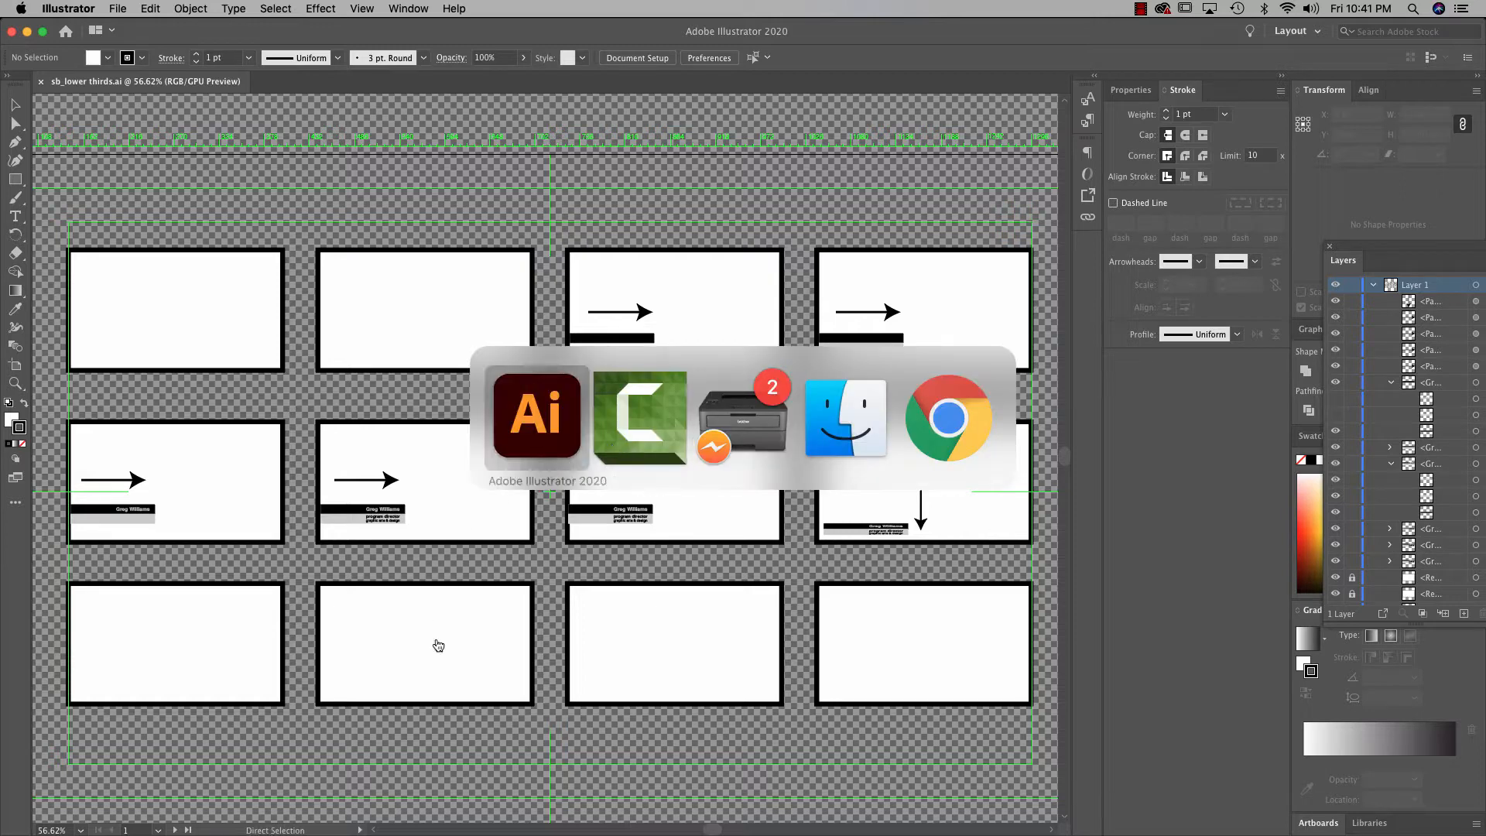
key("super+Tab")
key("super+Tab")
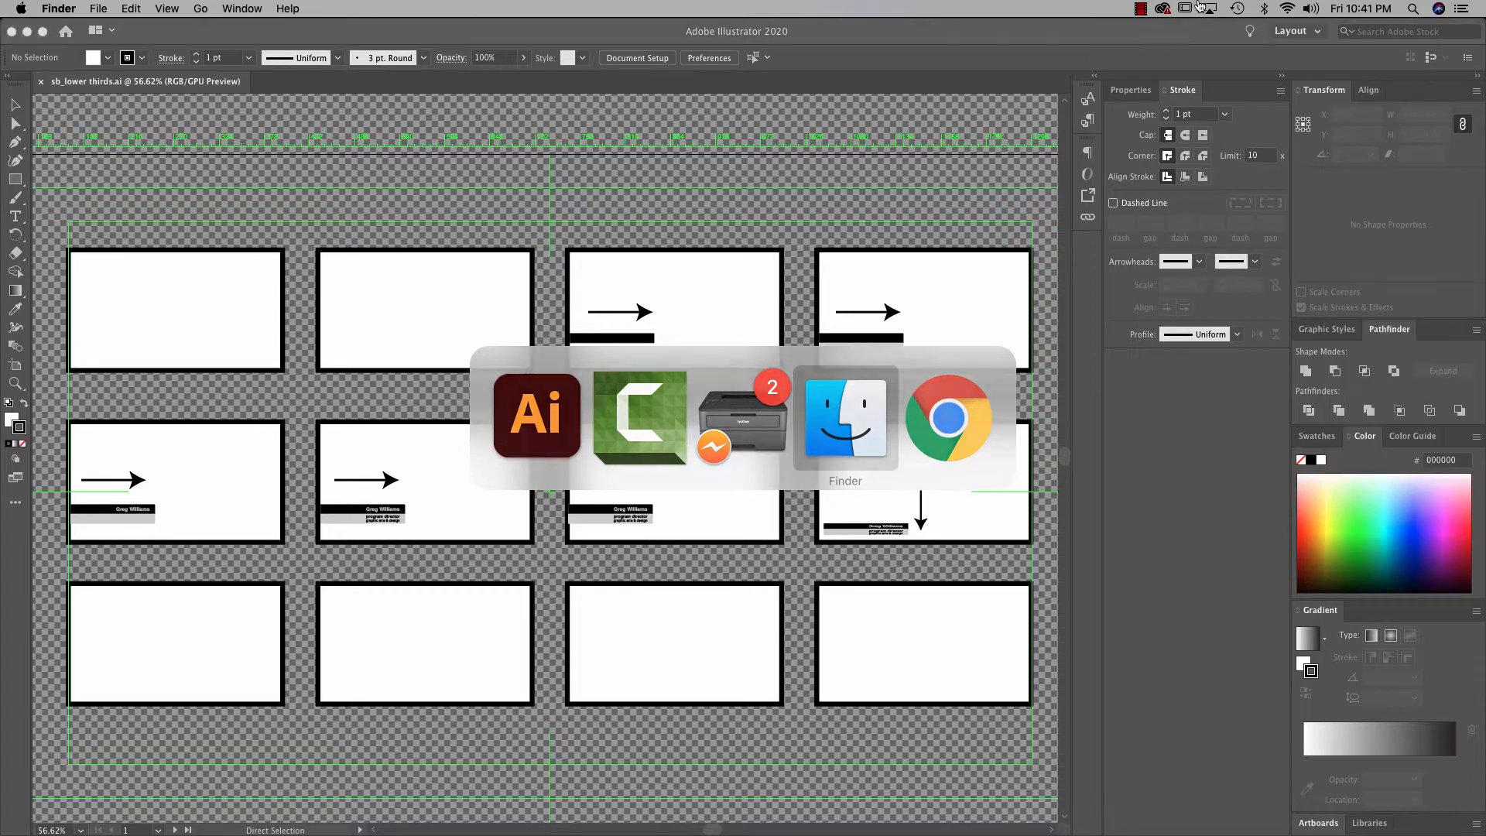
left_click(1140, 8)
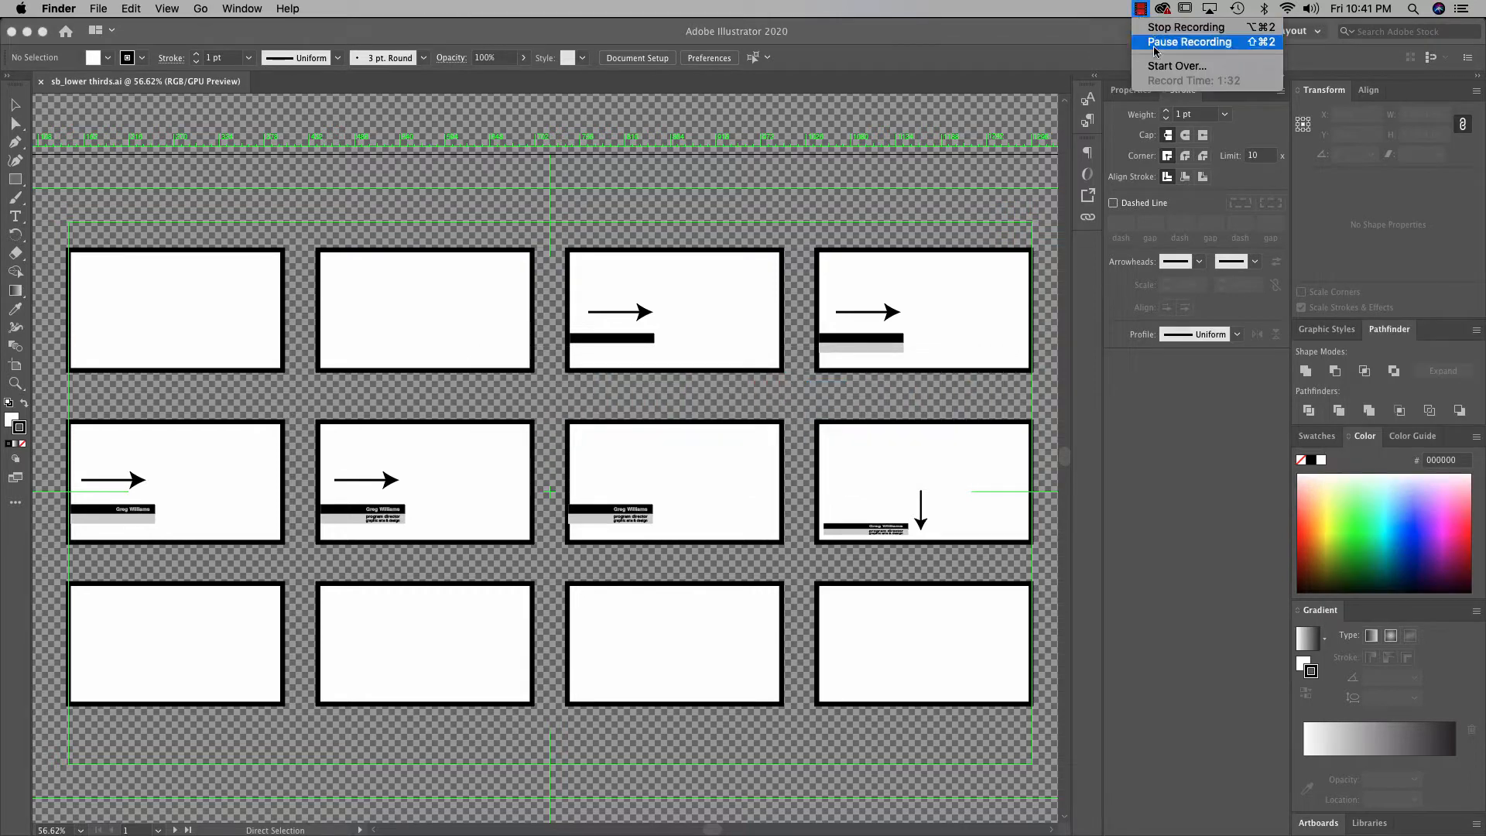
left_click(1157, 42)
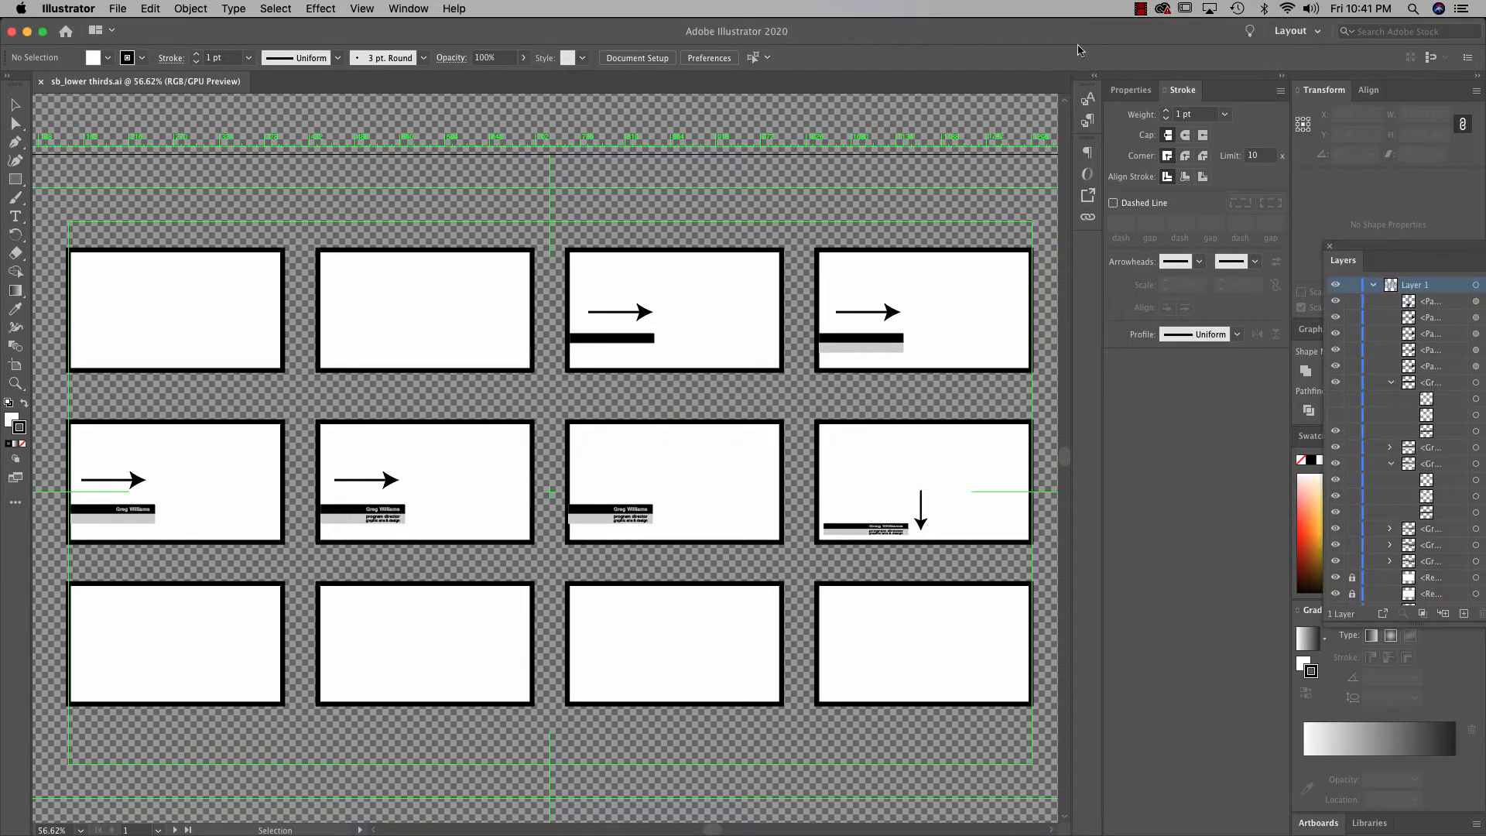
left_click(1140, 9)
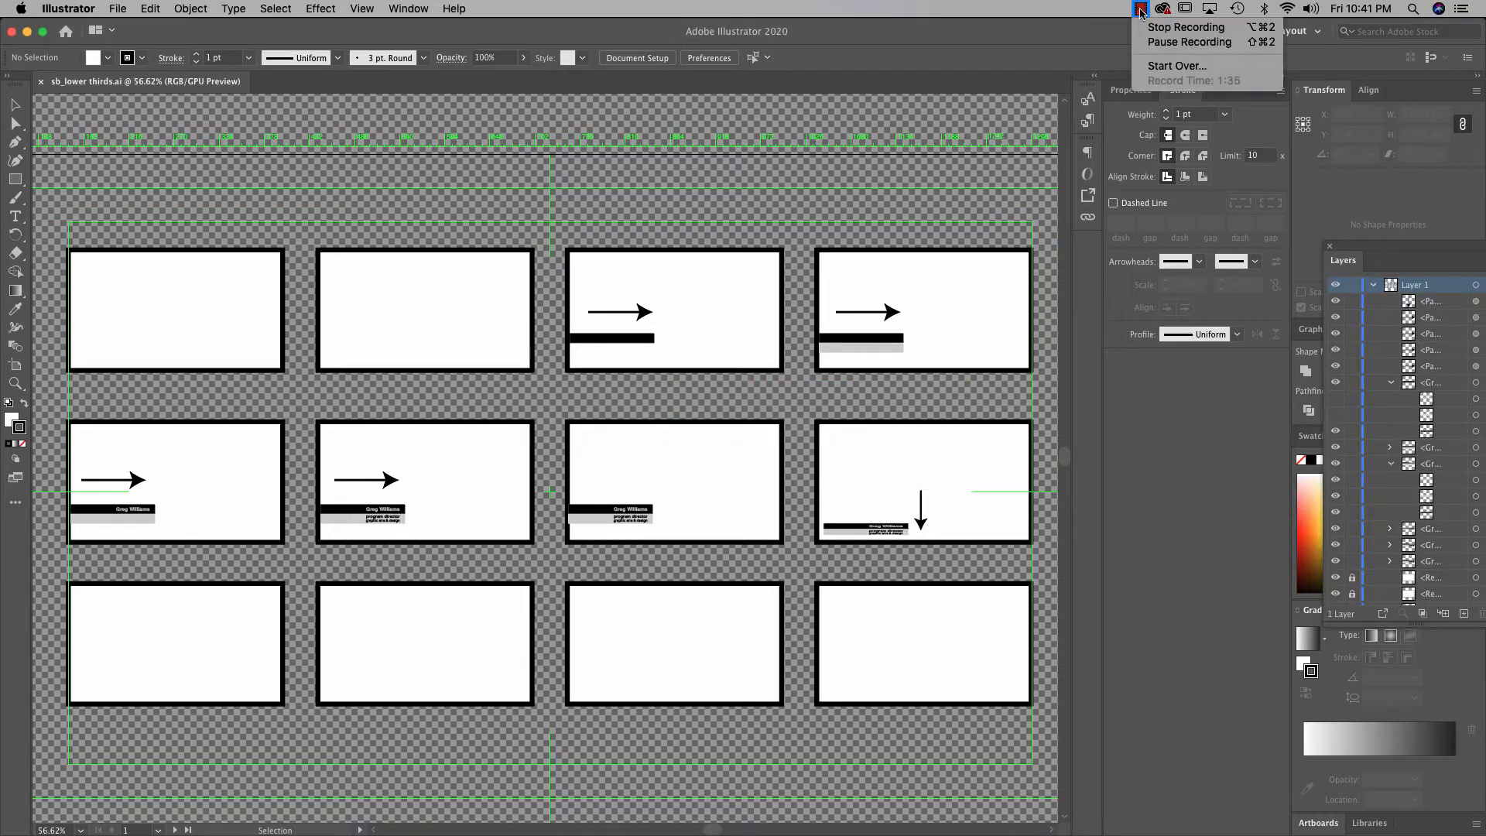
left_click(1155, 43)
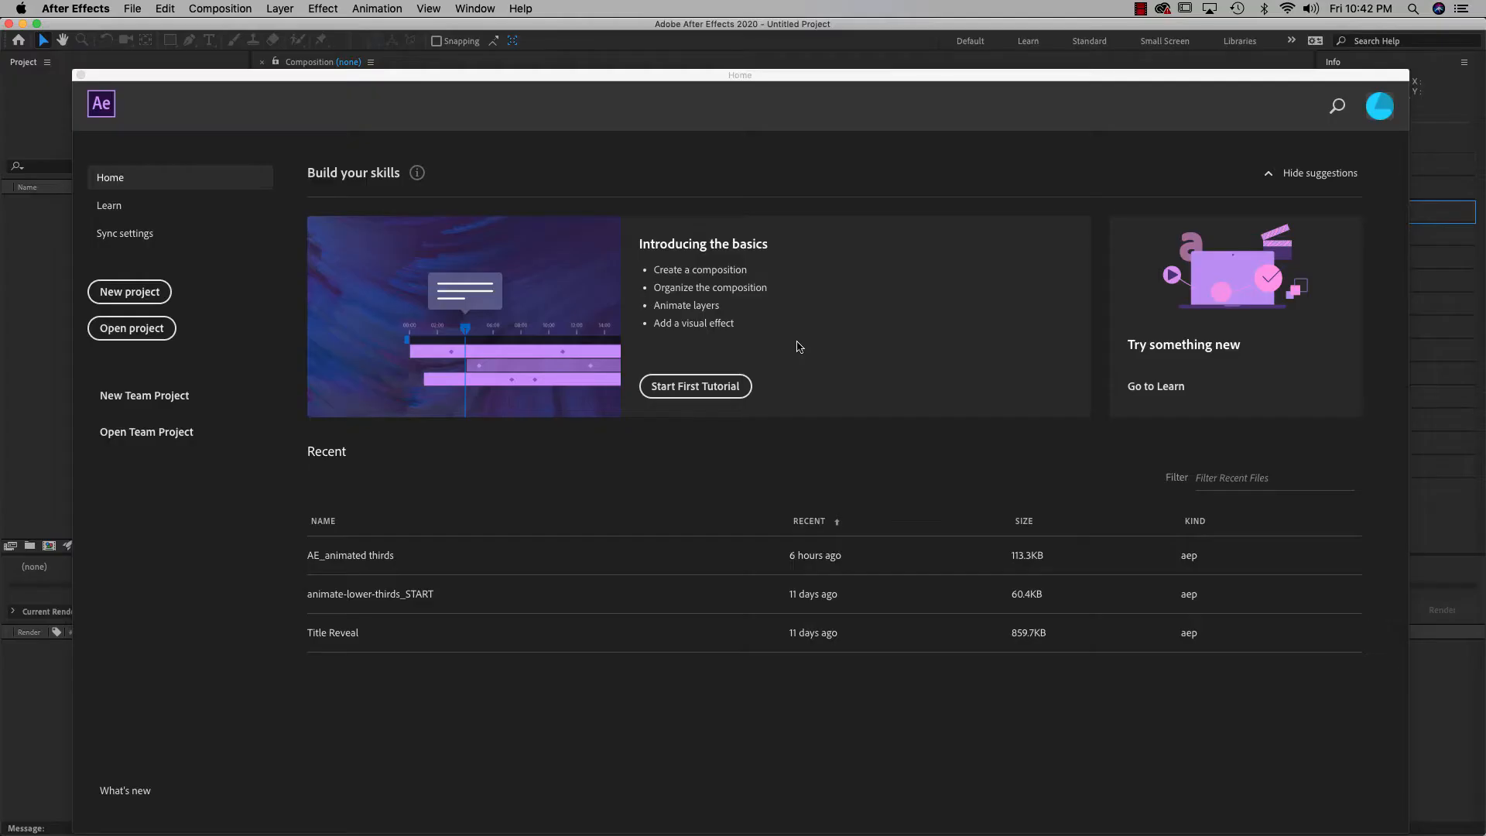
Start a new empty project, reset all panels to the saved layout, and begin a new composition
left_click(142, 297)
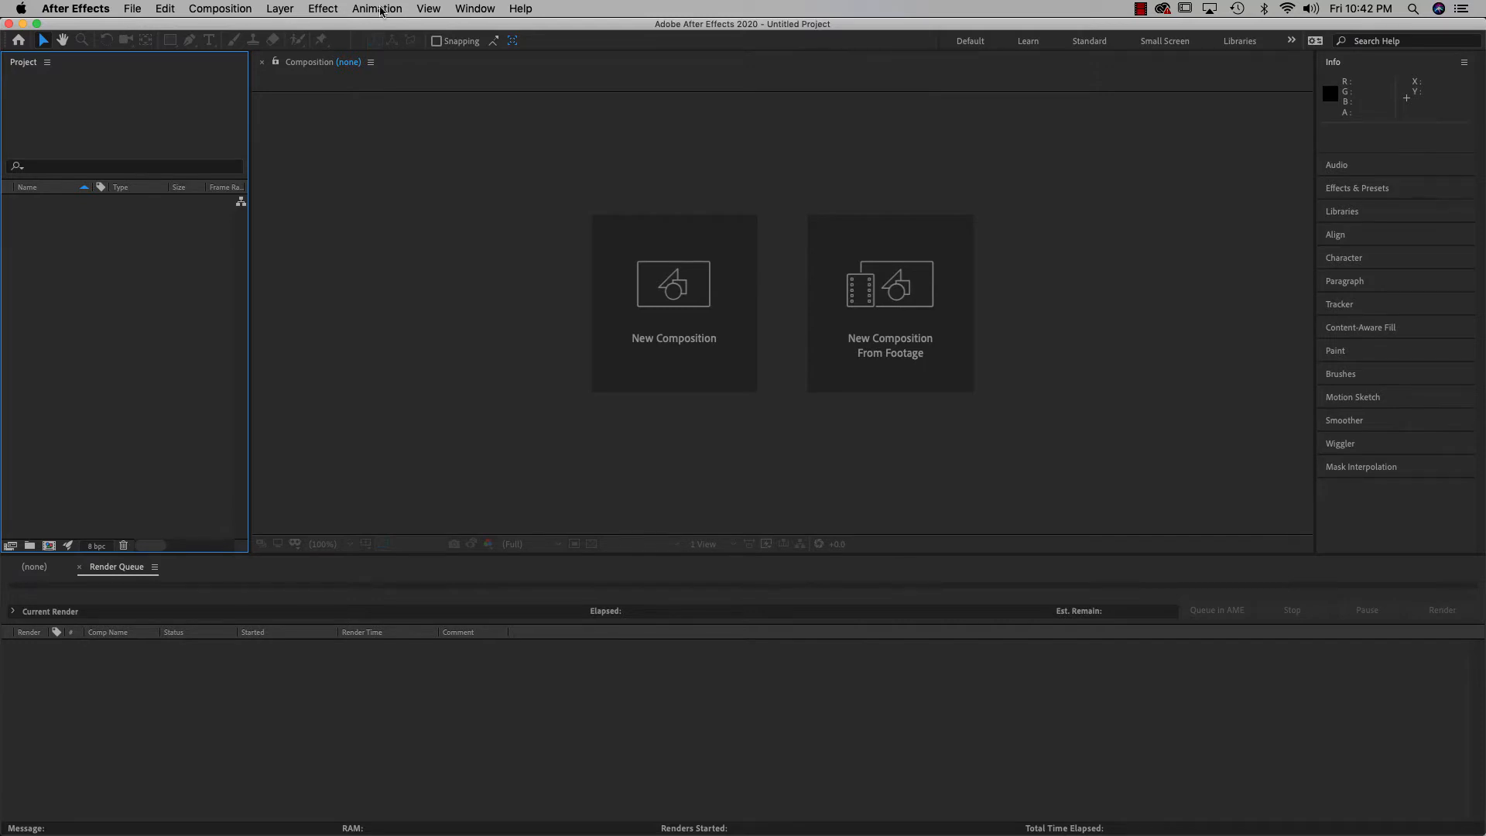
left_click(472, 9)
mouse_move(477, 29)
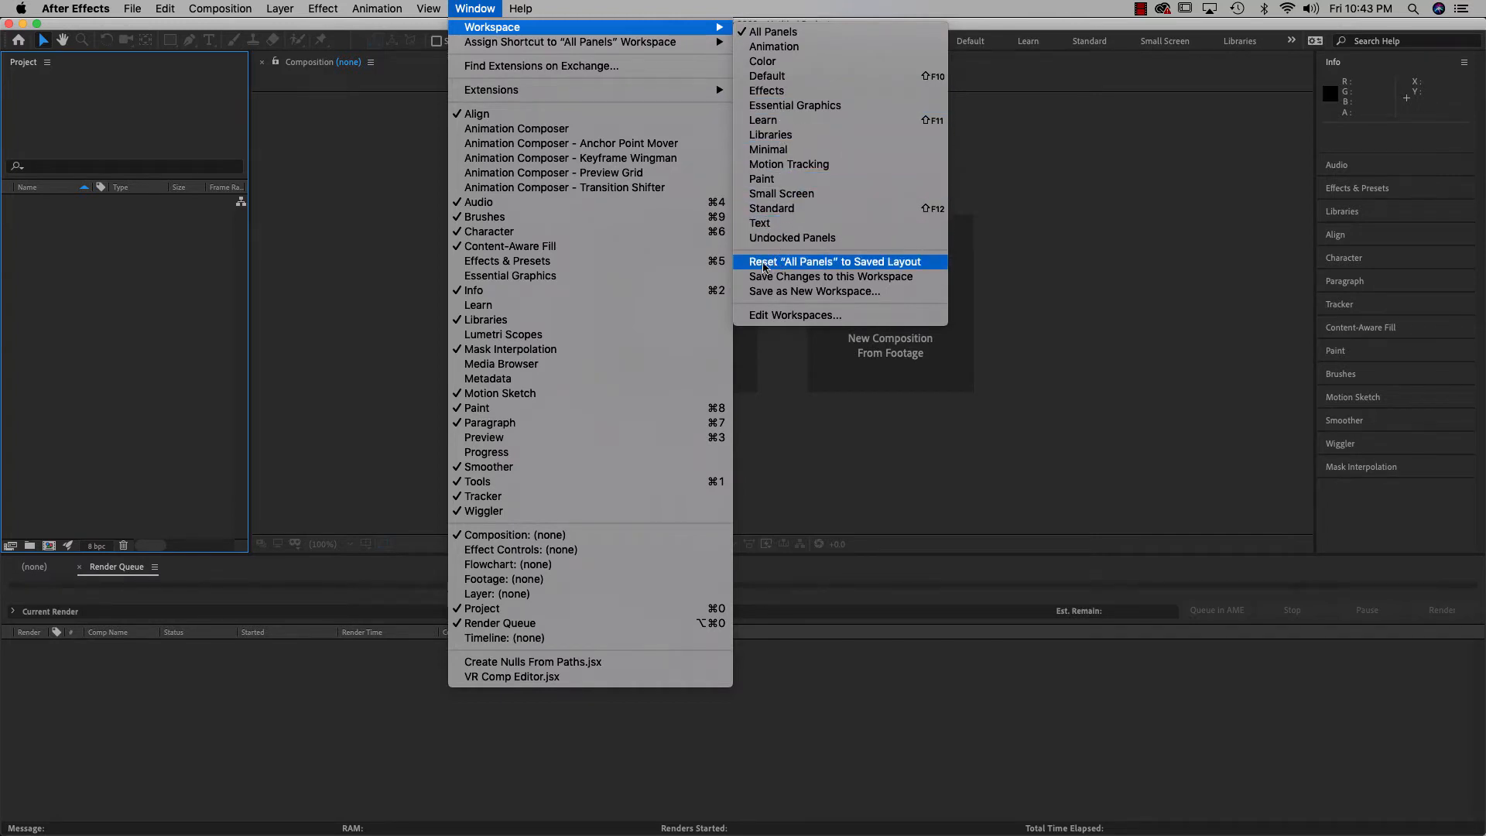
left_click(852, 263)
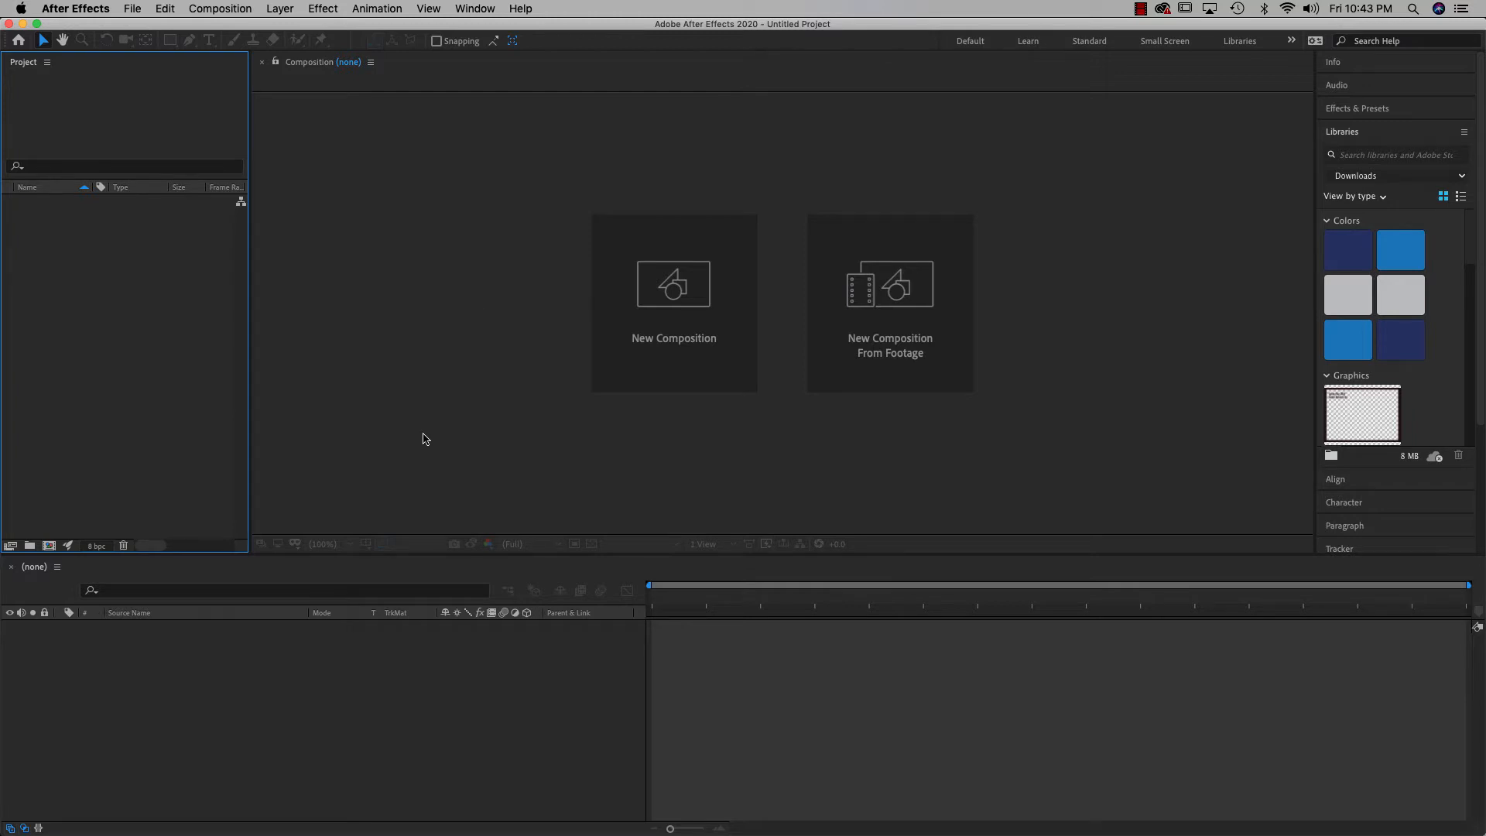
left_click(682, 322)
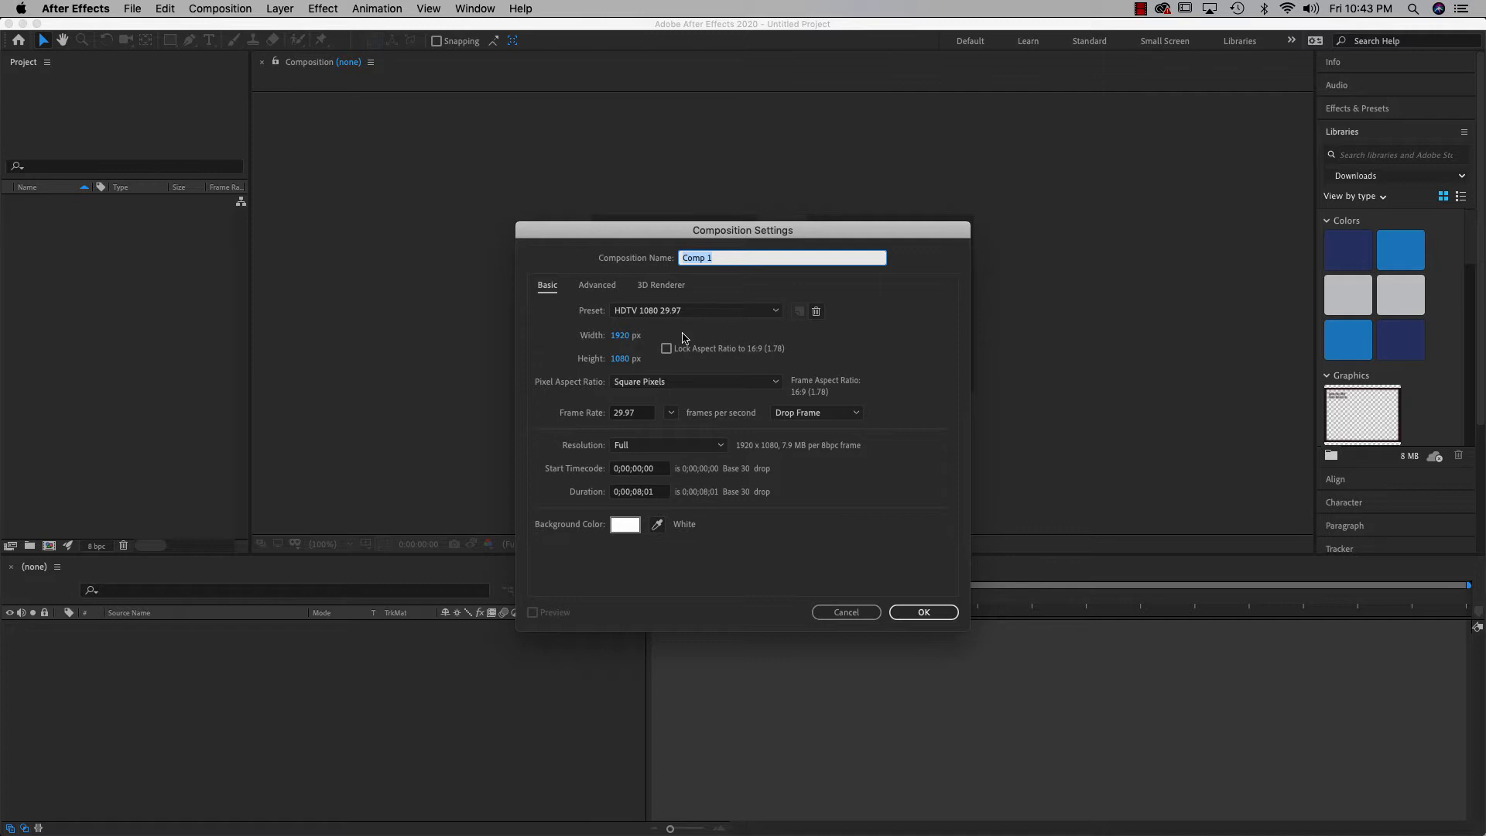
Name the composition 'Lower thirds', set its duration to 0;00;06;01, and create it
type("Lower thirds")
left_click(638, 495)
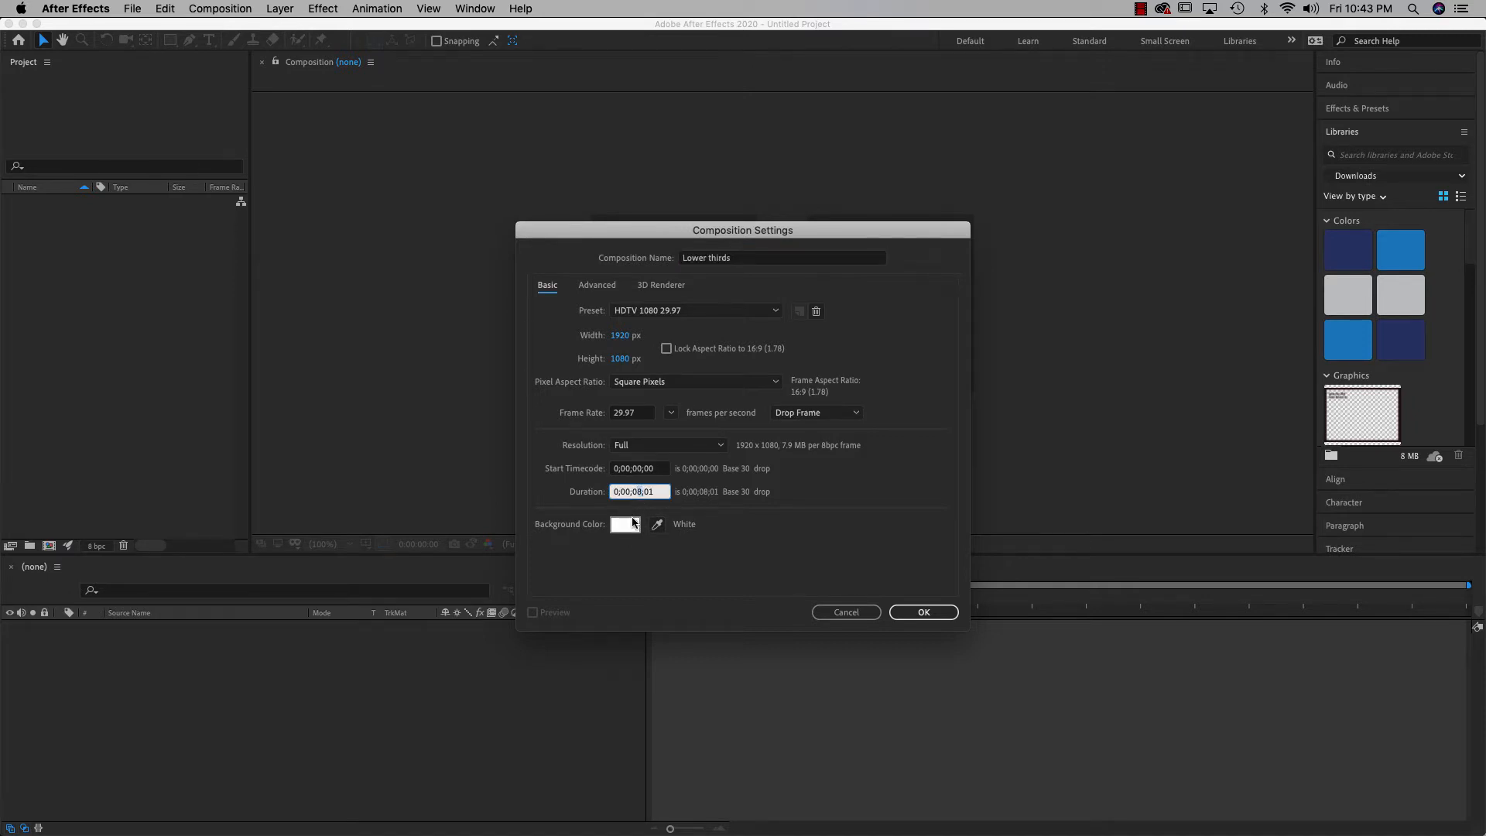
type("6")
left_click(915, 619)
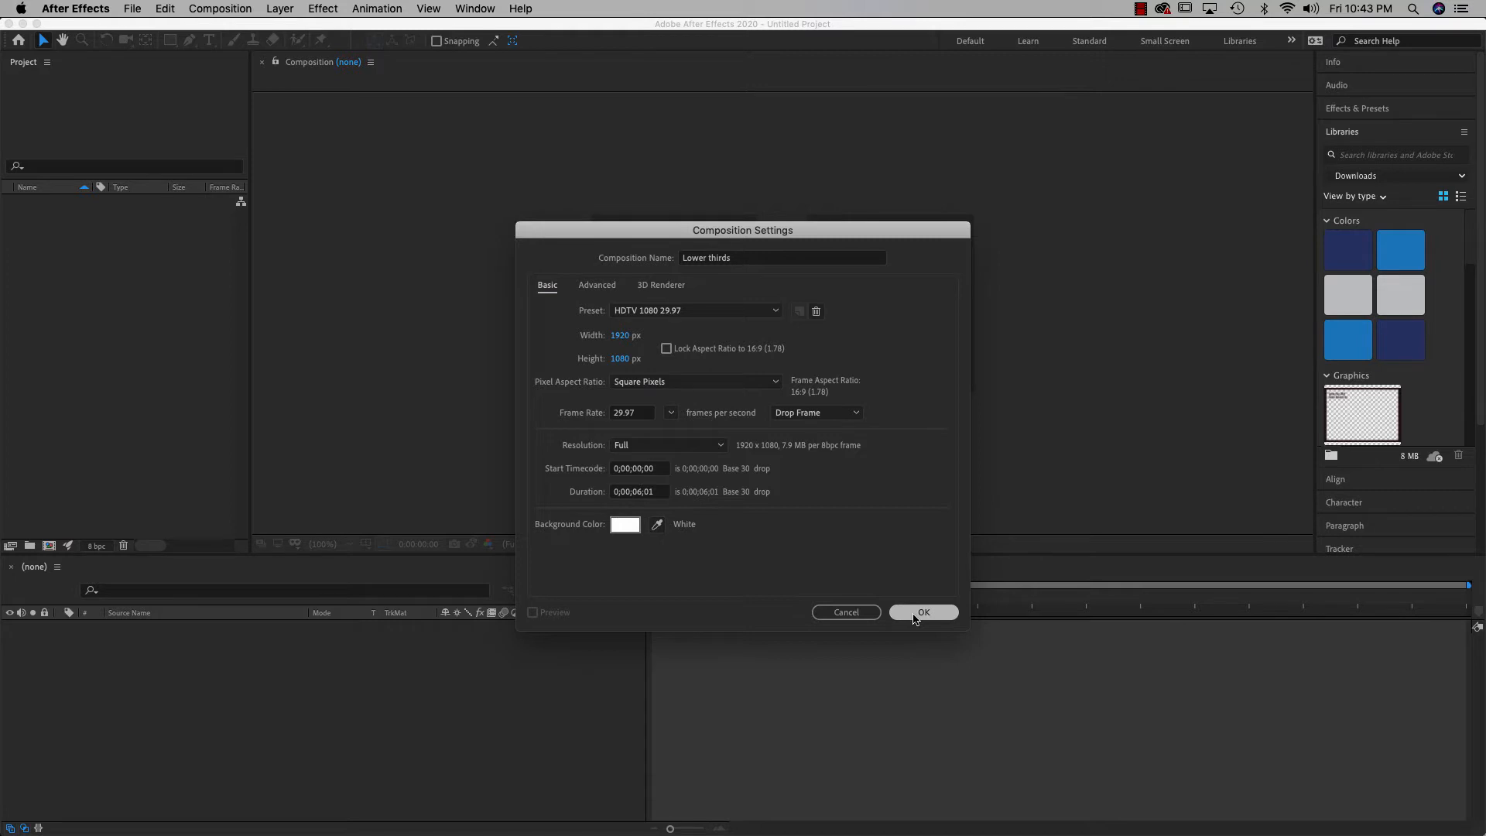
left_click(915, 617)
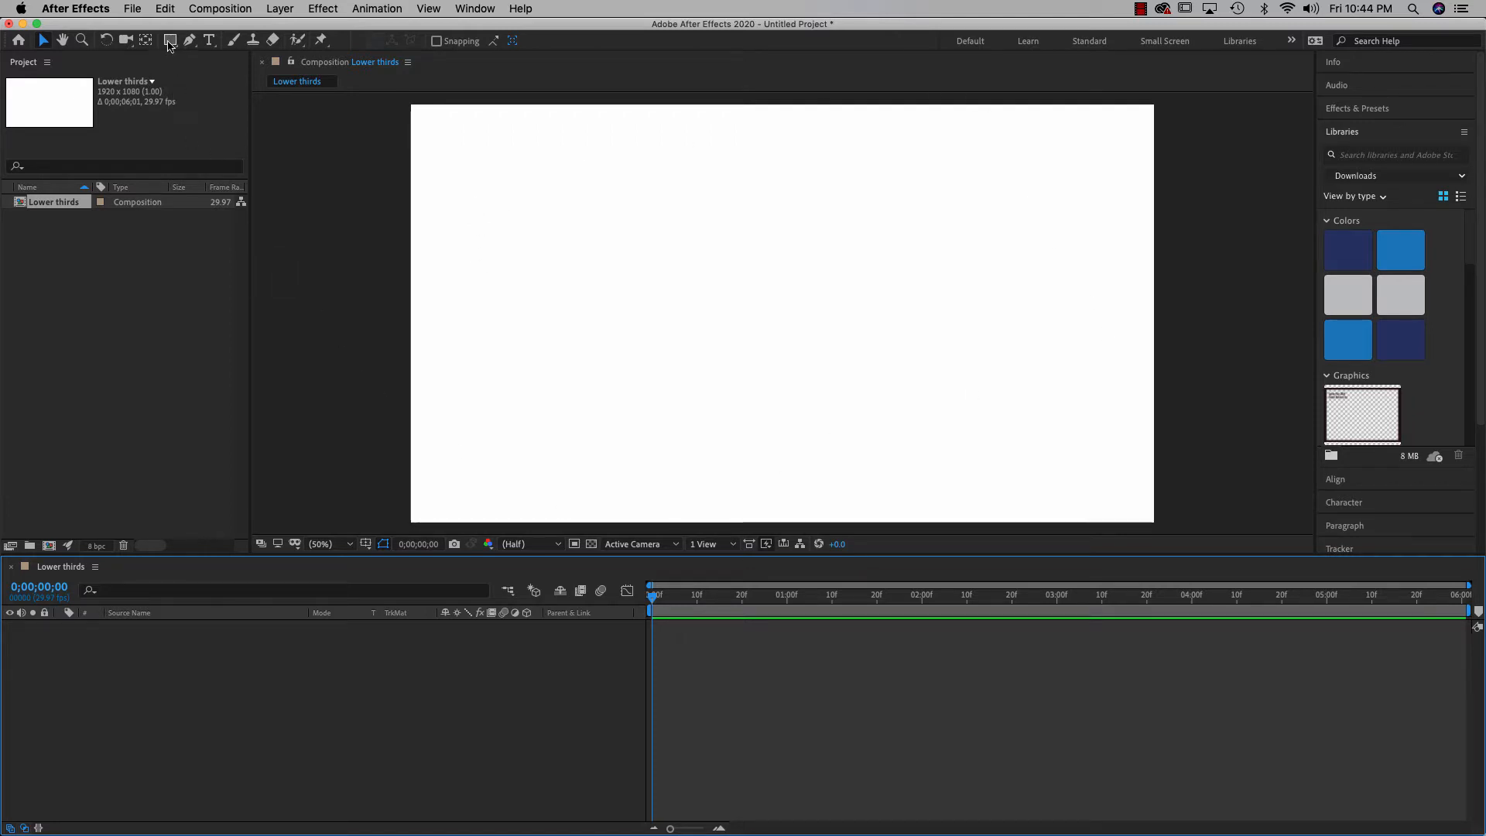
Draw black-filled rectangles forming a bar along the composition's lower left, creating Shape Layers 1 and 2
left_click(169, 43)
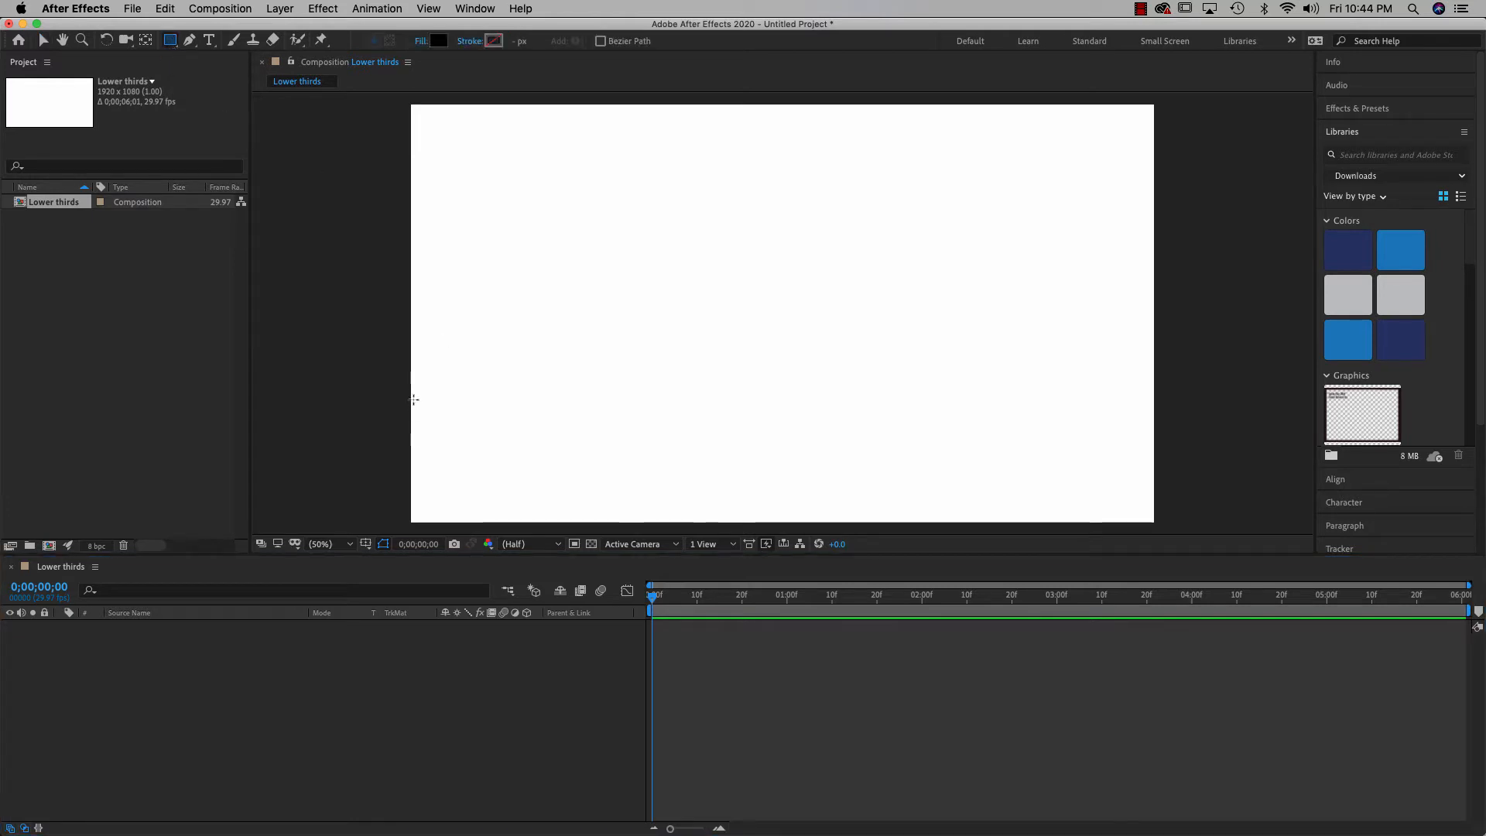
left_click(439, 41)
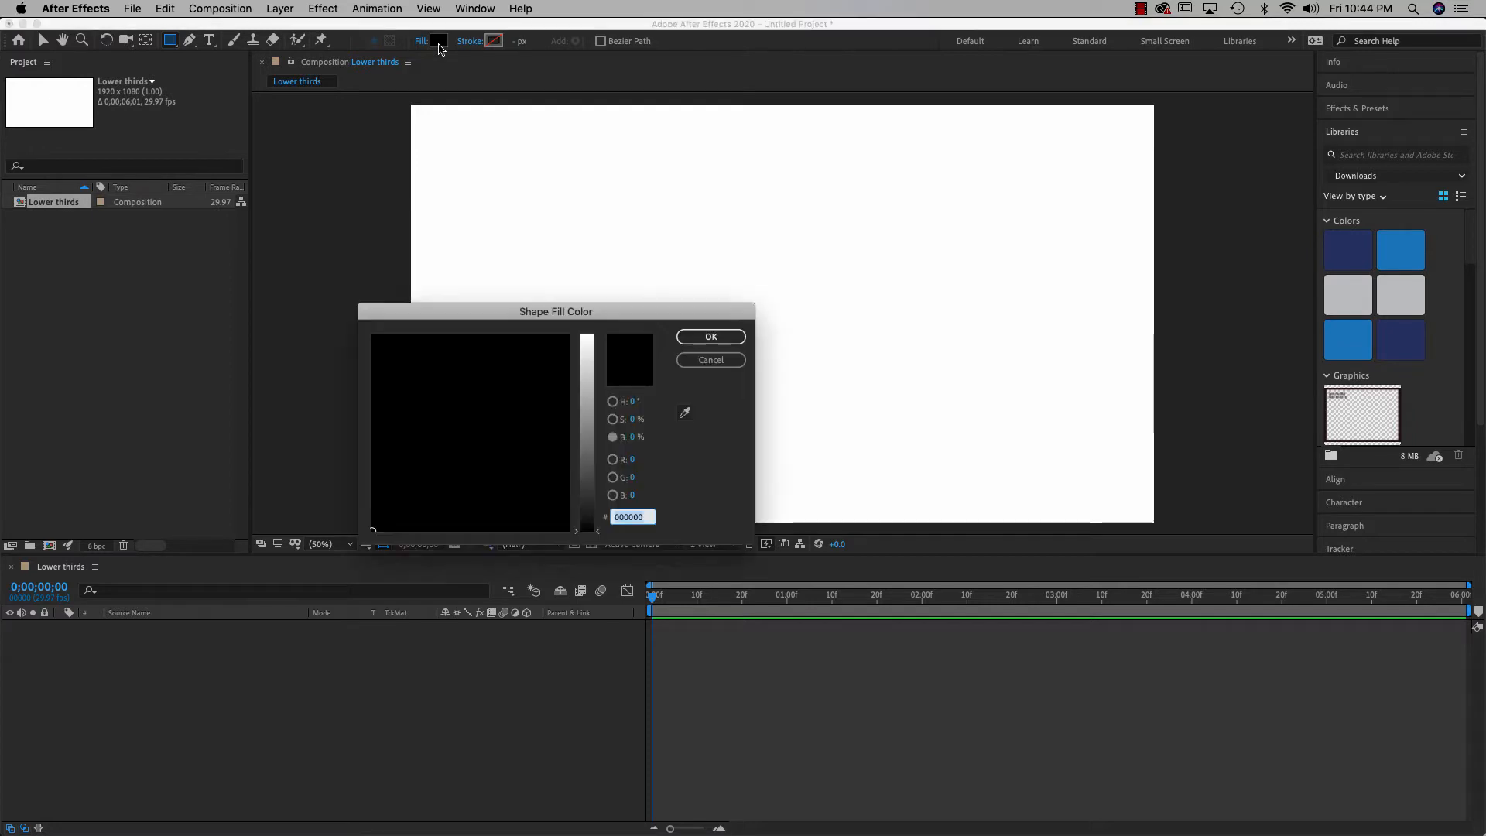
left_click(711, 337)
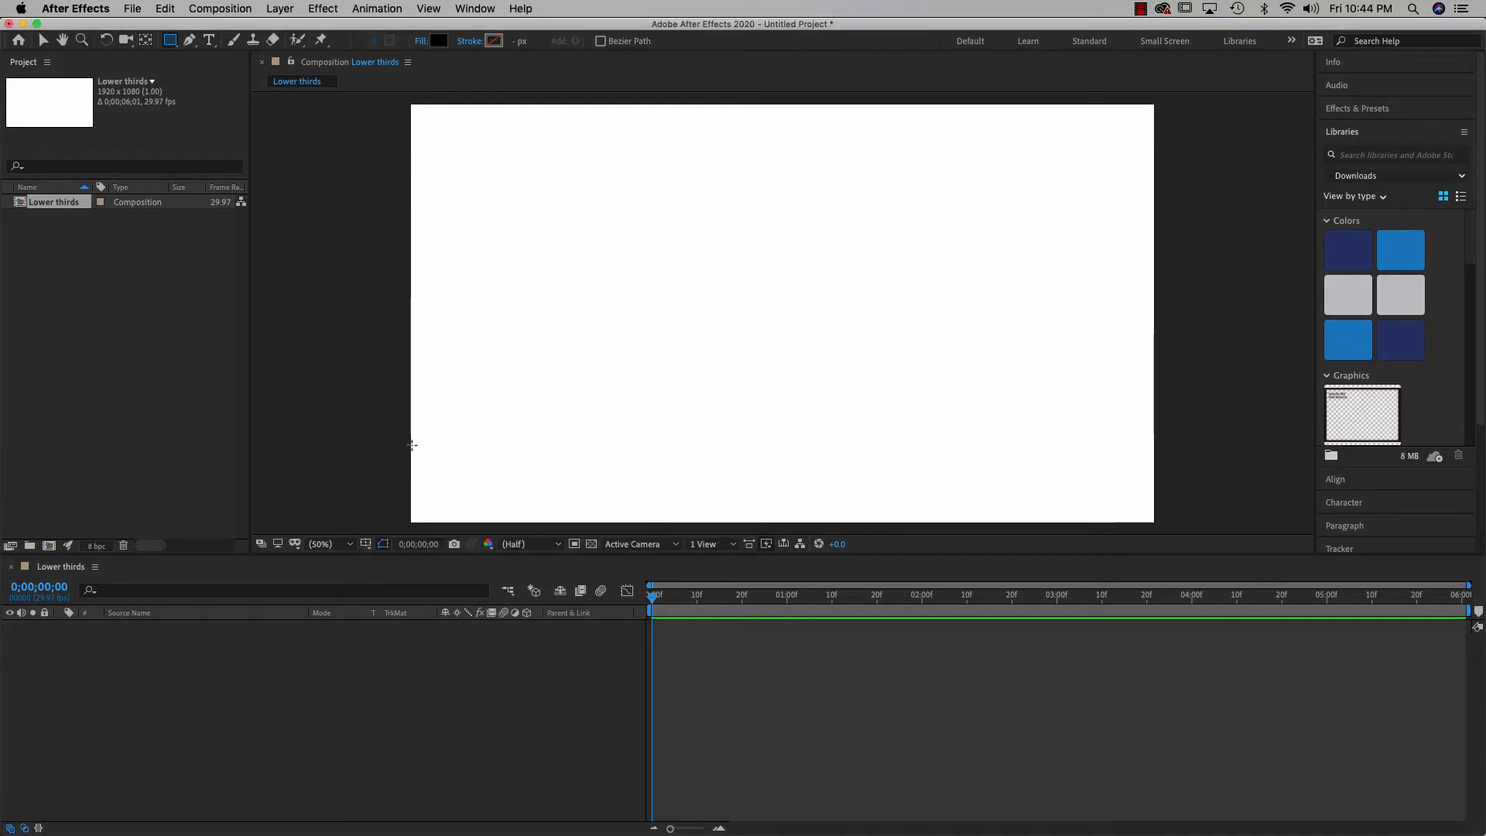
mouse_move(410, 445)
left_mouse_down()
mouse_move(462, 472)
mouse_move(705, 492)
left_mouse_up()
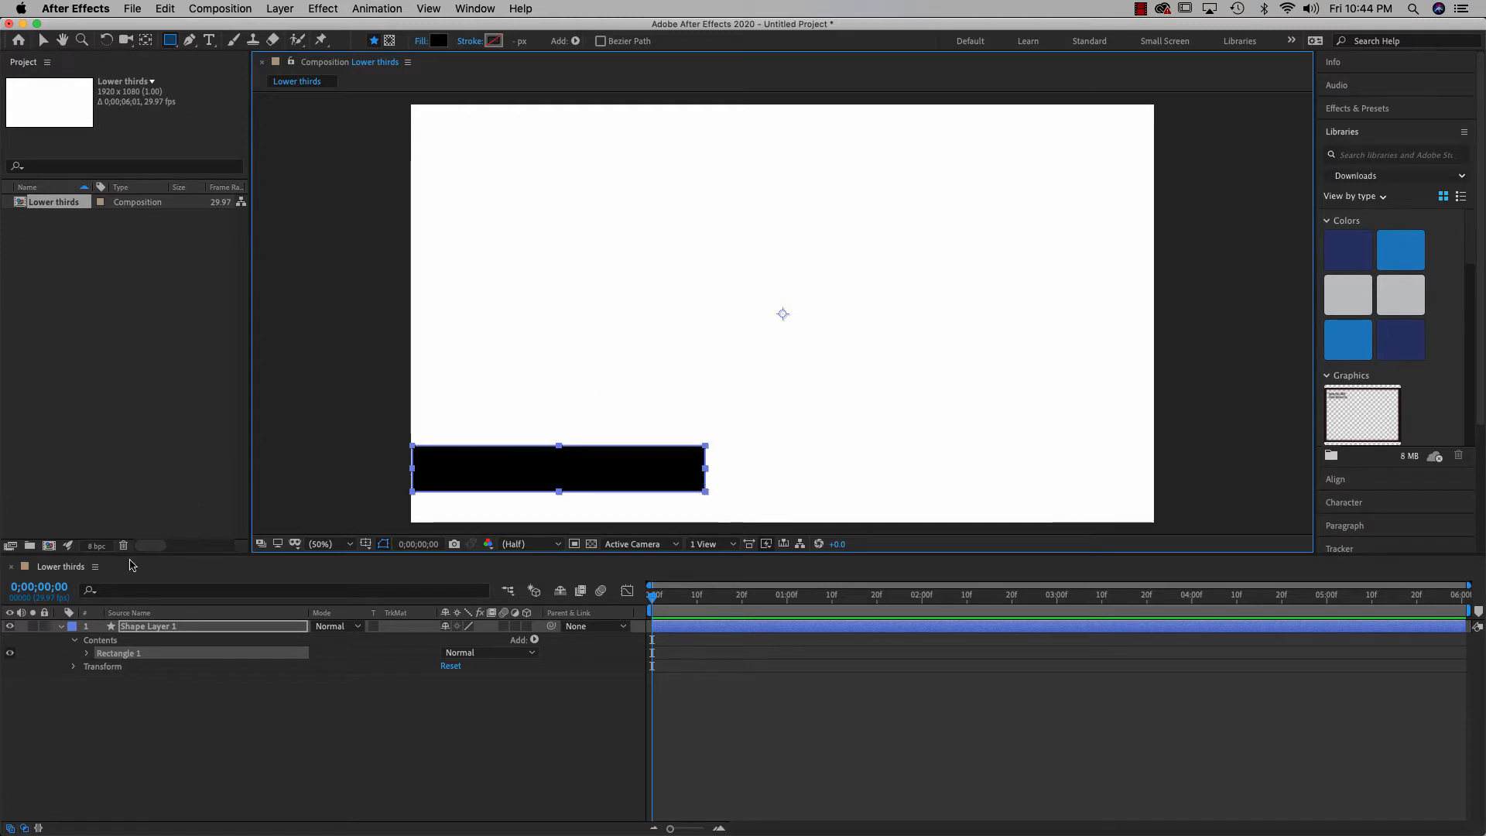
left_click(182, 737)
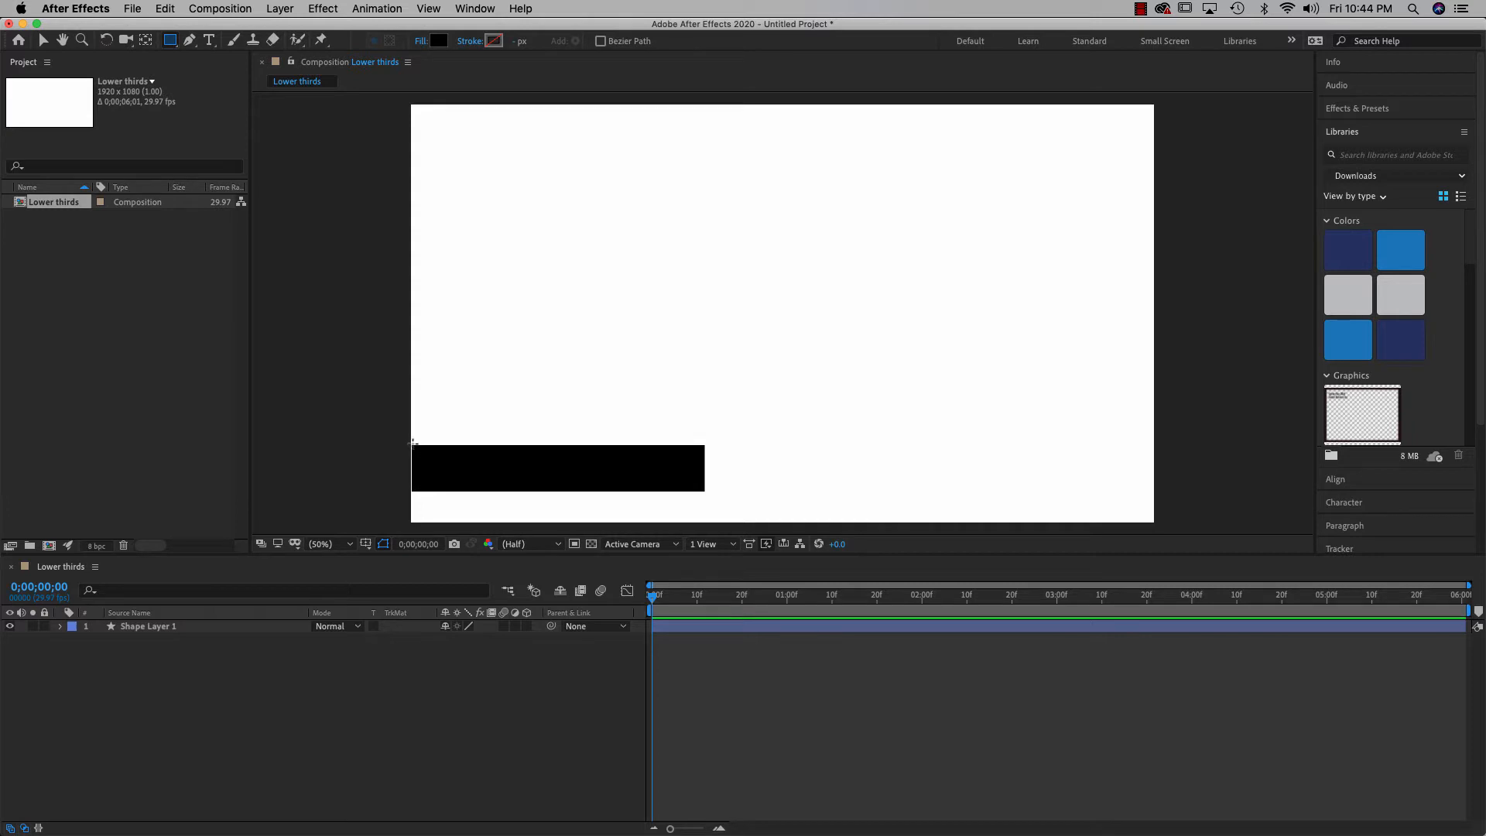
mouse_move(411, 444)
left_mouse_down()
mouse_move(513, 474)
mouse_move(705, 491)
left_mouse_up()
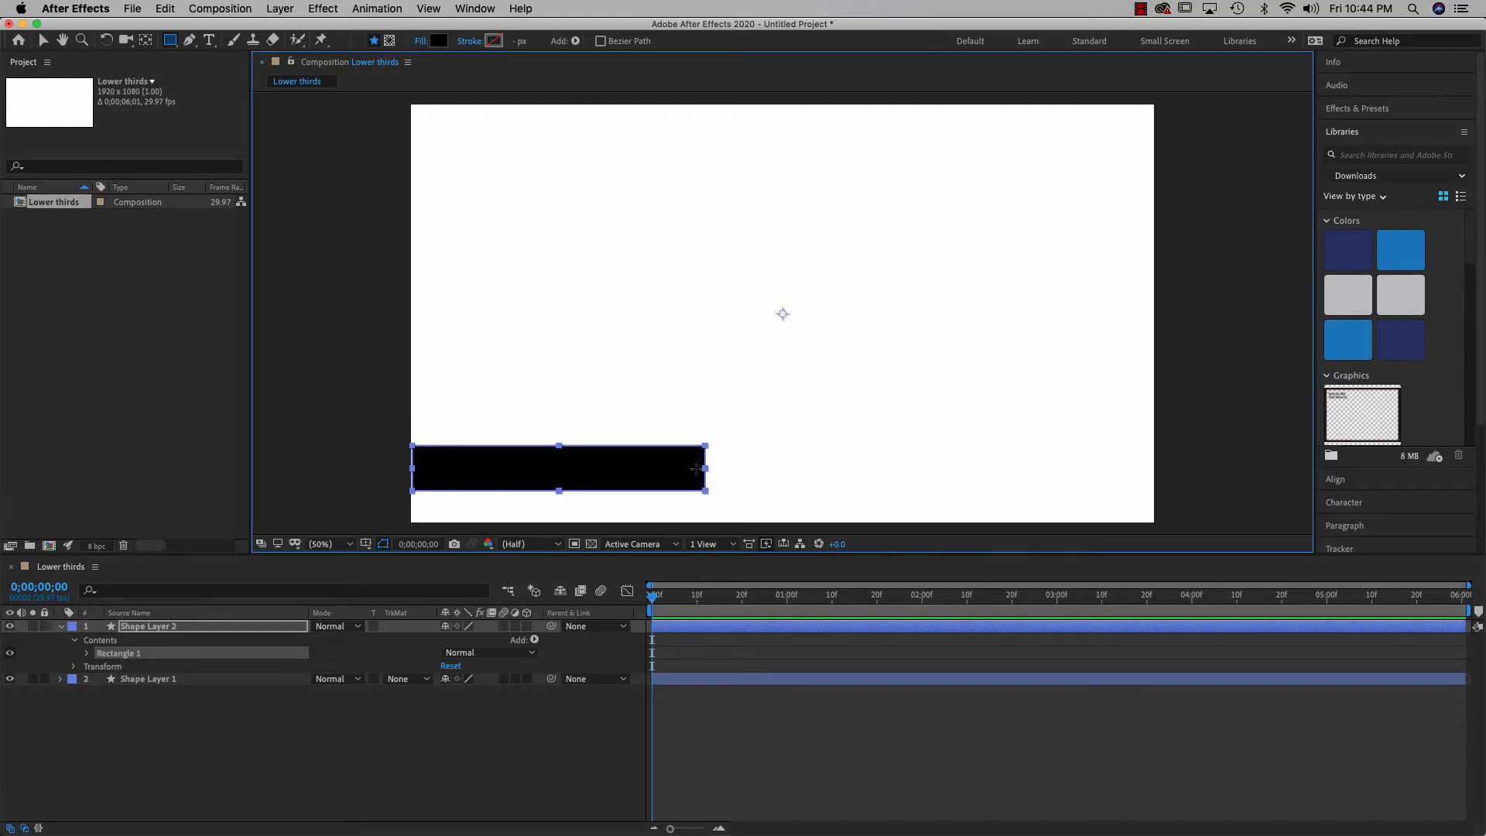
Change the second rectangle's fill to grey at 60% brightness (#999999)
left_click(436, 41)
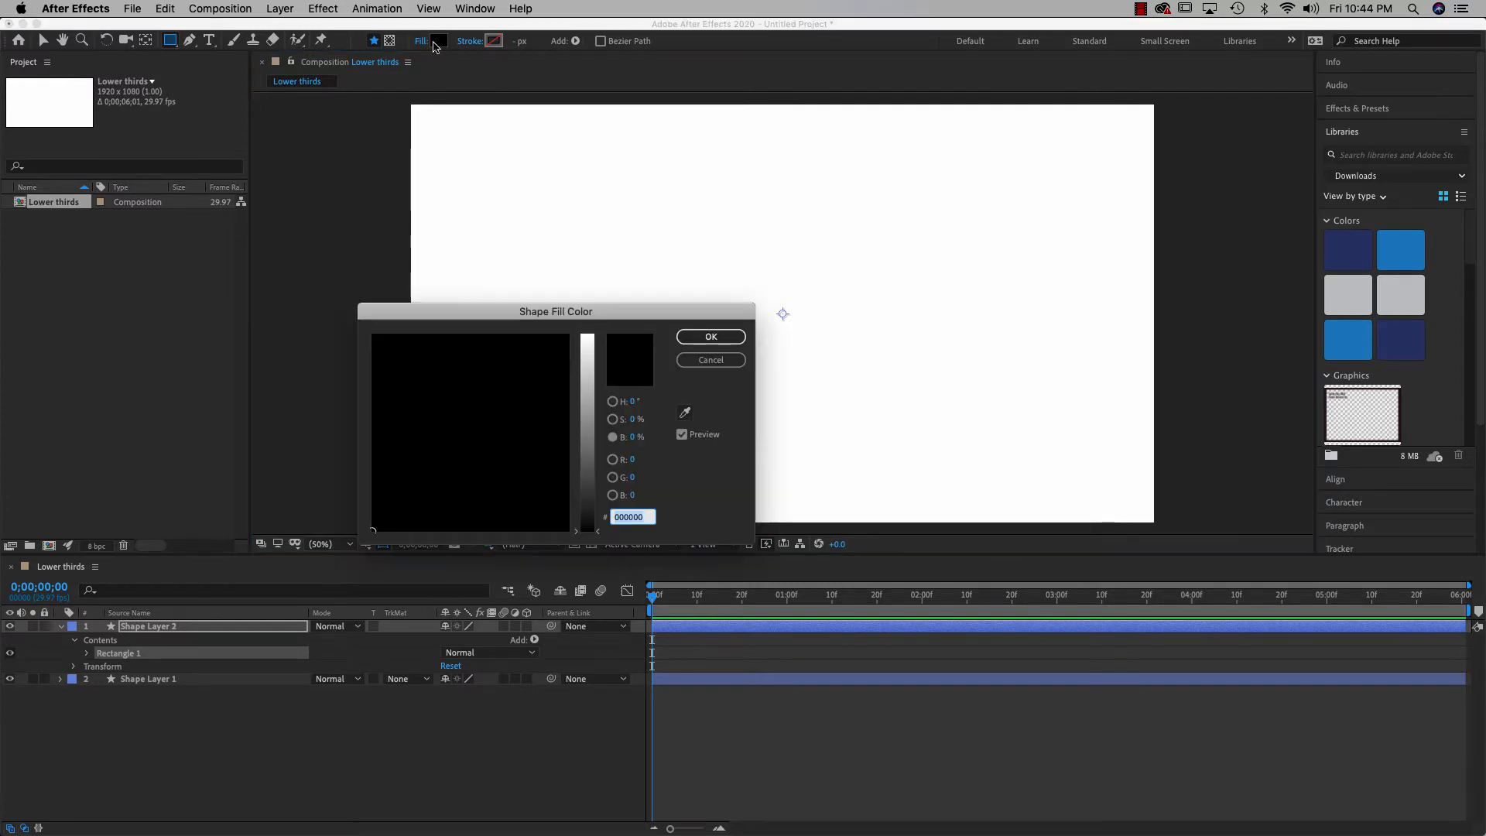
left_click(632, 438)
type("60")
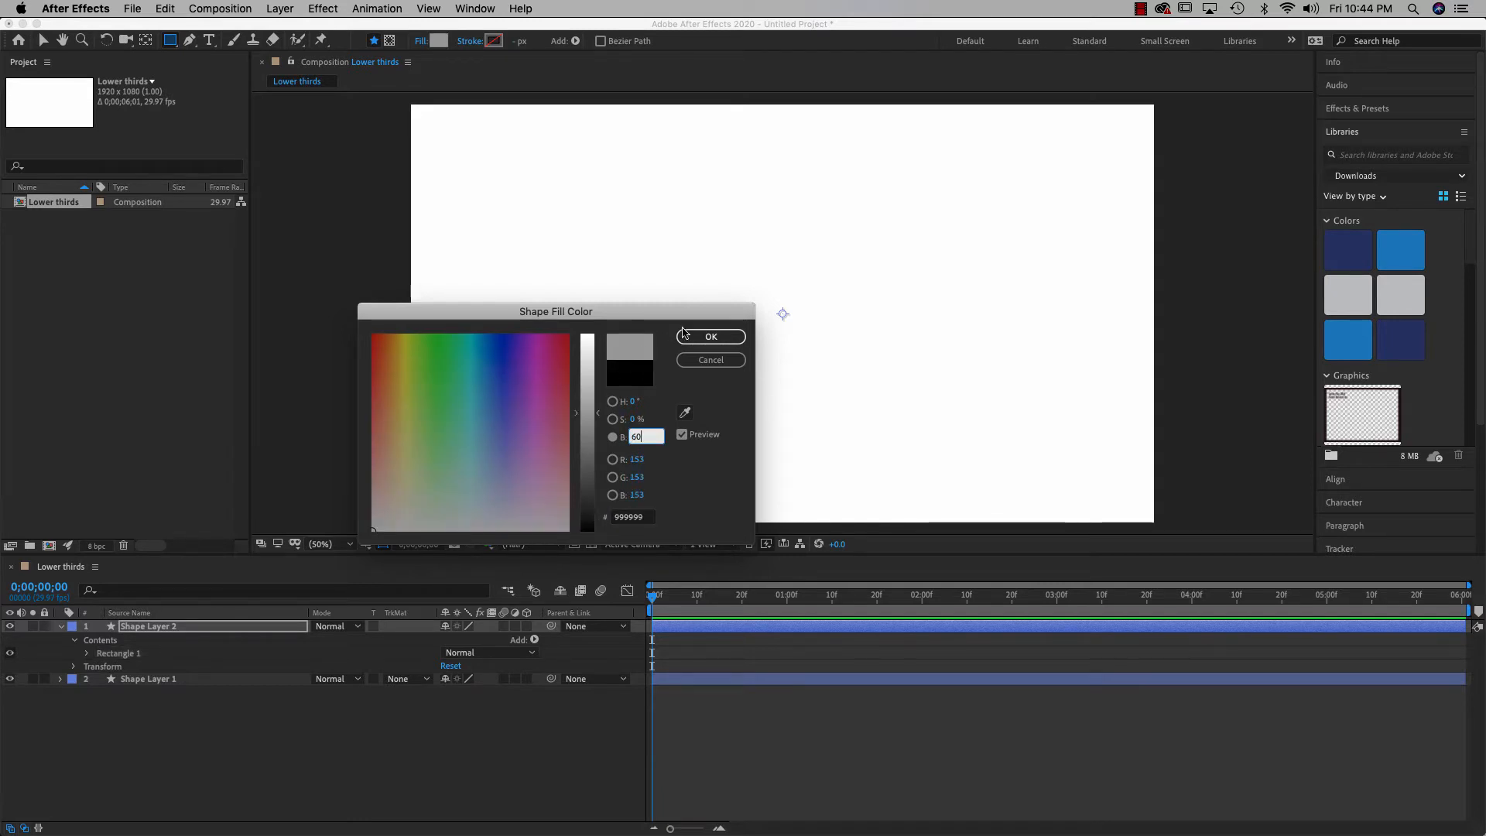
left_click(709, 338)
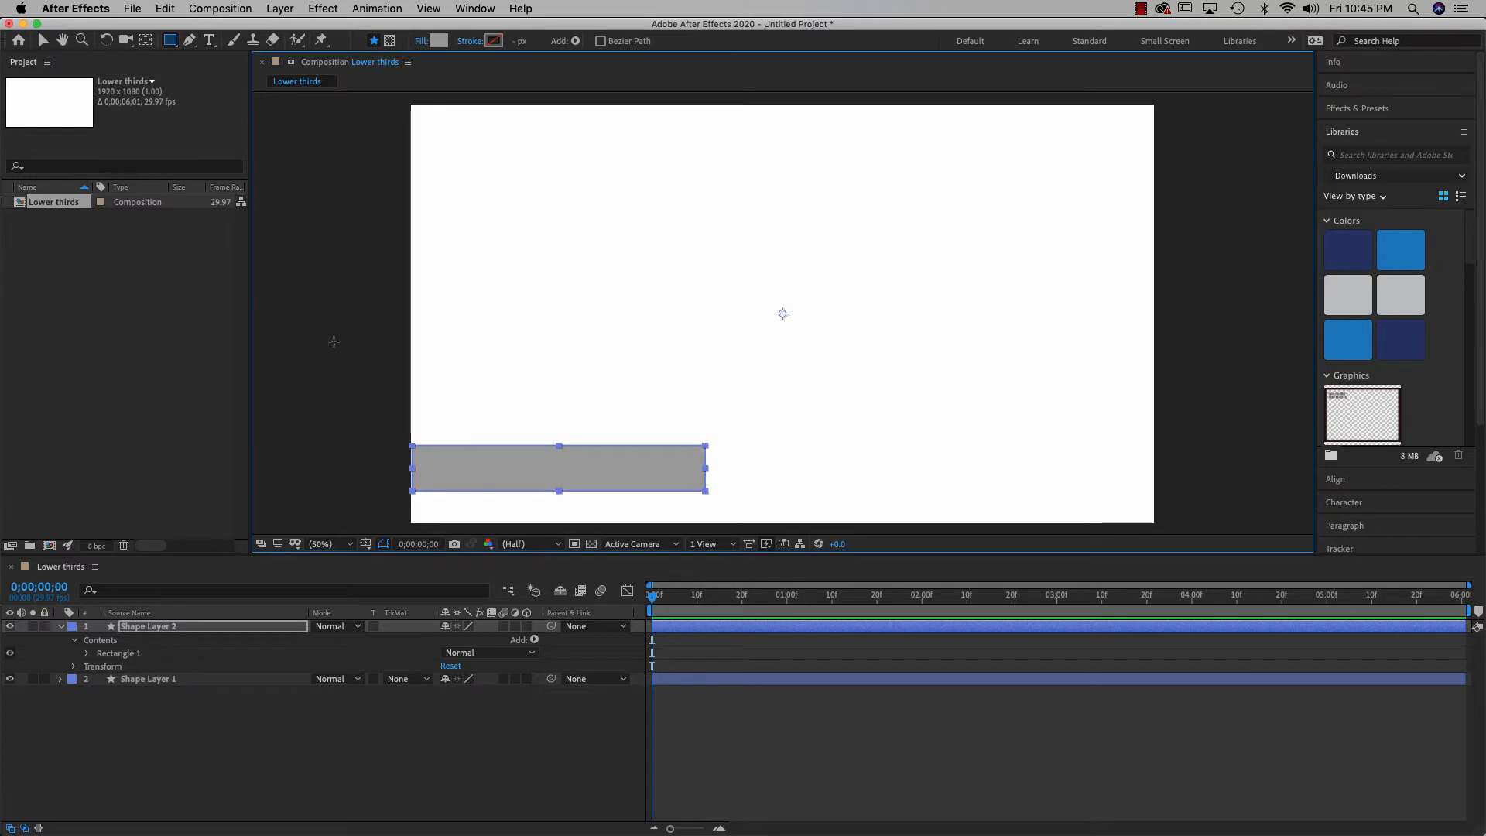
left_click(38, 45)
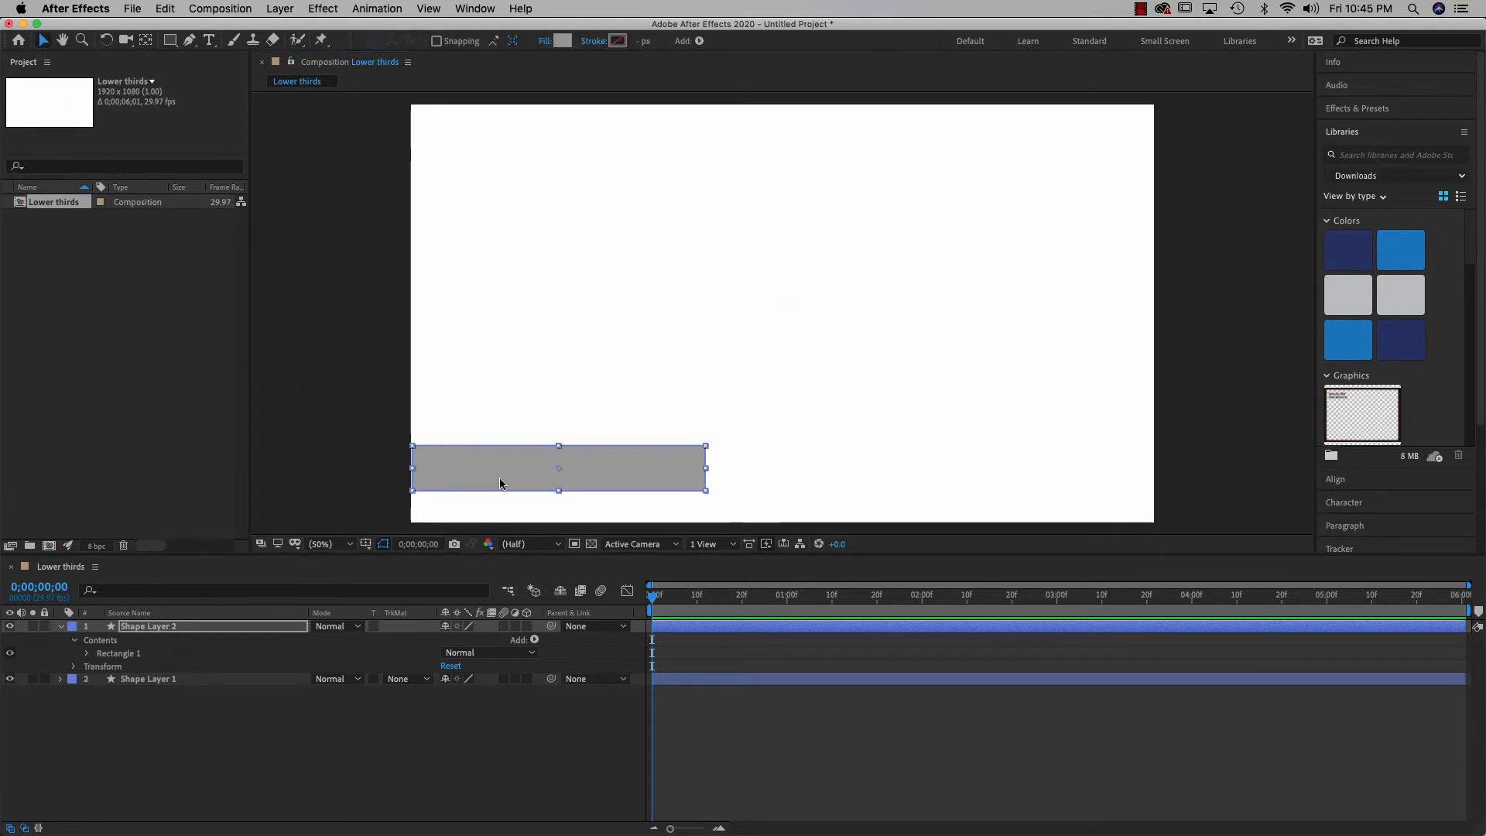
Move the grey rectangle up so it sits directly above the black bar
left_click_drag(501, 481, 498, 438)
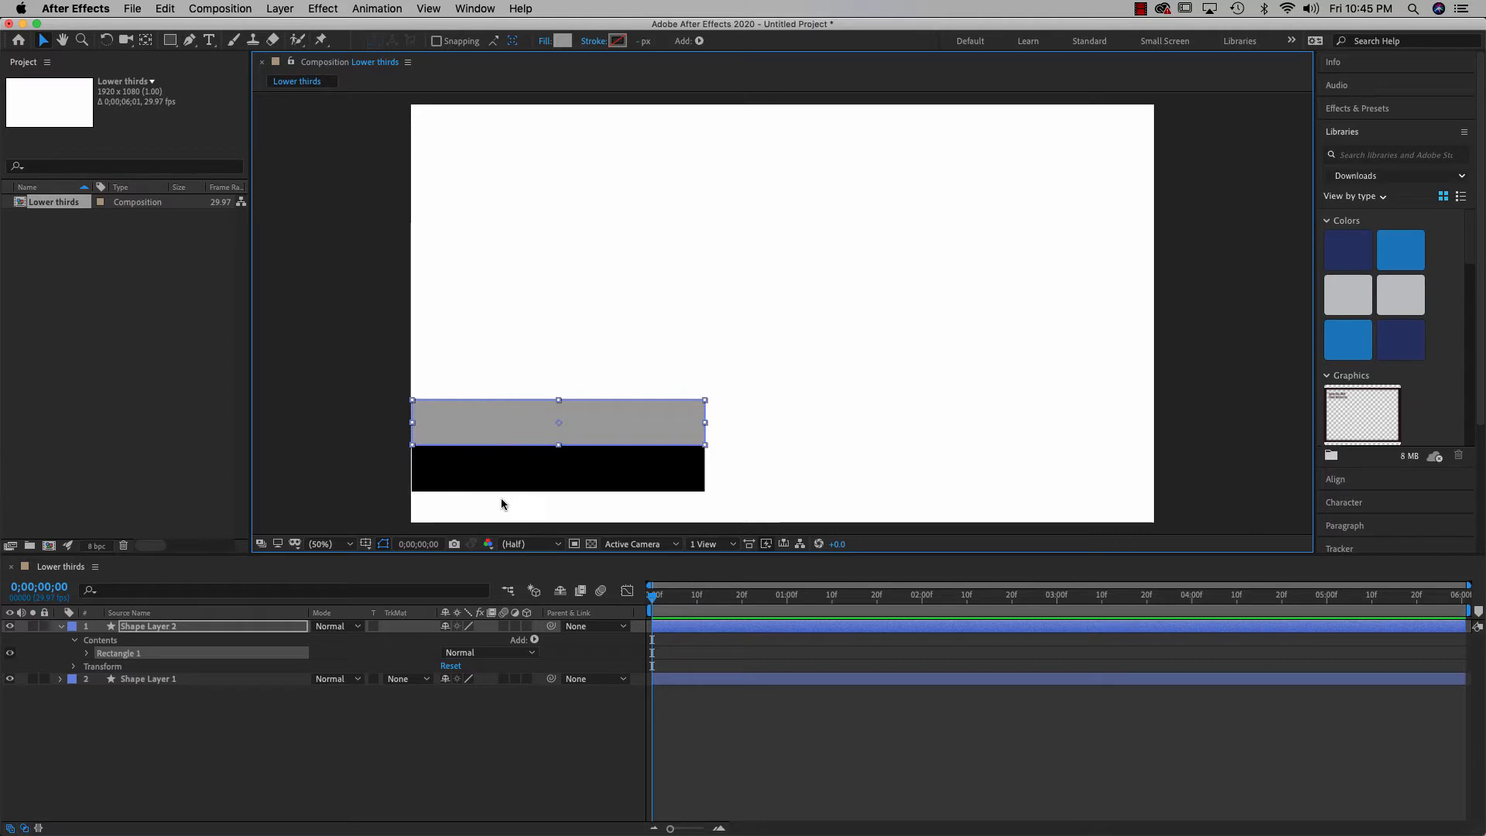
left_click(650, 499)
left_click(650, 489)
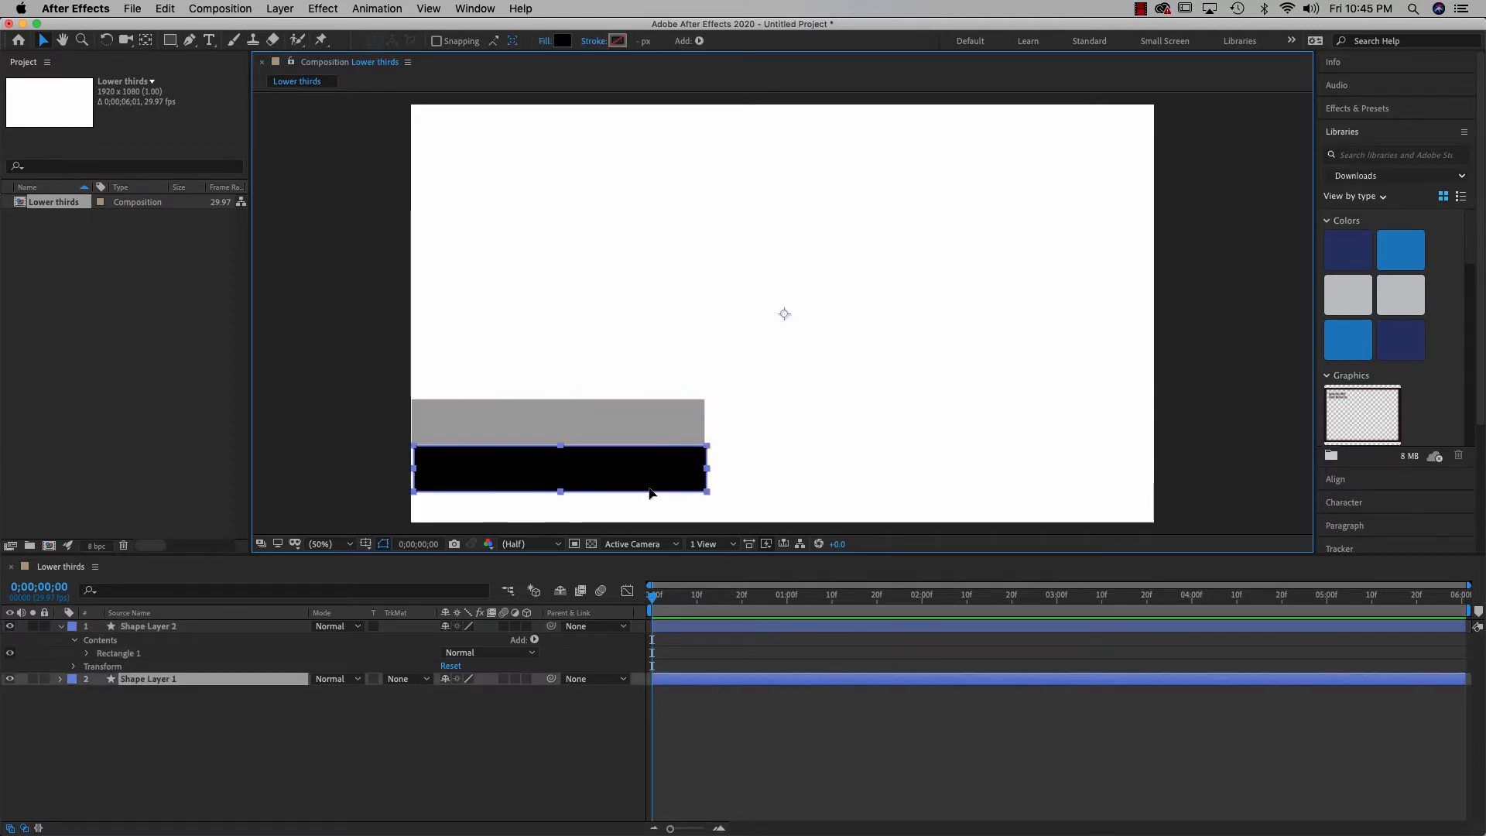
left_click(749, 468)
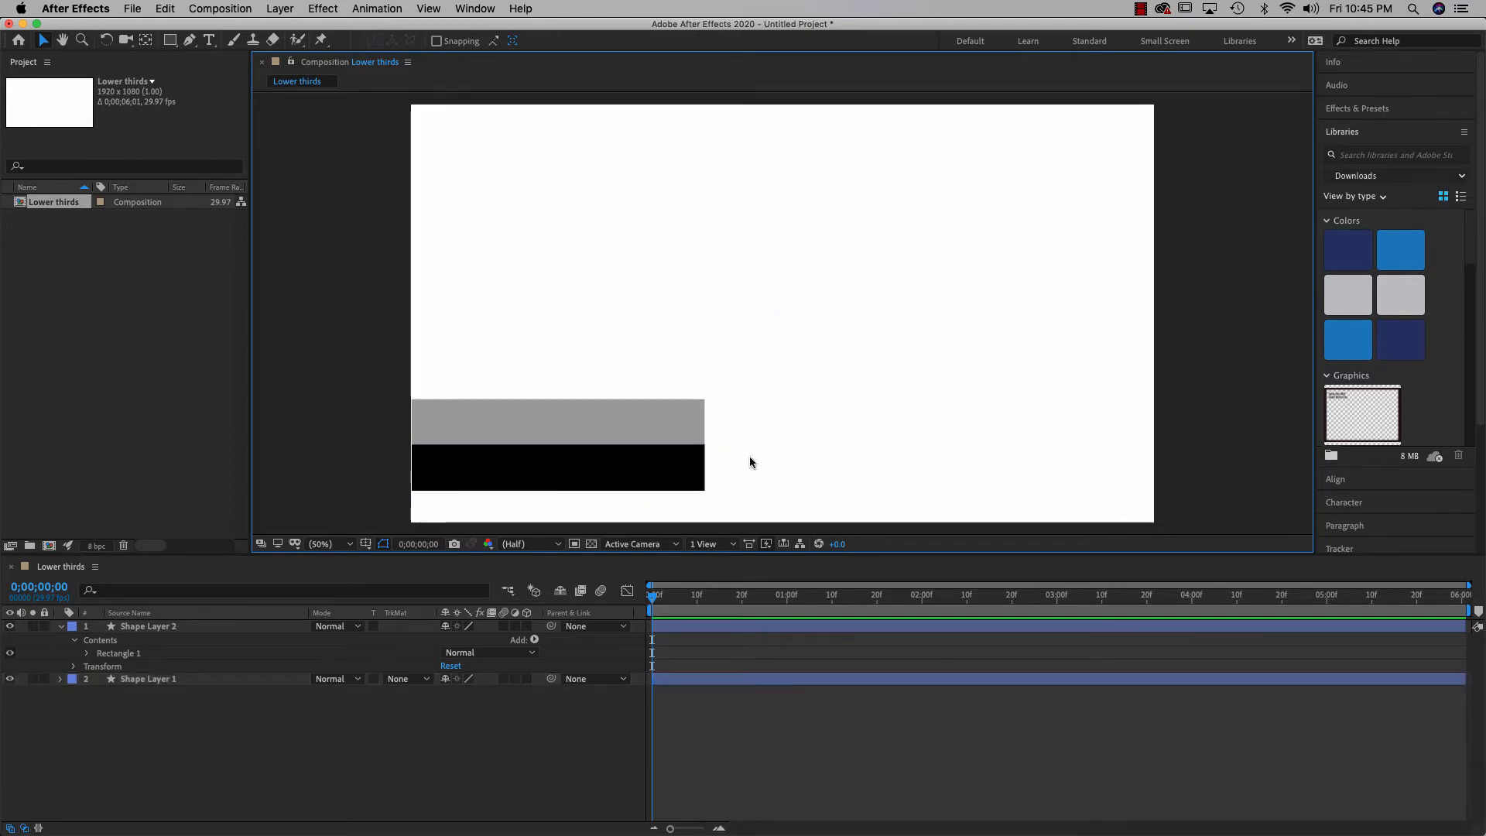
Align the grey and black bars on their right edges, nudge both left, then deselect
left_click_drag(728, 441, 555, 502)
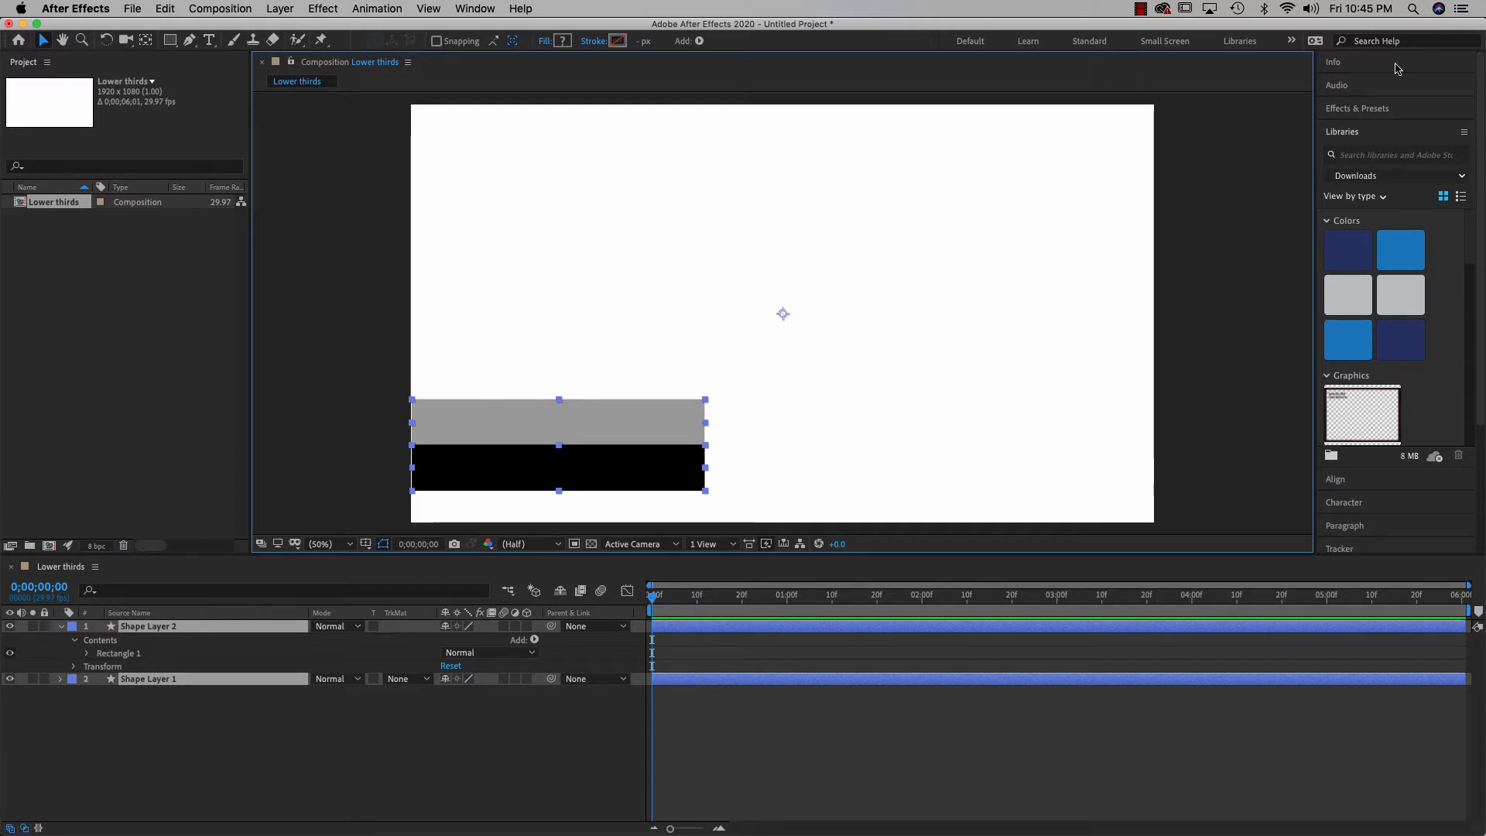
left_click(1337, 481)
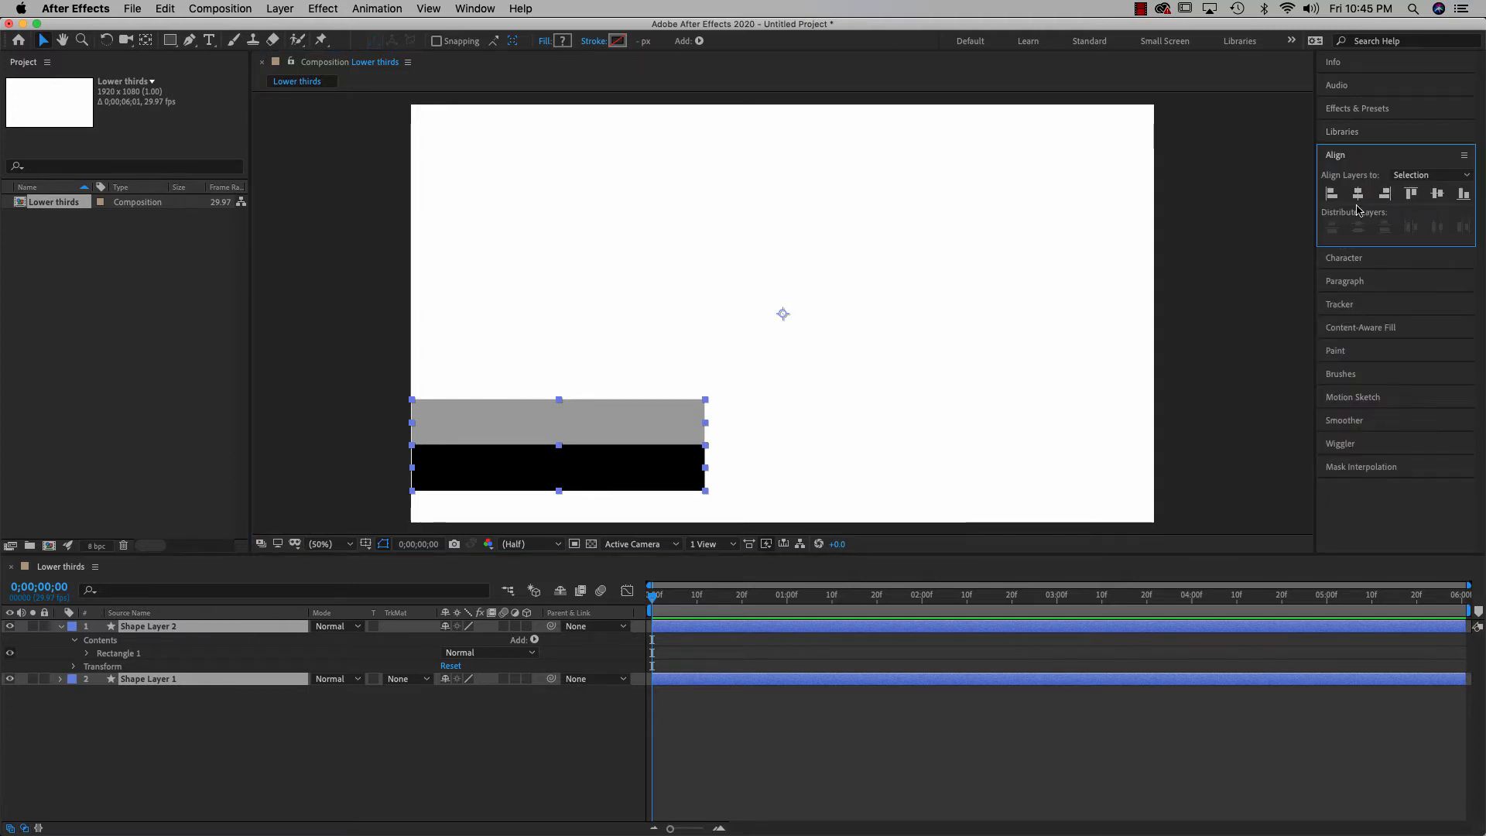
left_click(1385, 200)
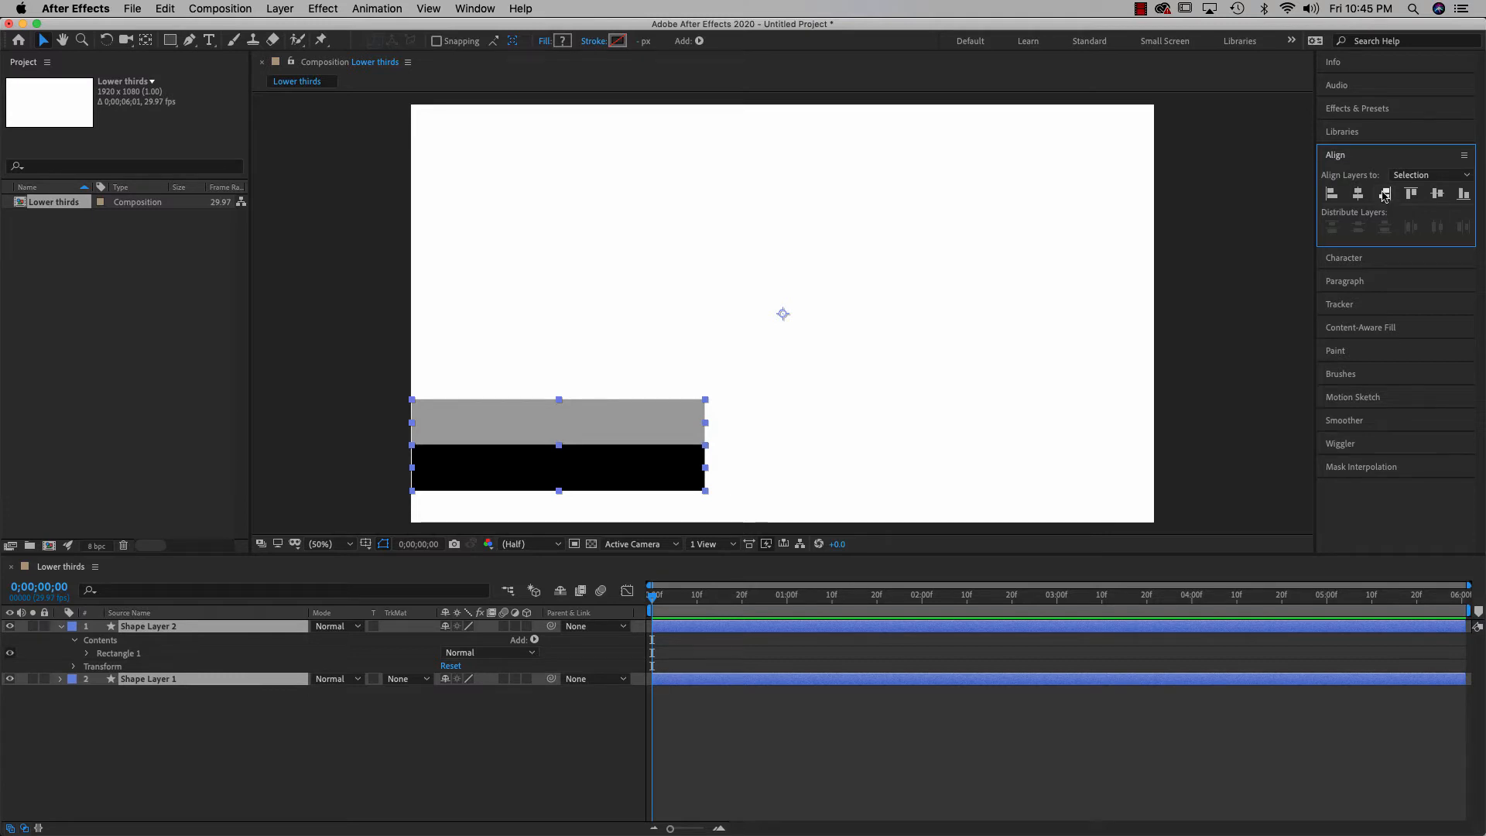
left_click(661, 411)
key("Left")
key("Left")
key("Left")
key("Left")
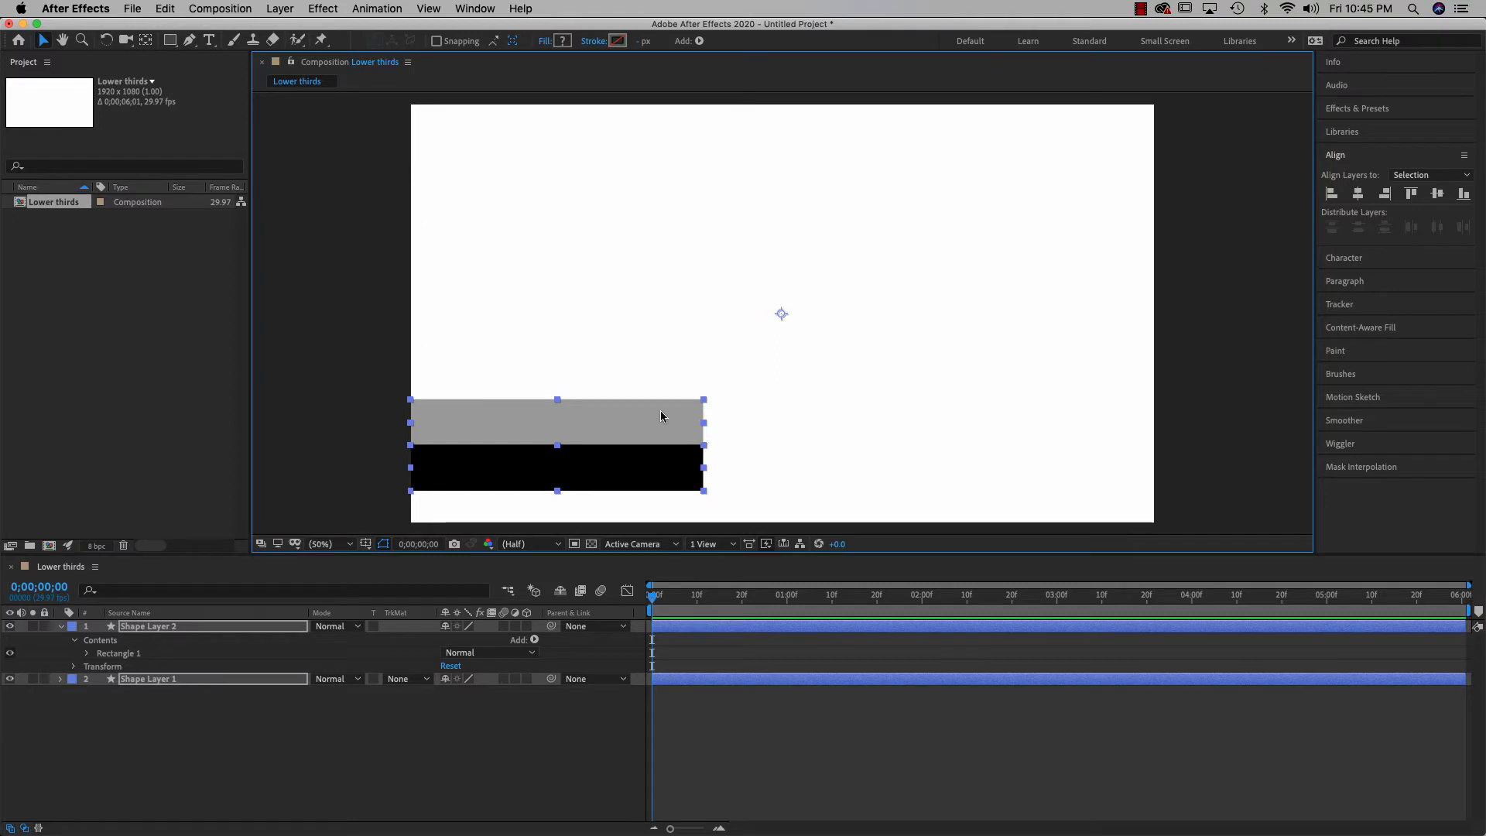
left_click(369, 325)
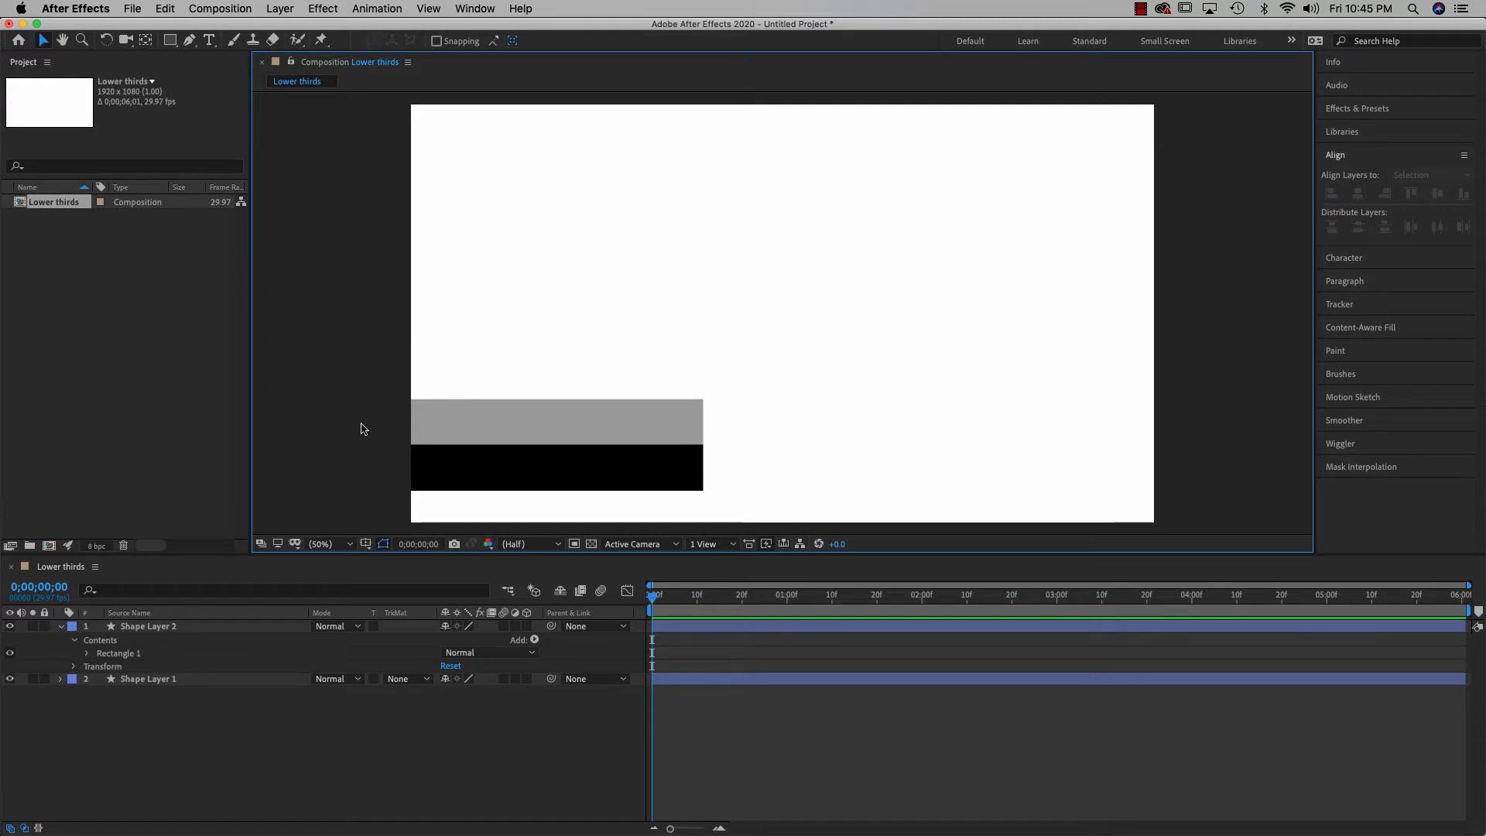
Identify Shape Layer 1 as the black box and rename it 'BLack Box'
left_click(61, 626)
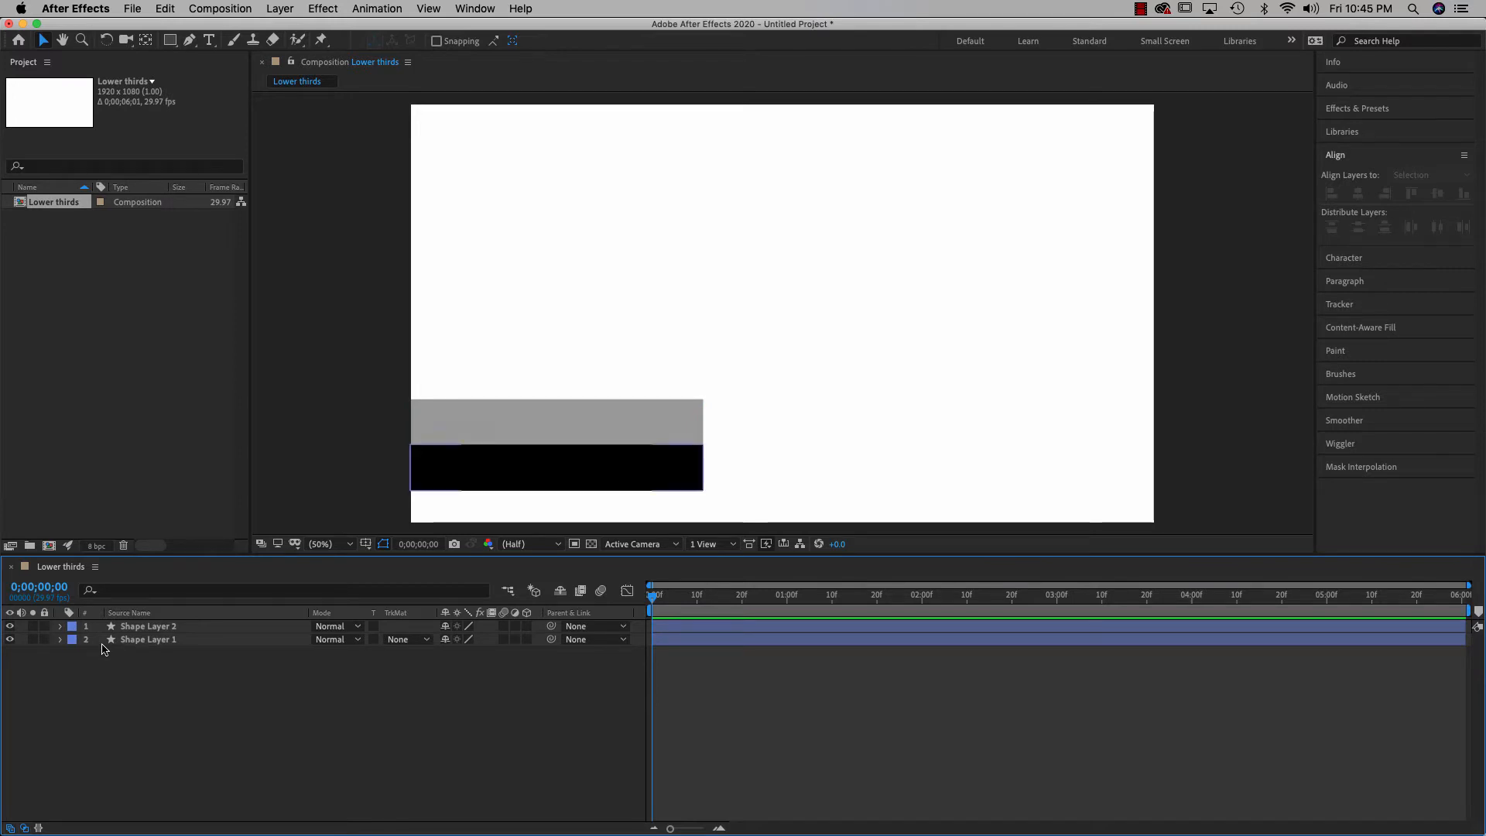
left_click(10, 641)
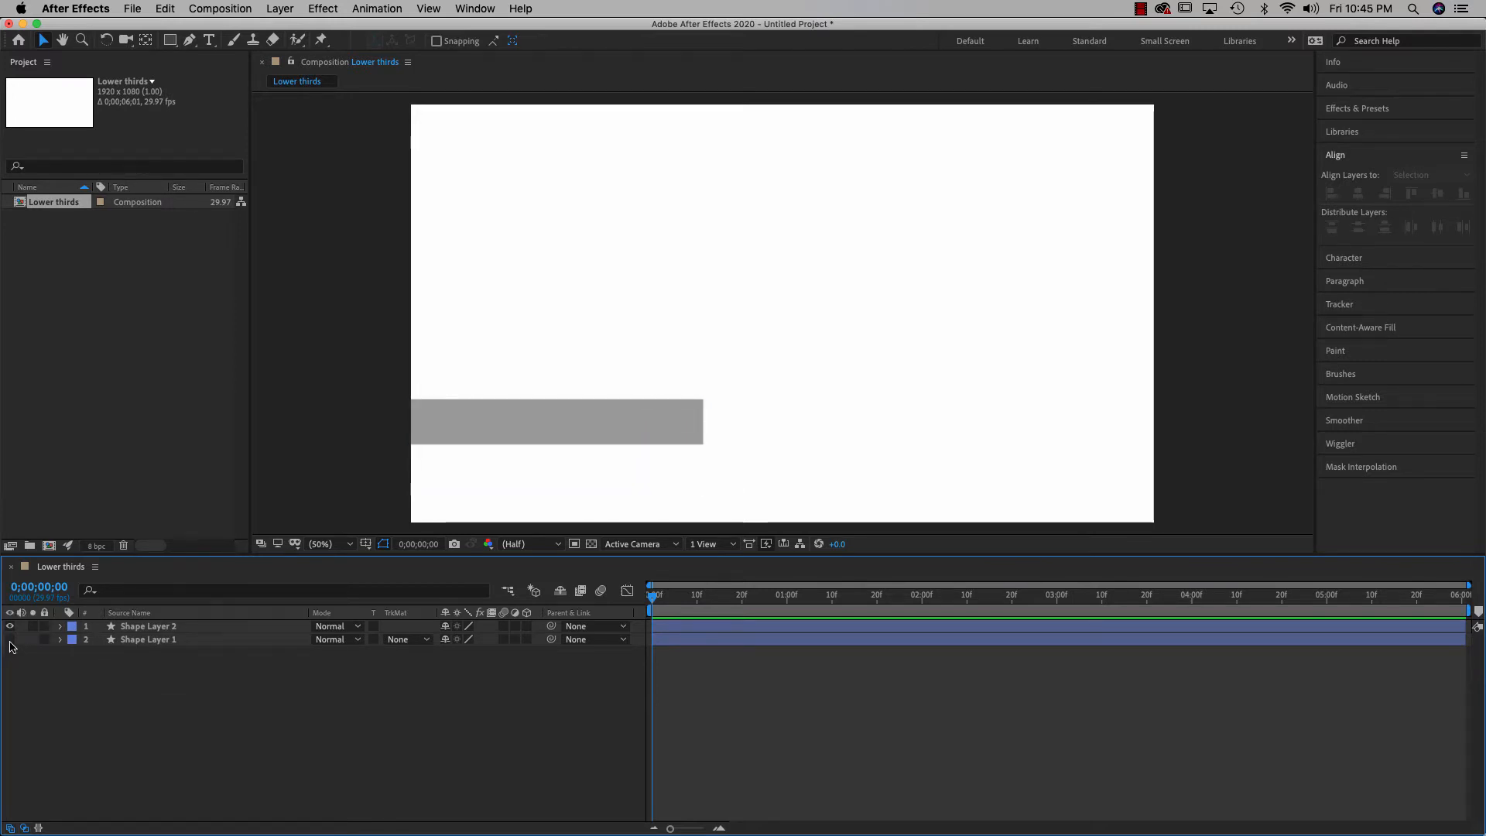
left_click(10, 641)
left_click(152, 644)
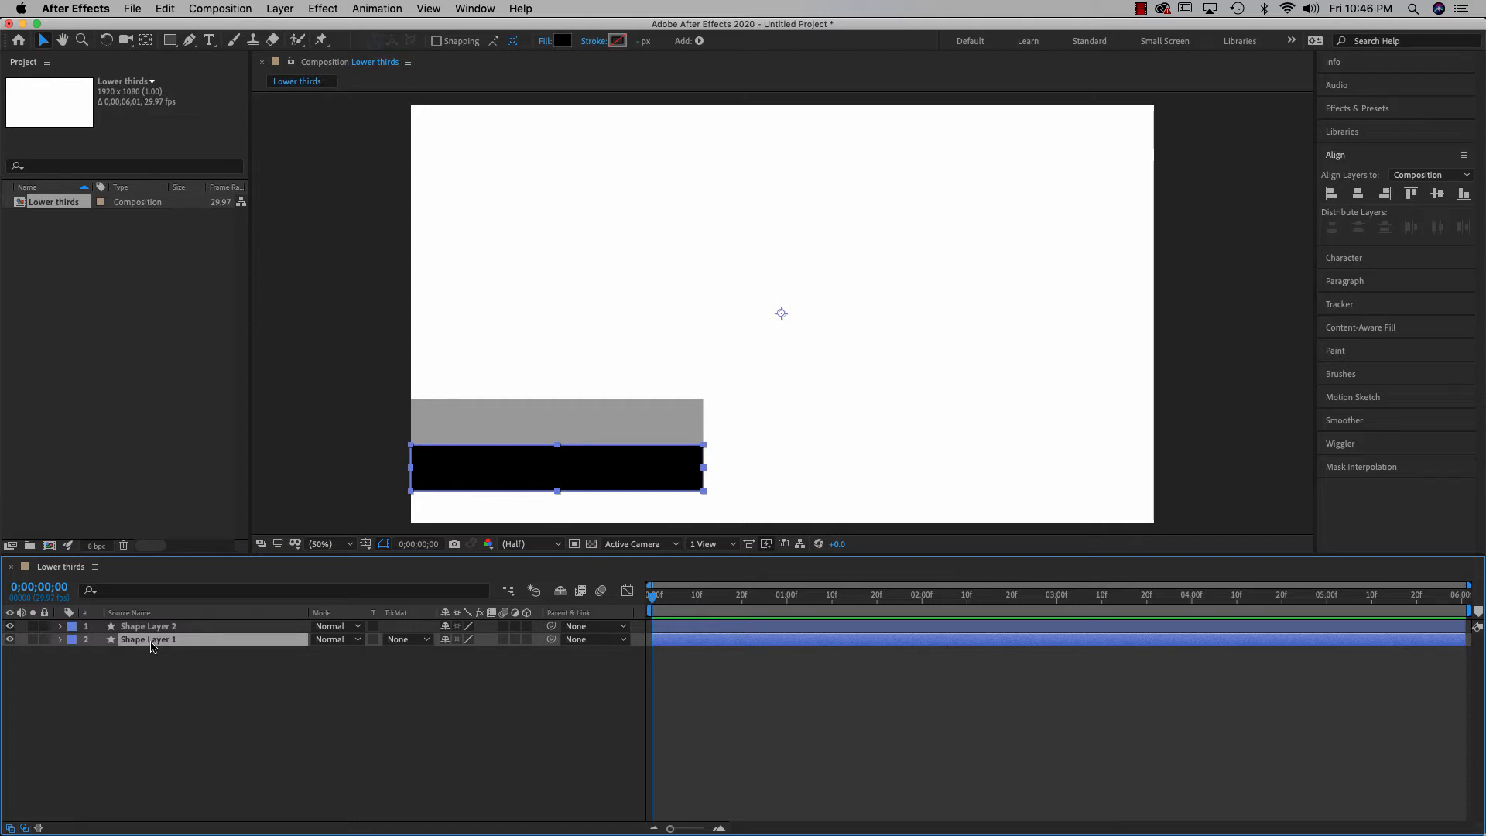
right_click(151, 647)
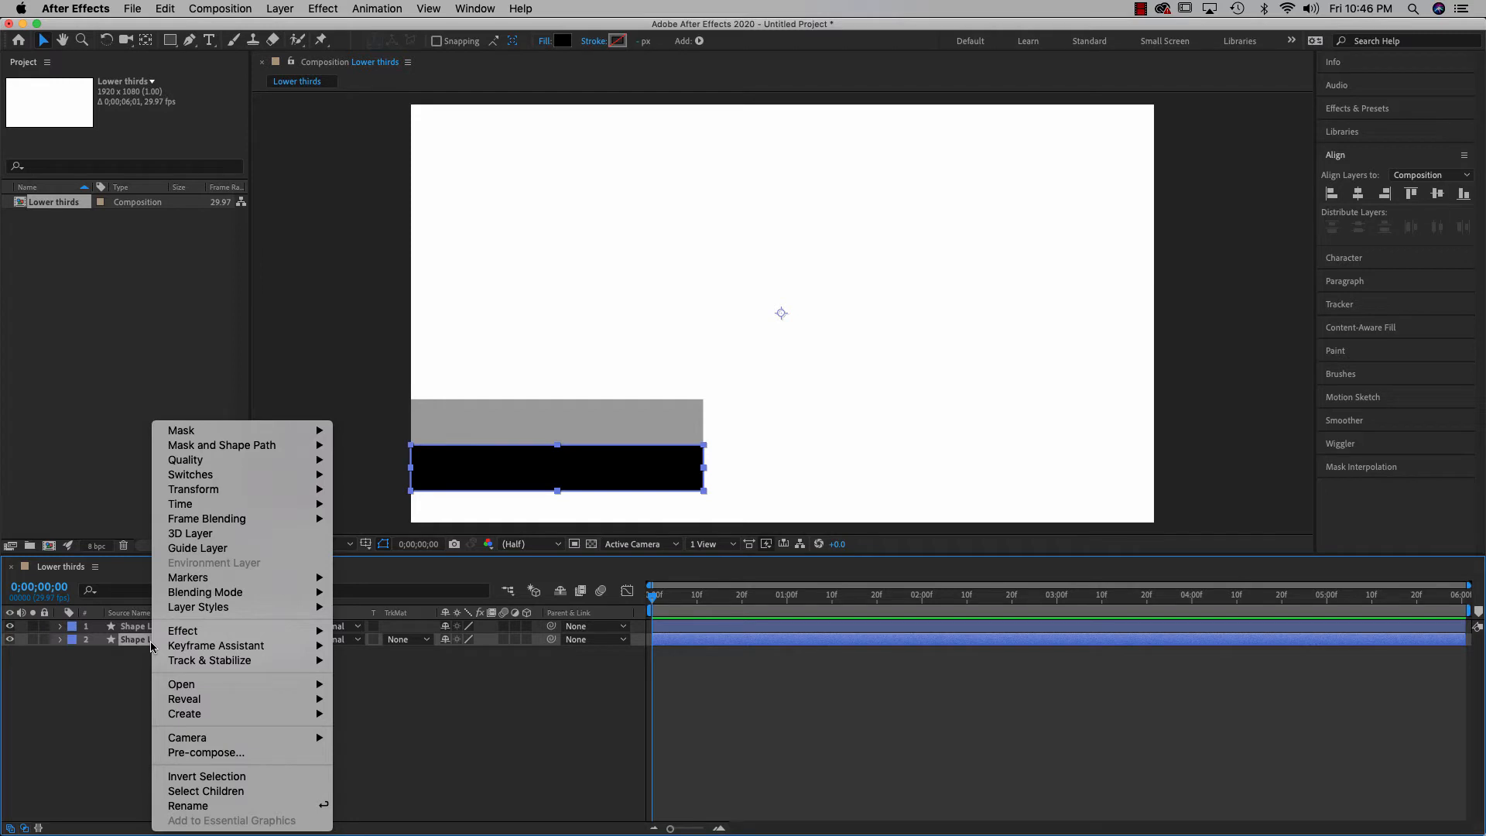
left_click(215, 808)
type("BL")
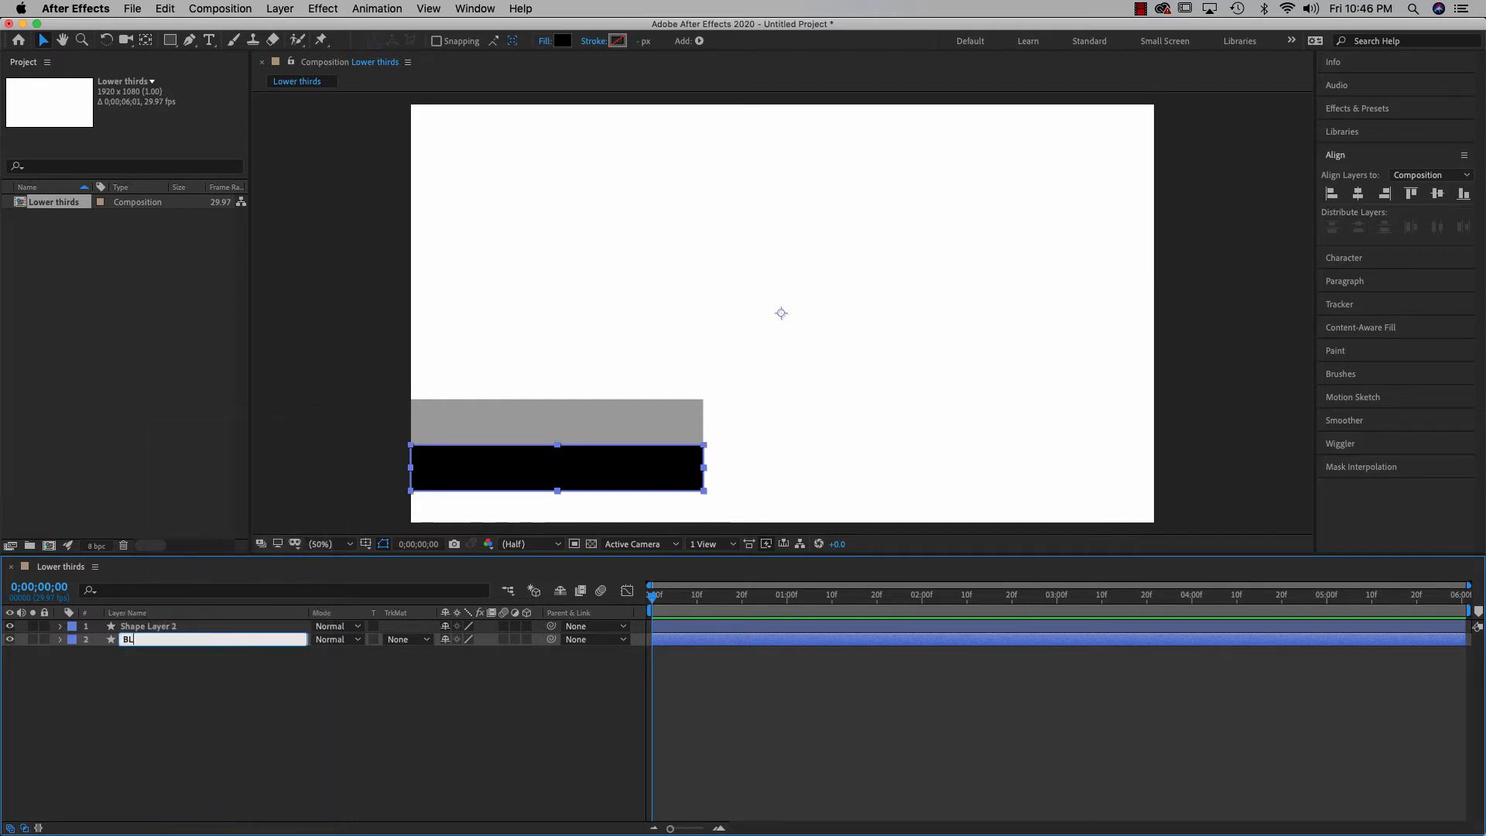
type("ack Box")
left_click(216, 811)
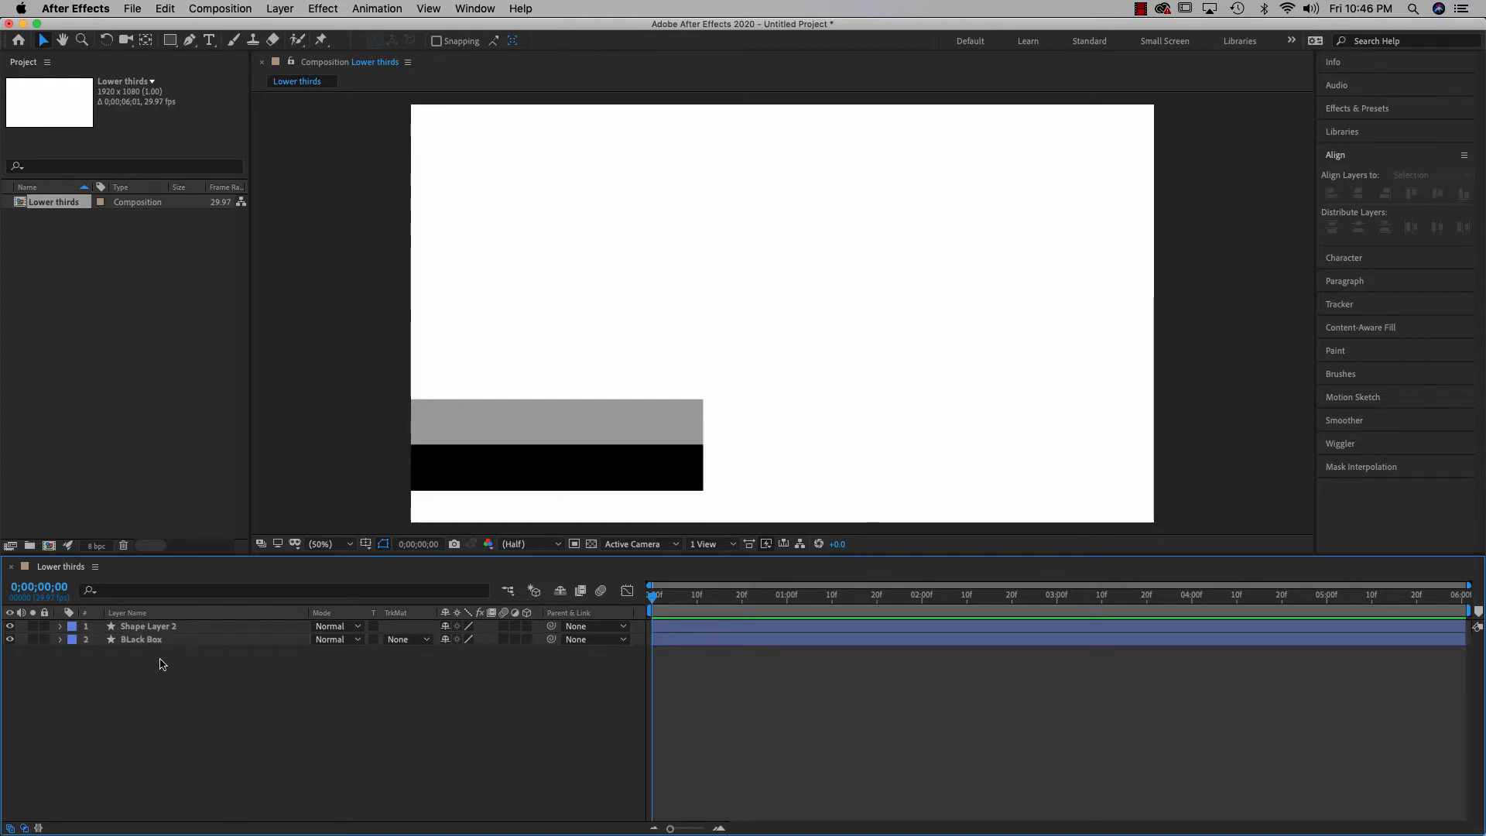
Rename Shape Layer 2 to 'Gray Box'
left_click(163, 631)
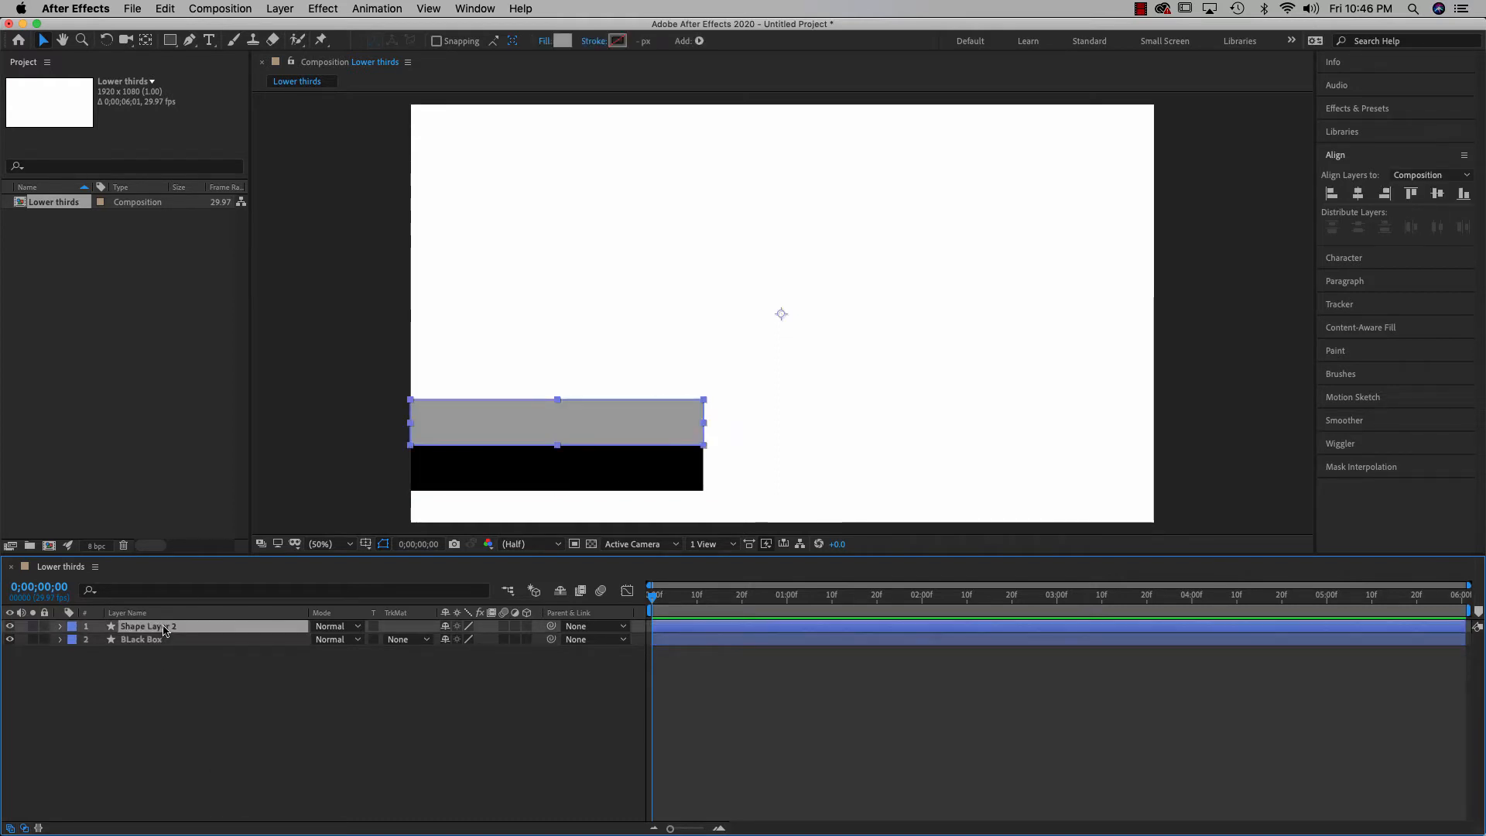
right_click(164, 630)
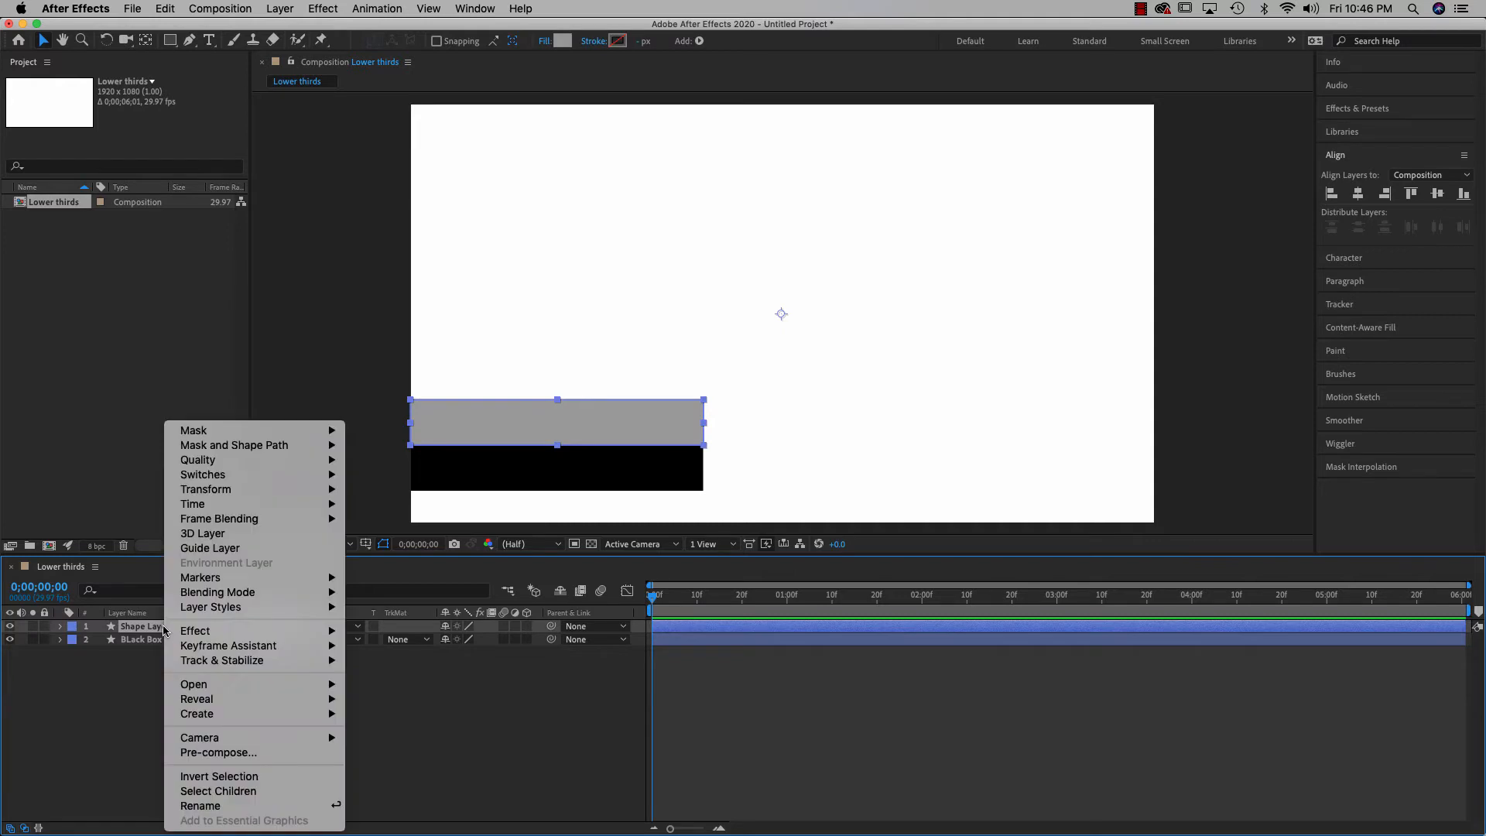
left_click(203, 807)
type("Gra")
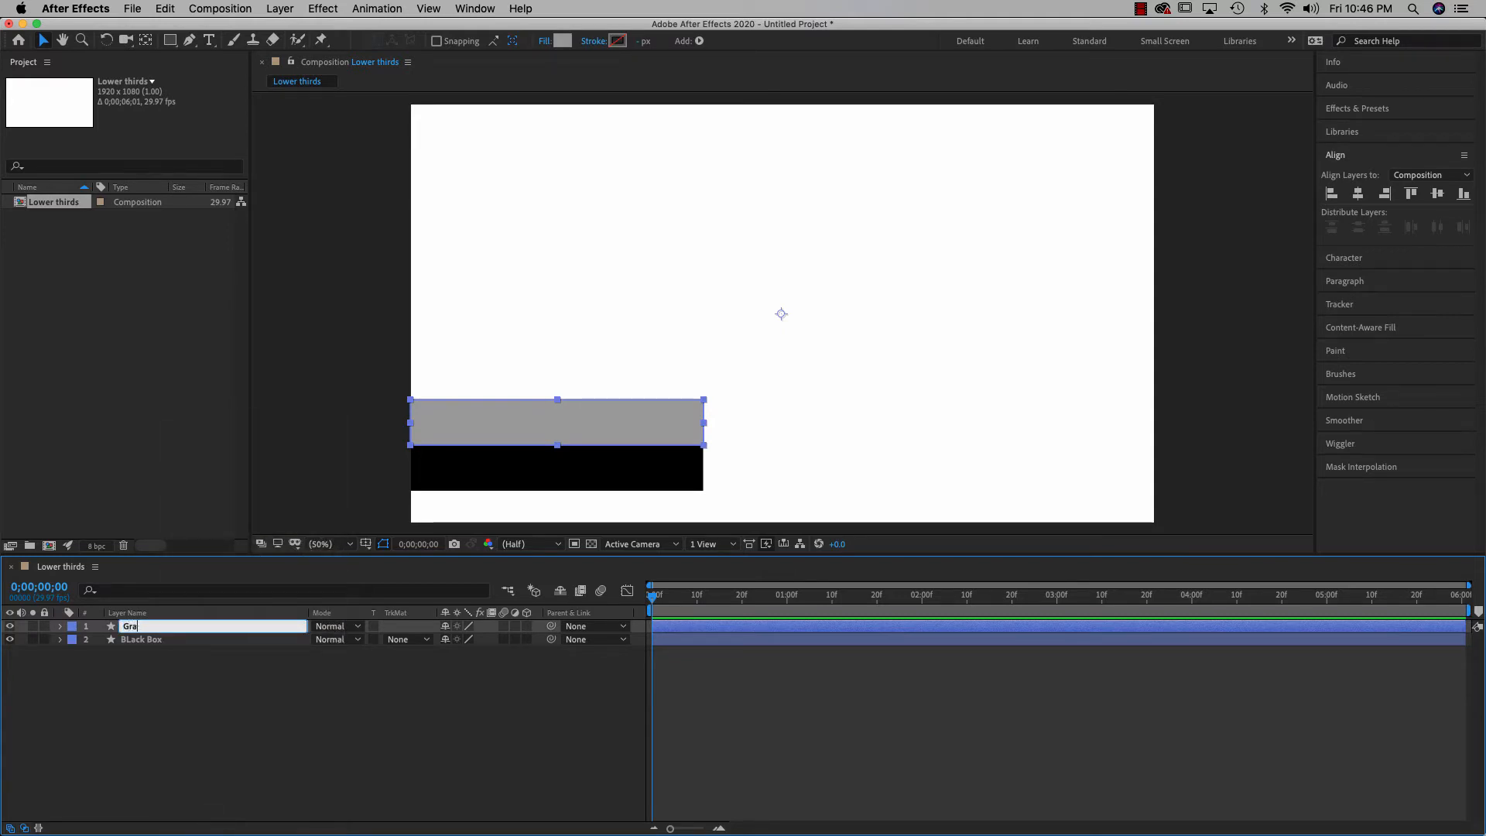
type("y")
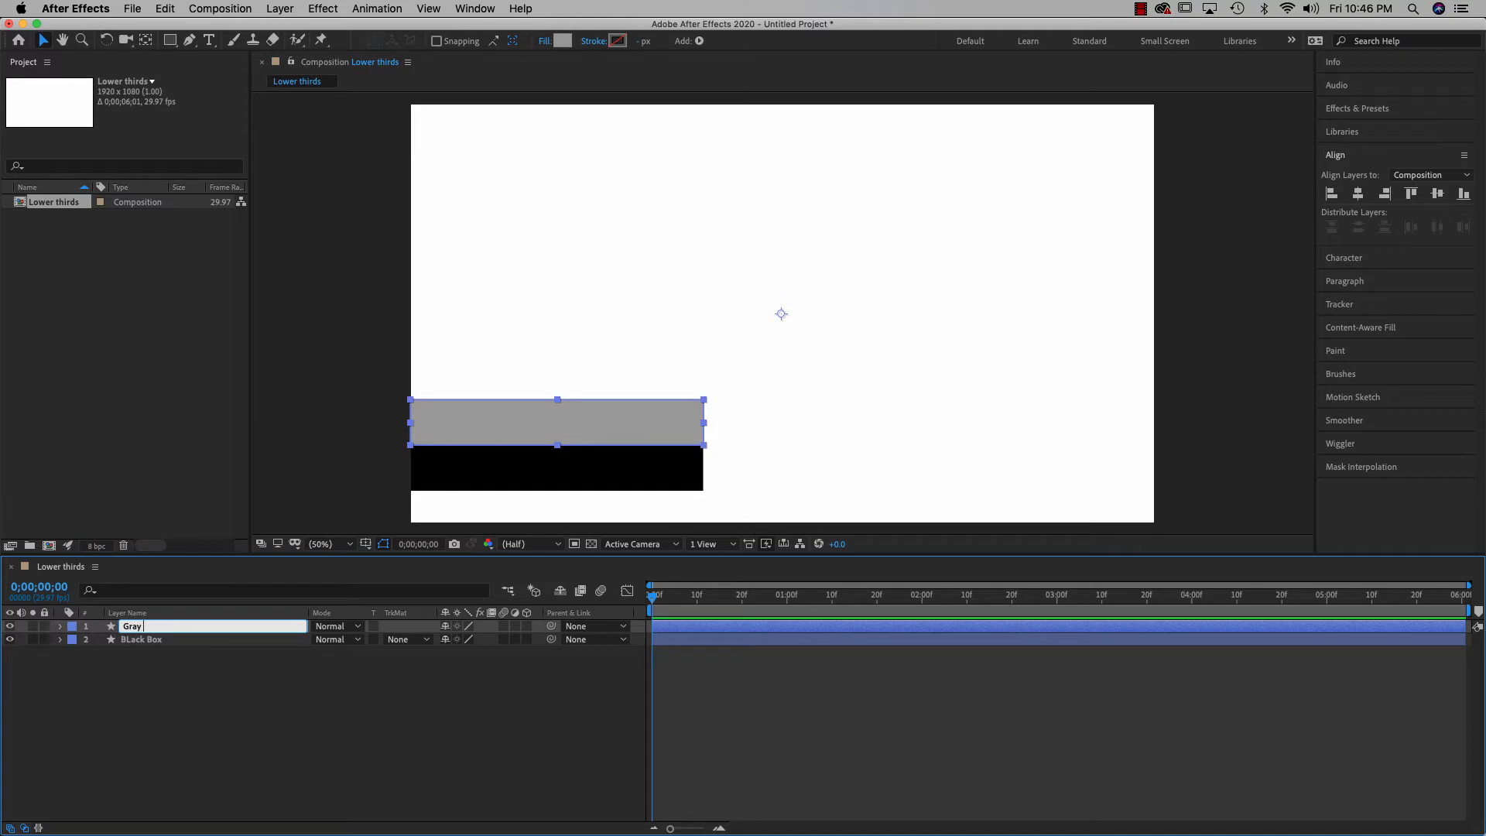
type(" Box")
left_click(208, 814)
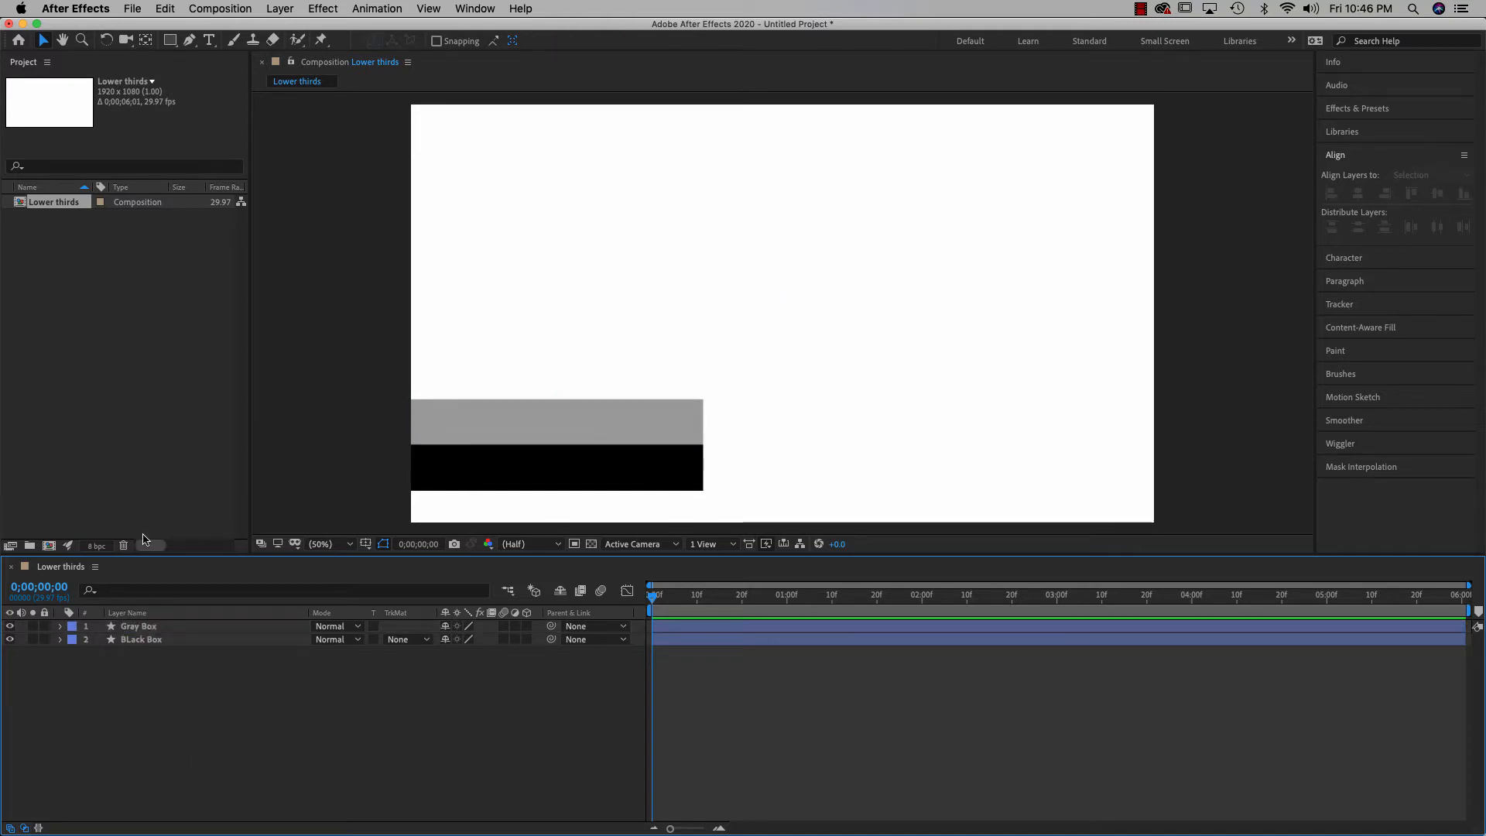
Start a new text layer above the grey box with its fill colour set to black (000000)
left_click(210, 40)
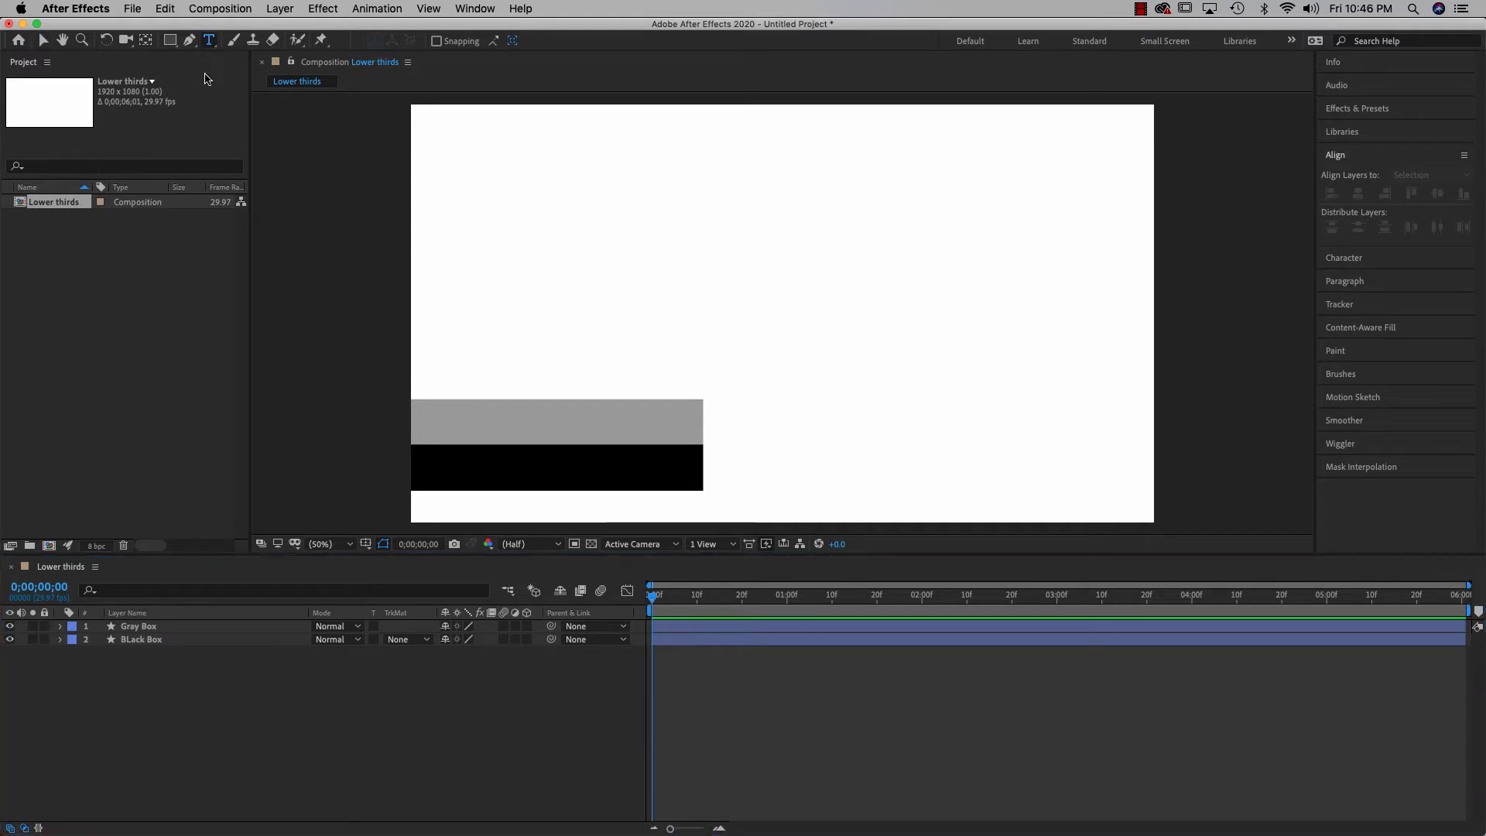
left_click(500, 347)
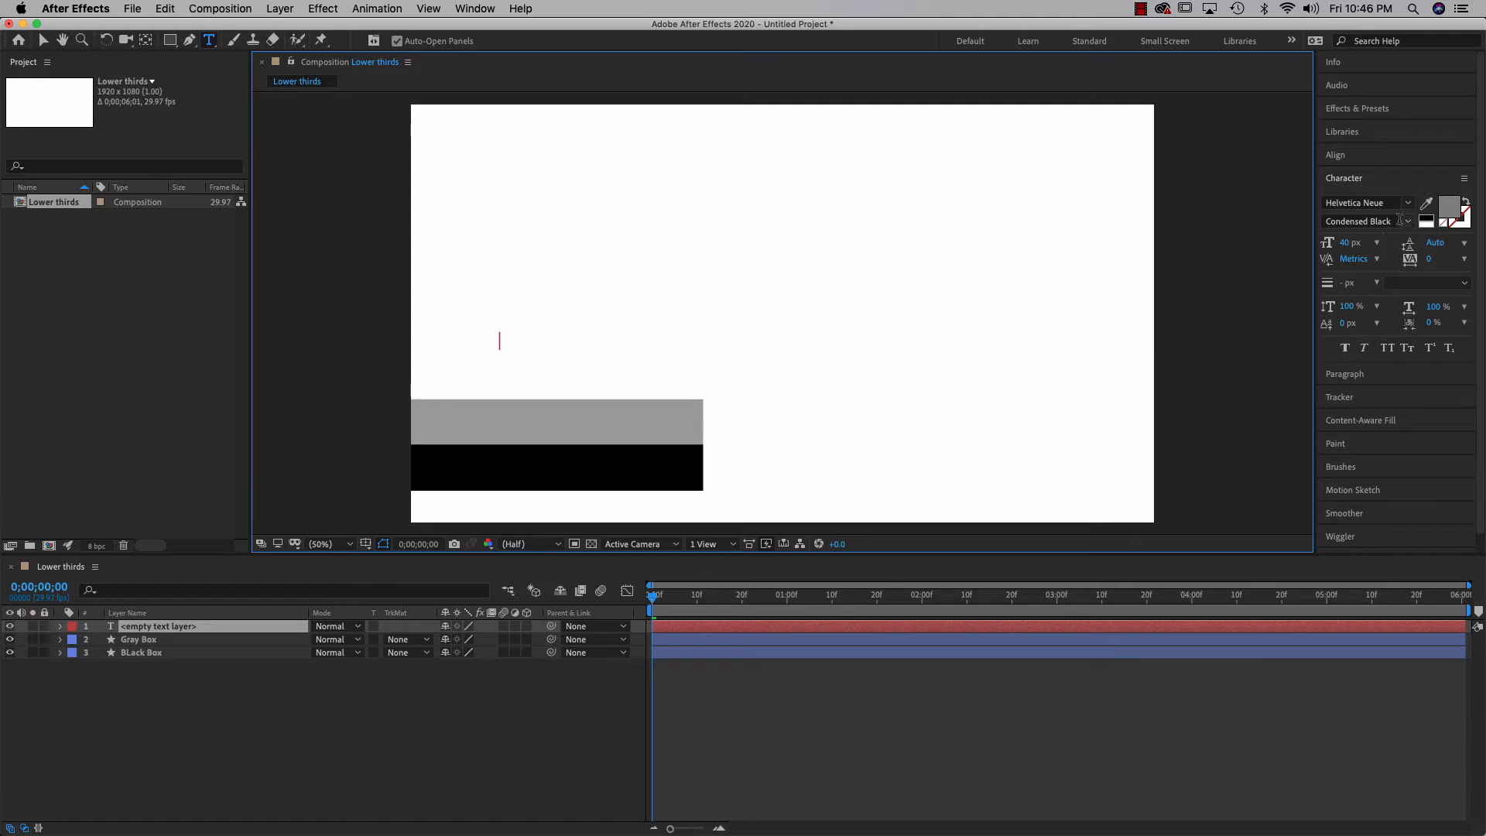
left_click(1444, 216)
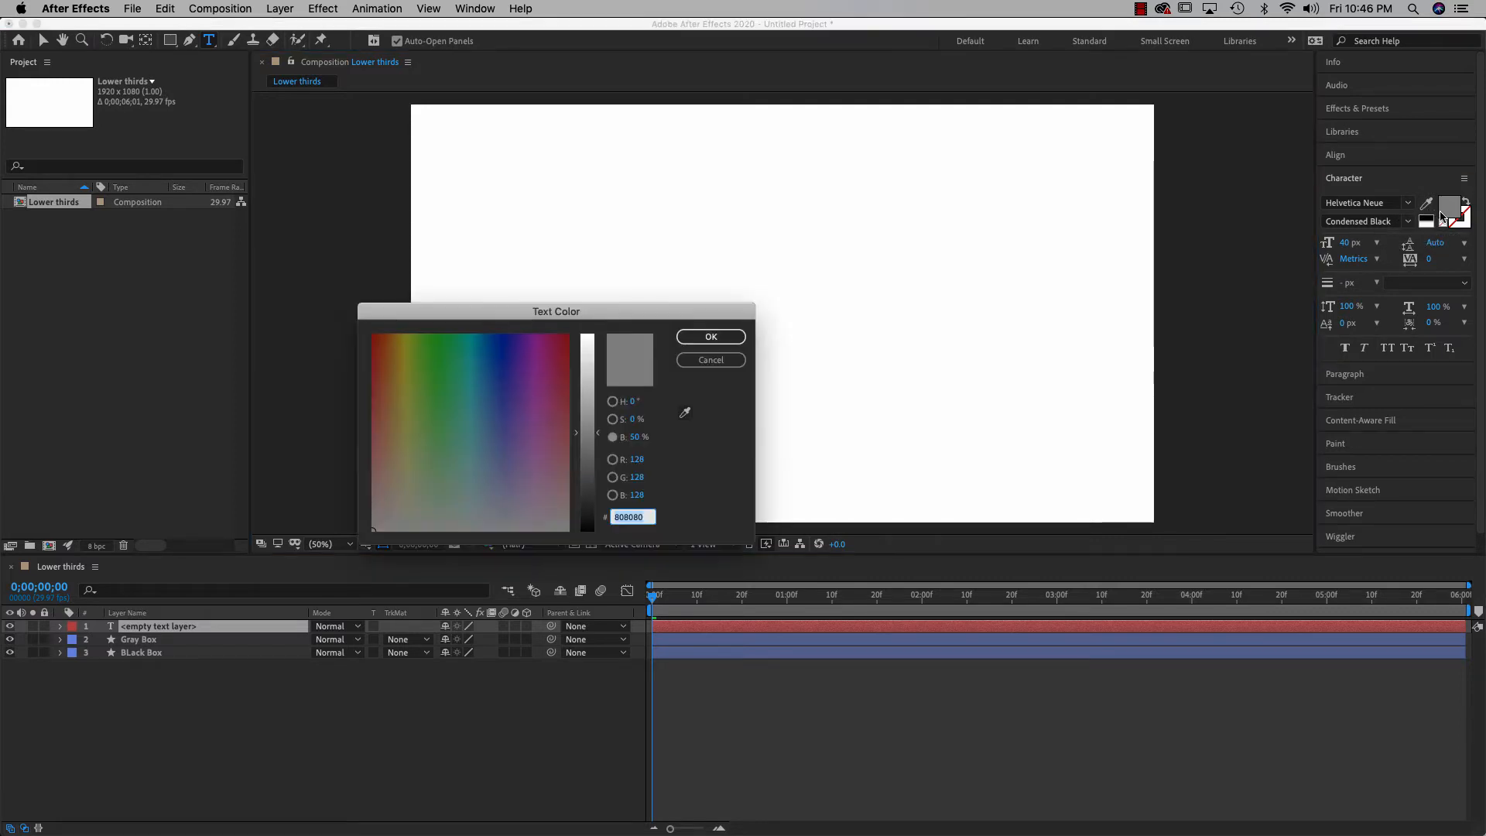
left_click_drag(597, 438, 595, 540)
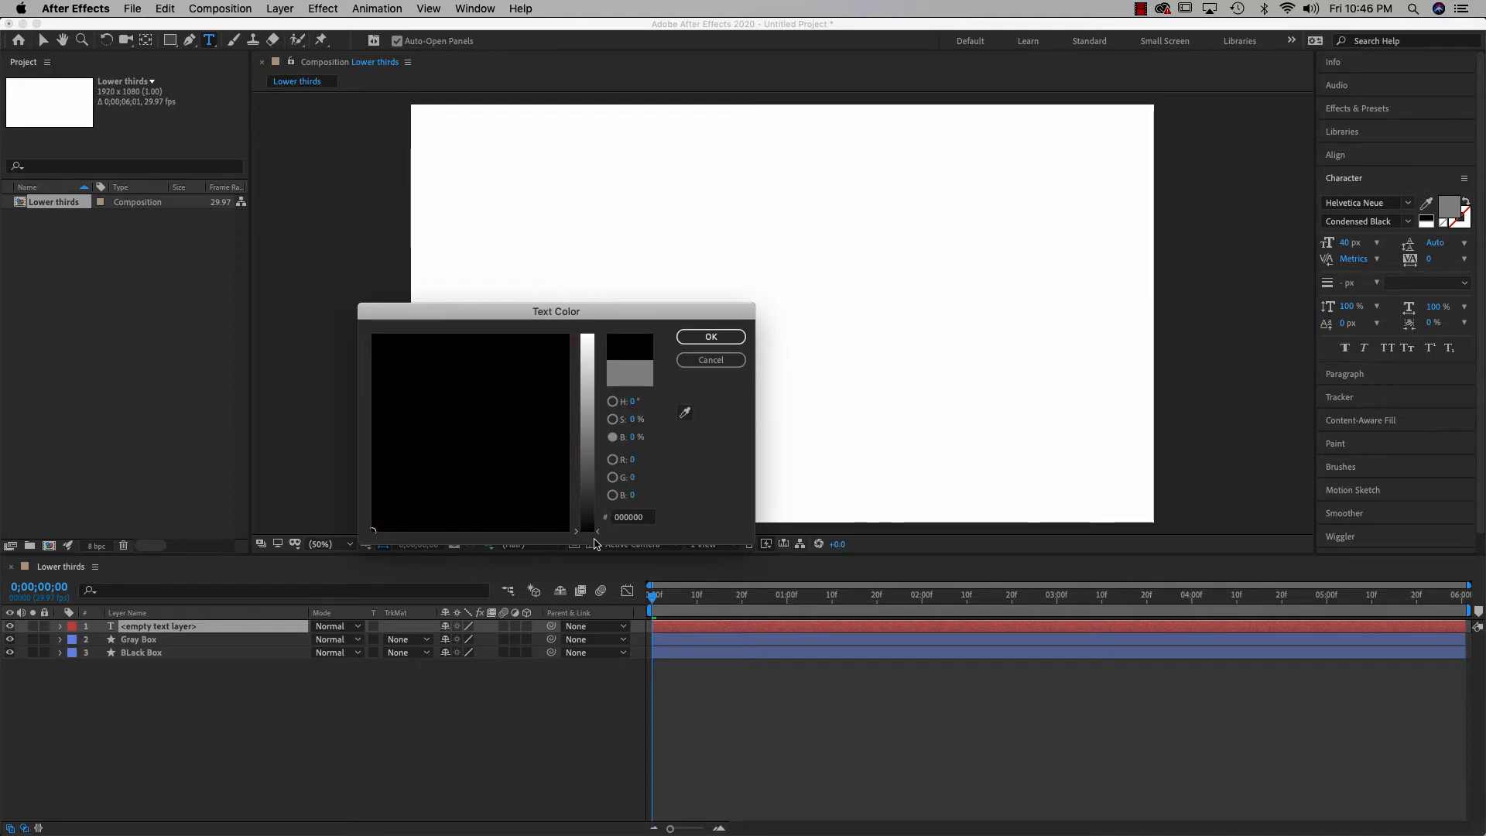
left_click(717, 337)
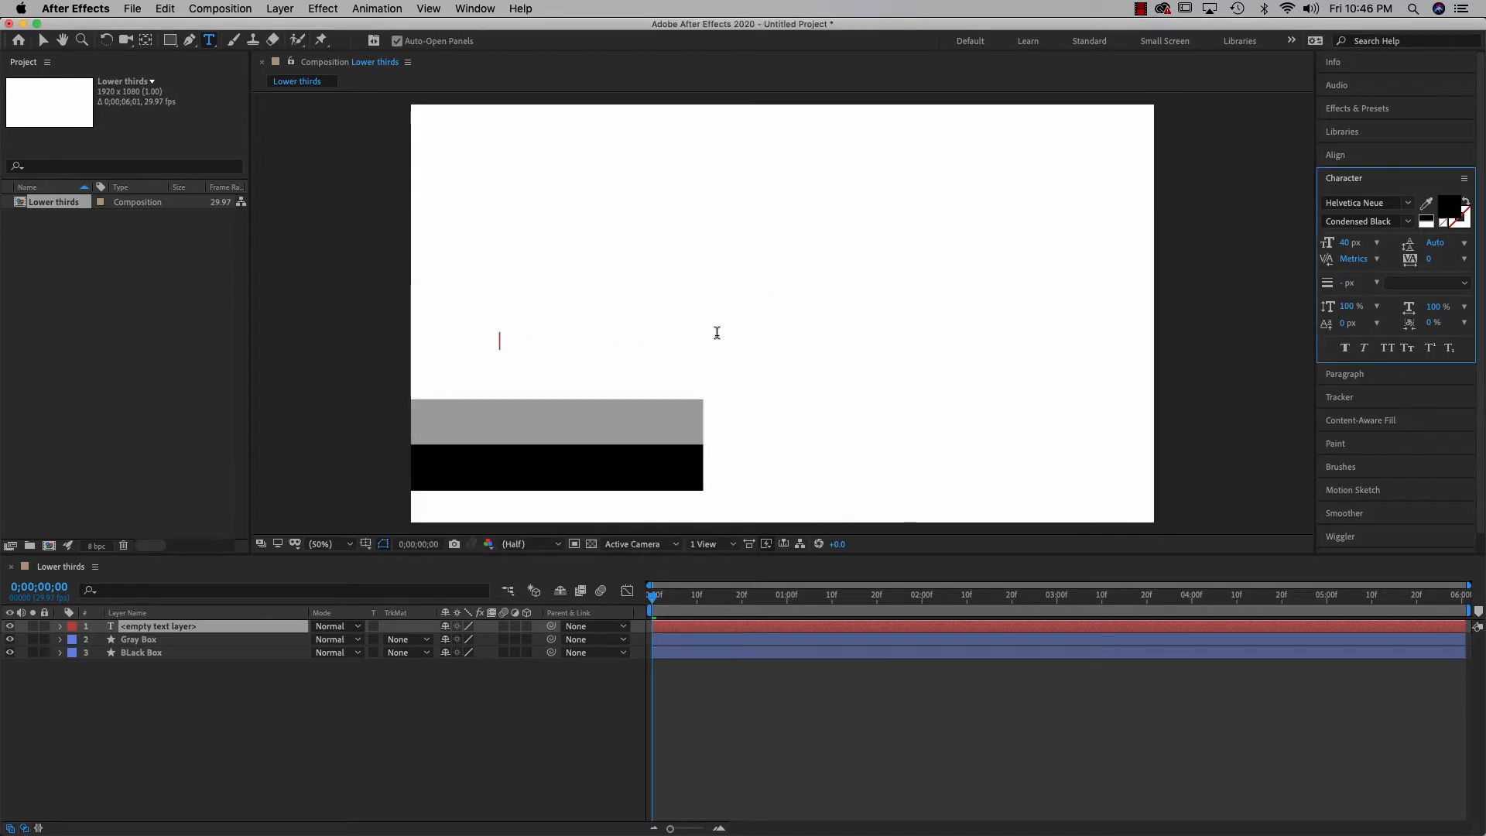
type("reg")
key("BackSpace")
key("BackSpace")
key("BackSpace")
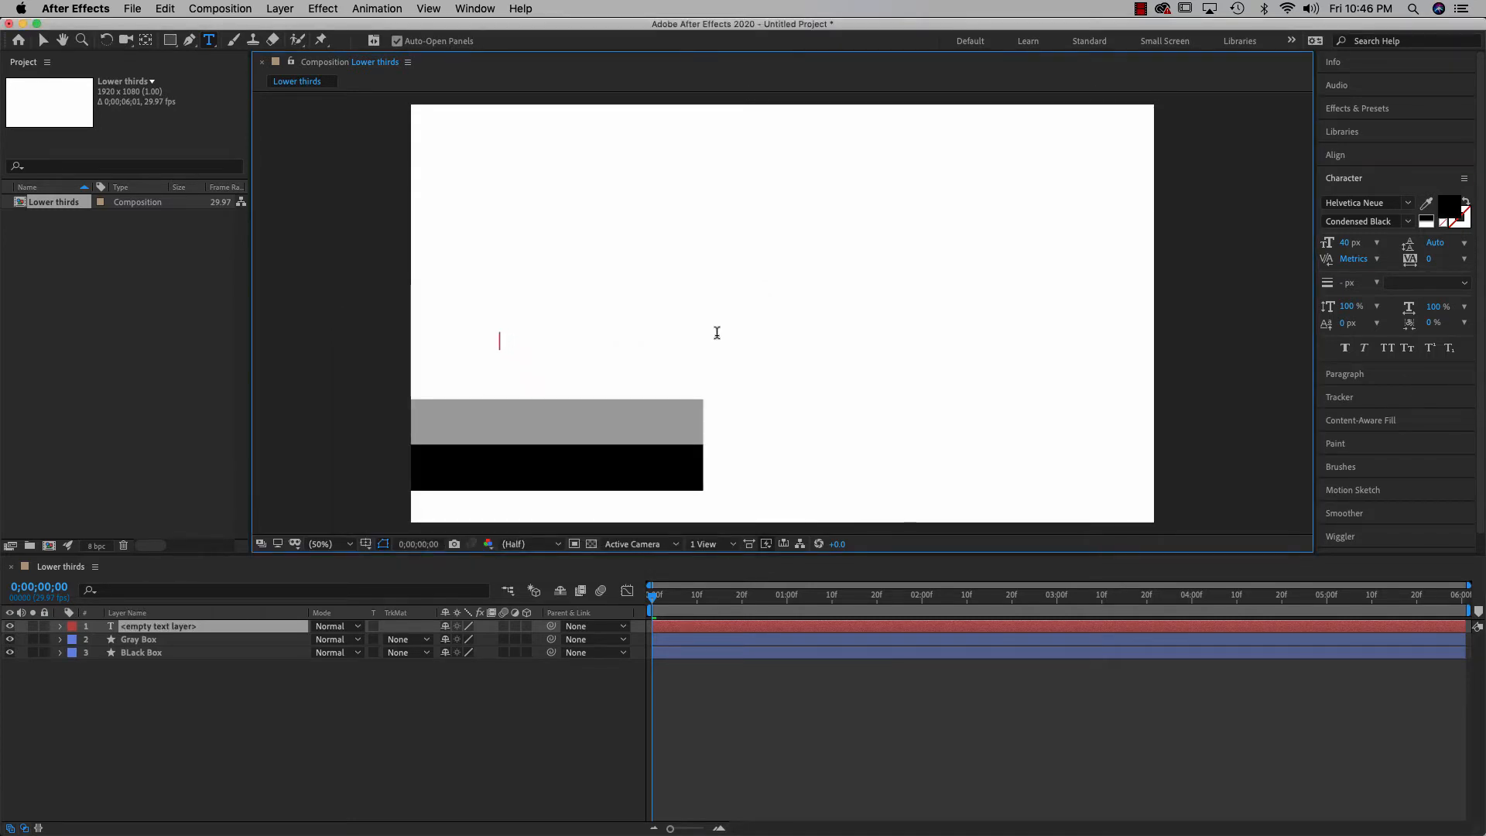
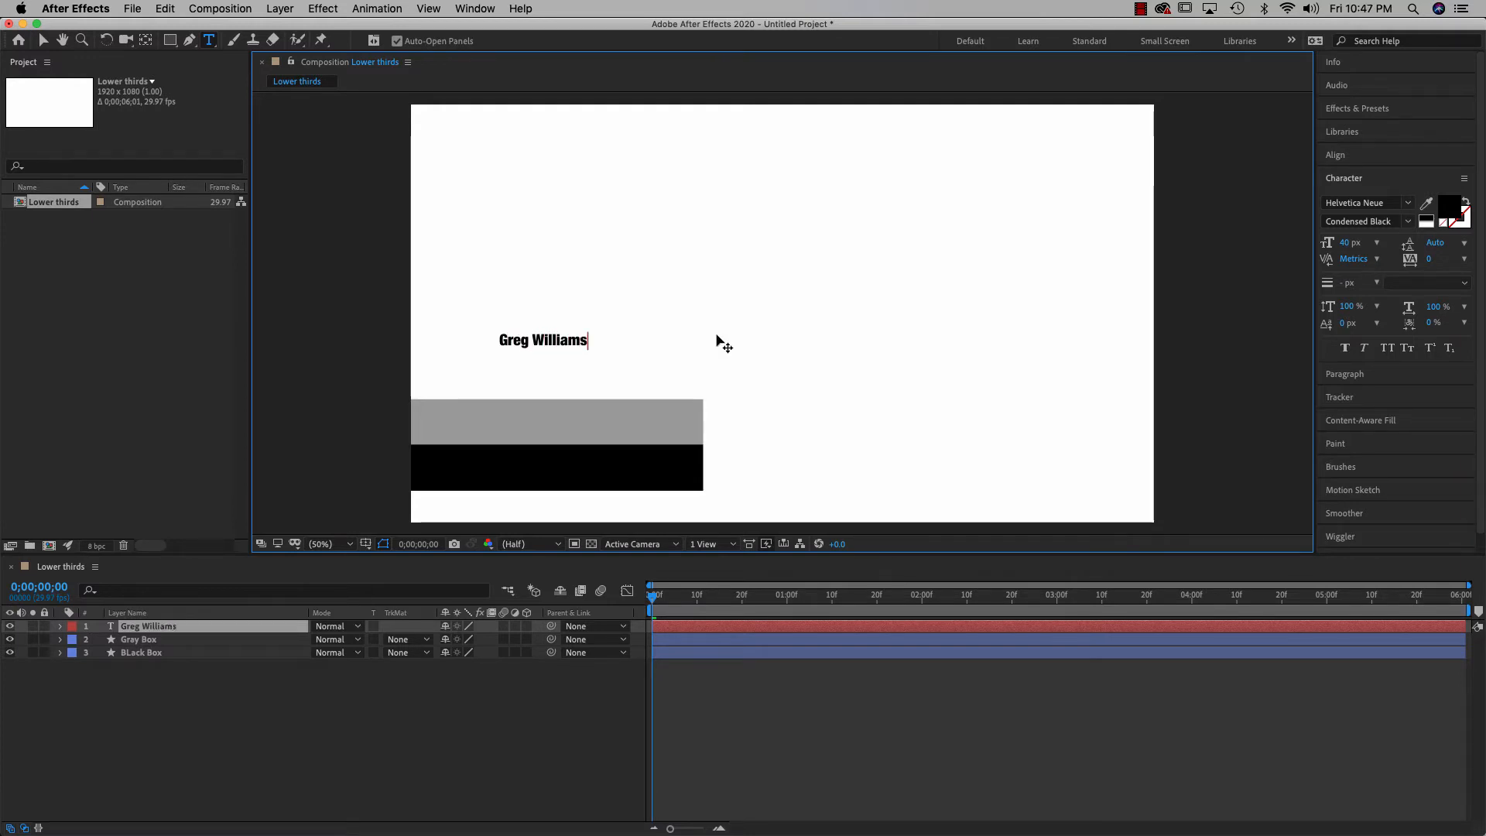
left_click(43, 41)
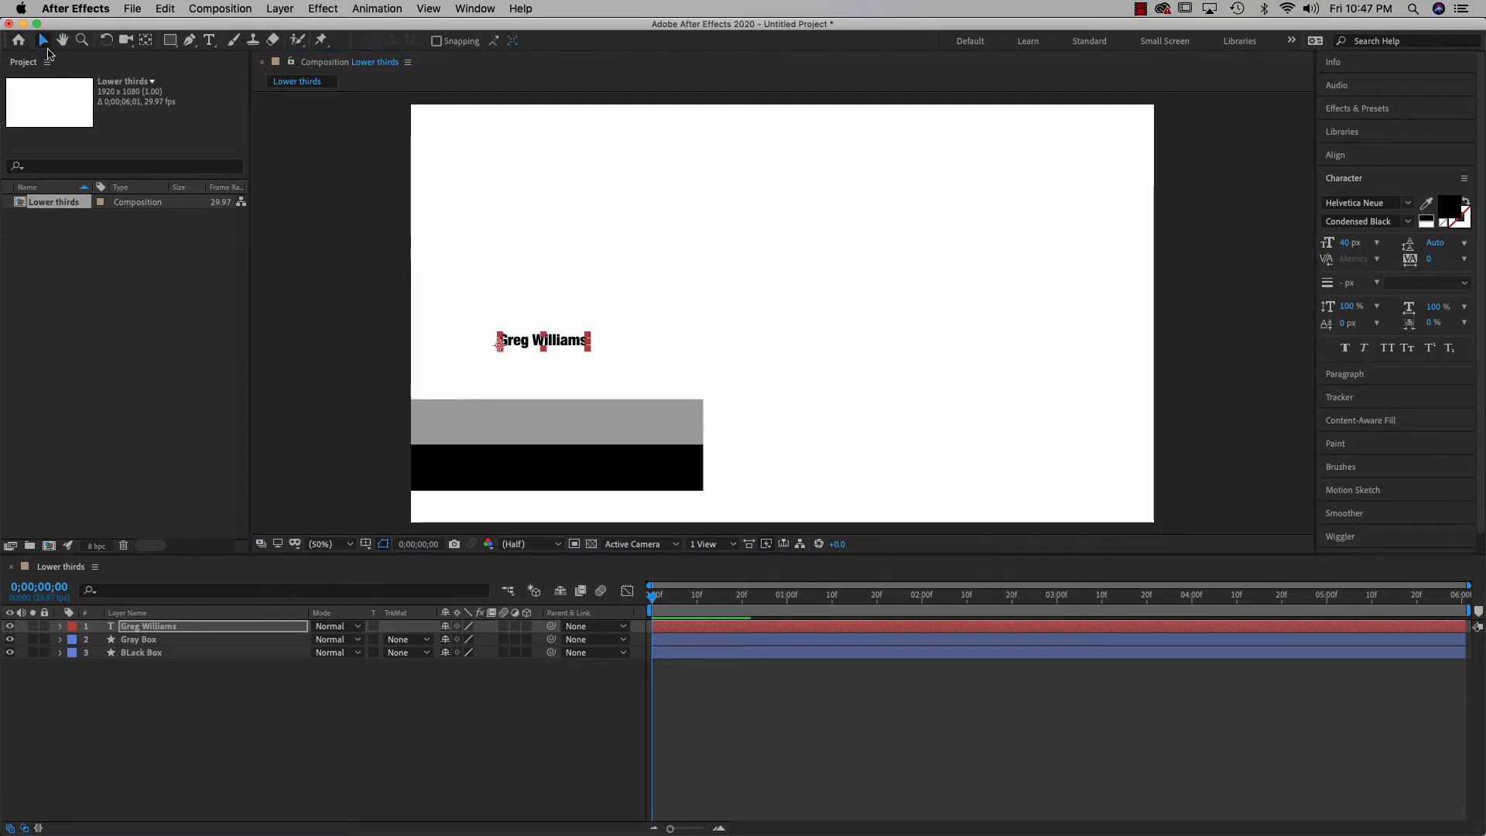
left_click_drag(555, 345, 554, 422)
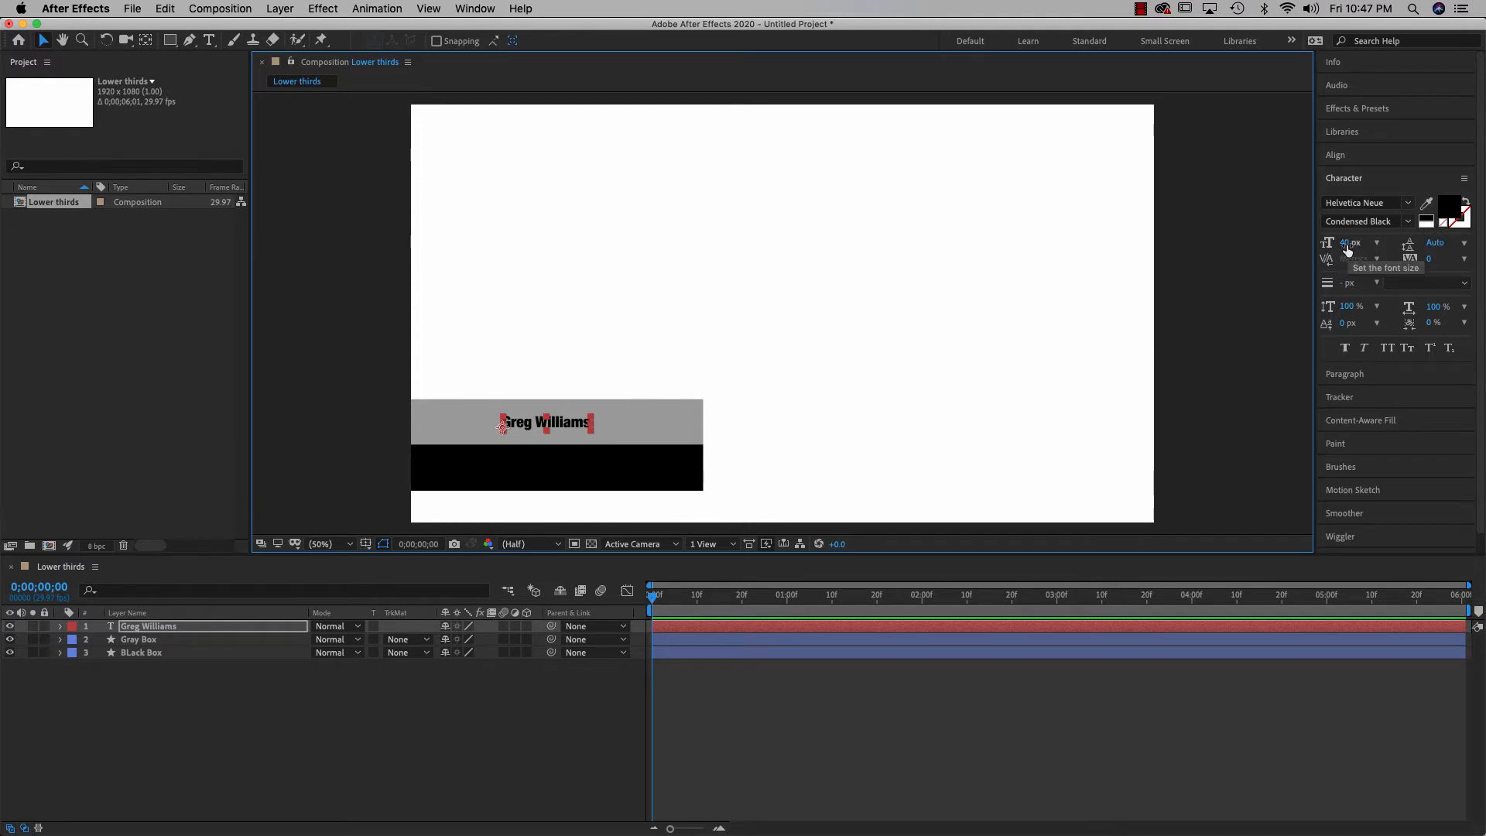
left_click_drag(1348, 248, 1380, 244)
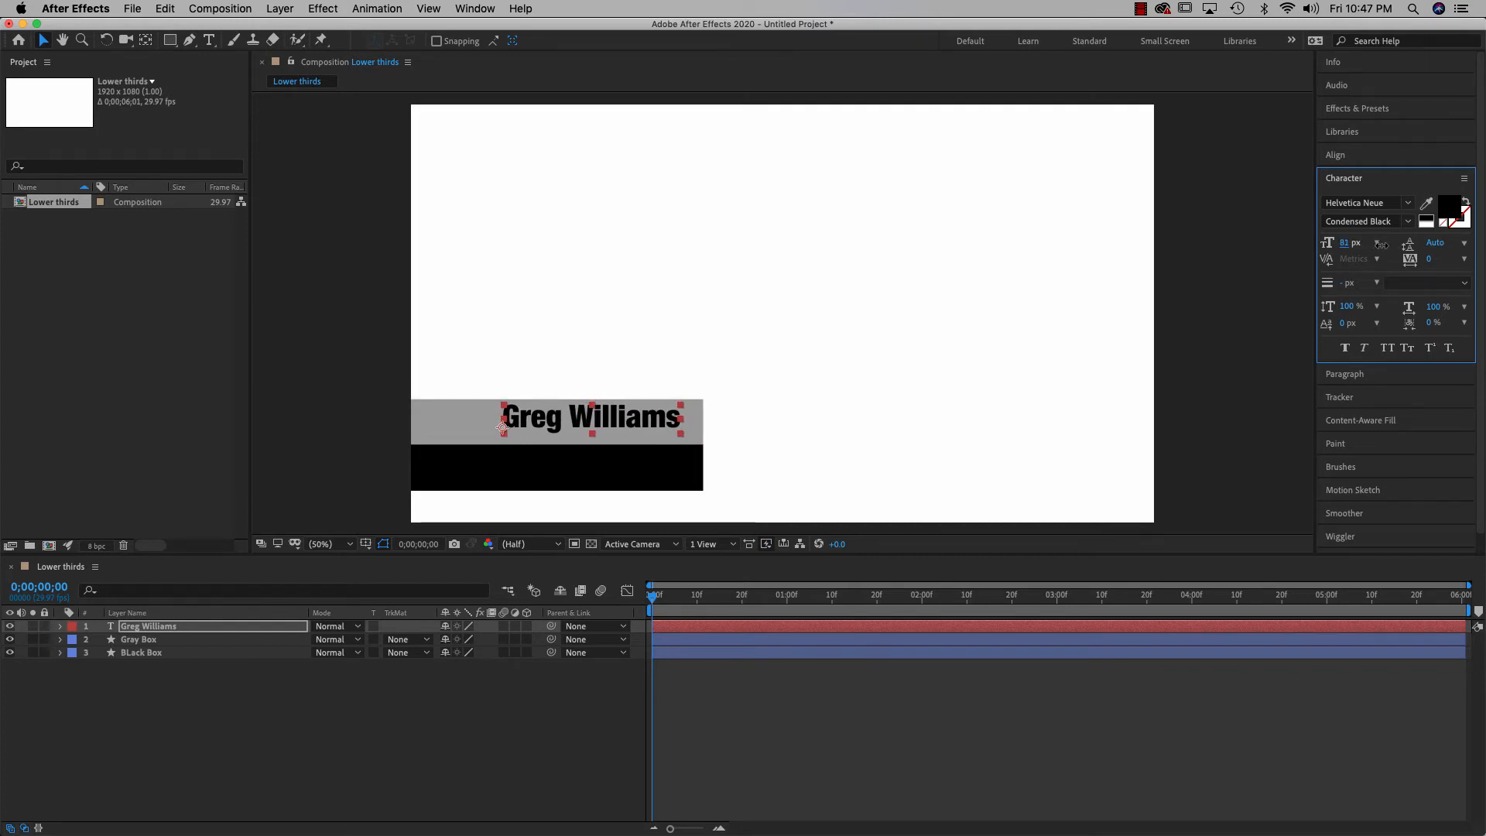
left_click(1347, 244)
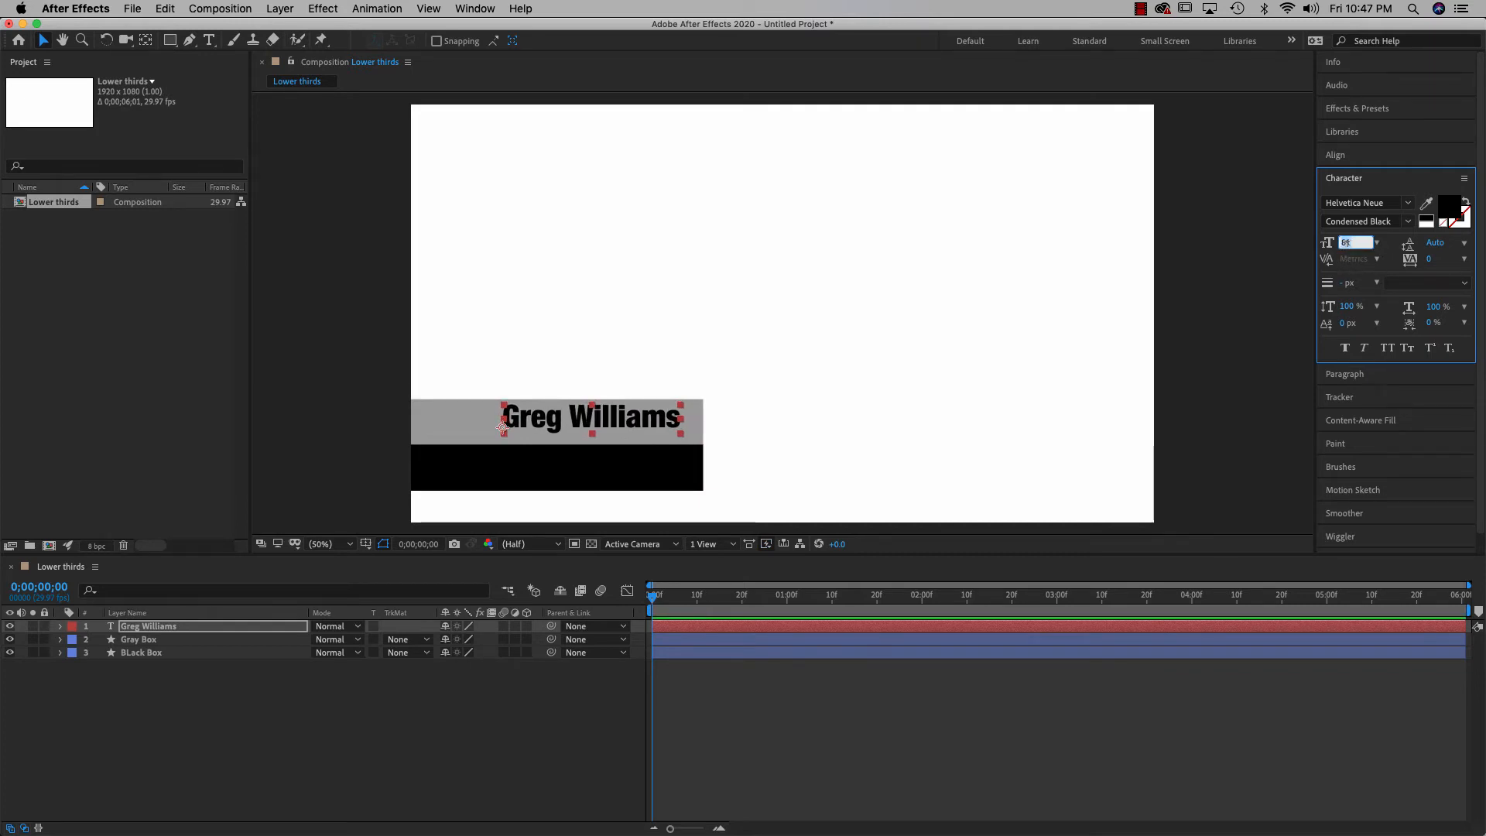
type("80")
key("Return")
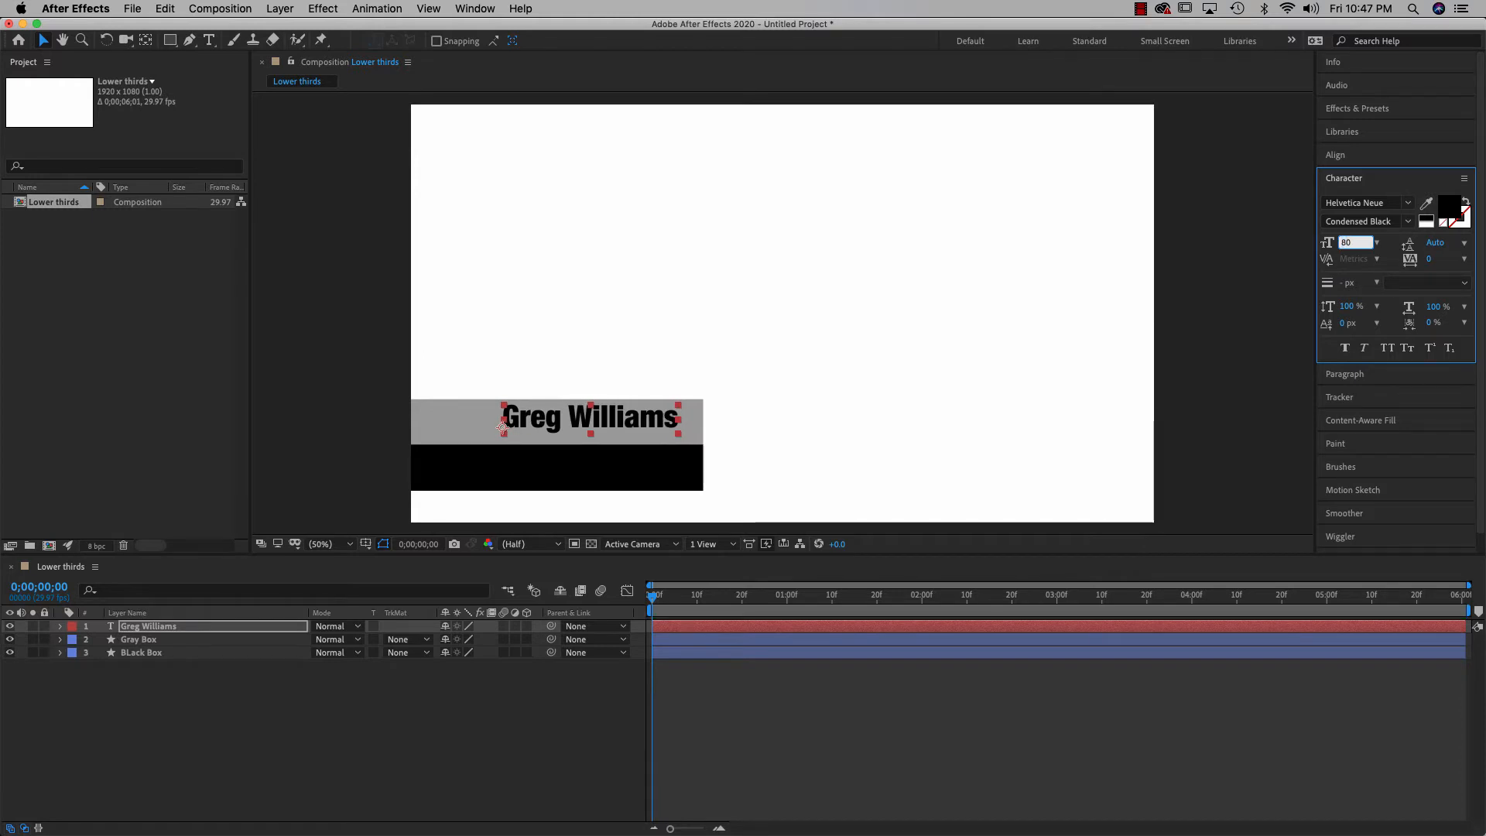
left_click(1266, 292)
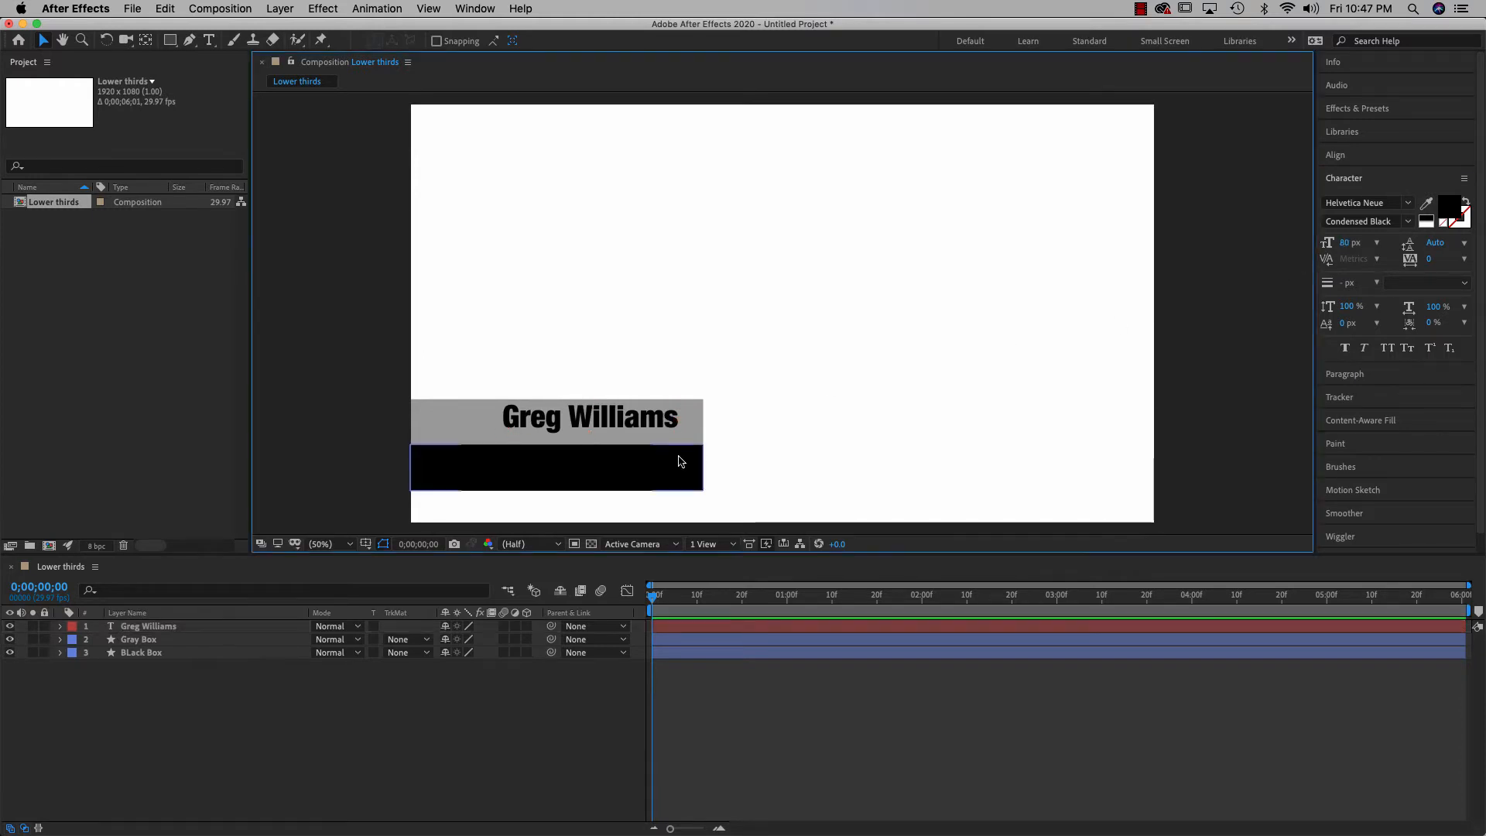
left_click(643, 424)
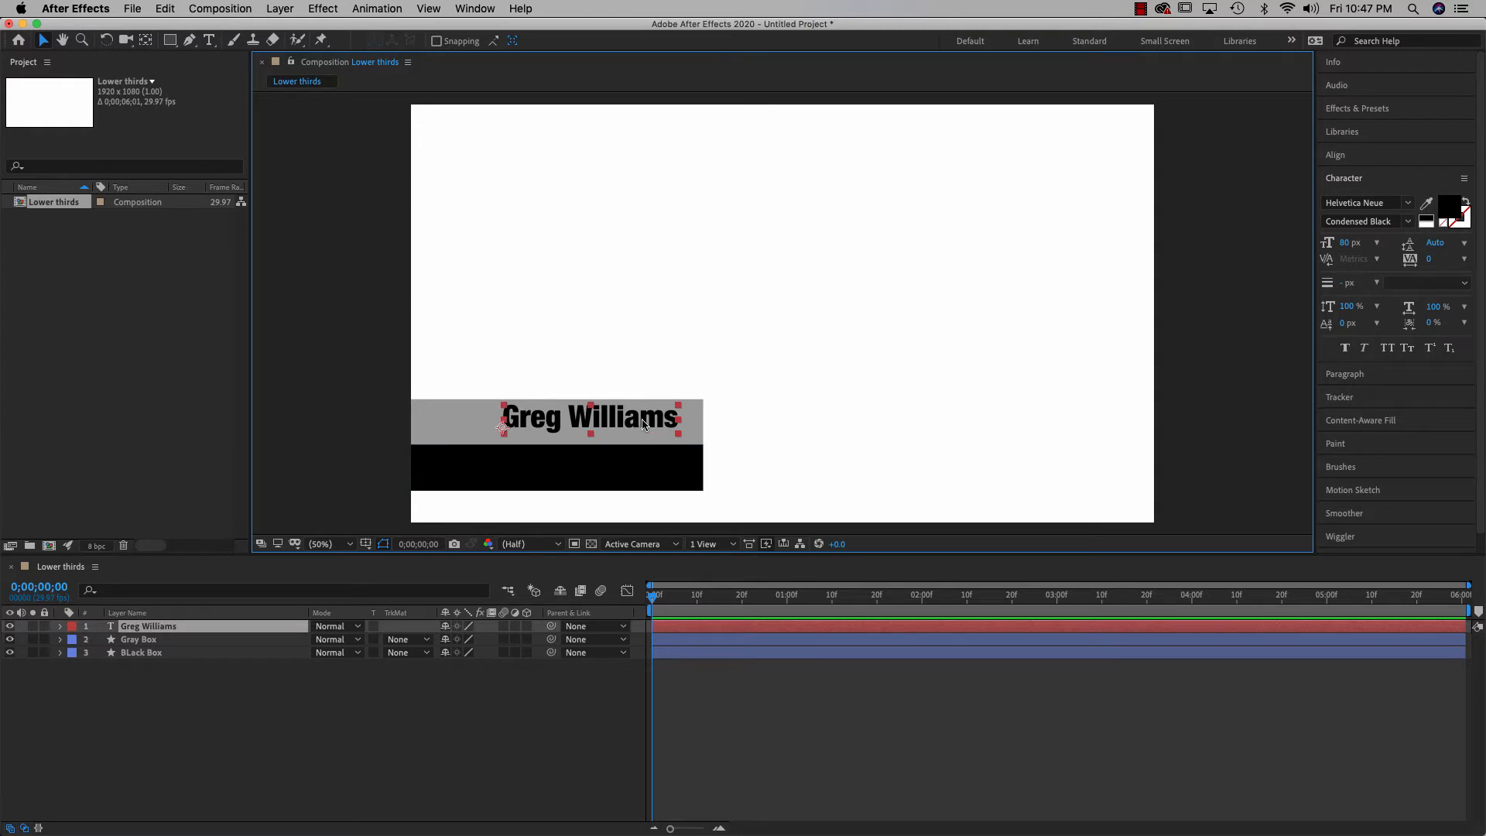
key("Down")
key("Down")
key("Down")
key("Down")
key("Down")
key("Down")
key("Down")
key("Down")
key("Down")
key("Down")
key("Down")
key("Down")
key("Down")
key("Down")
key("Down")
key("Down")
key("Down")
key("Down")
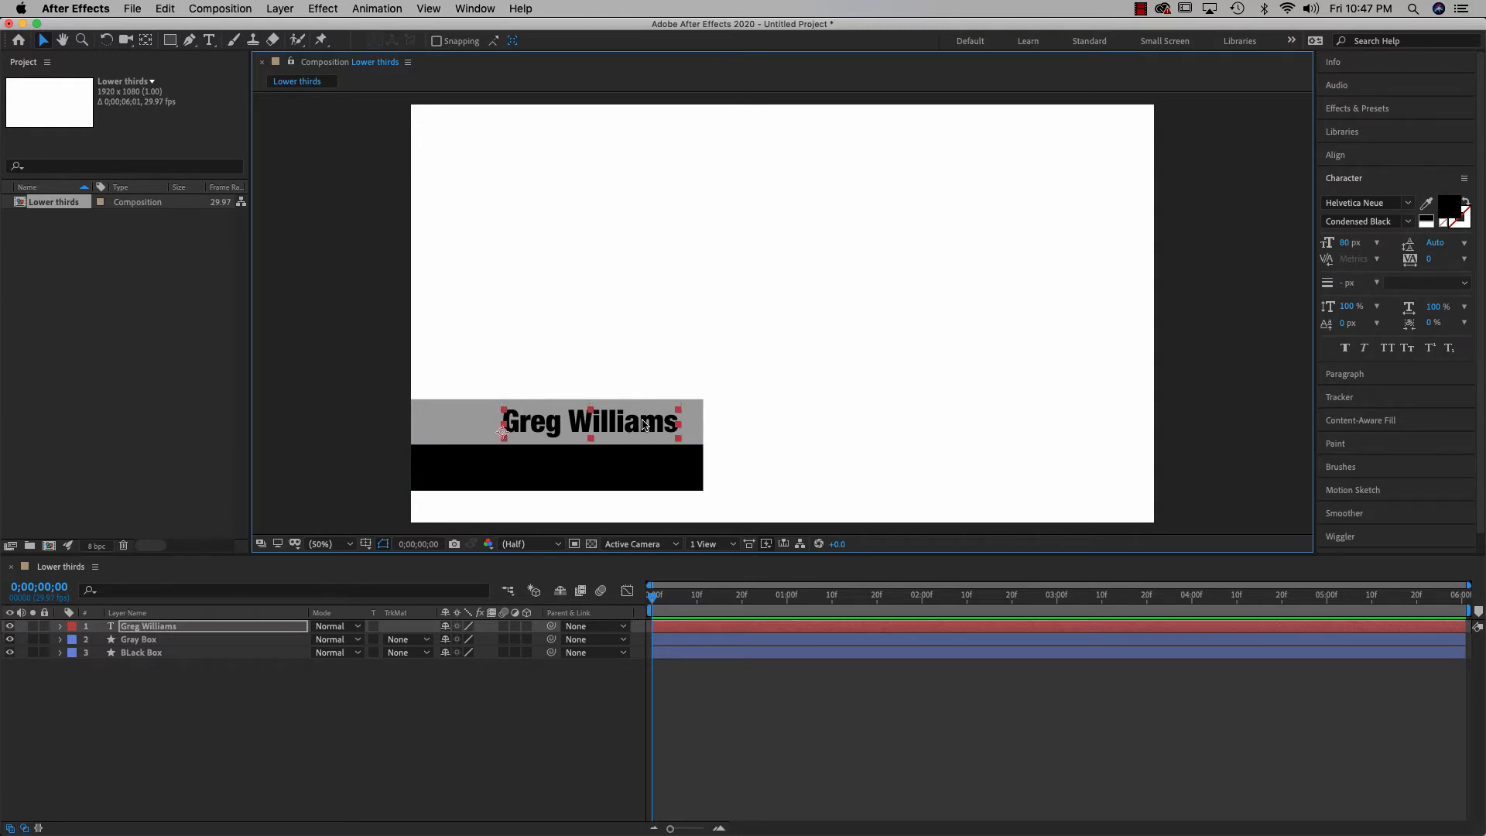
key("Left")
key("Left")
key("Left")
key("Left")
key("Left")
key("Left")
key("Left")
key("Left")
key("Left")
key("Left")
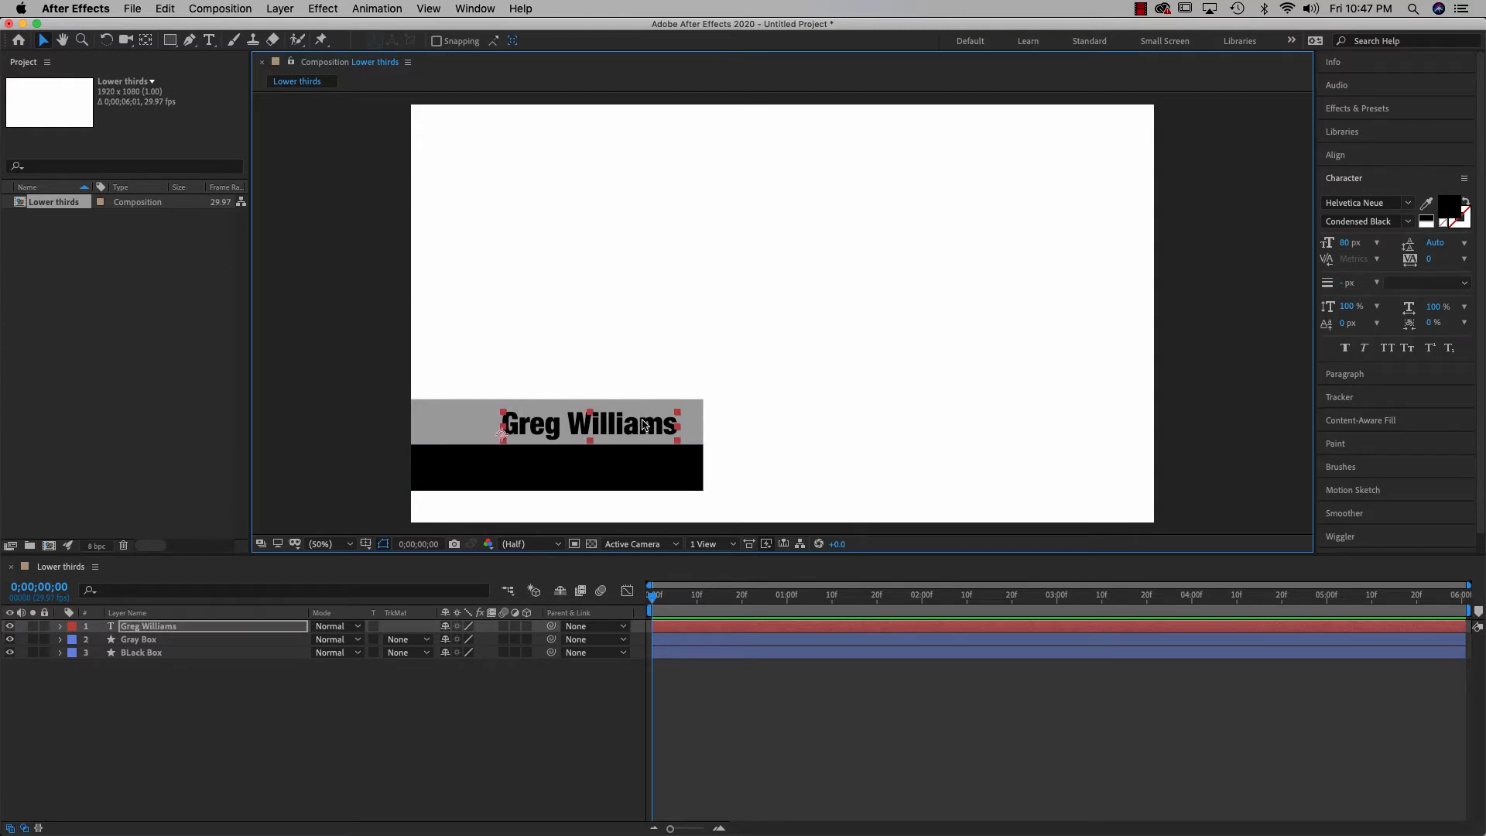
key("Left")
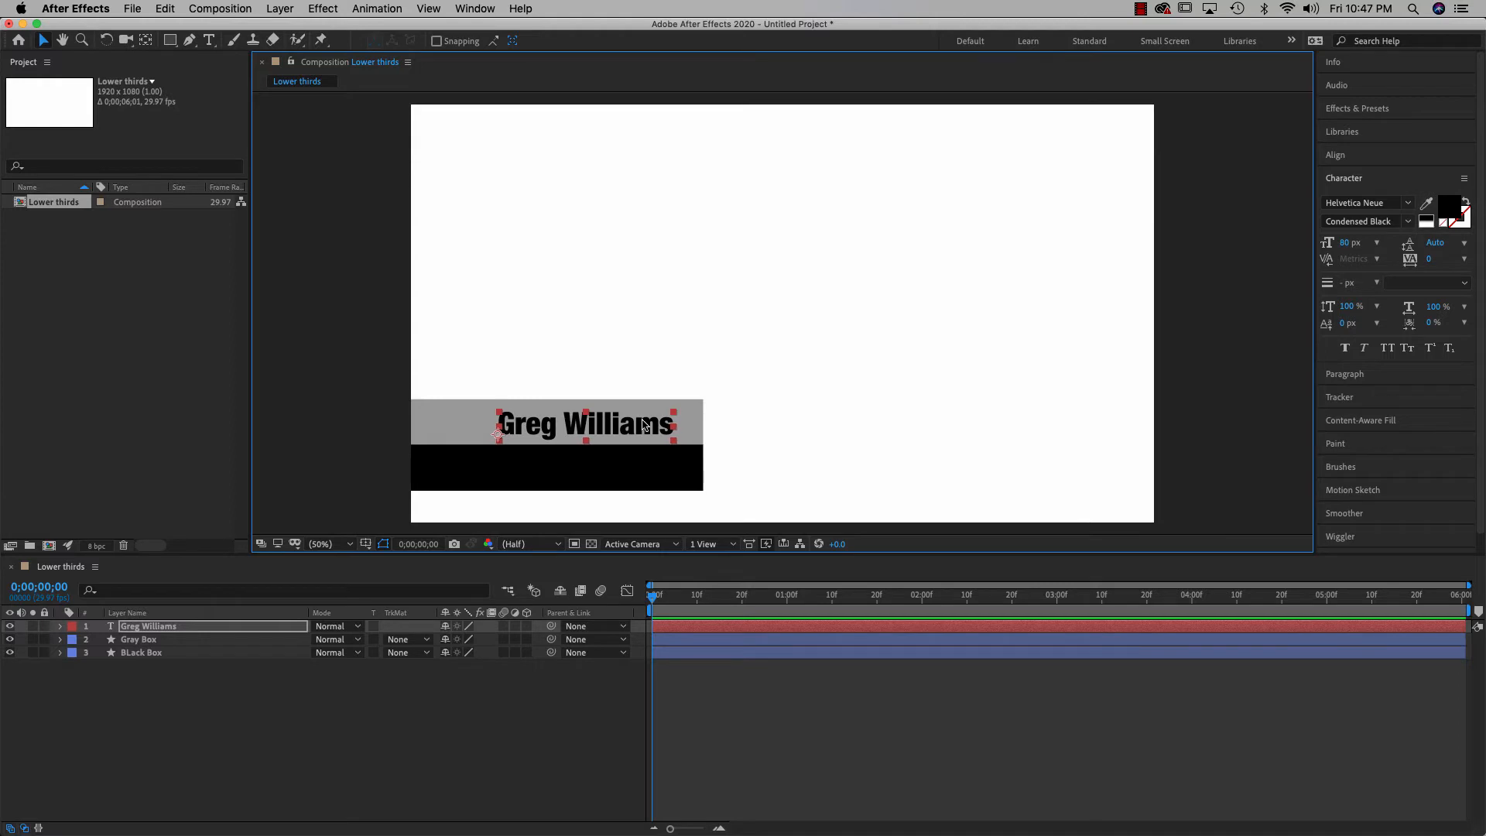
left_click(829, 369)
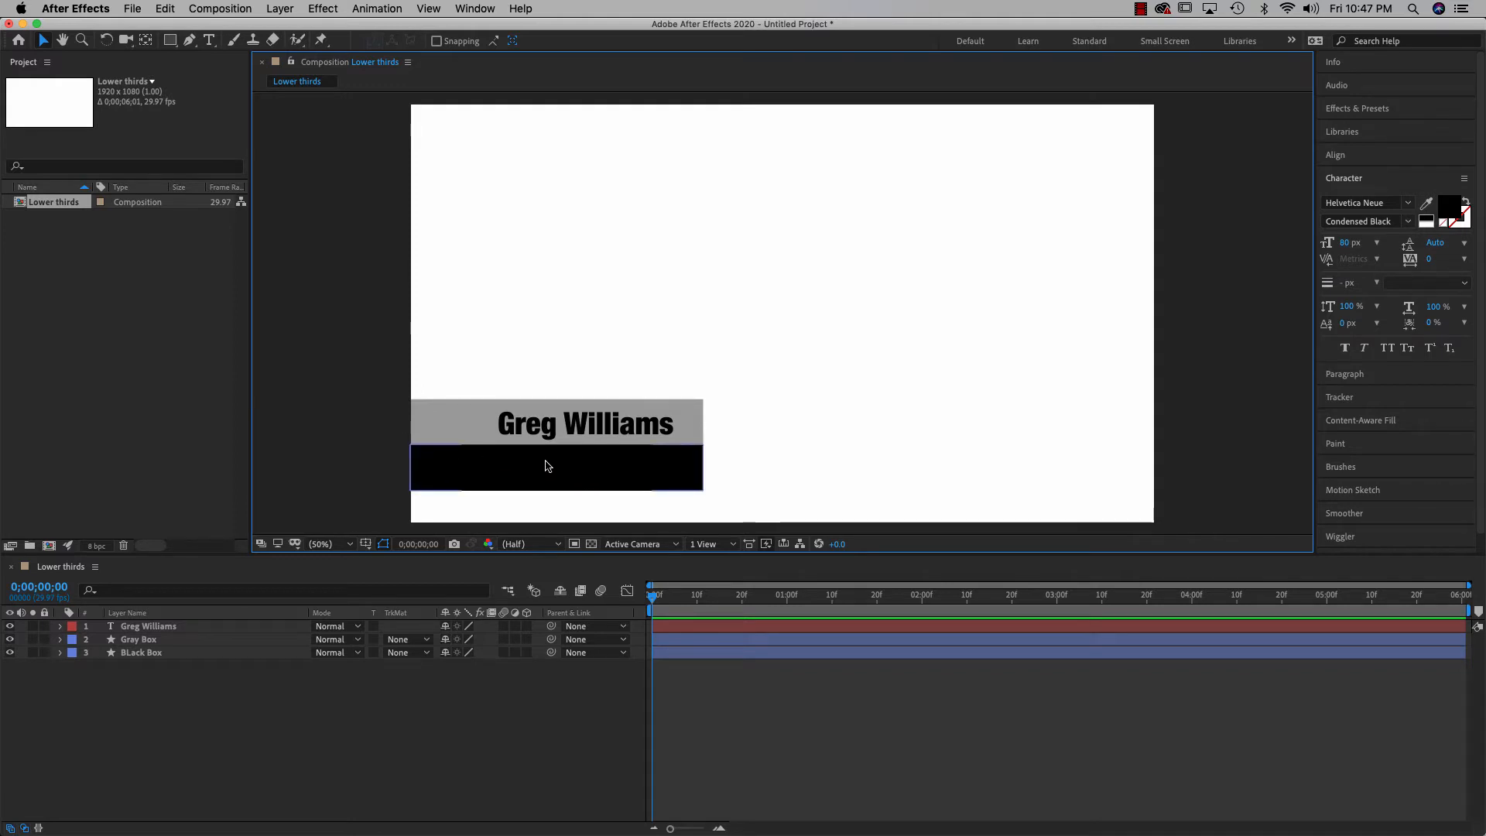
With the Type tool active, set the text fill colour to grey at 70% brightness
left_click(209, 45)
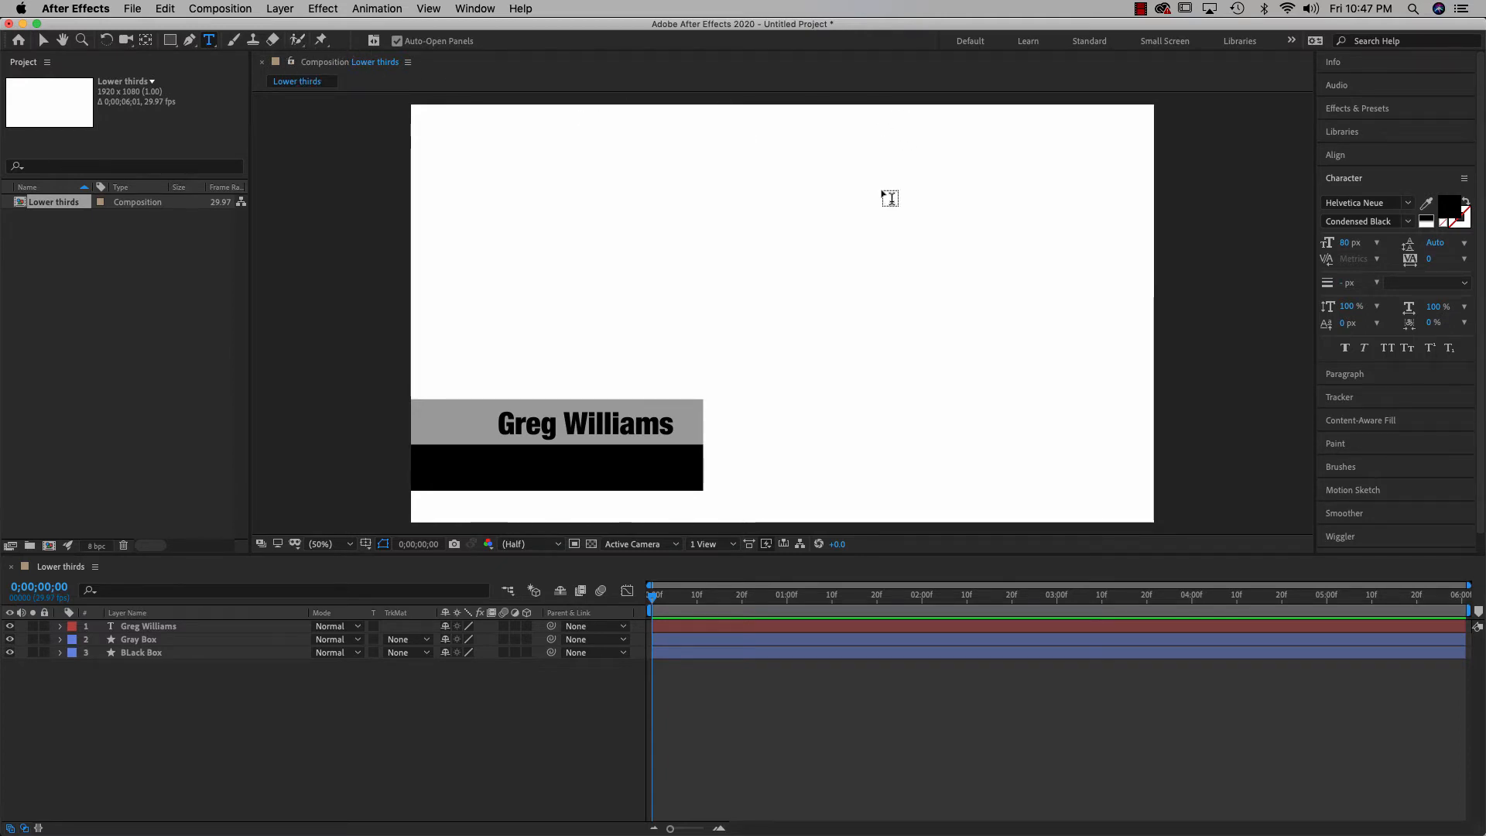
left_click(1446, 209)
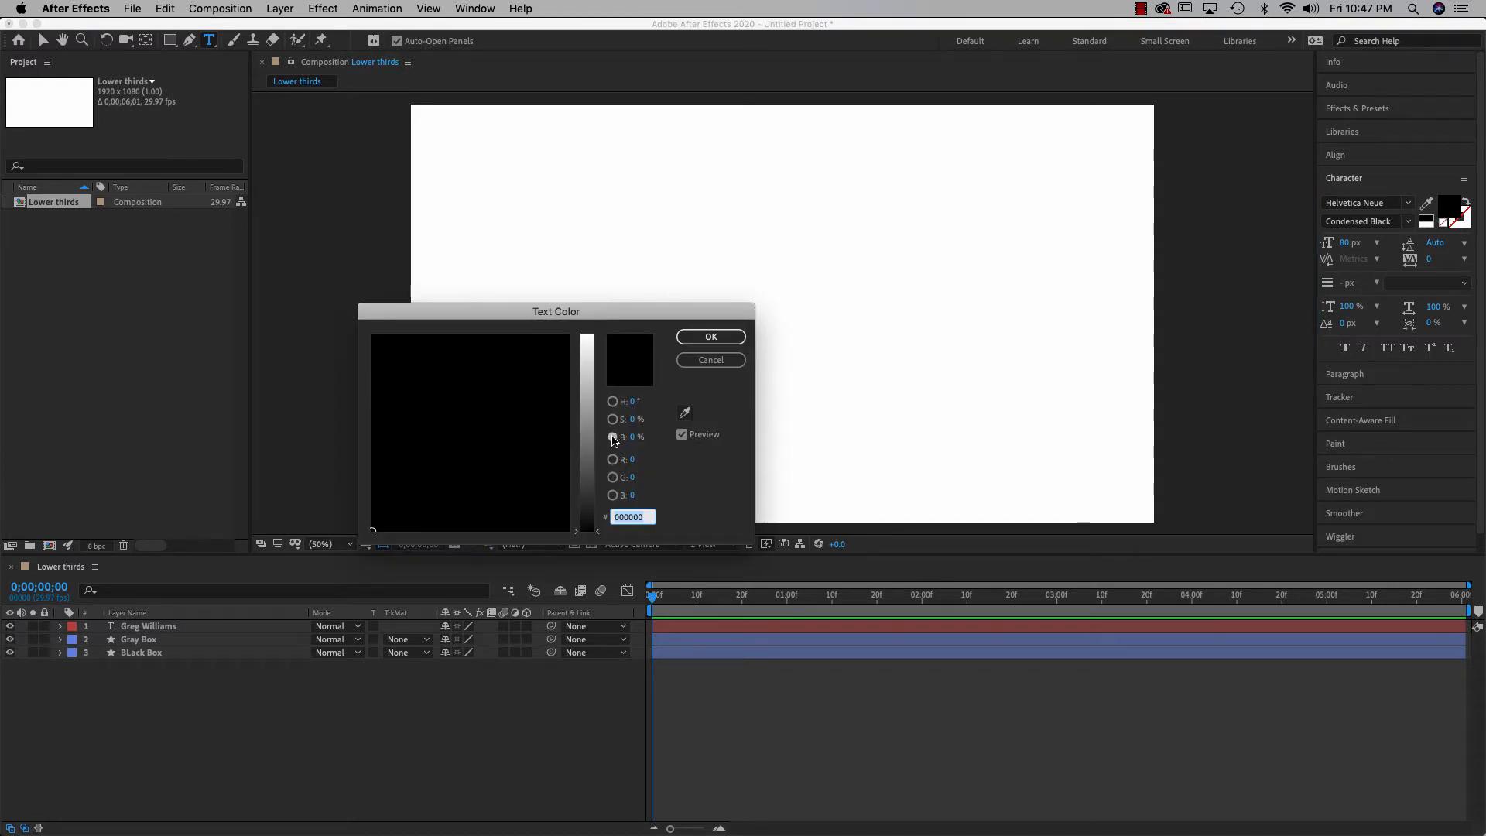
left_click(632, 437)
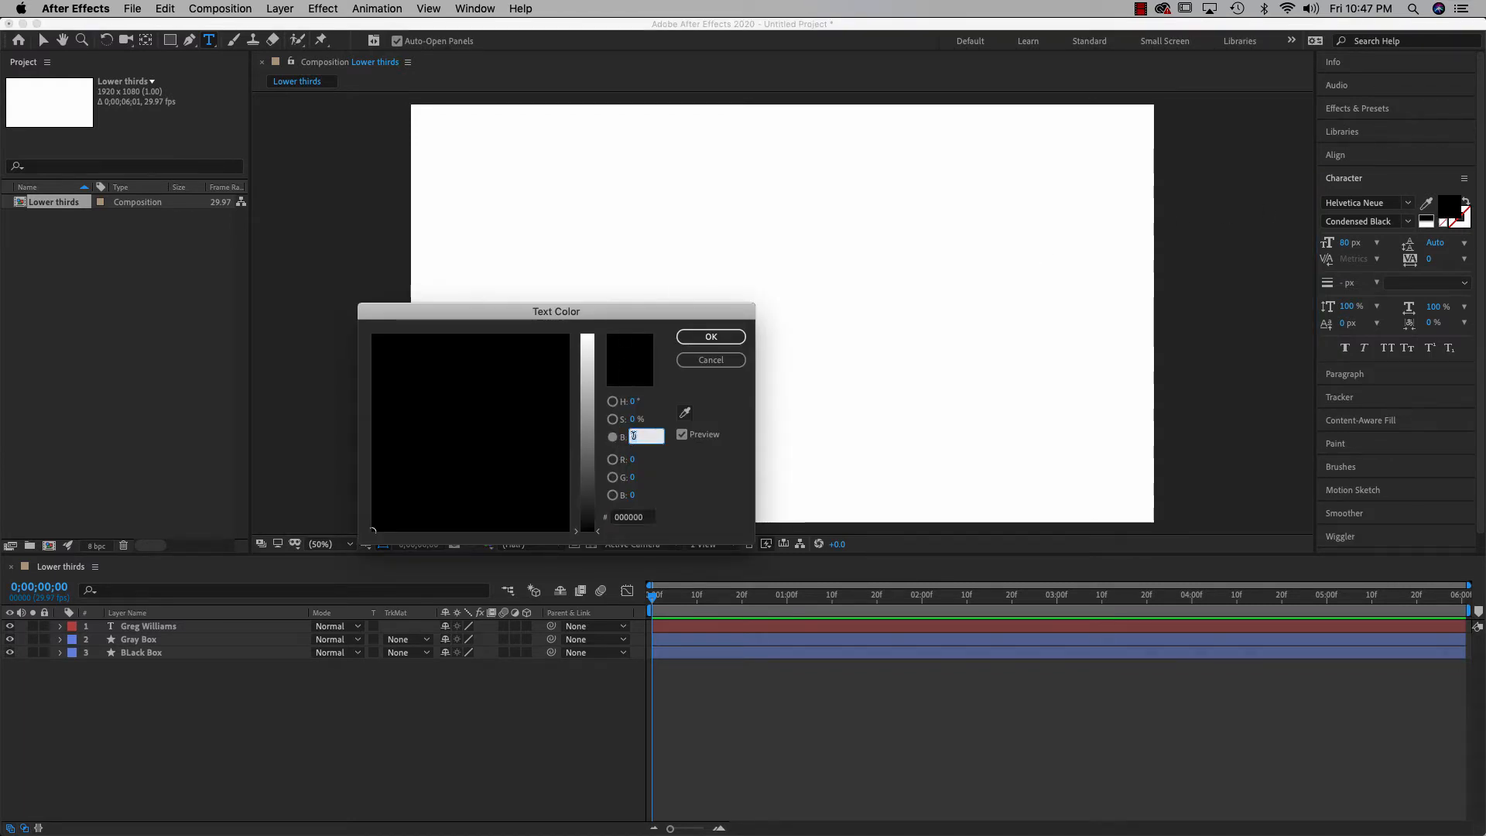
type("70")
key("Return")
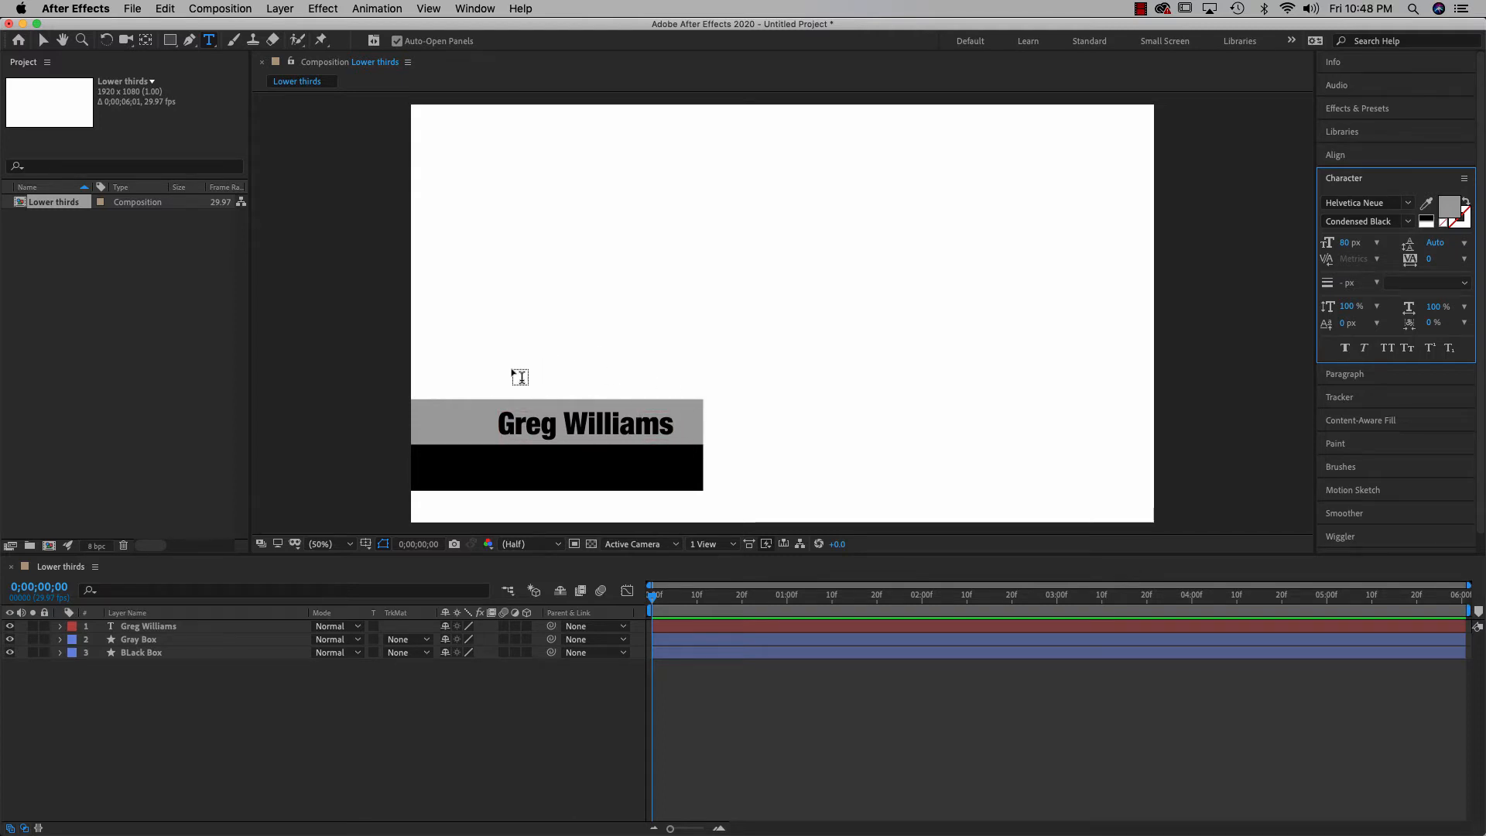
Type 'program director', set it to 40 px, and drag it onto the black box
left_click(512, 377)
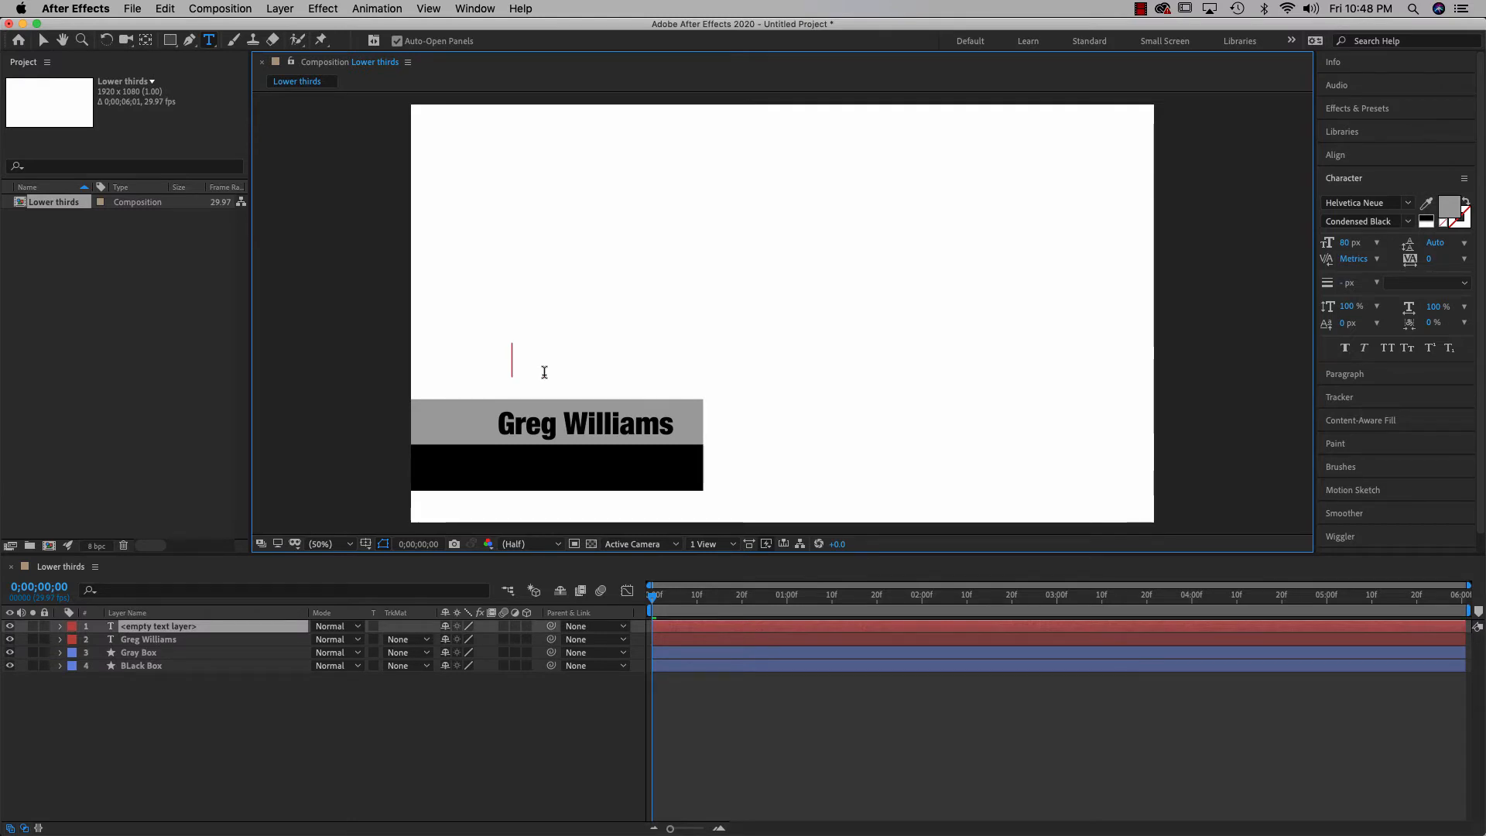
type("program ")
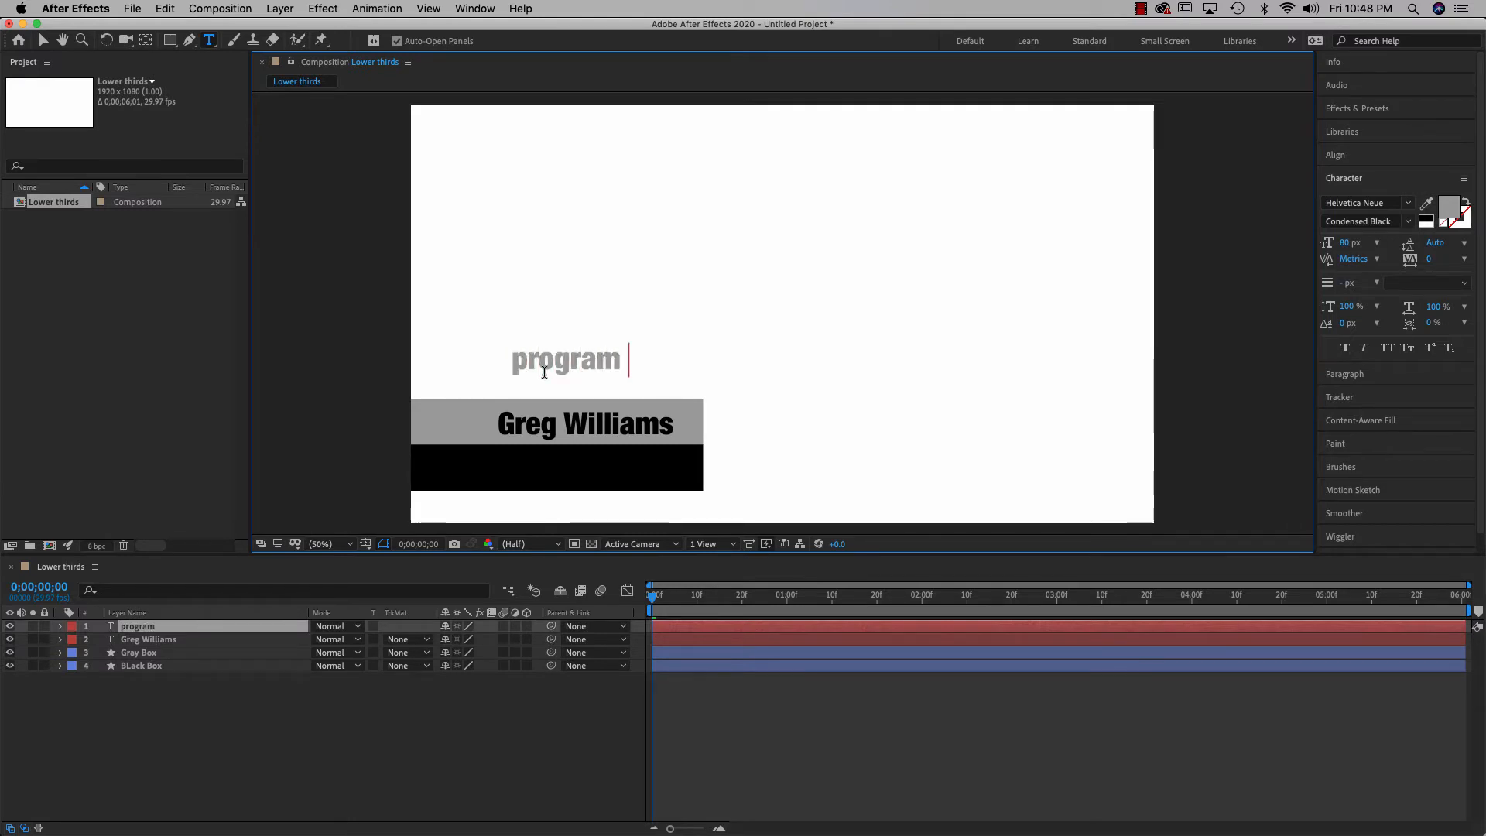
type("director")
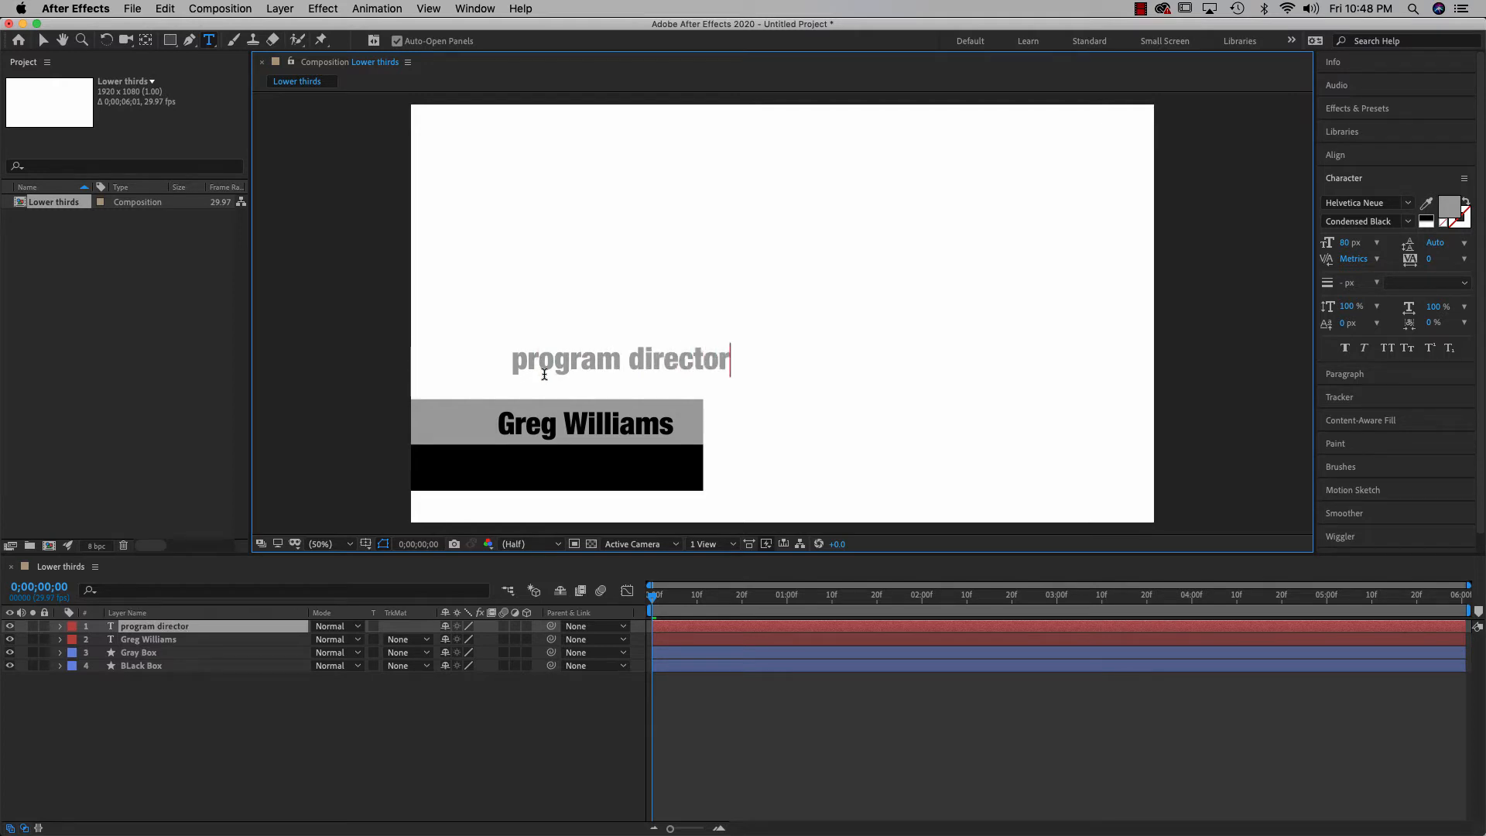
left_click_drag(510, 360, 745, 363)
left_click(1350, 243)
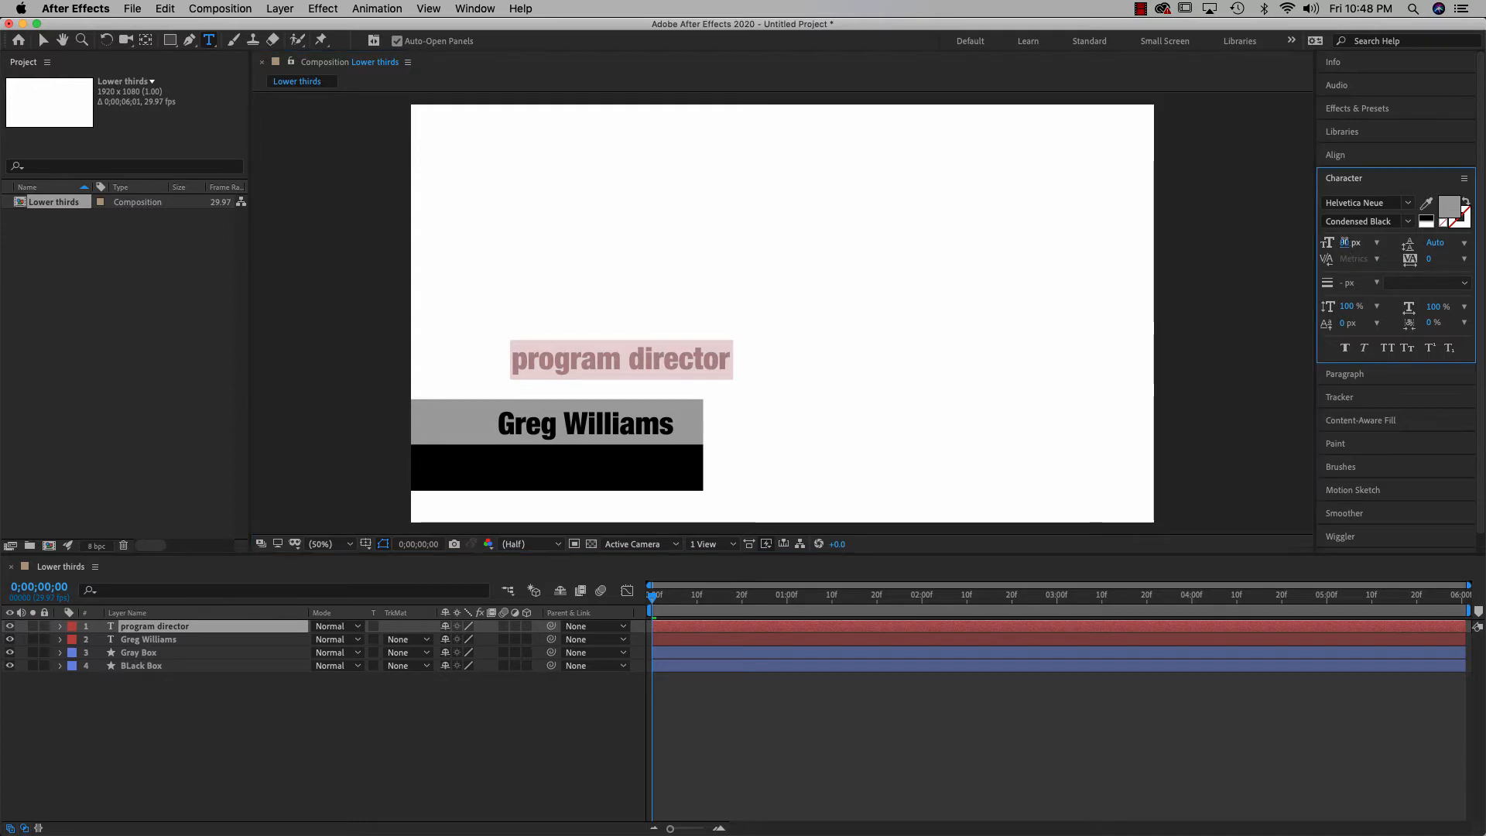
type("40")
key("Return")
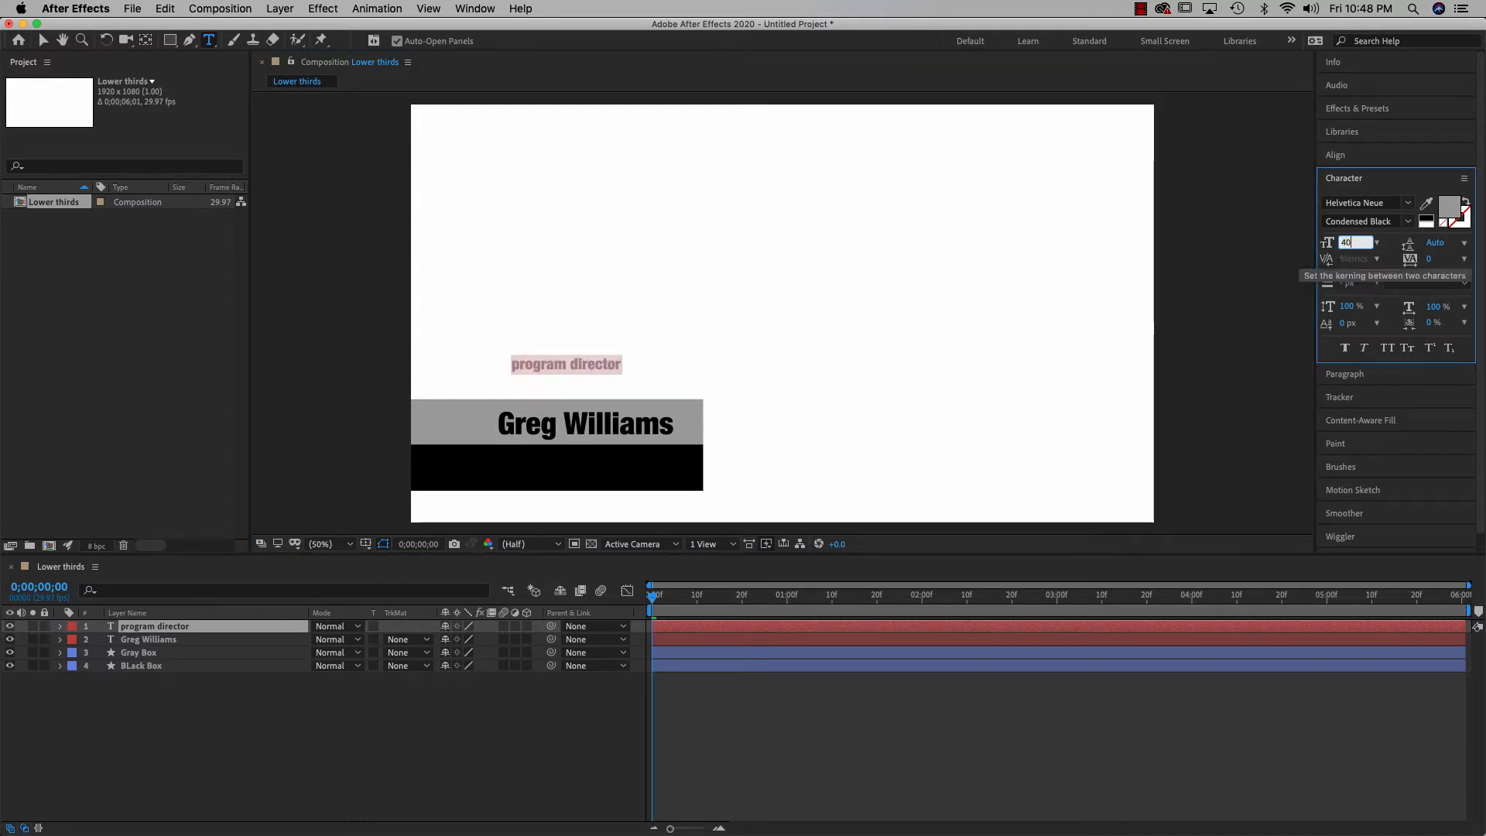
left_click(42, 41)
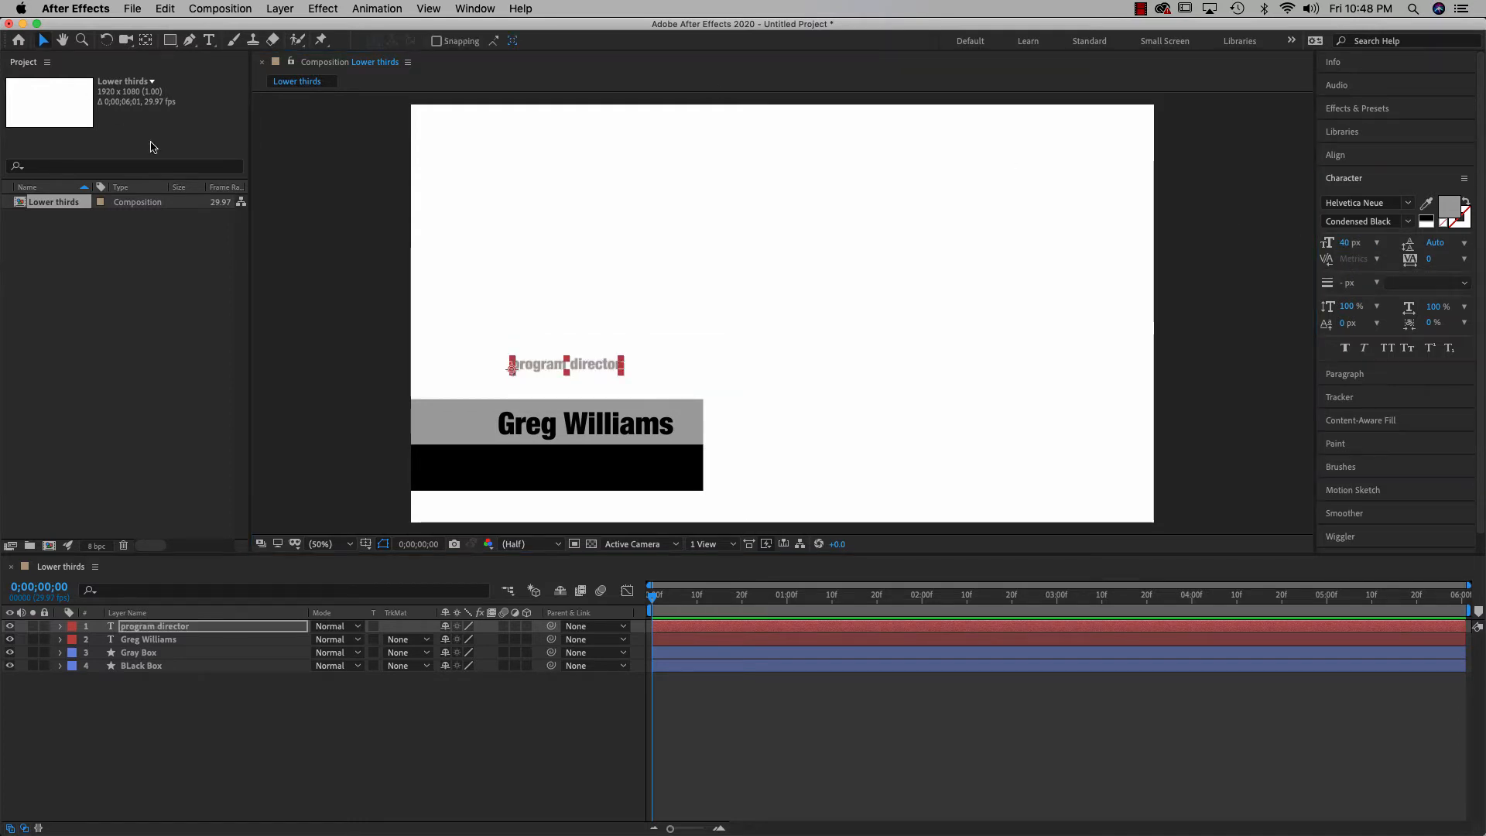
left_click_drag(534, 370, 589, 461)
Create a new text layer reading 'graphic arts & design' in the empty comp area
left_click(774, 404)
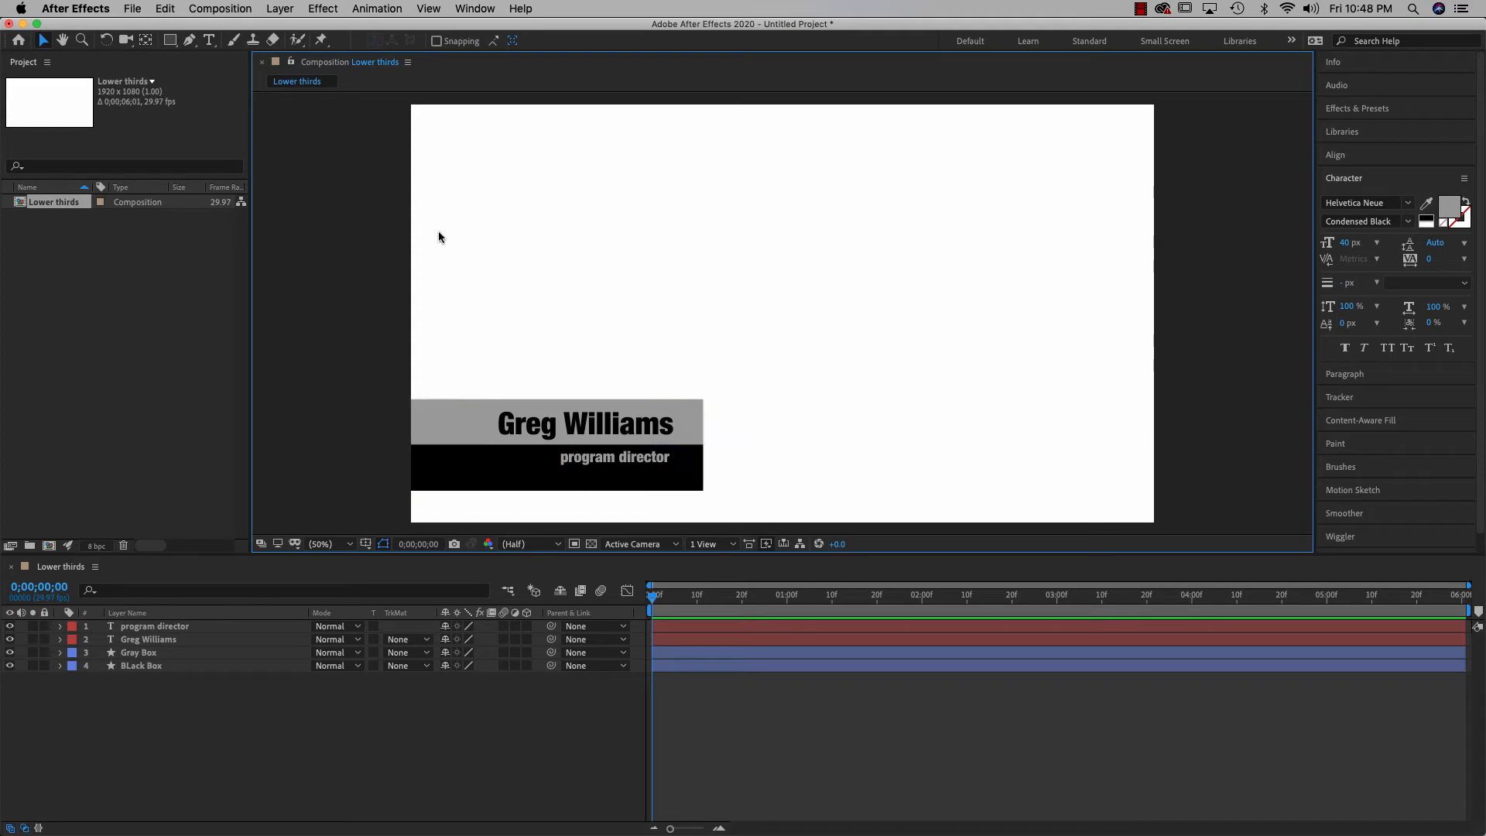
key("t")
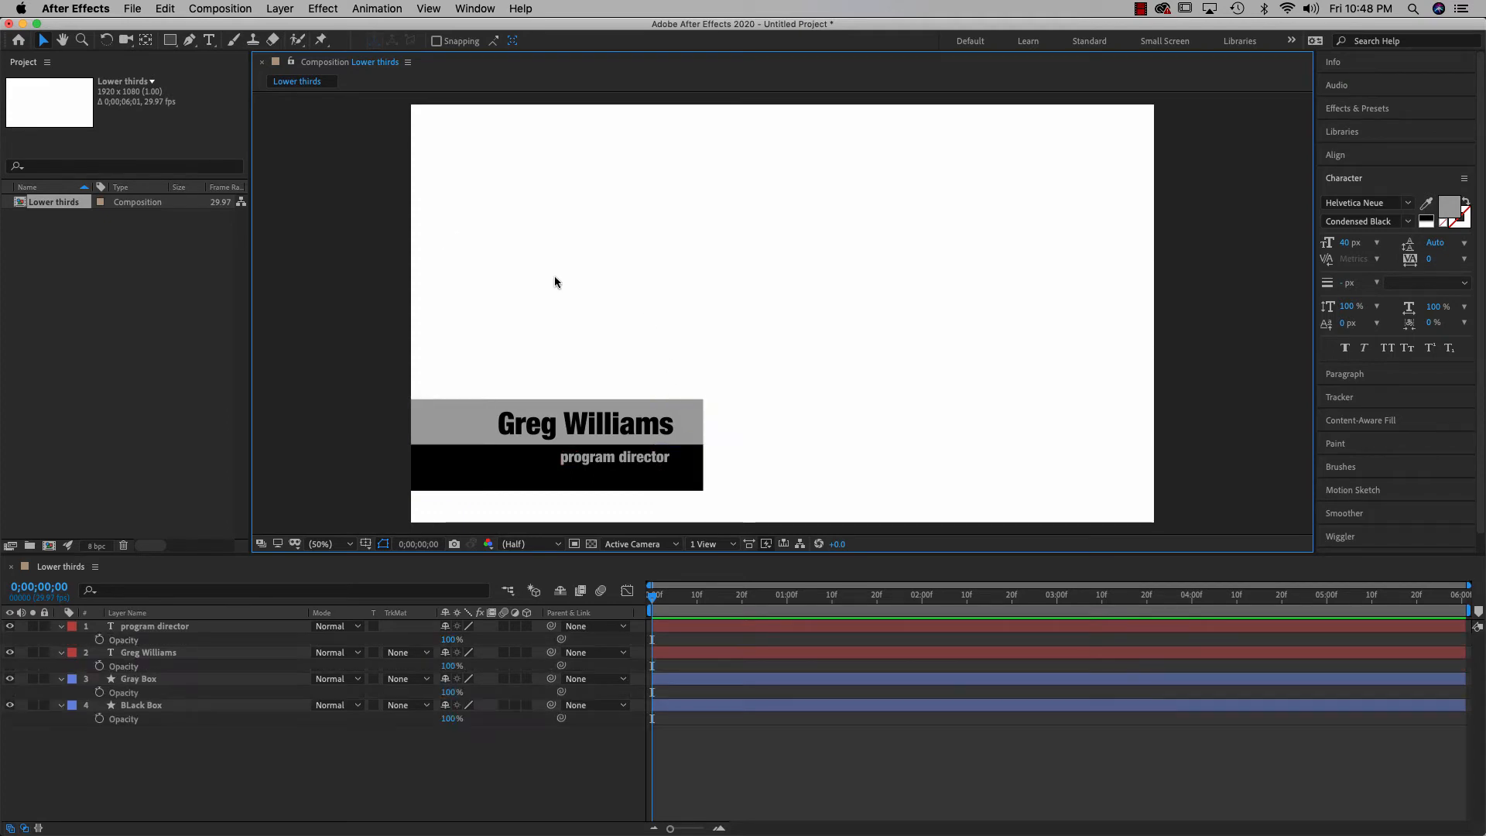
key("t")
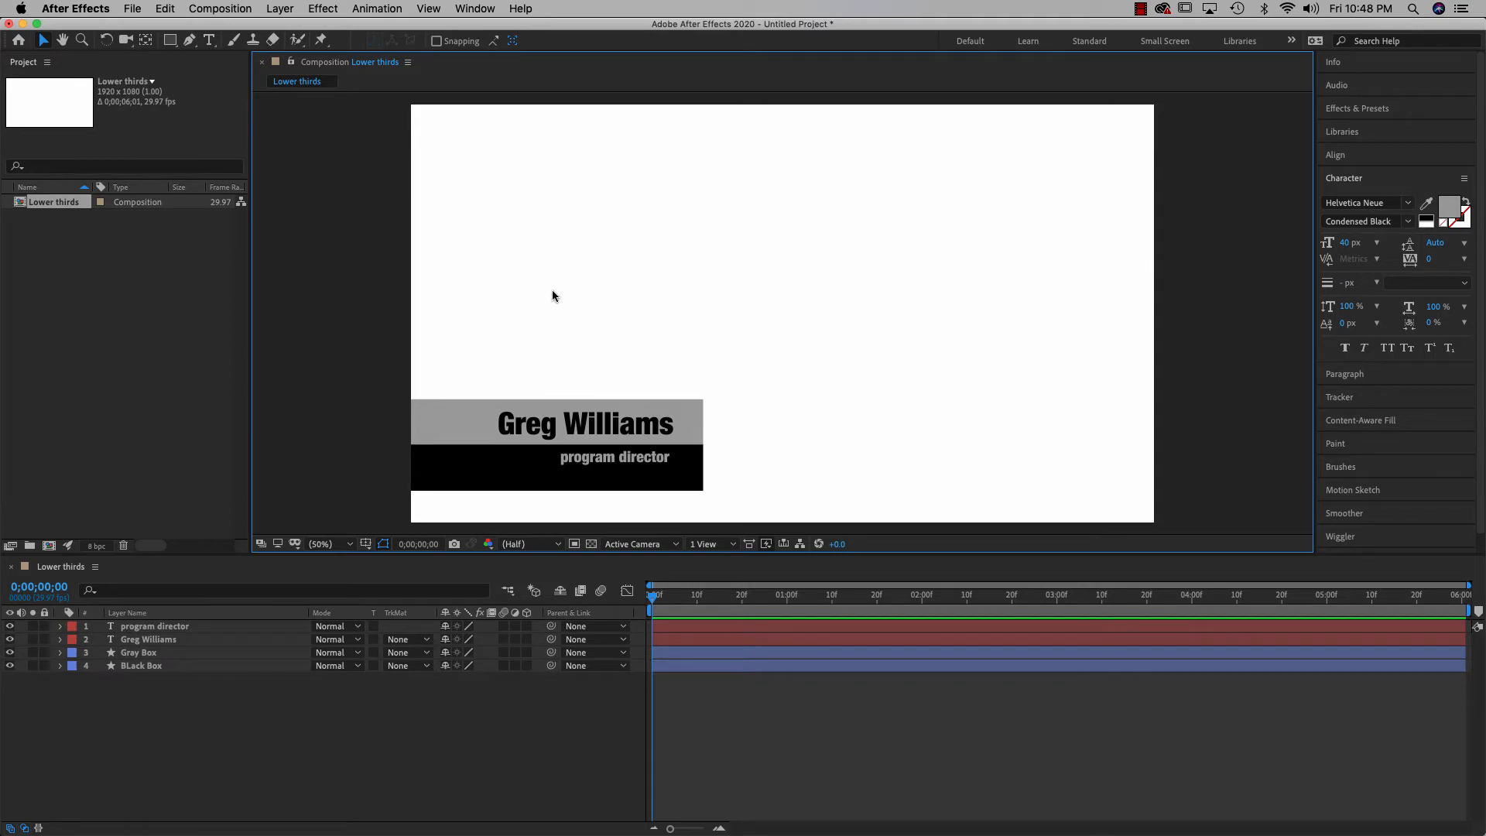
key("super+t")
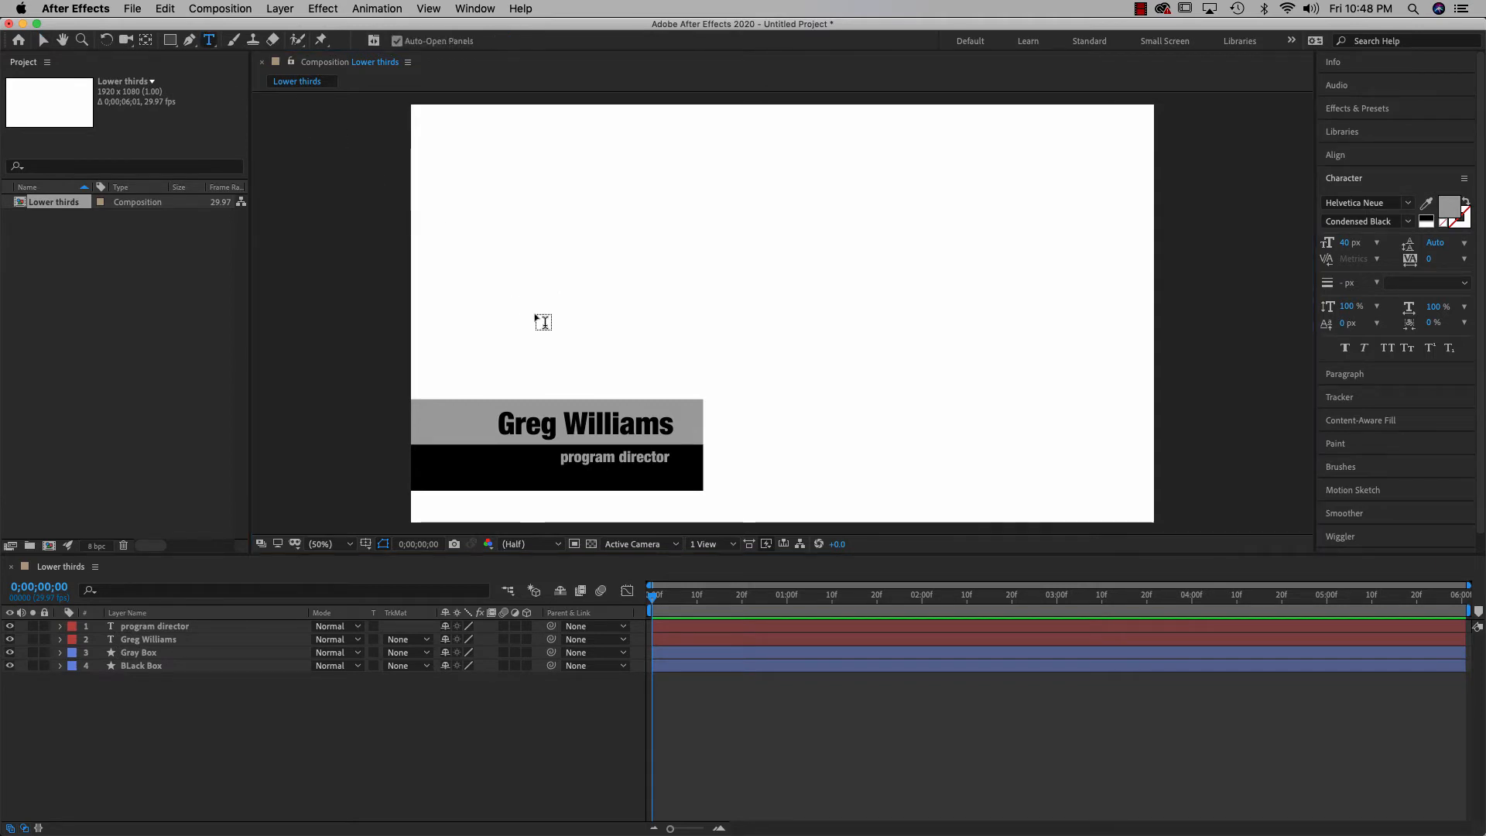
left_click(535, 311)
type("gra")
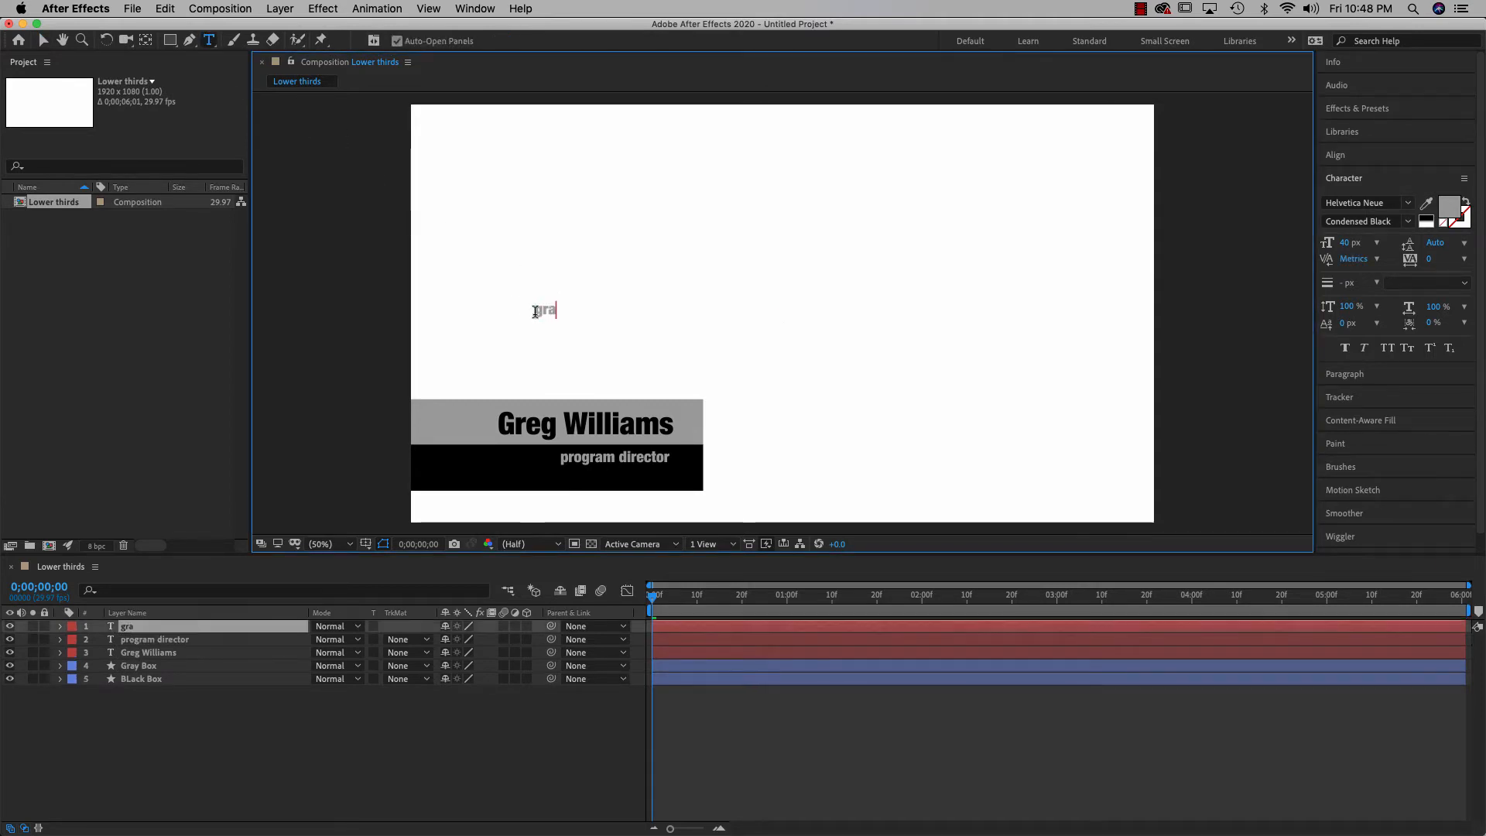
type("phic arts &")
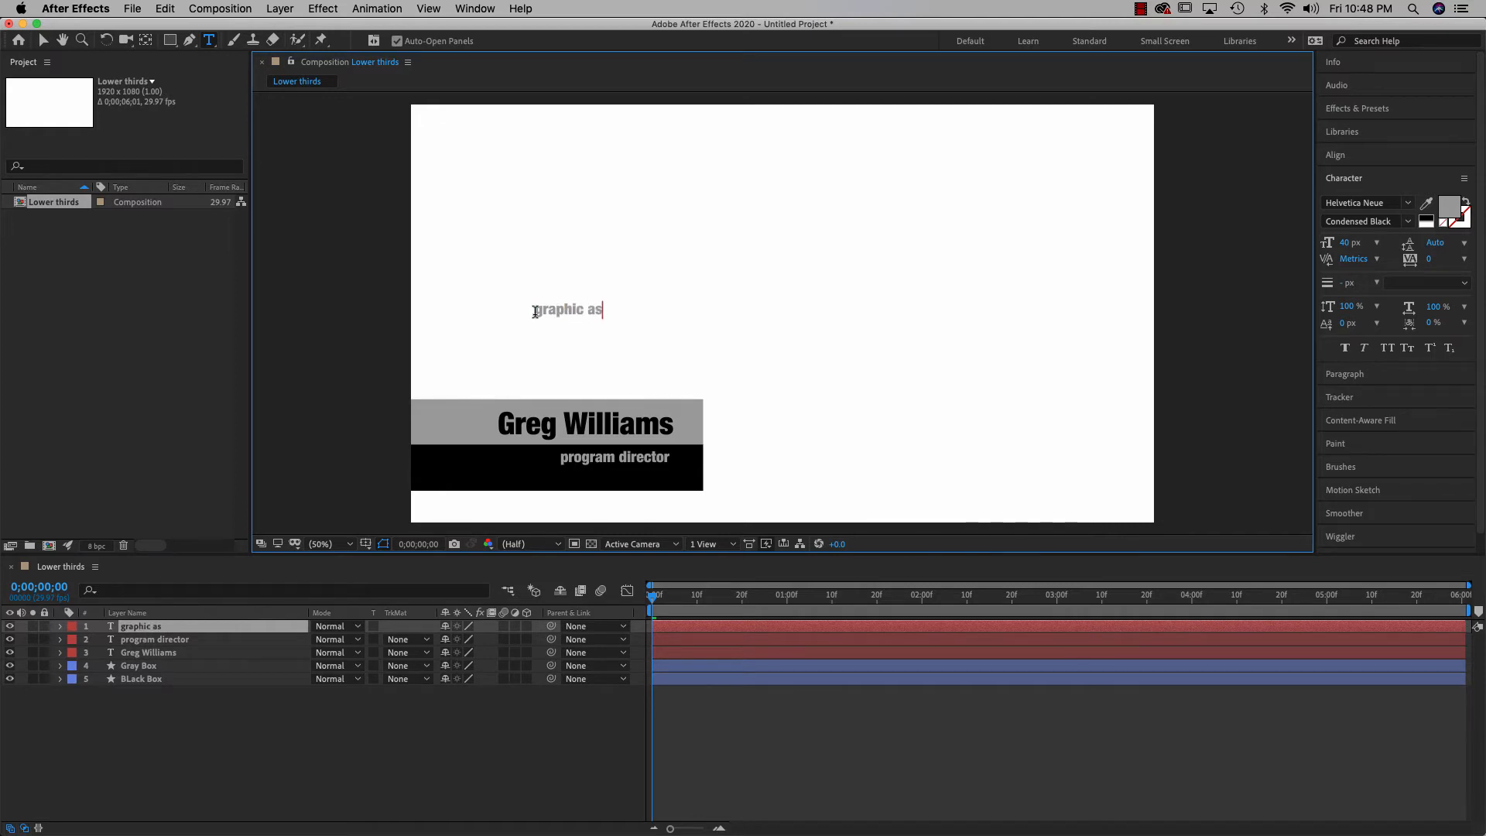
type(" design")
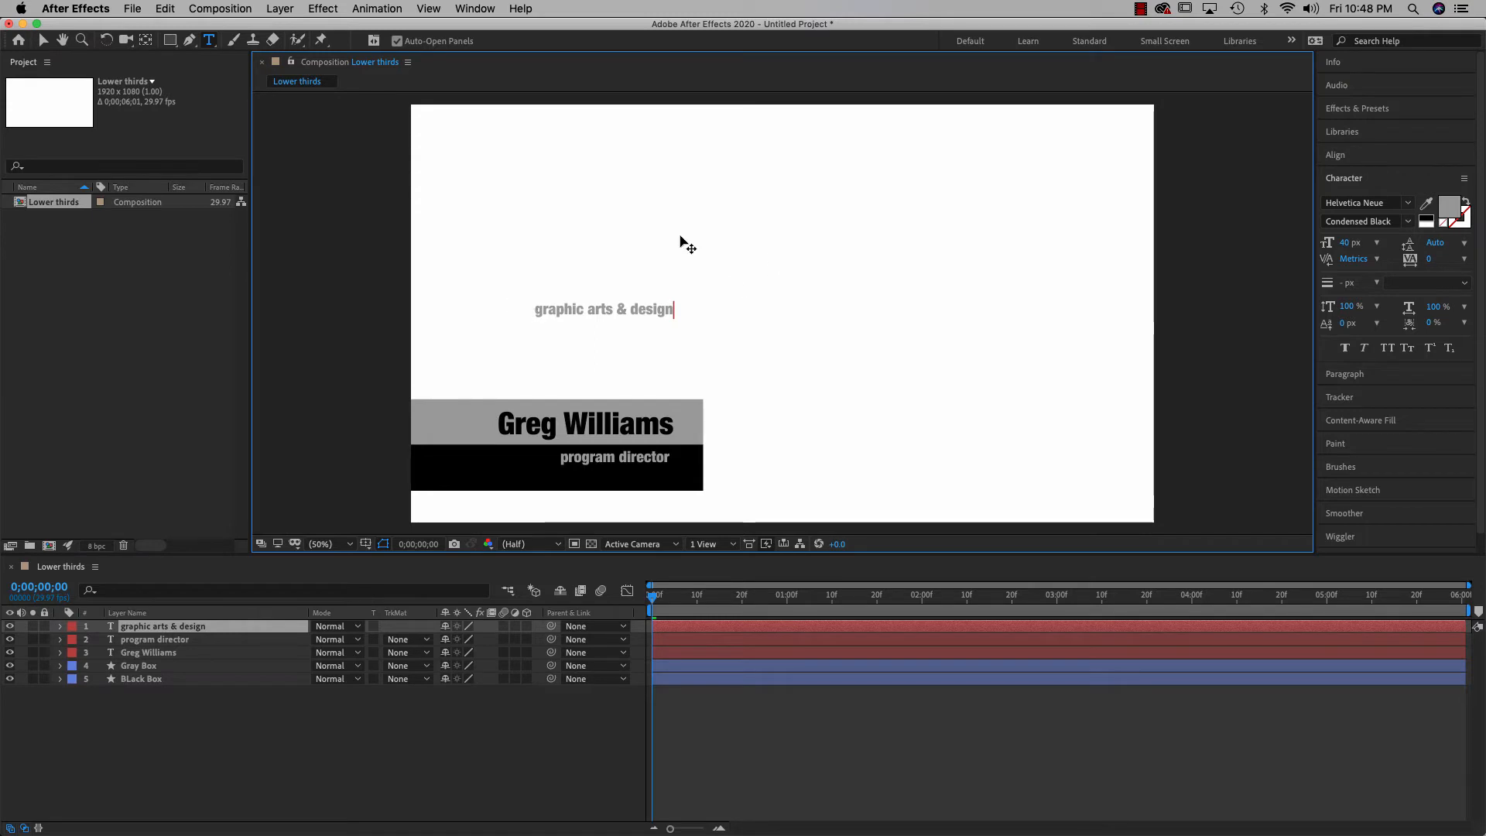
left_click(44, 41)
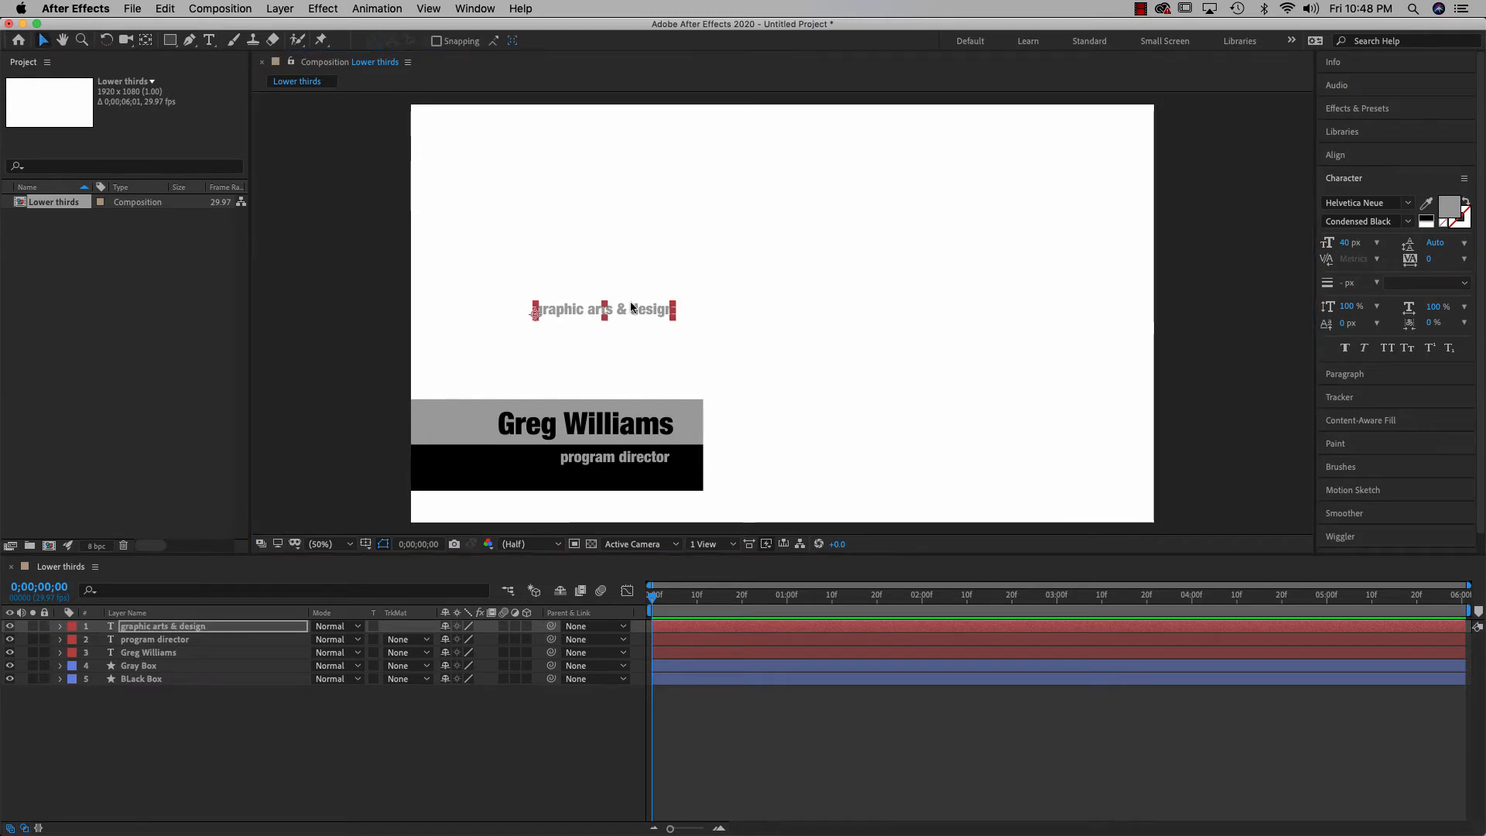
Drag 'graphic arts & design' onto the black box and nudge both subtitle lines down
left_click_drag(598, 303, 596, 469)
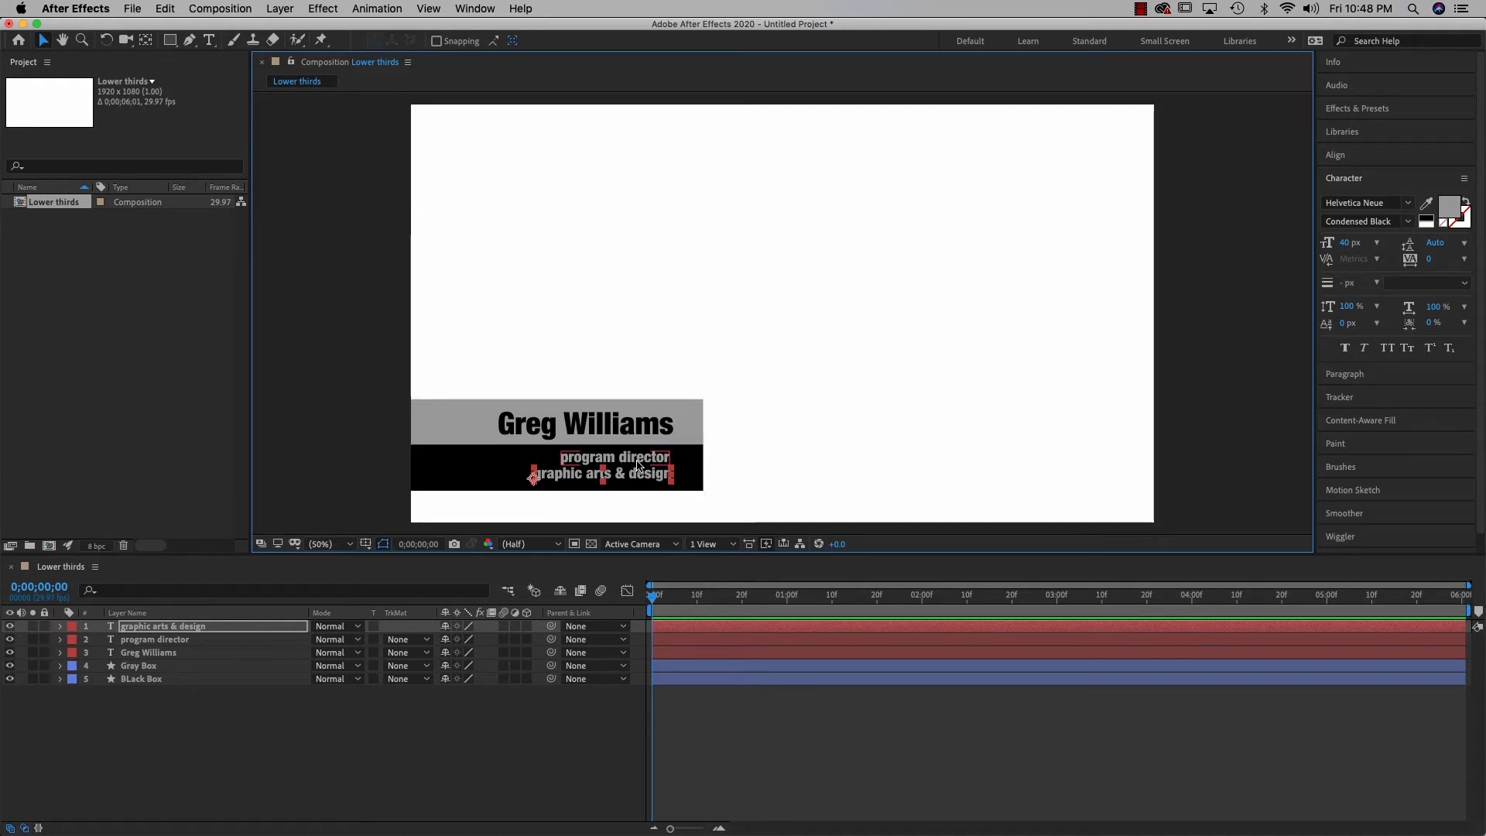
left_click(639, 465, "shift")
key("Down")
key("Down")
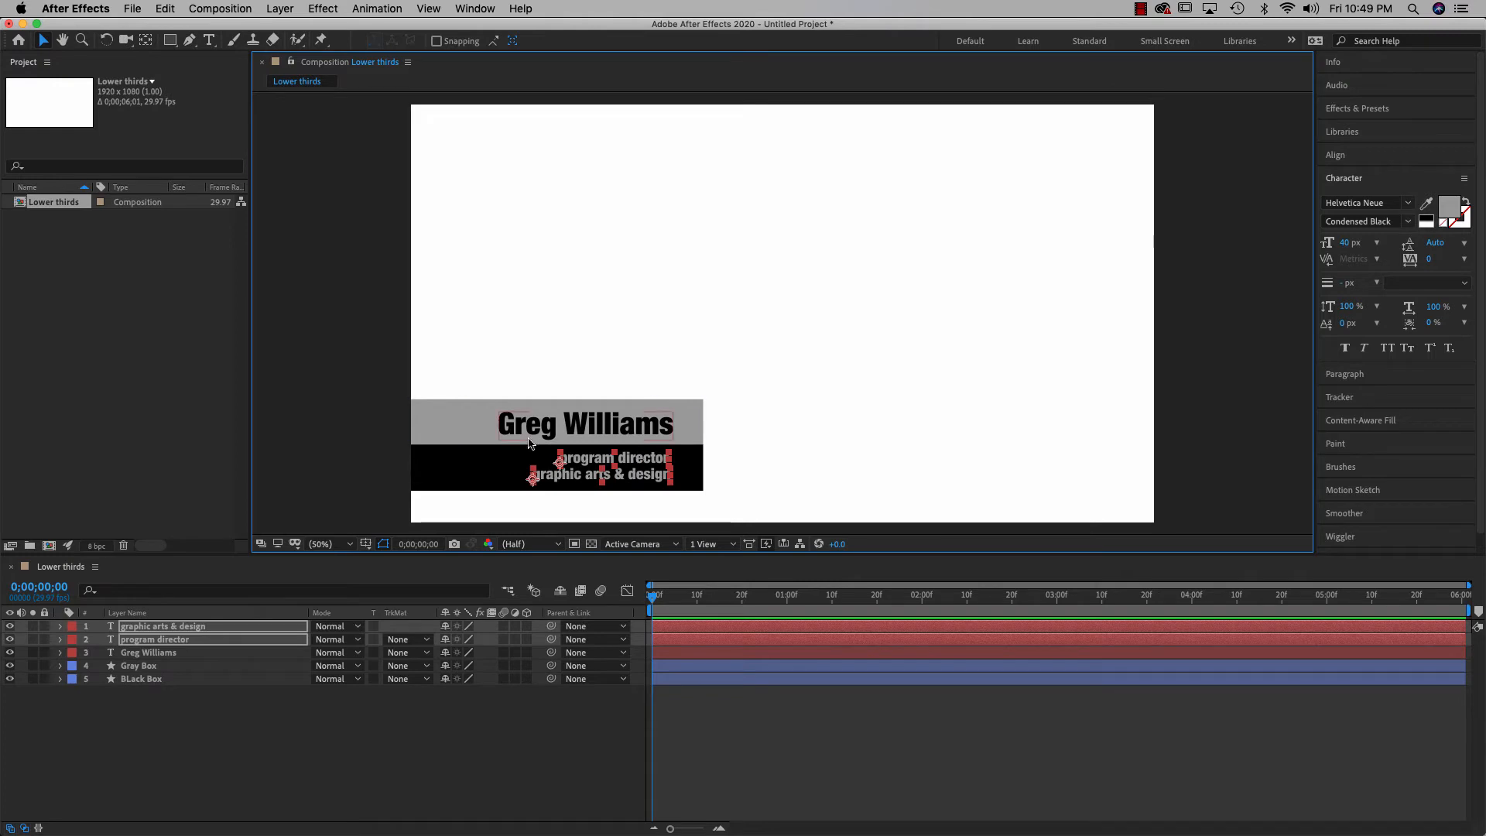
left_click(849, 443)
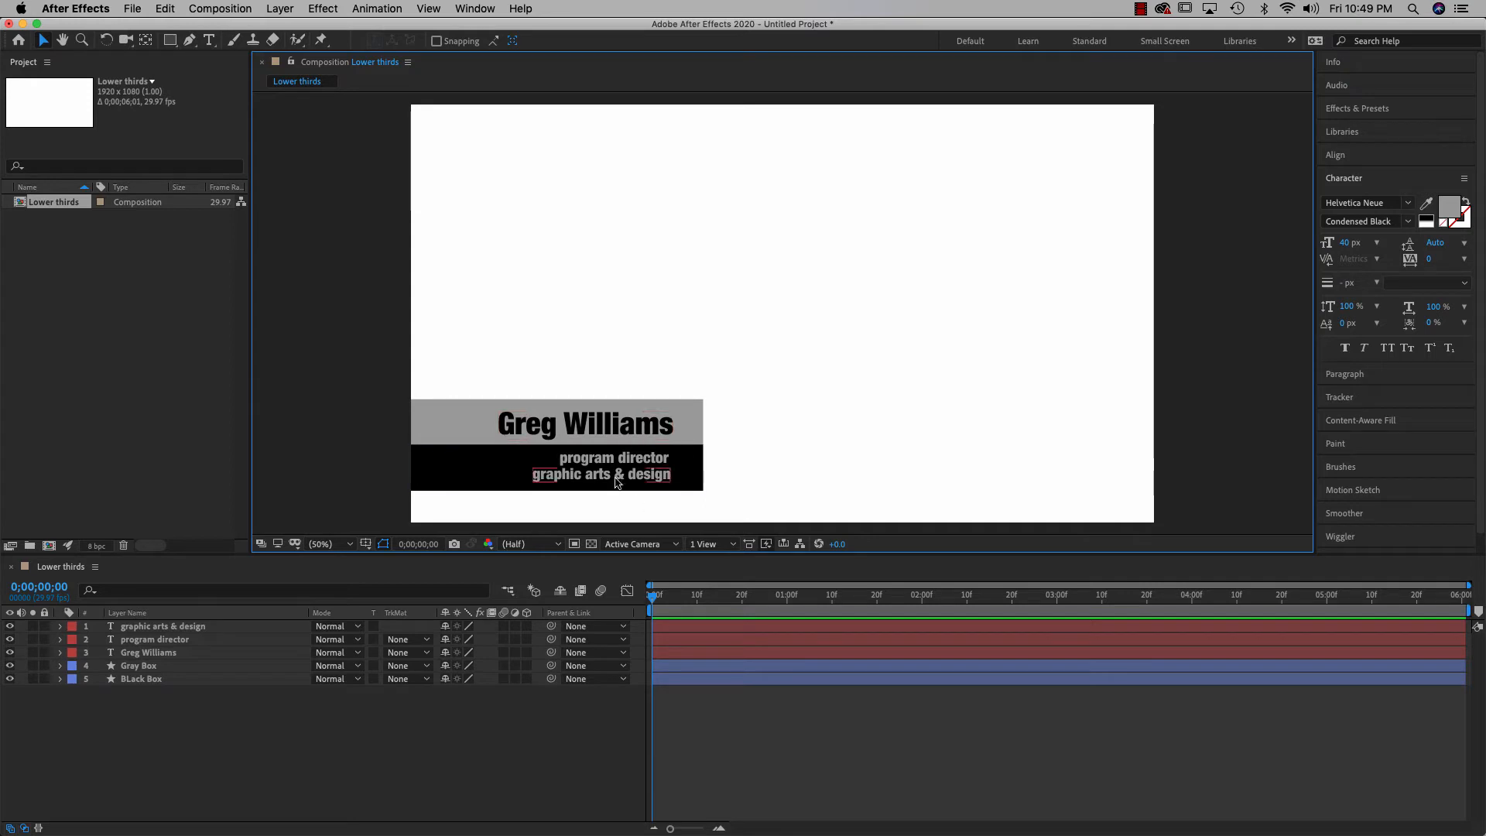
left_click(646, 475)
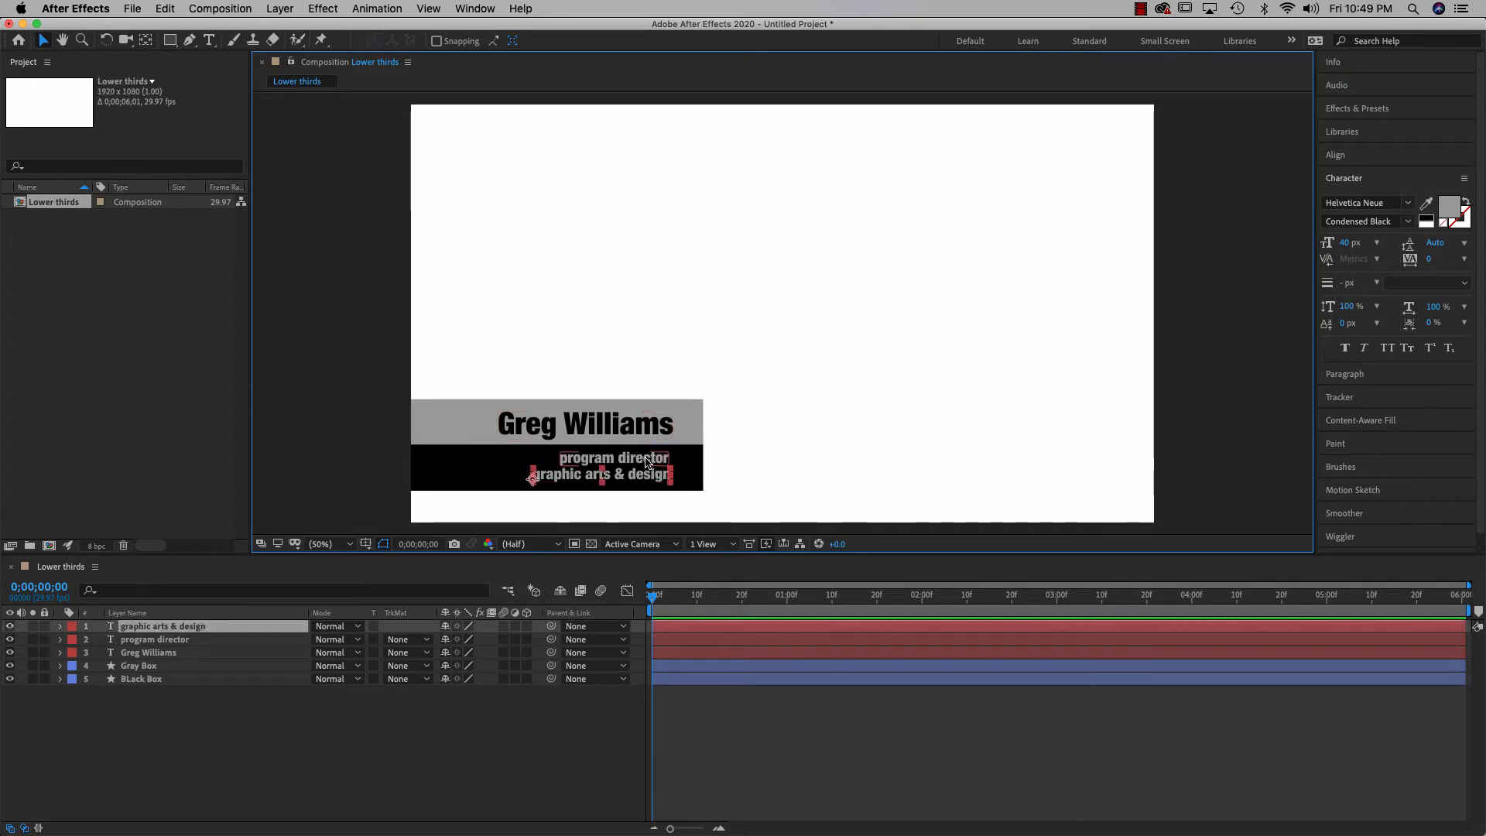
left_click(647, 459, "shift")
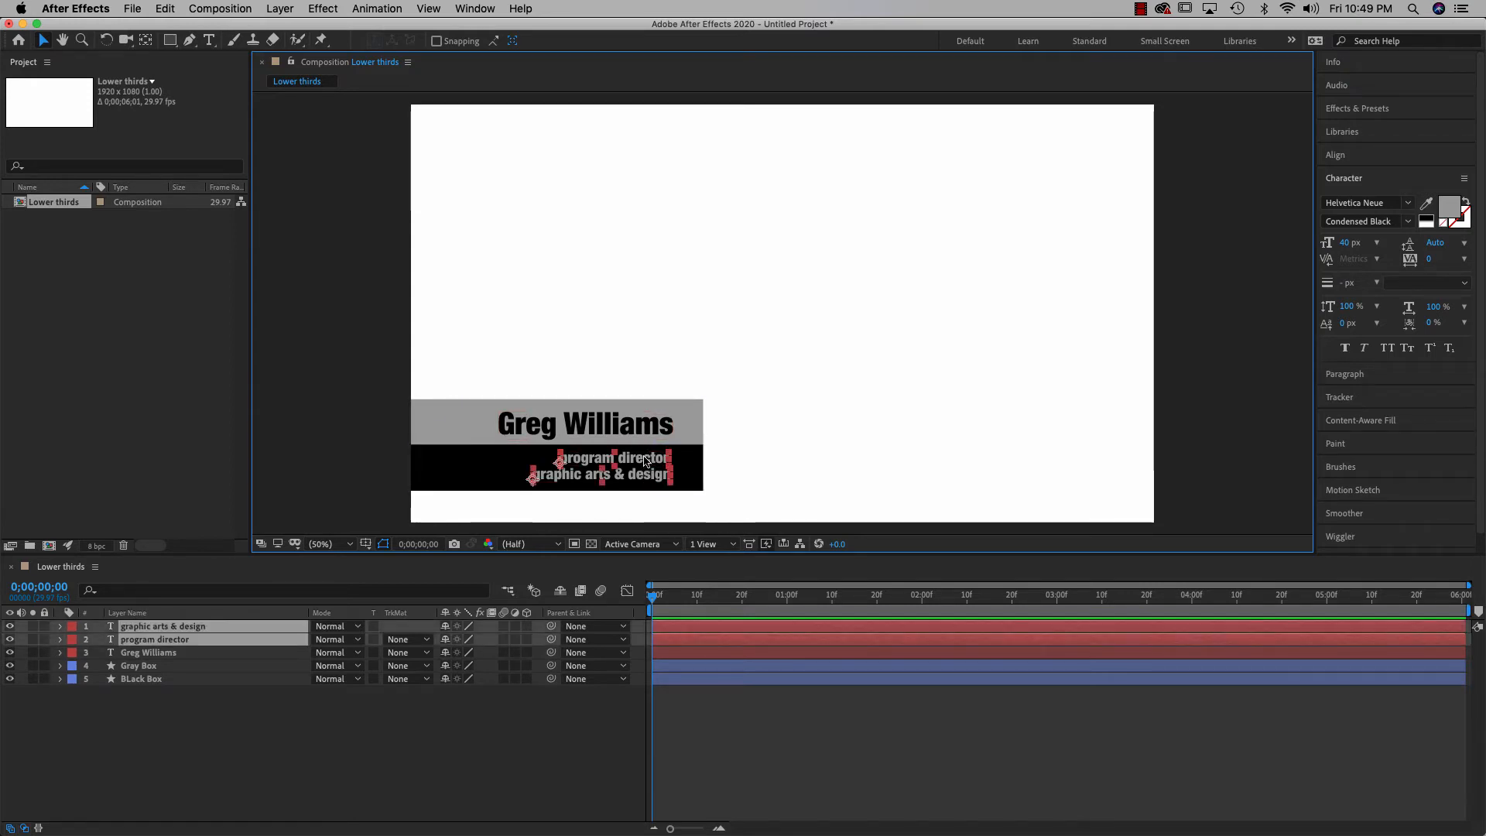
left_click(642, 430, "shift")
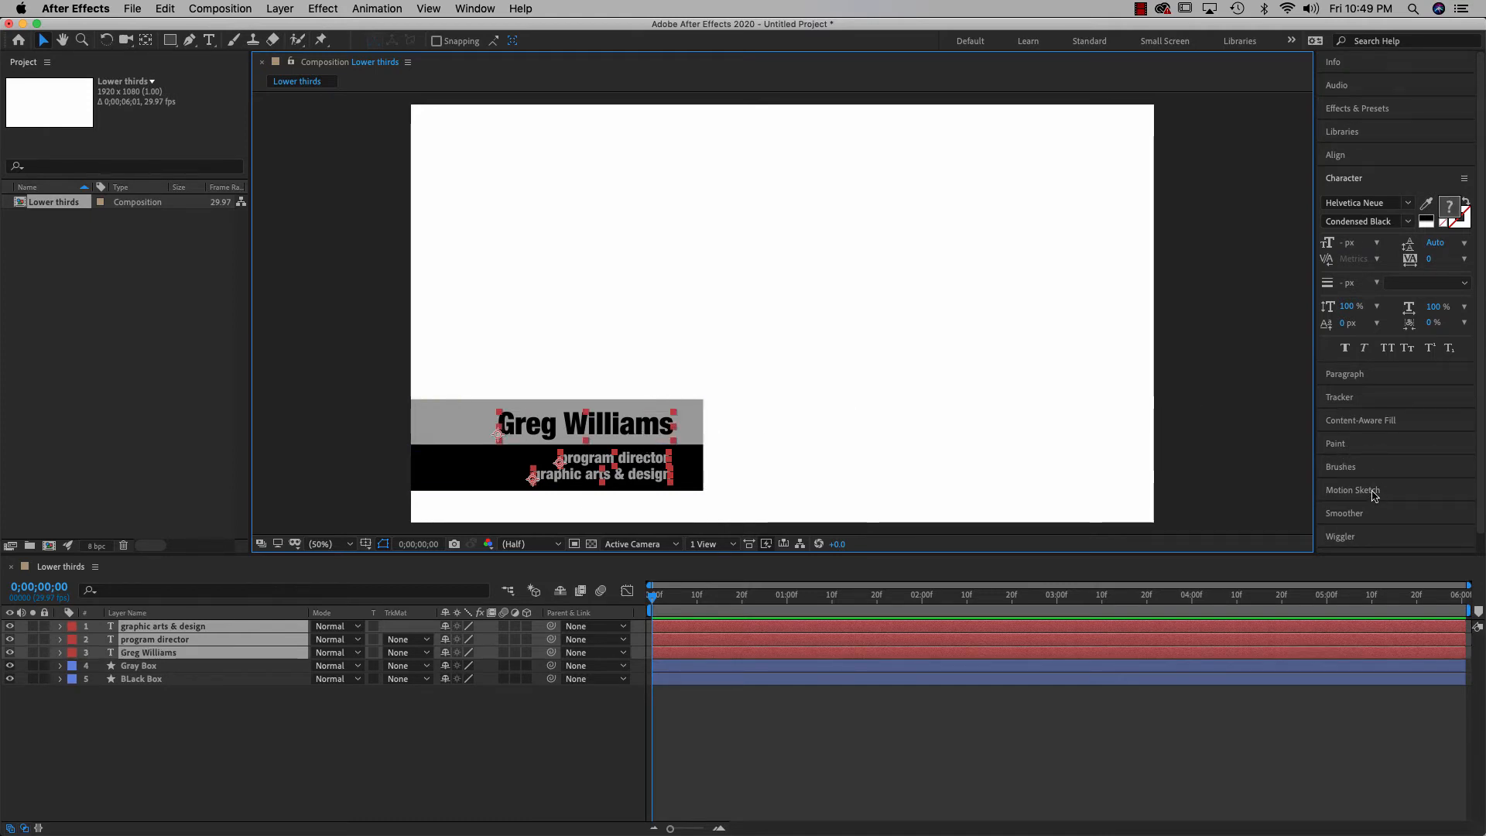
Right-align the three selected text layers using the Align panel
left_click(1337, 156)
left_click(1384, 194)
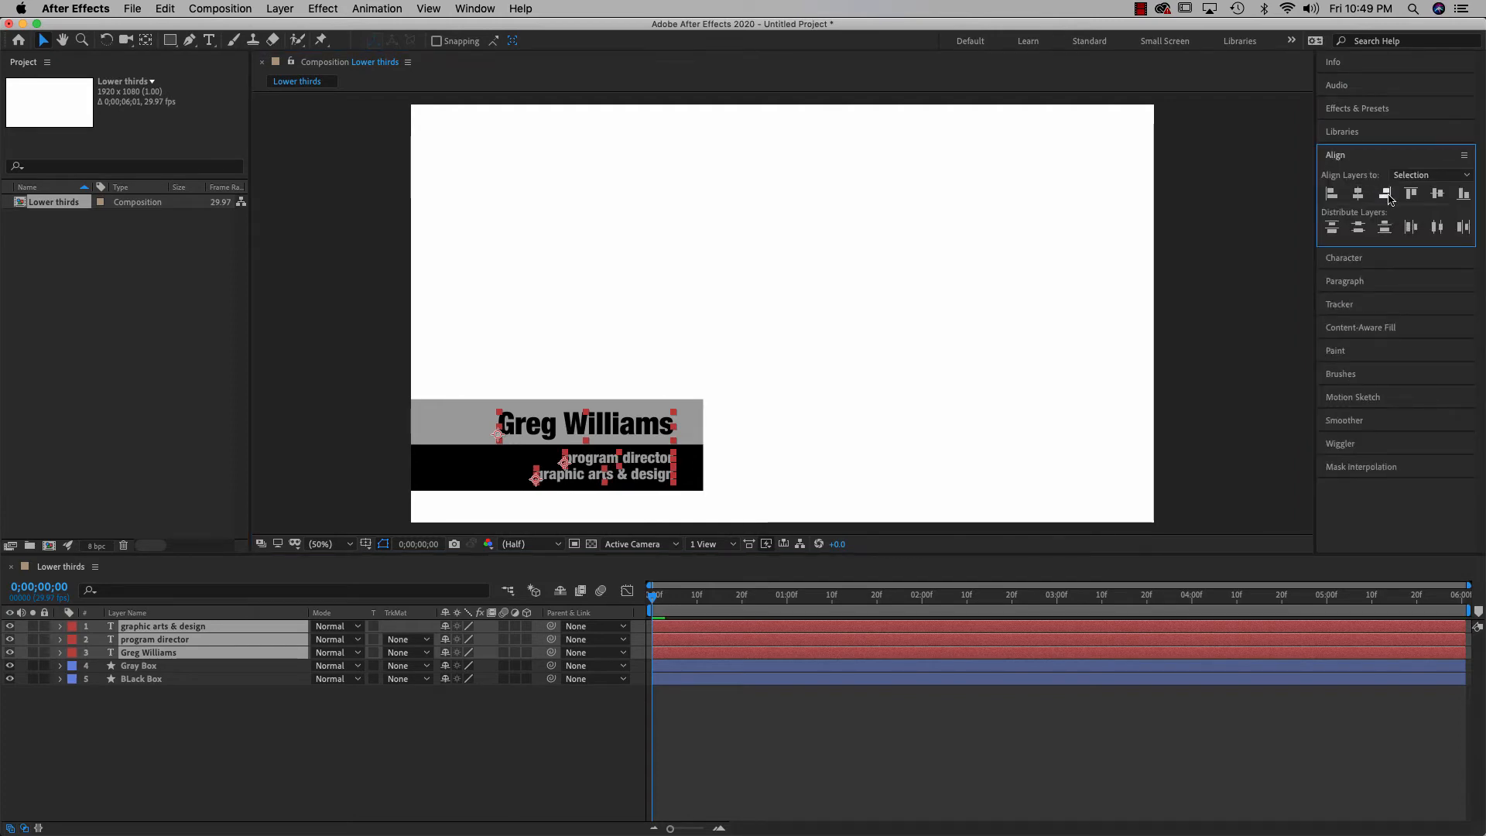
left_click(931, 371)
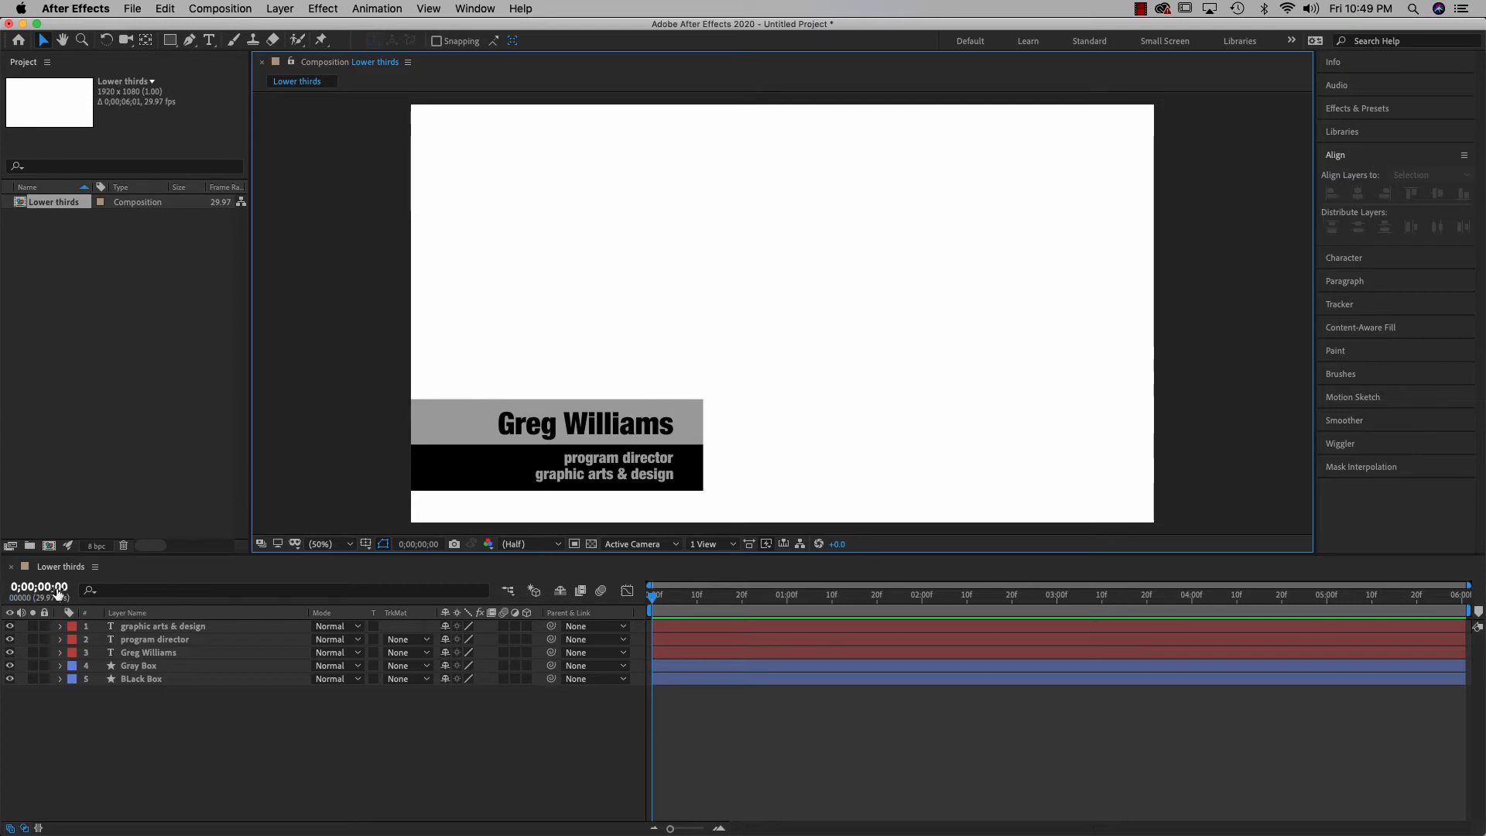
Set the current time to 0;00;03;15 and marquee-select all five layers in the Timeline
left_click(60, 586)
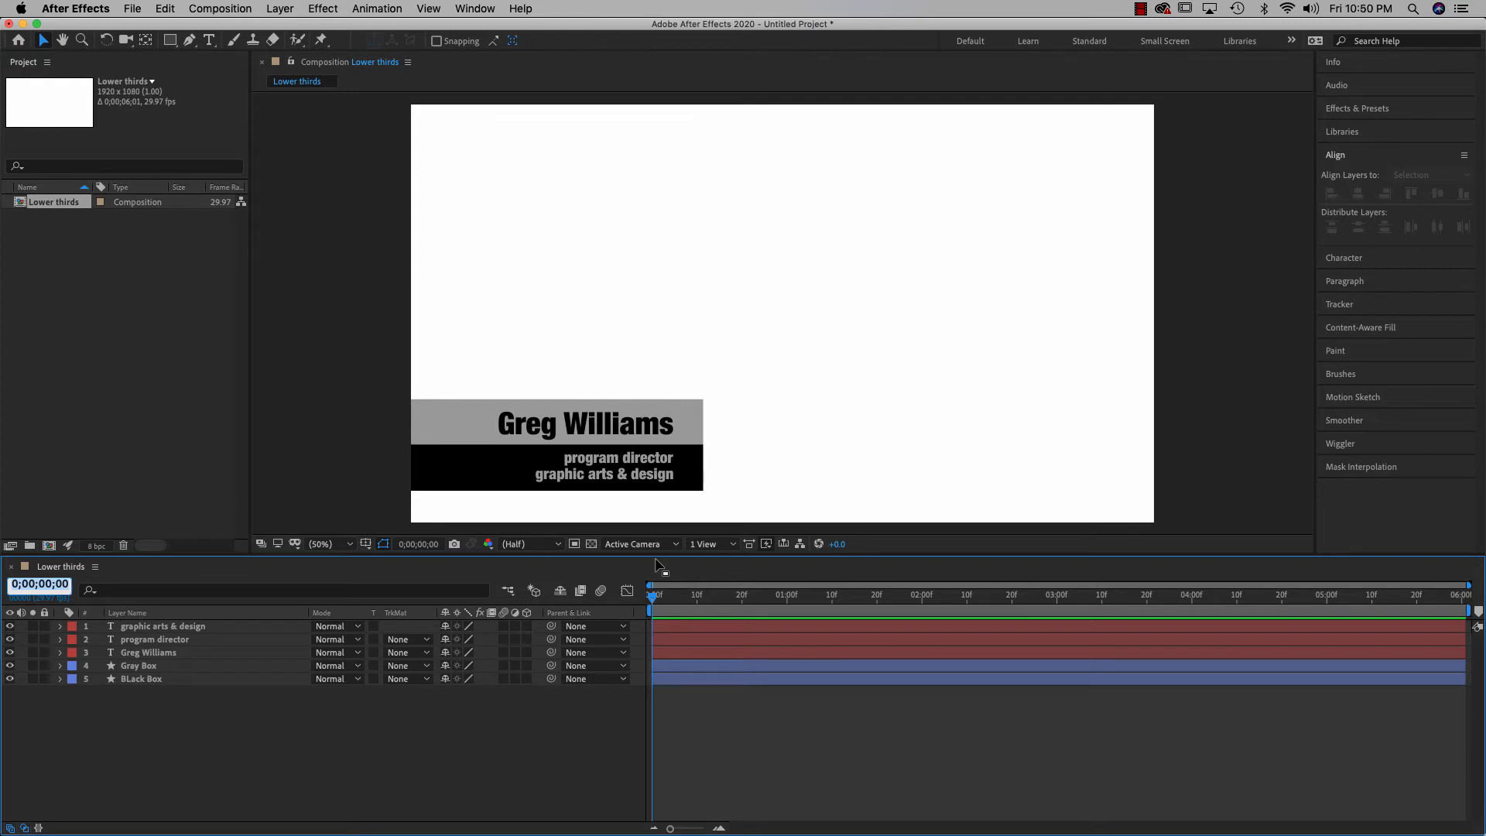
type("330")
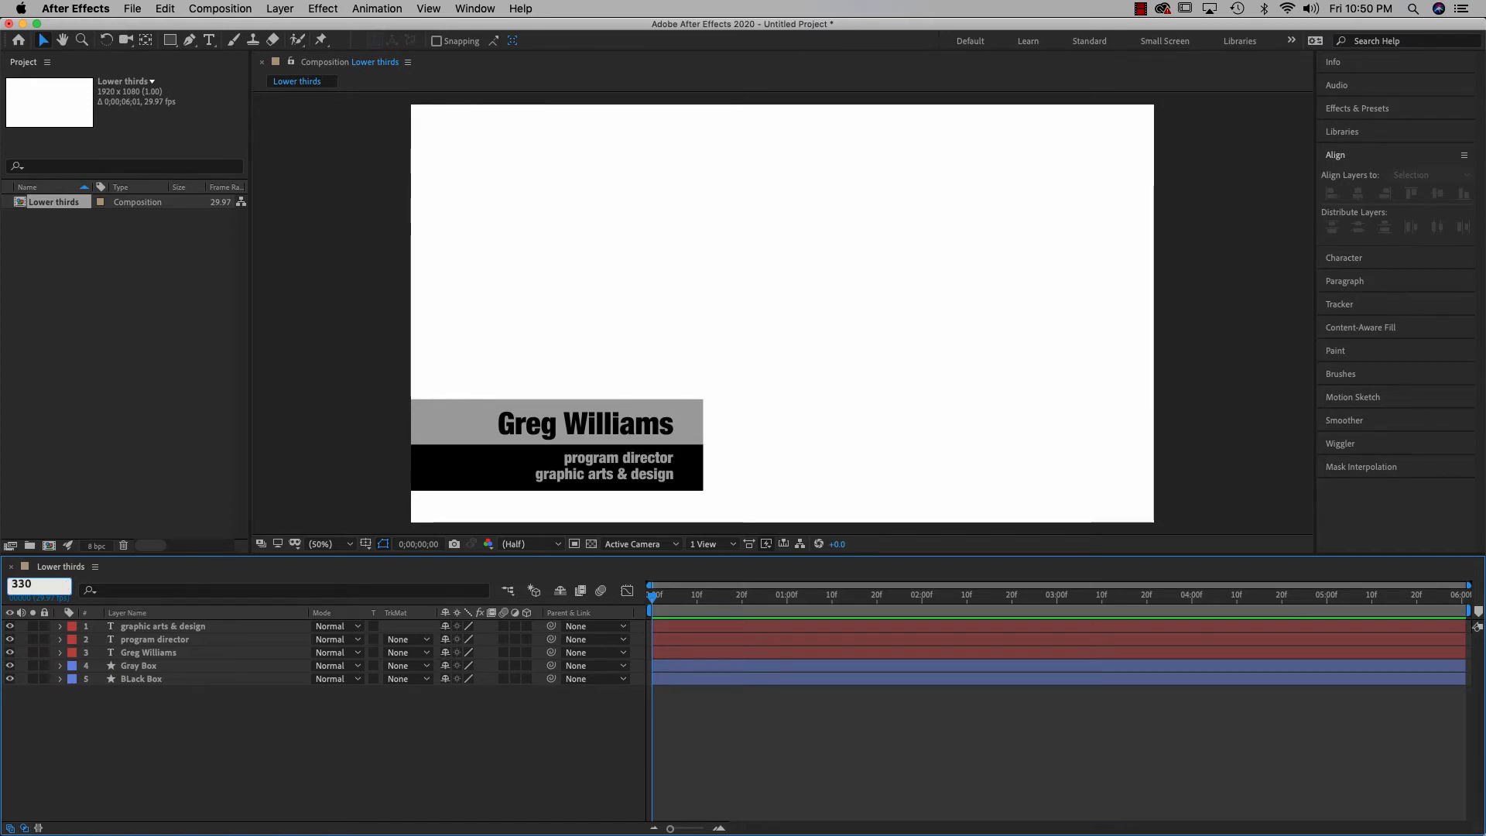
key("Return")
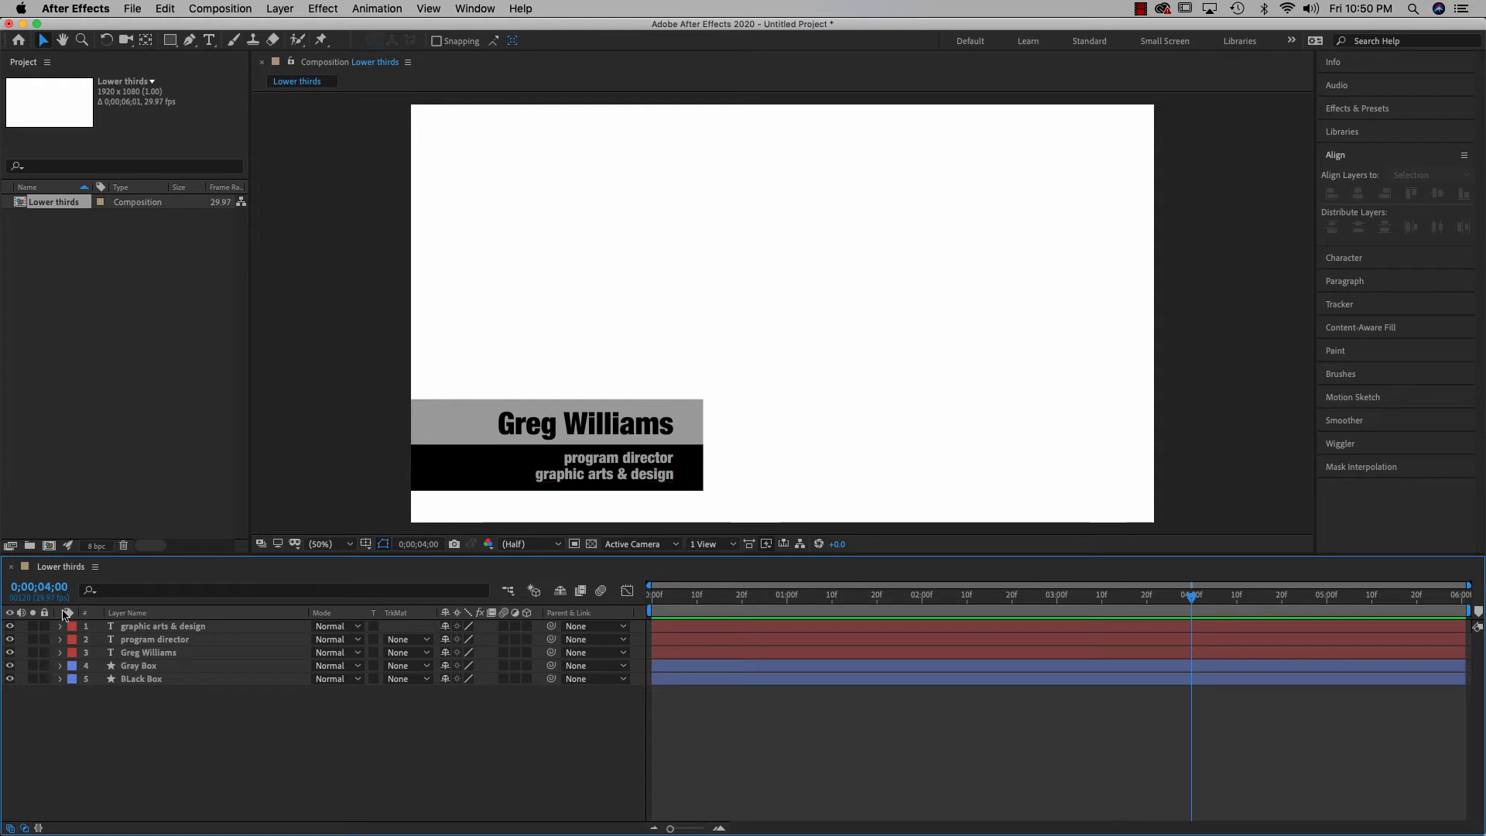
left_click(45, 585)
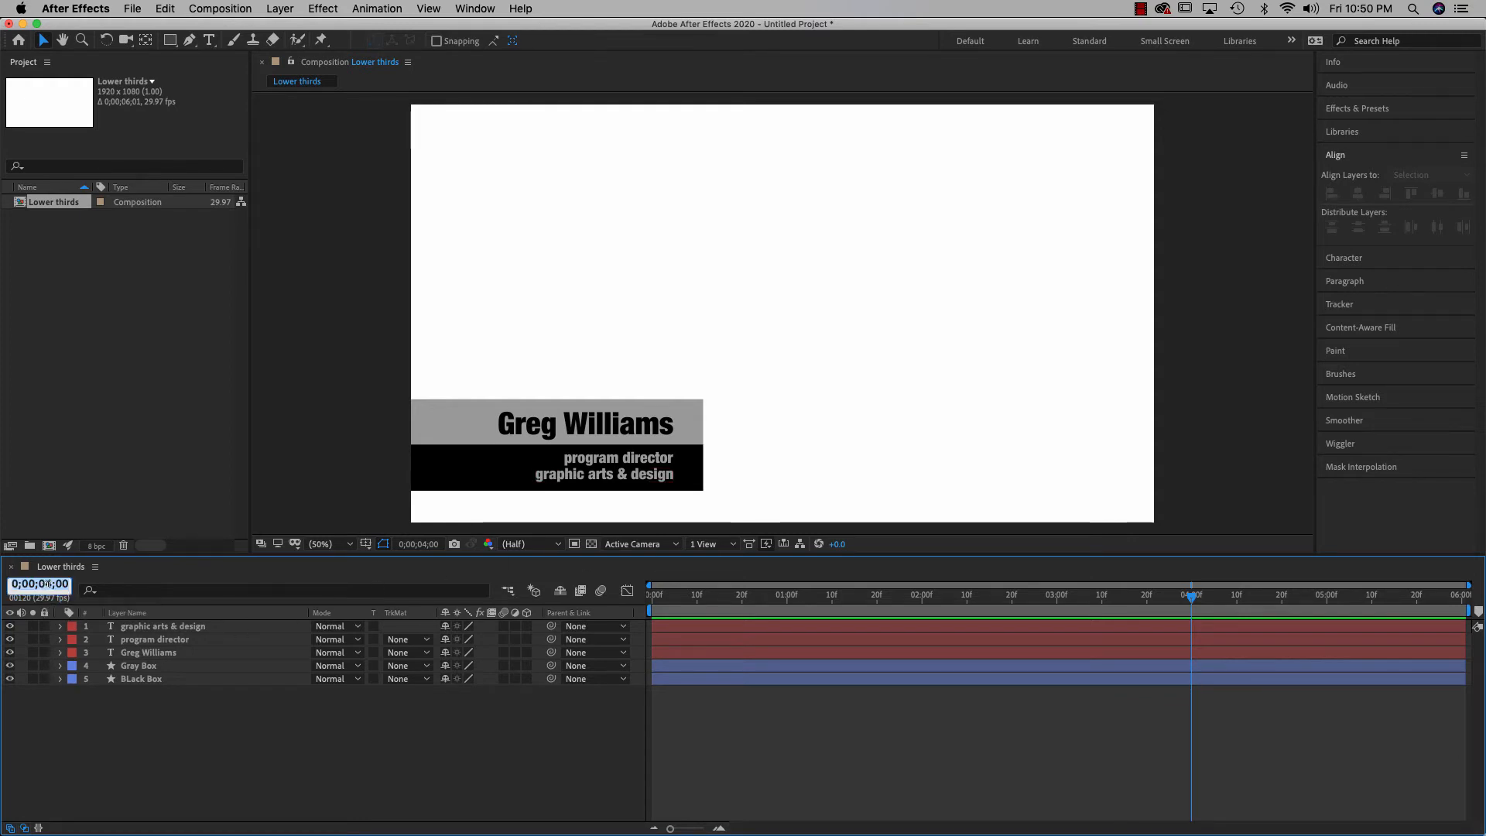
left_click(49, 583)
key("Return")
type("3")
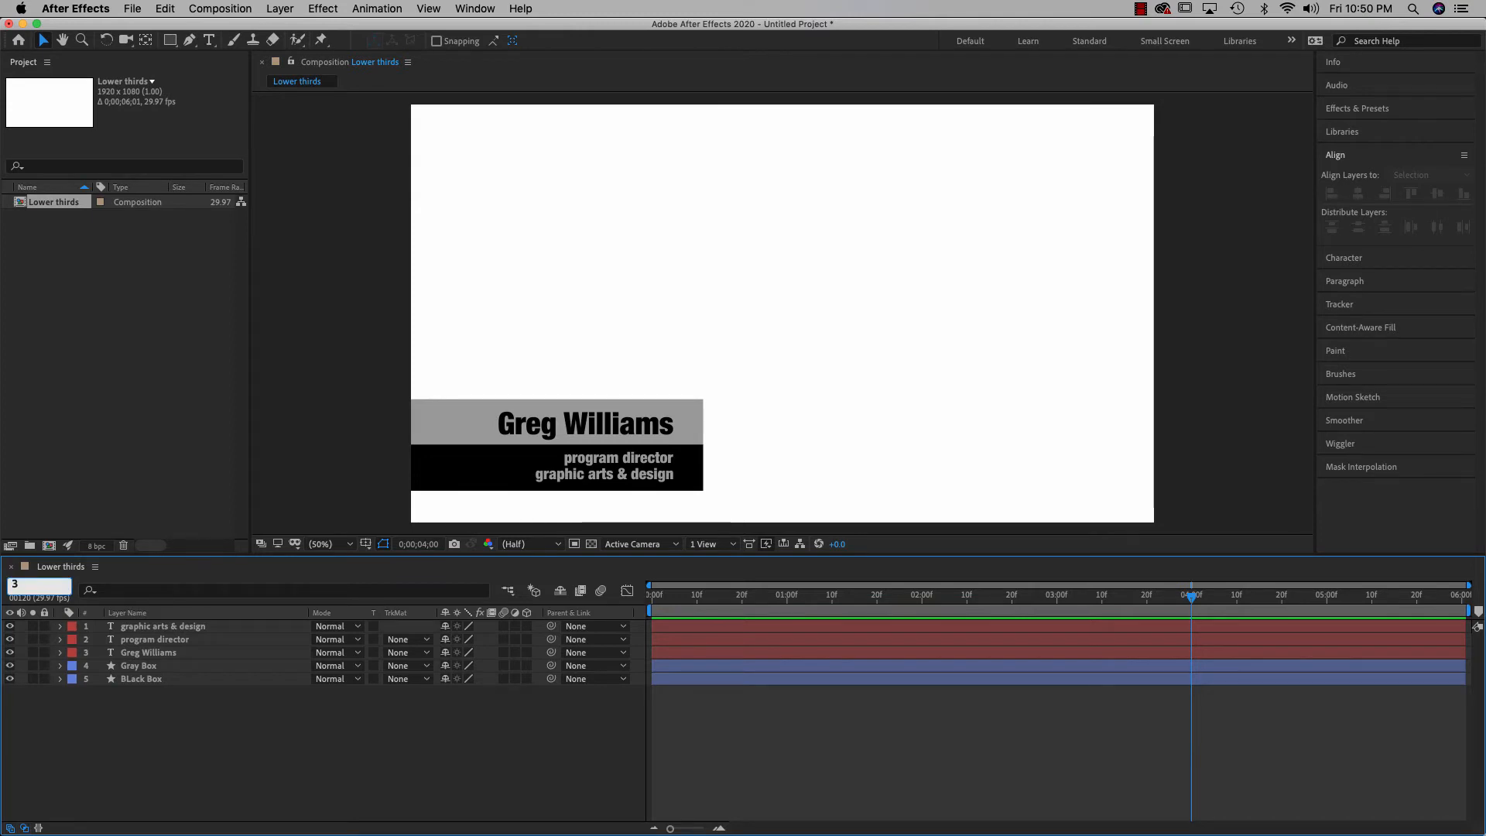
type("15")
key("Return")
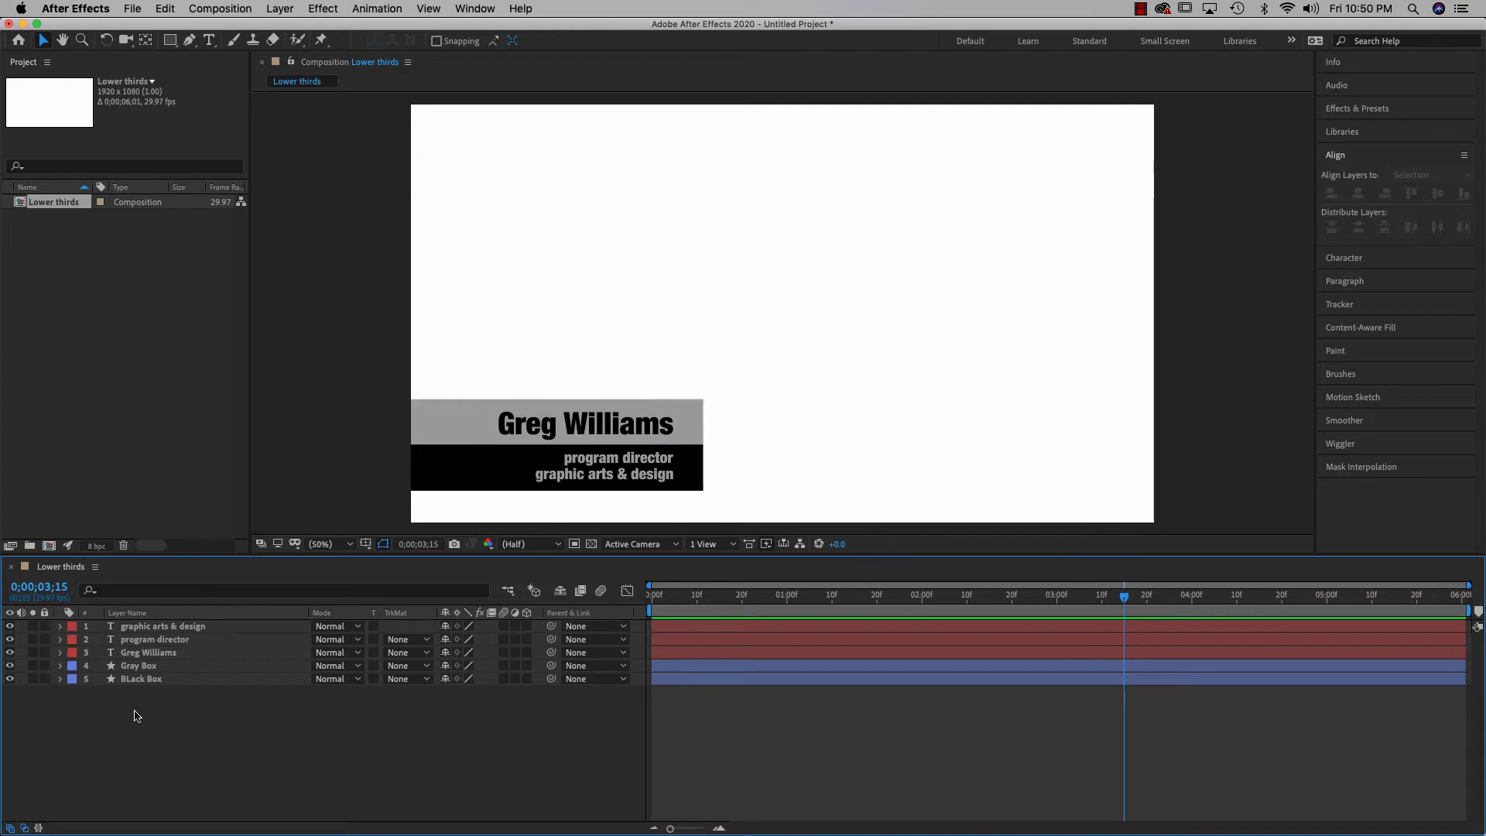
left_click_drag(135, 694, 137, 630)
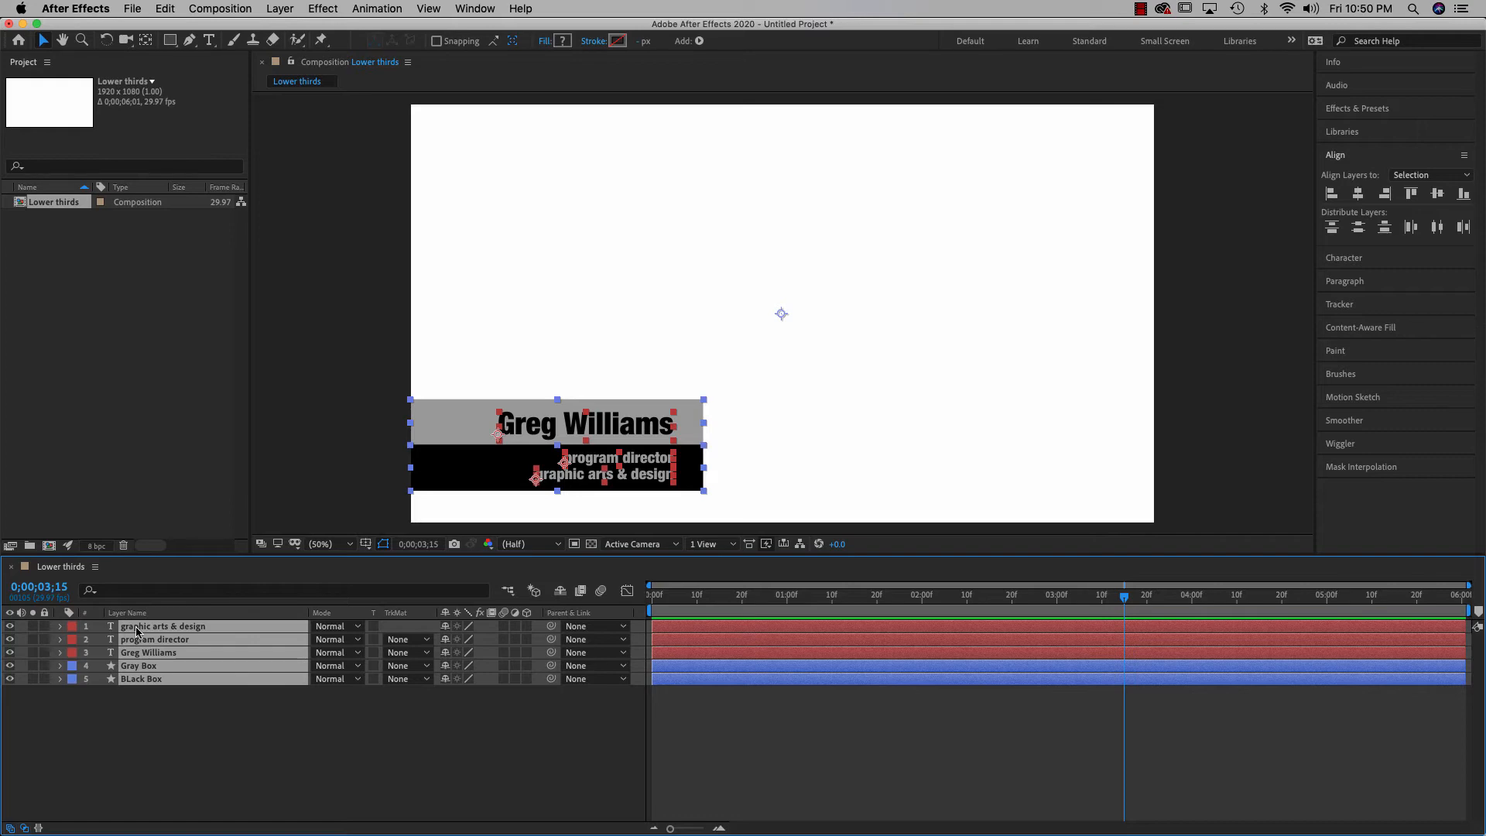
Keyframe Position on all five layers at 3;15, then shift them left at frame 0
key("p")
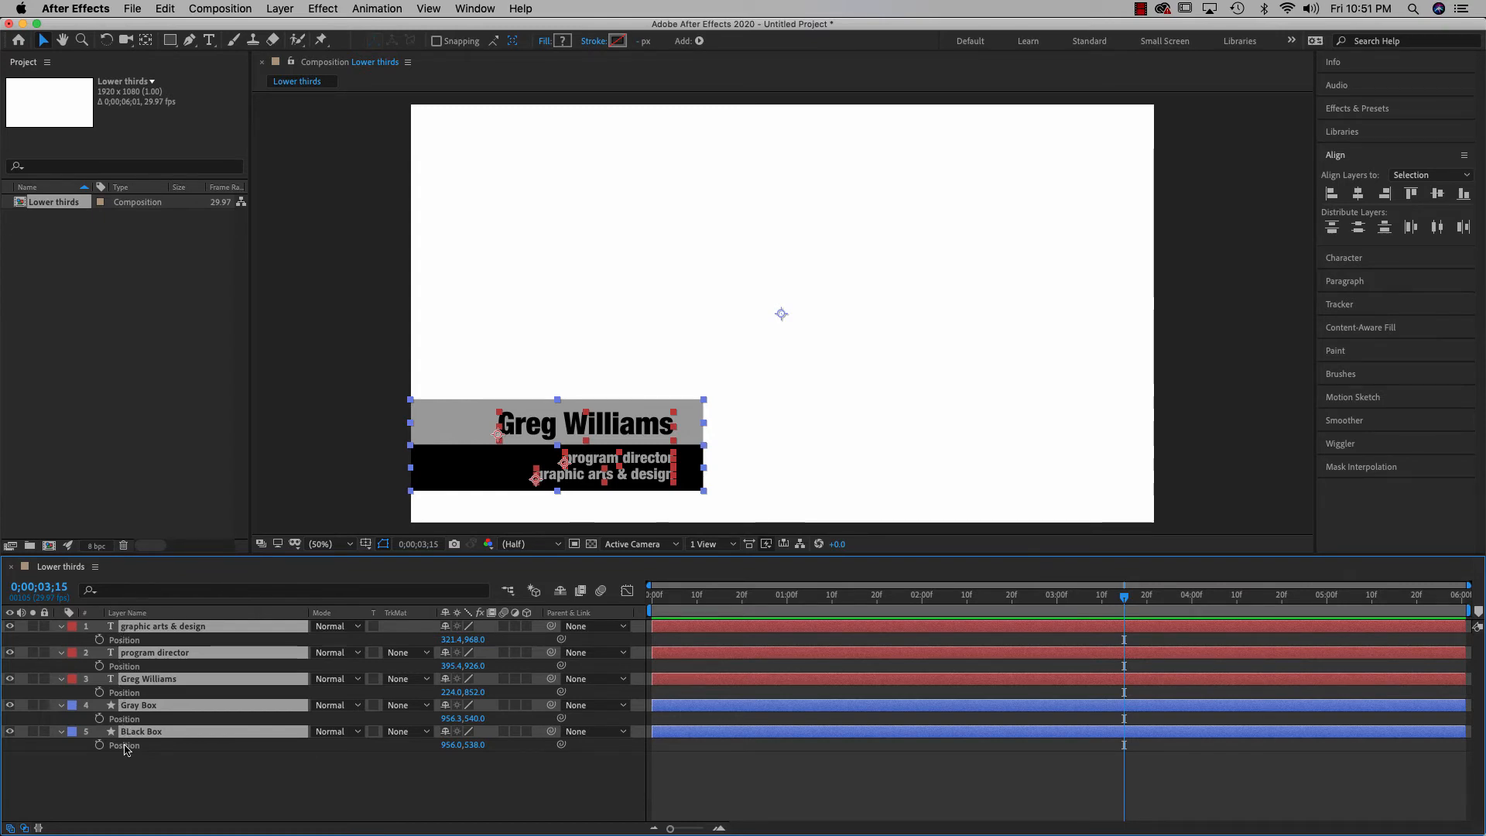
left_click(99, 642)
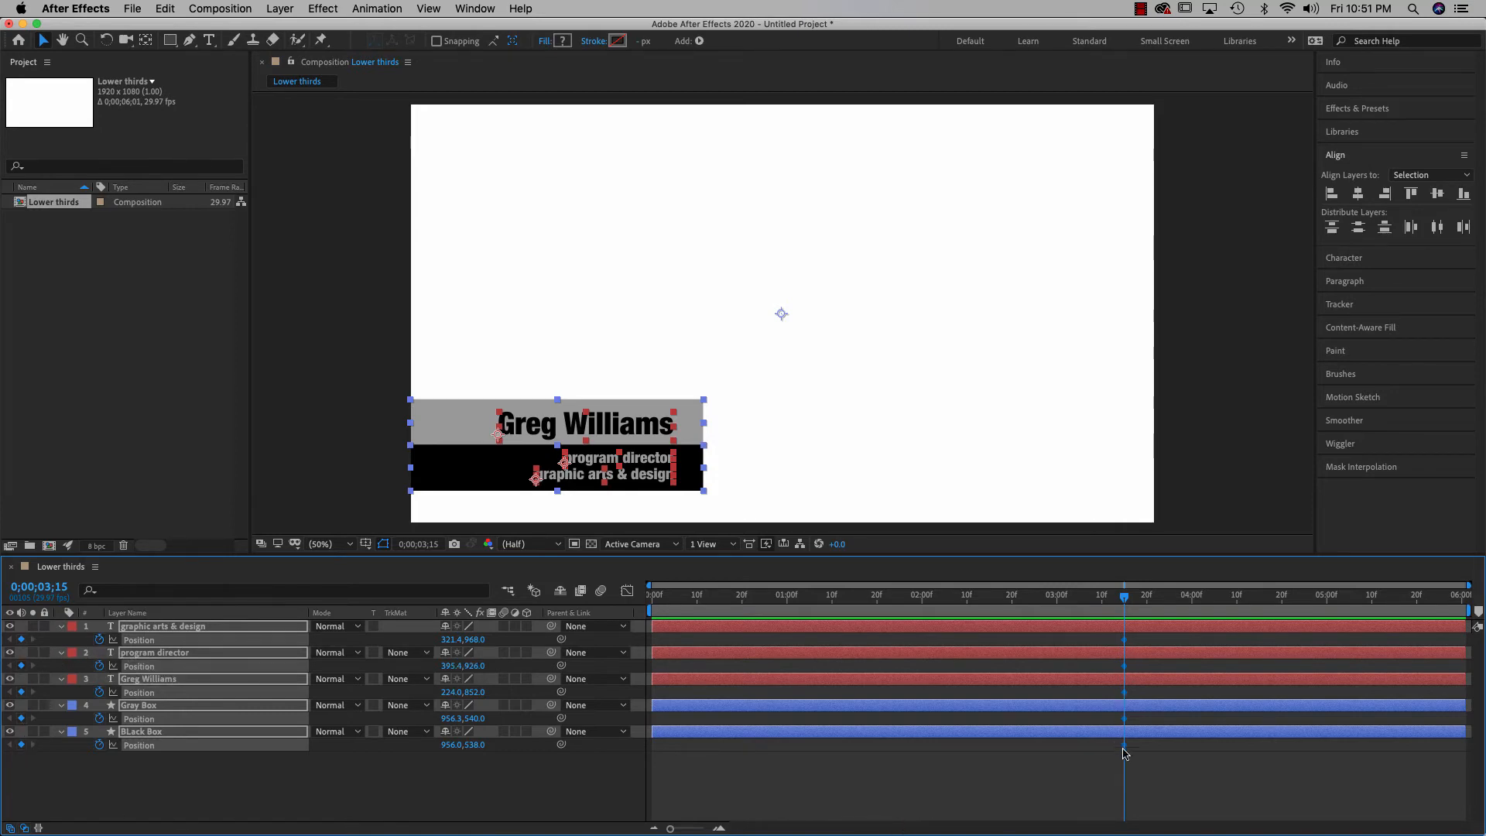
mouse_move(1124, 755)
left_click_drag(1124, 605, 644, 639)
left_click_drag(653, 463, 582, 462)
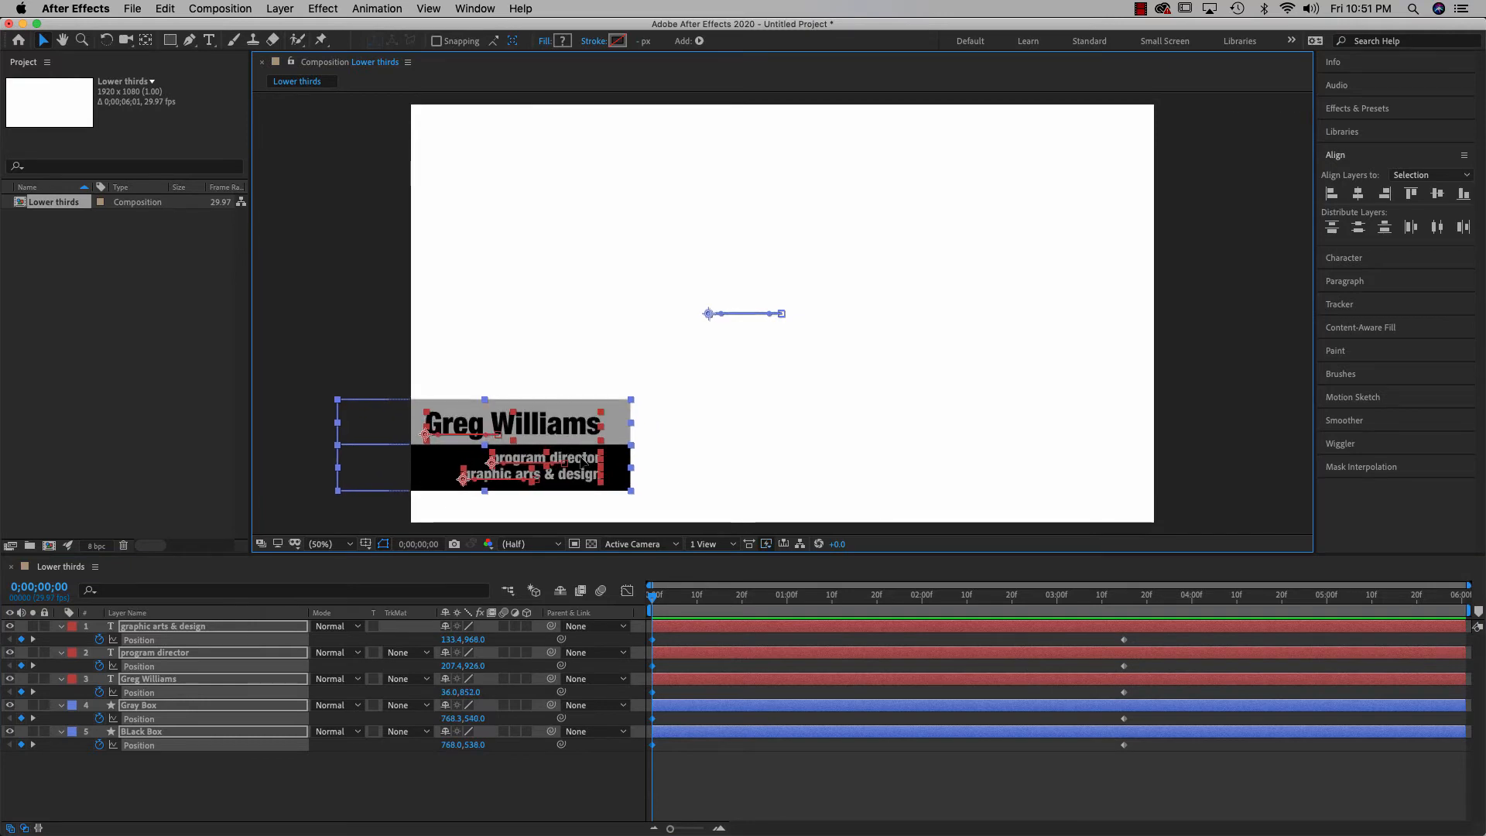
Push the lower third fully off the left edge at frame 0 and preview the slide-in
left_click_drag(580, 461, 359, 449)
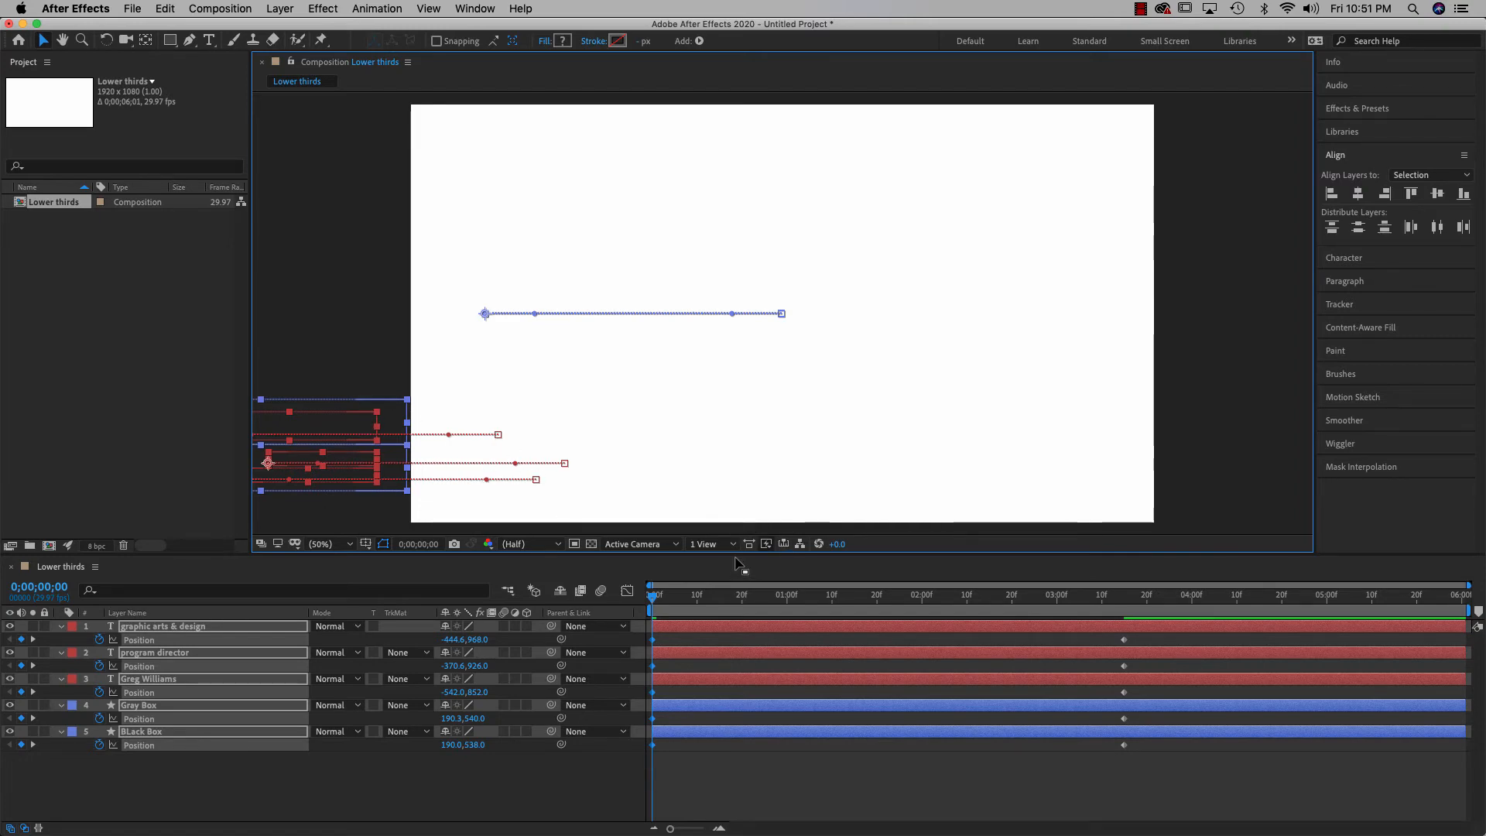
key("space")
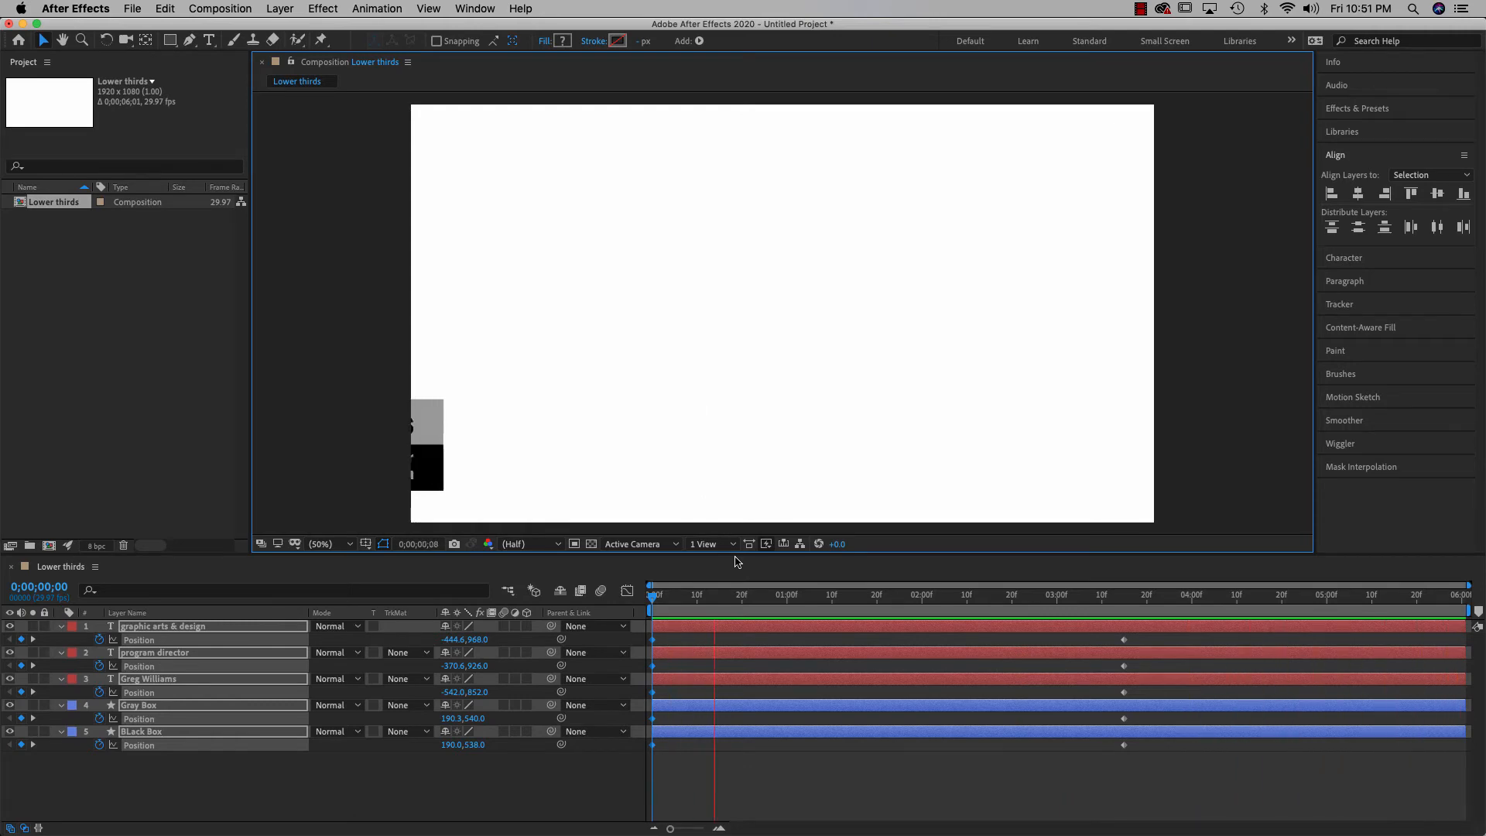
key("space")
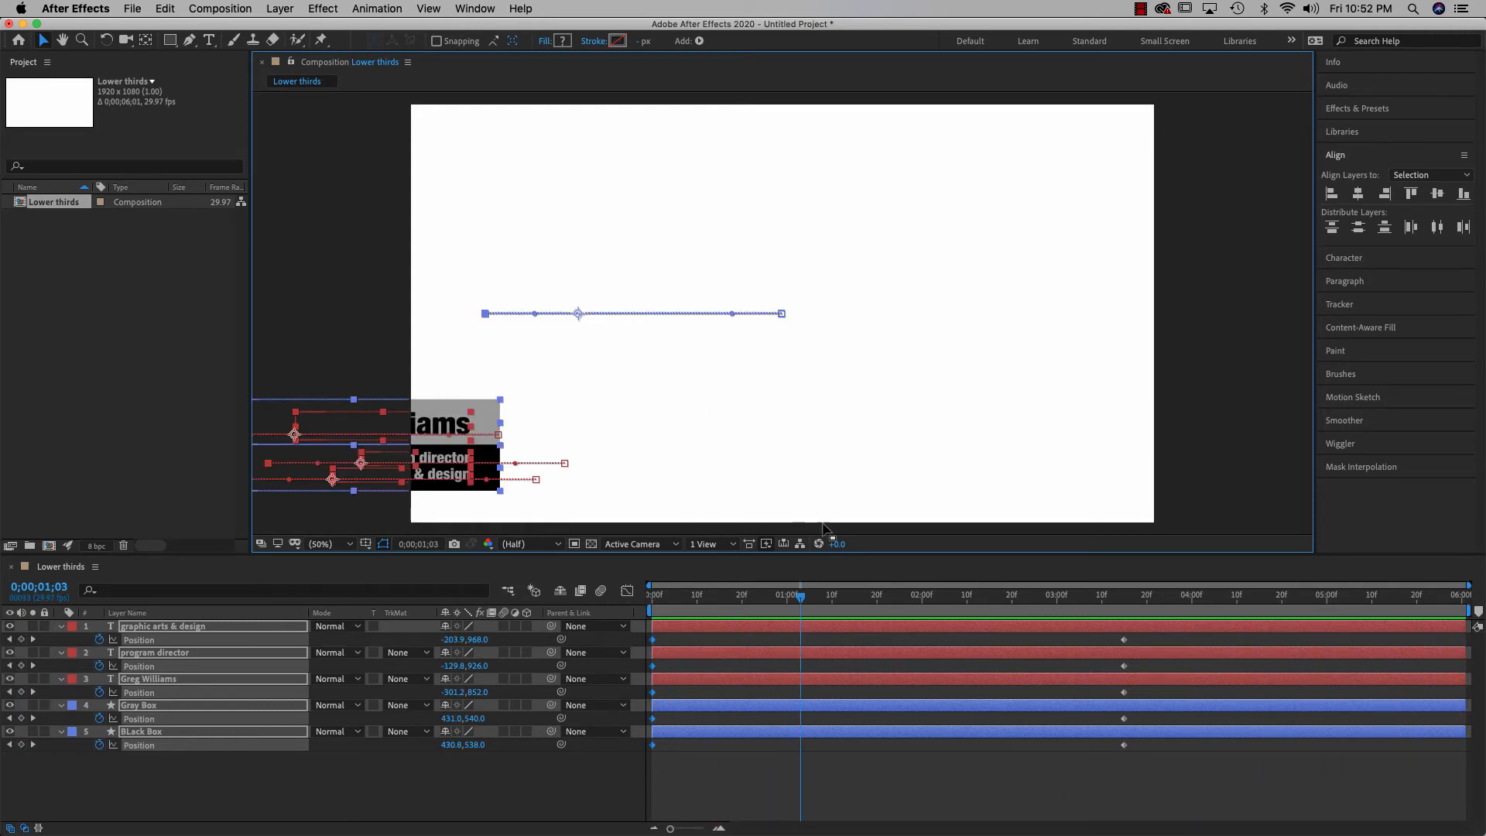
left_click_drag(800, 598, 650, 605)
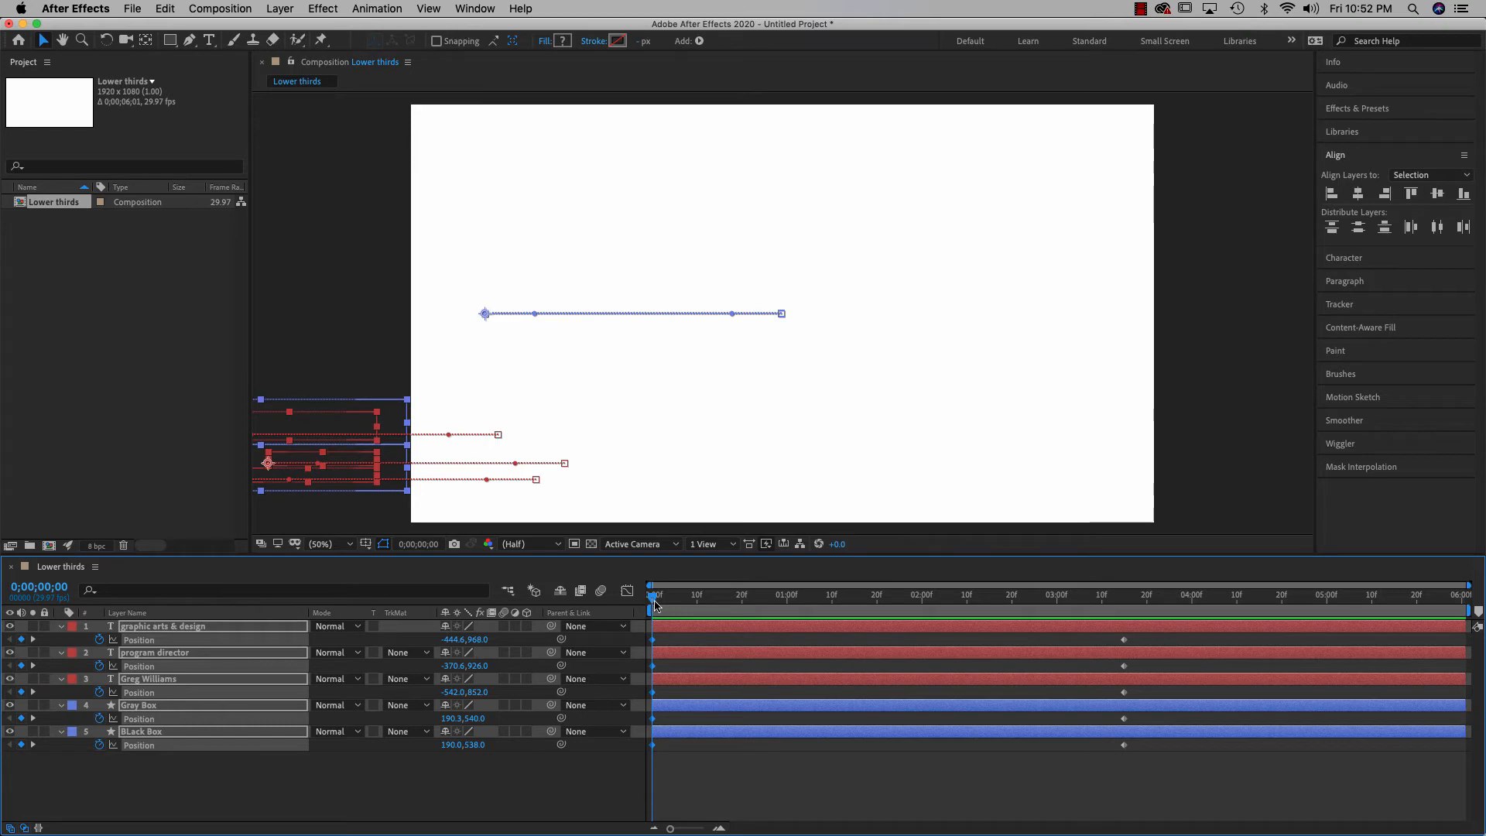
At frame 15, add Position keyframes to all layers and move them 100 px further left
left_click(38, 586)
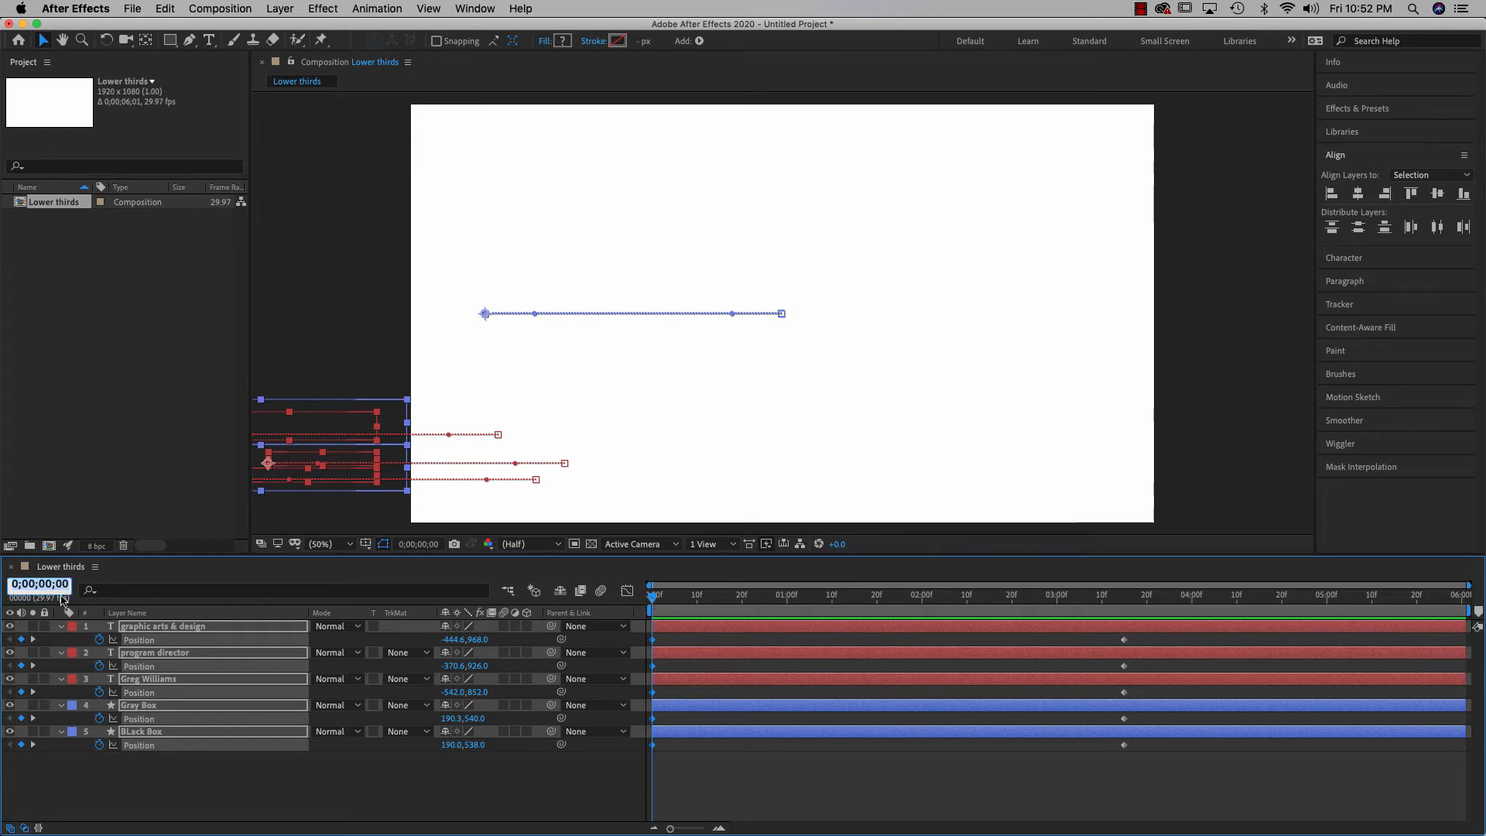
type("15")
key("Return")
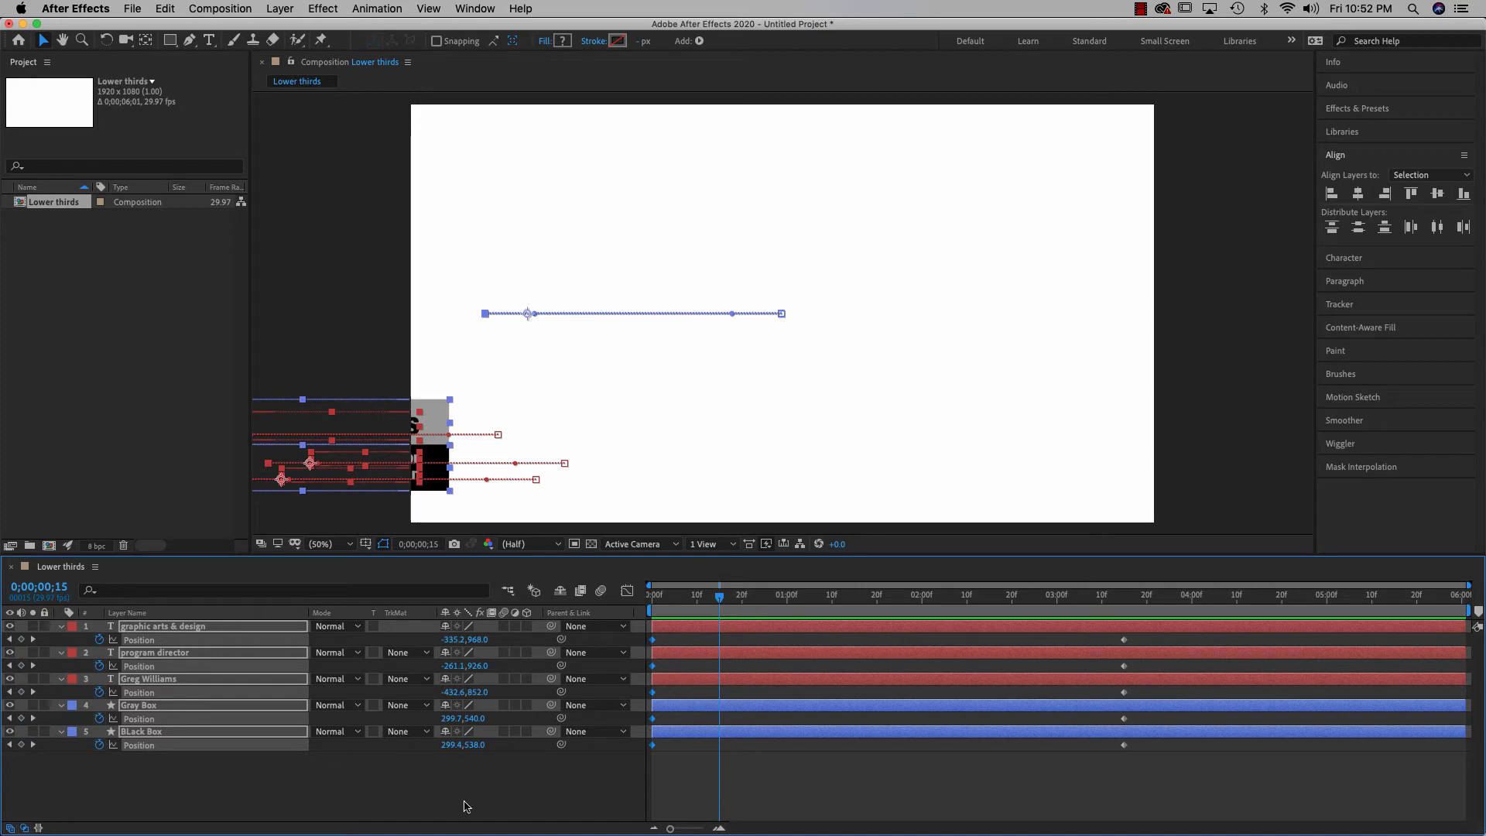
left_click_drag(127, 799, 102, 620)
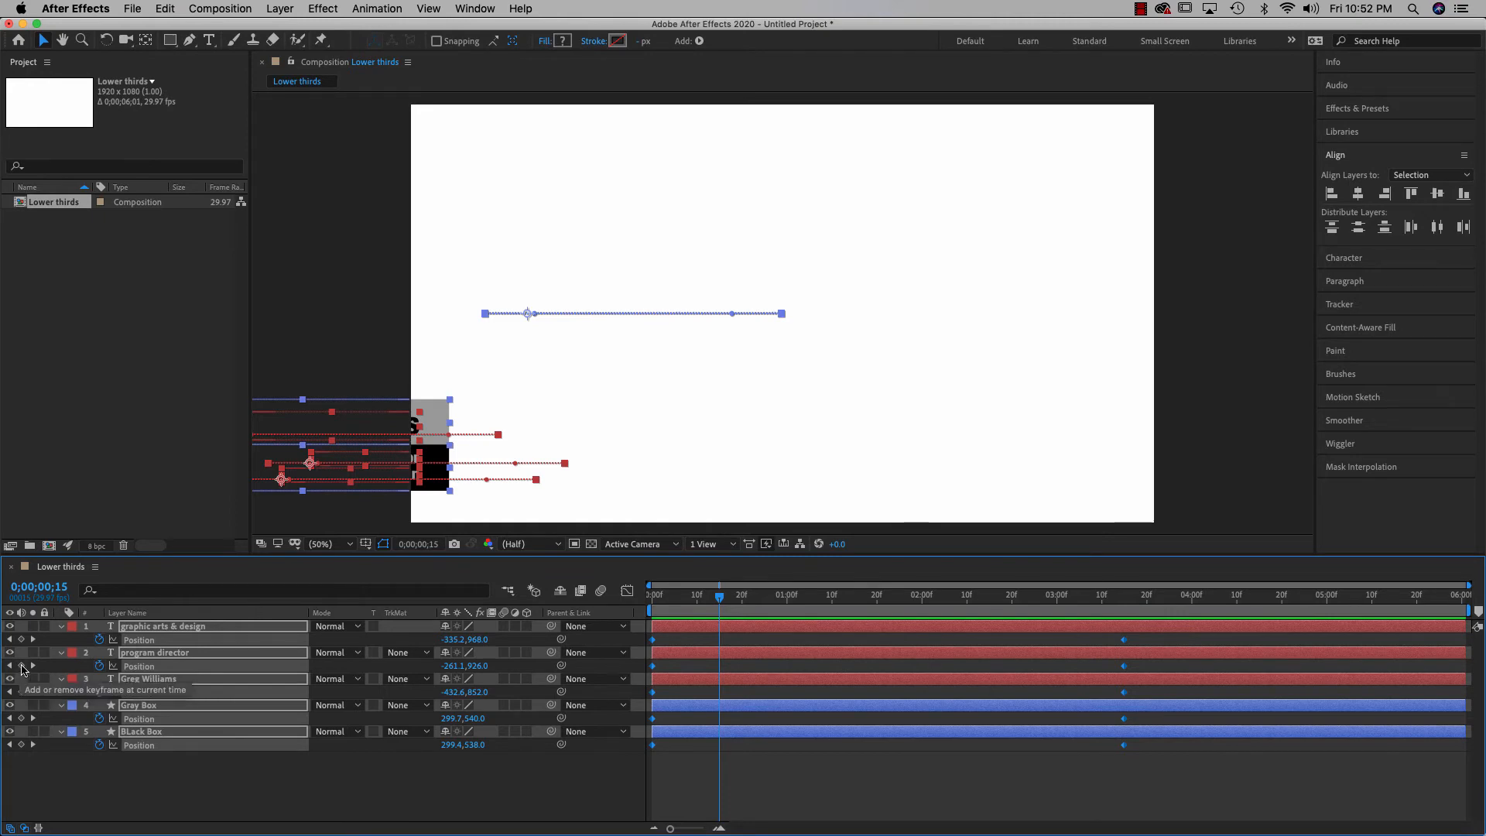
left_click(22, 666)
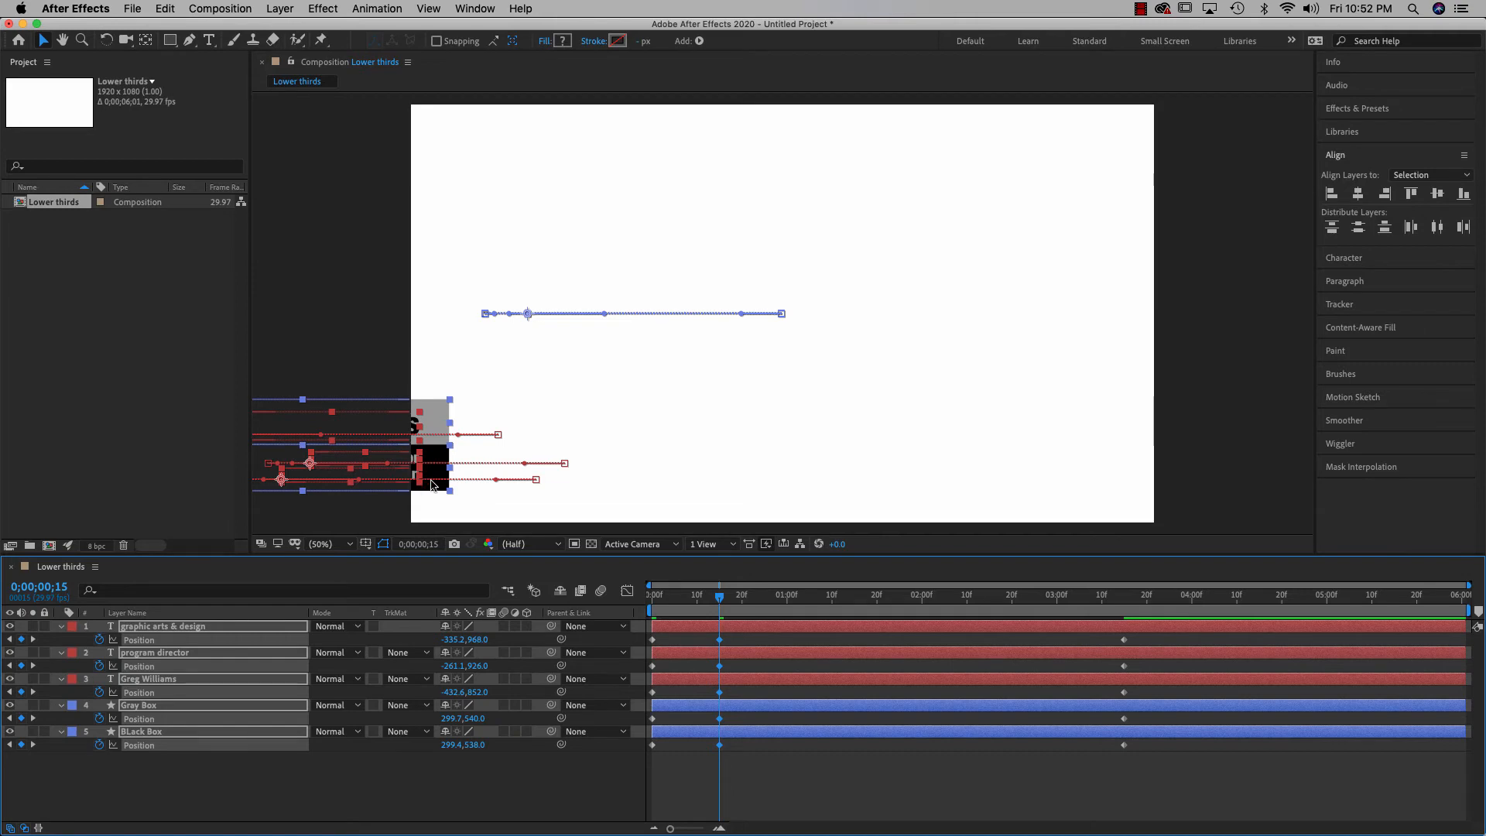
left_click_drag(425, 485, 395, 486)
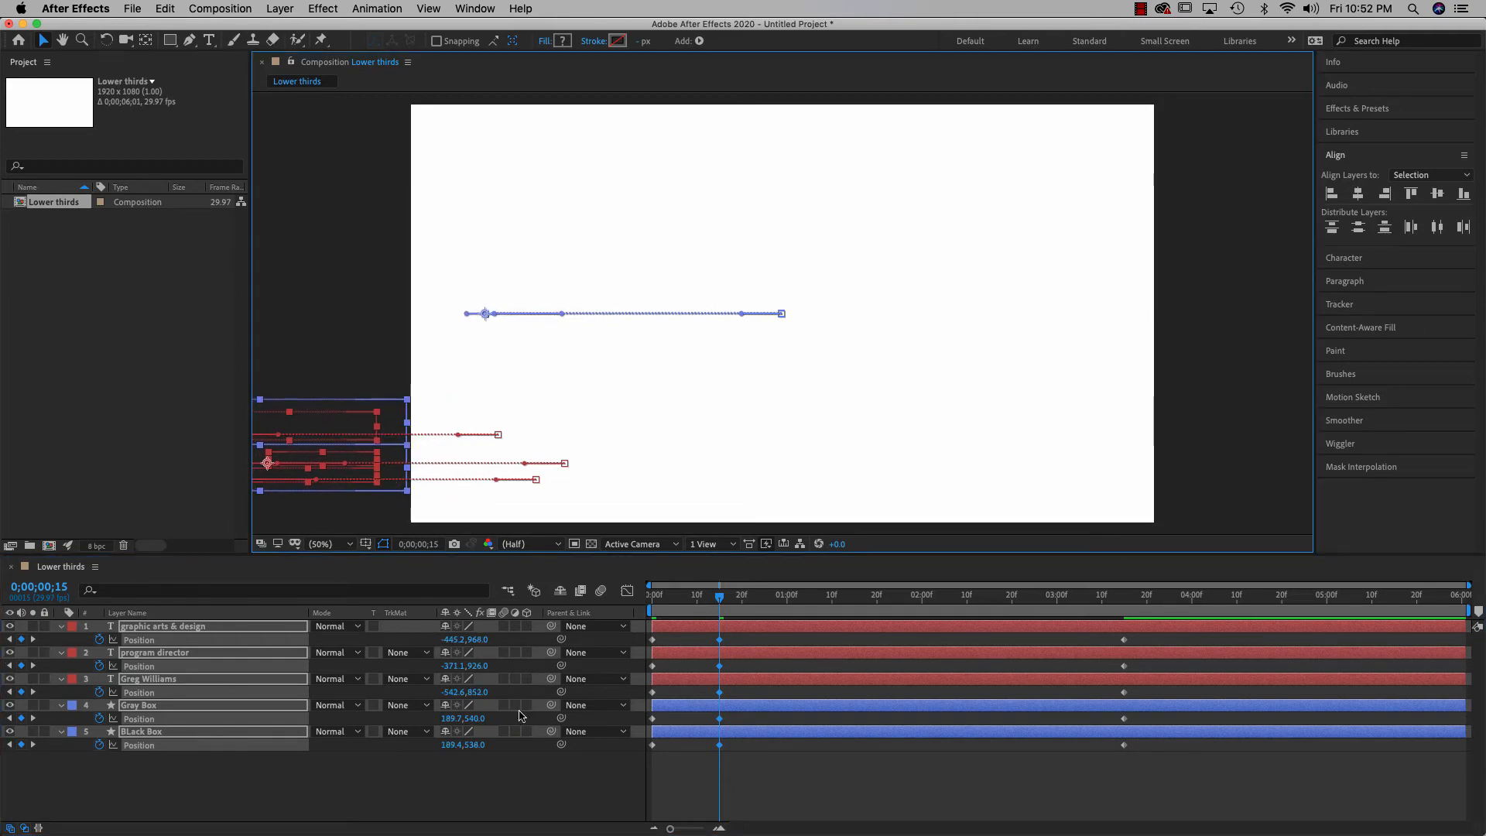
left_click(752, 801)
mouse_move(718, 607)
left_mouse_down()
mouse_move(661, 609)
mouse_move(719, 611)
left_mouse_up()
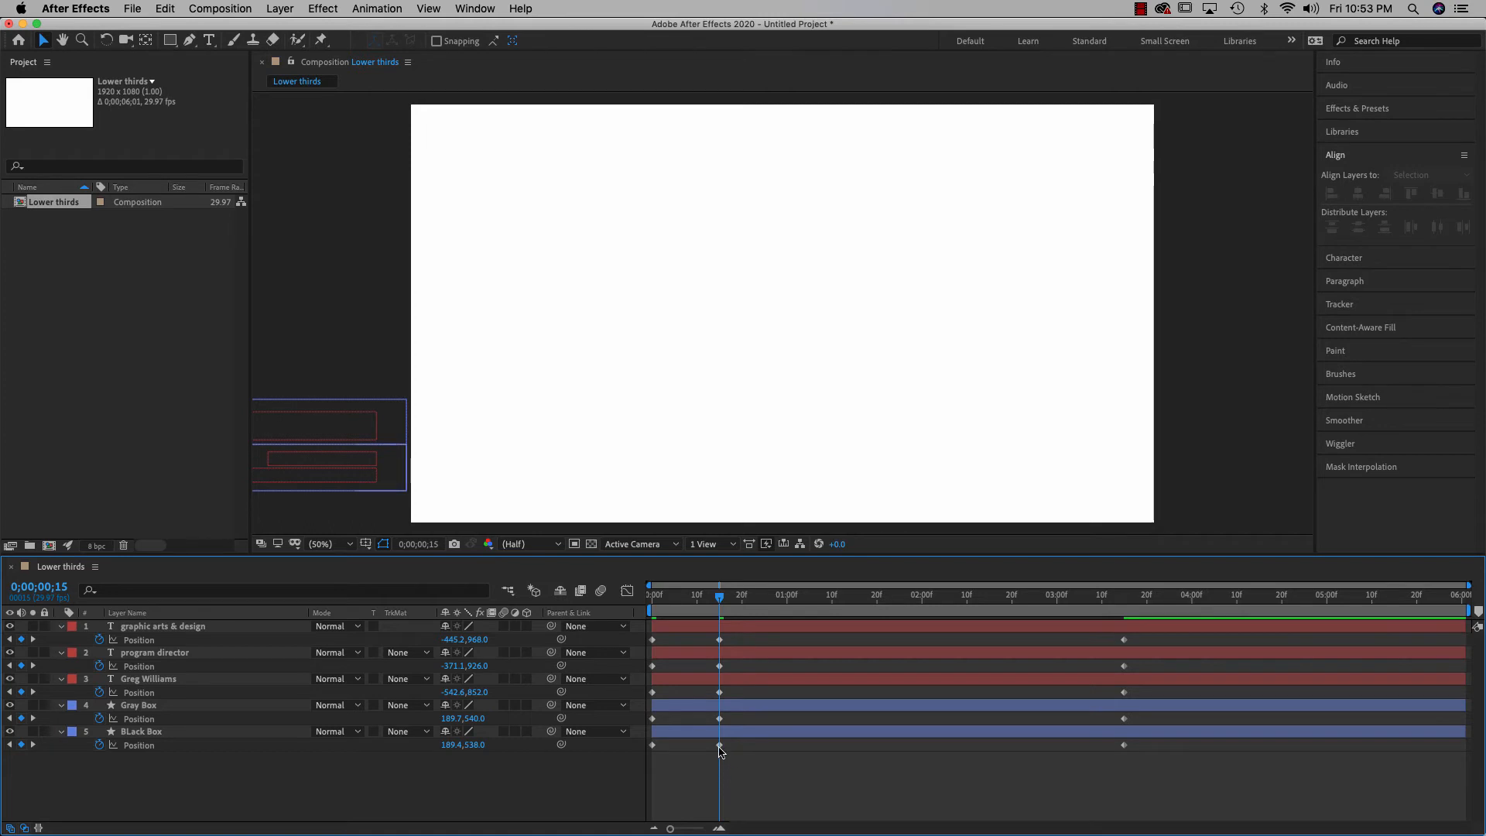
mouse_move(720, 747)
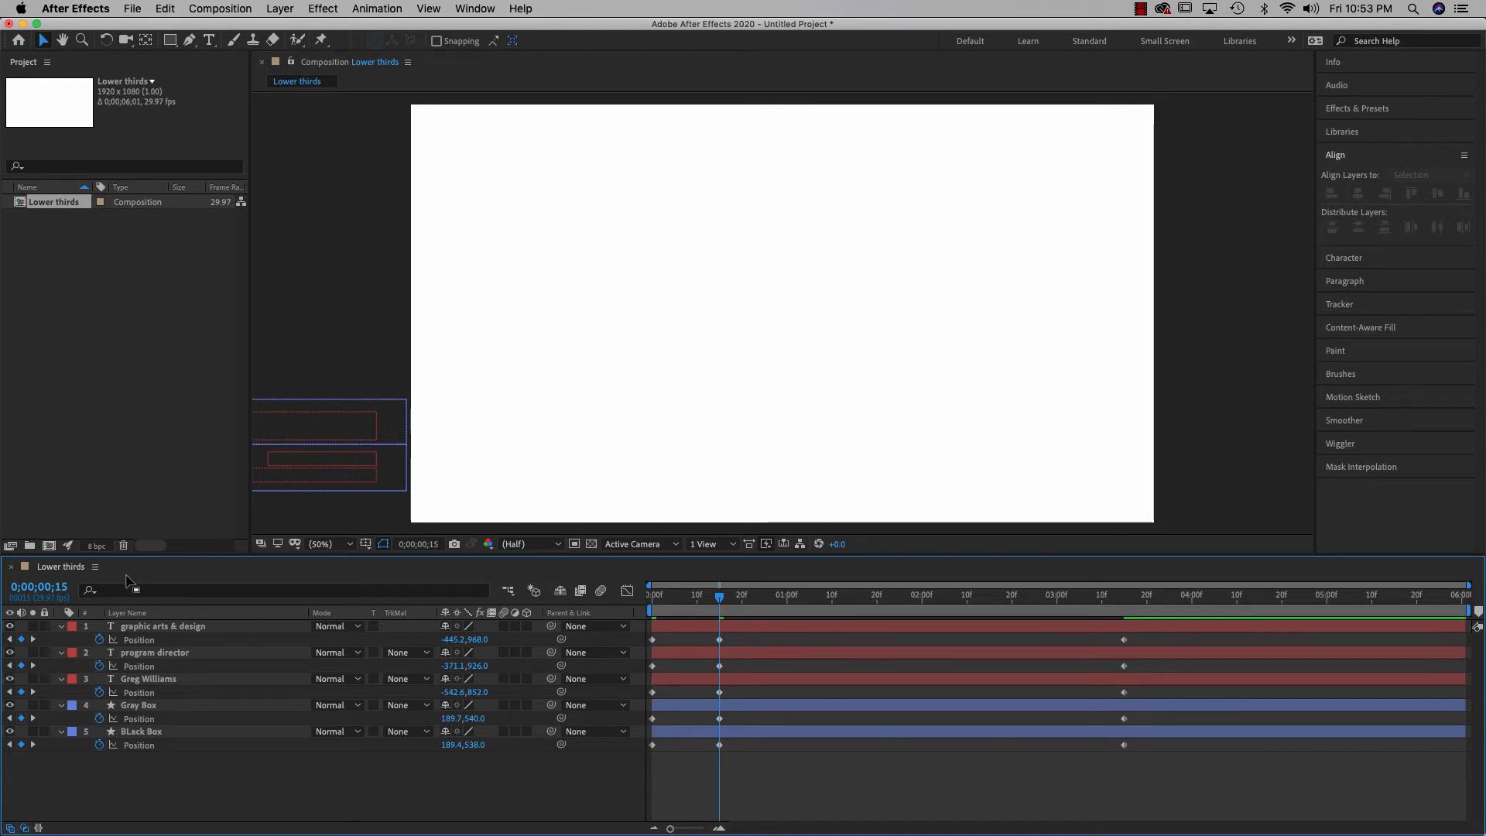
Move the Gray Box's final Position keyframe to 0;00;01;00 for a faster slide-in
left_click(57, 589)
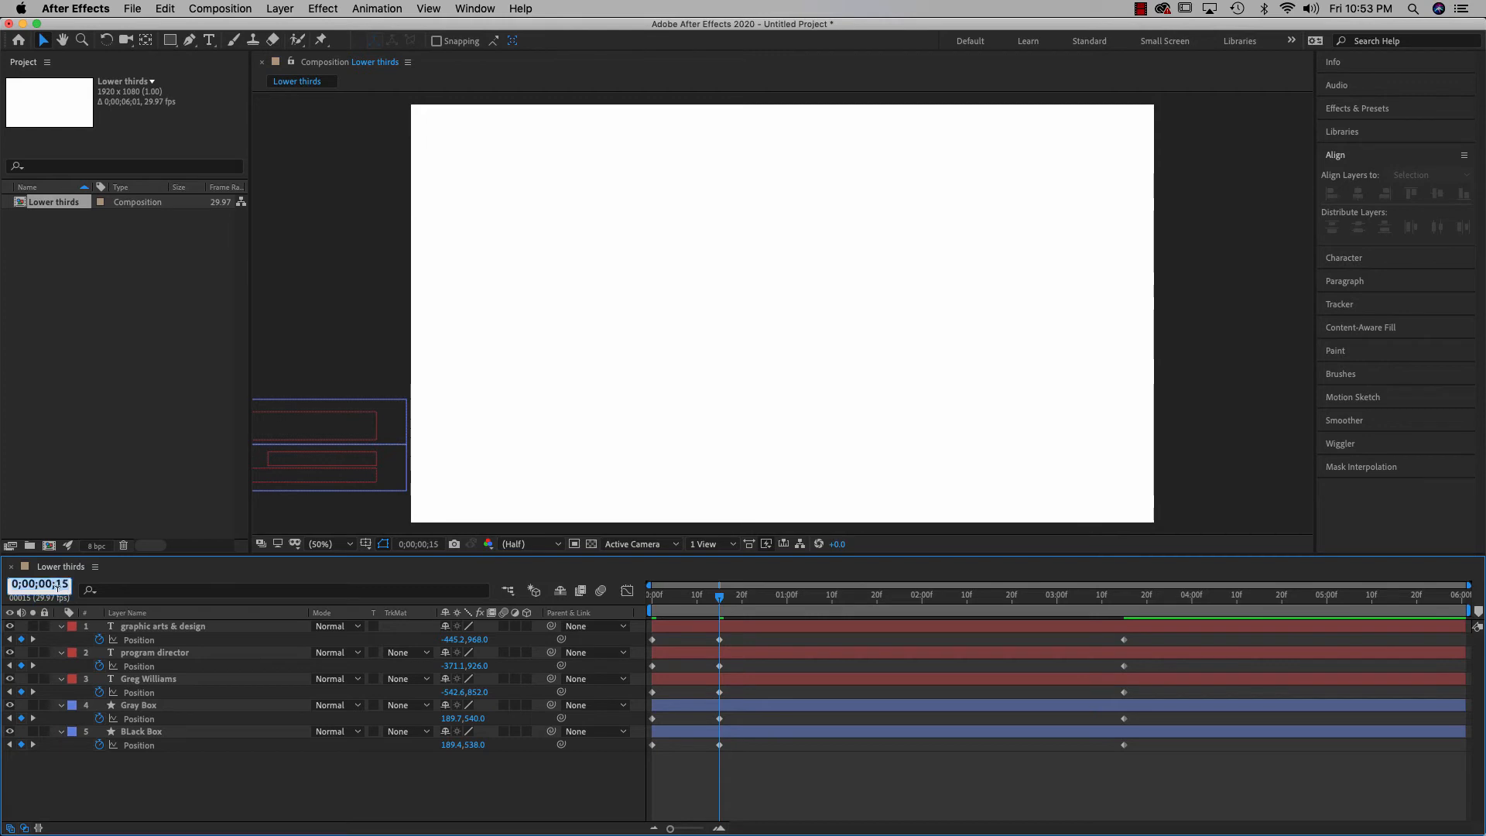
type("100")
key("Return")
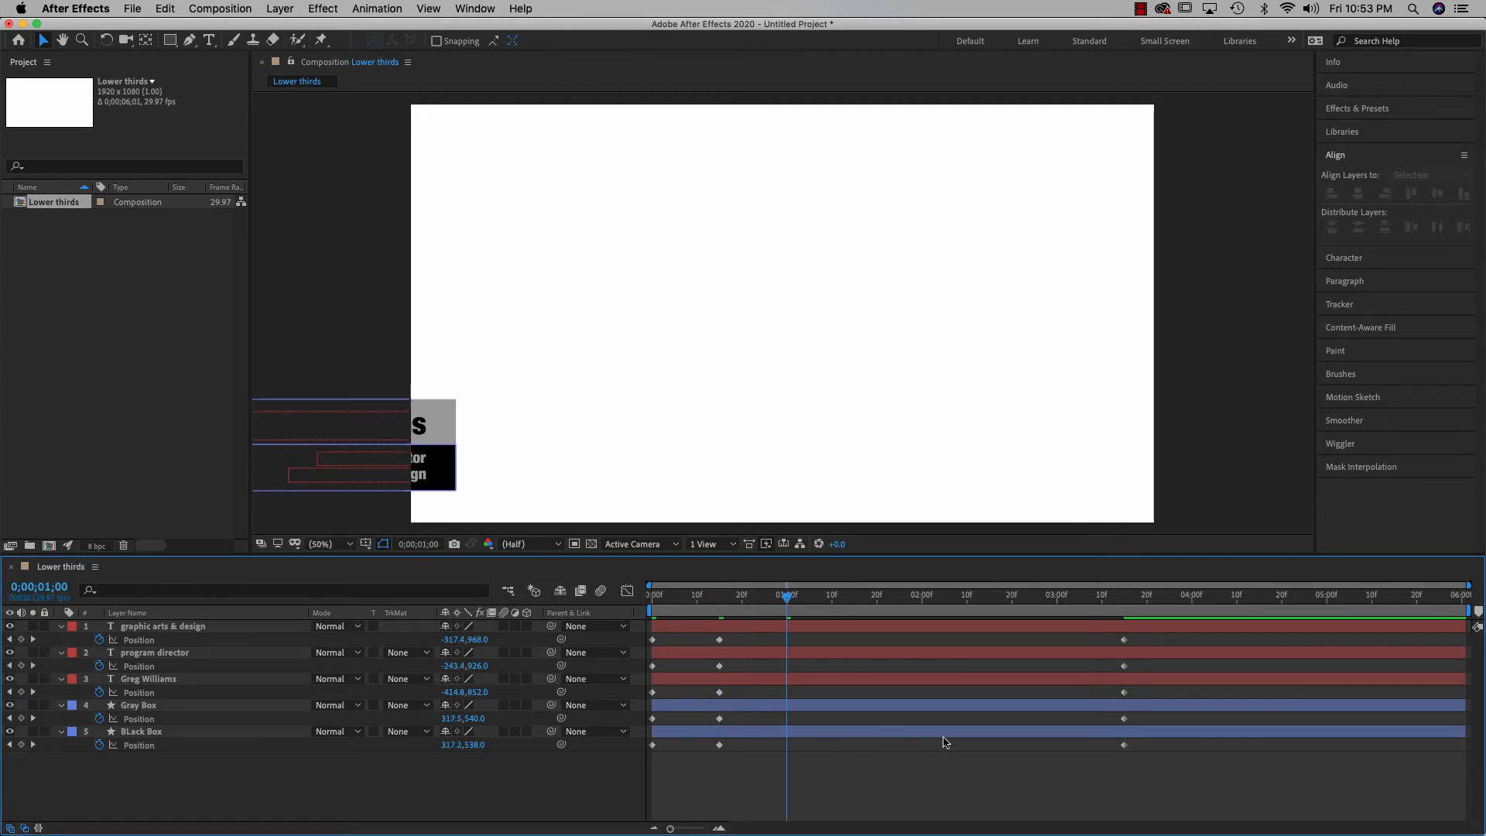
left_click(1125, 747)
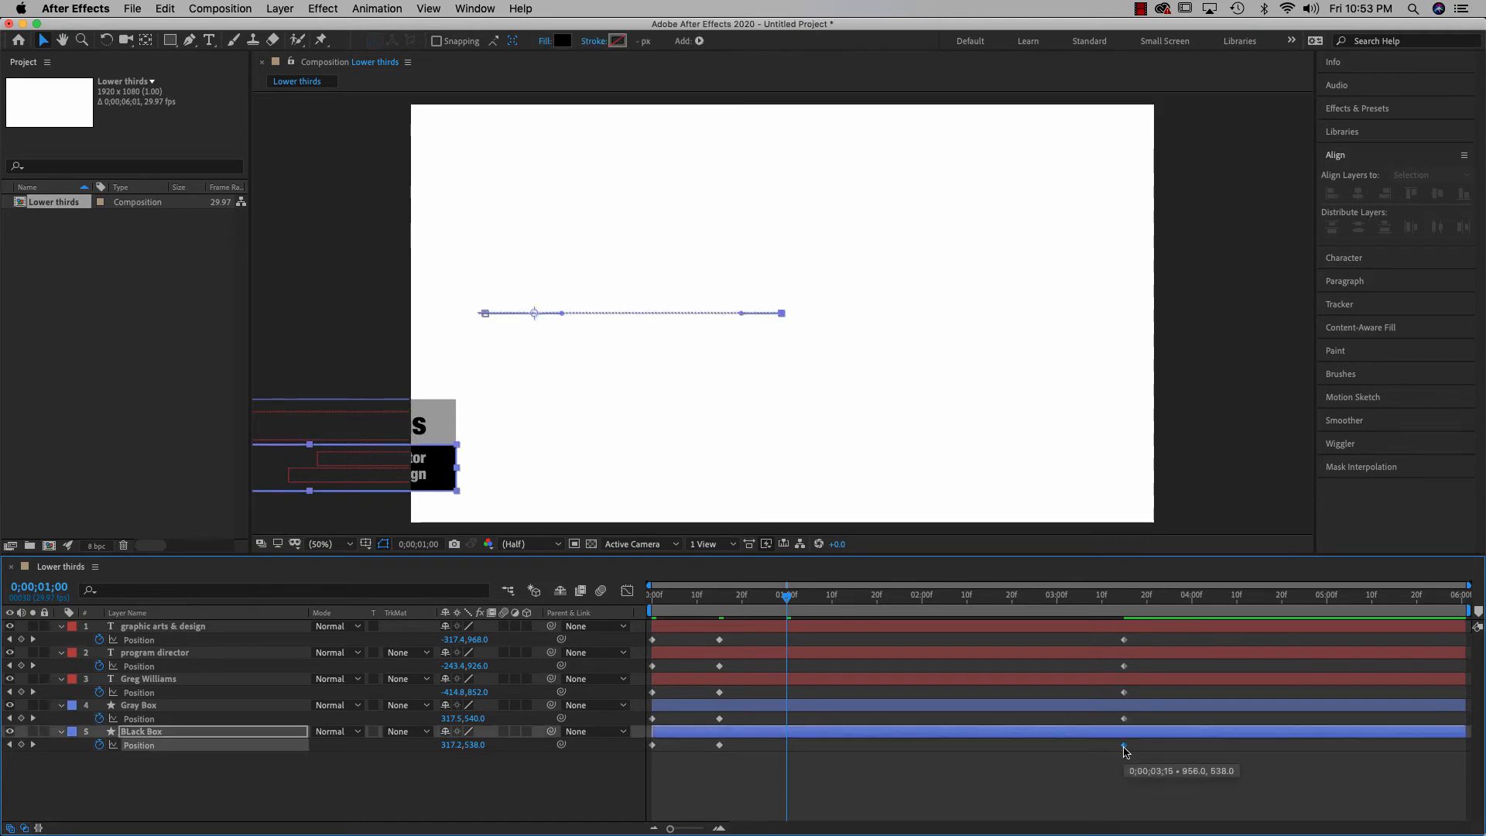
left_click(1125, 719)
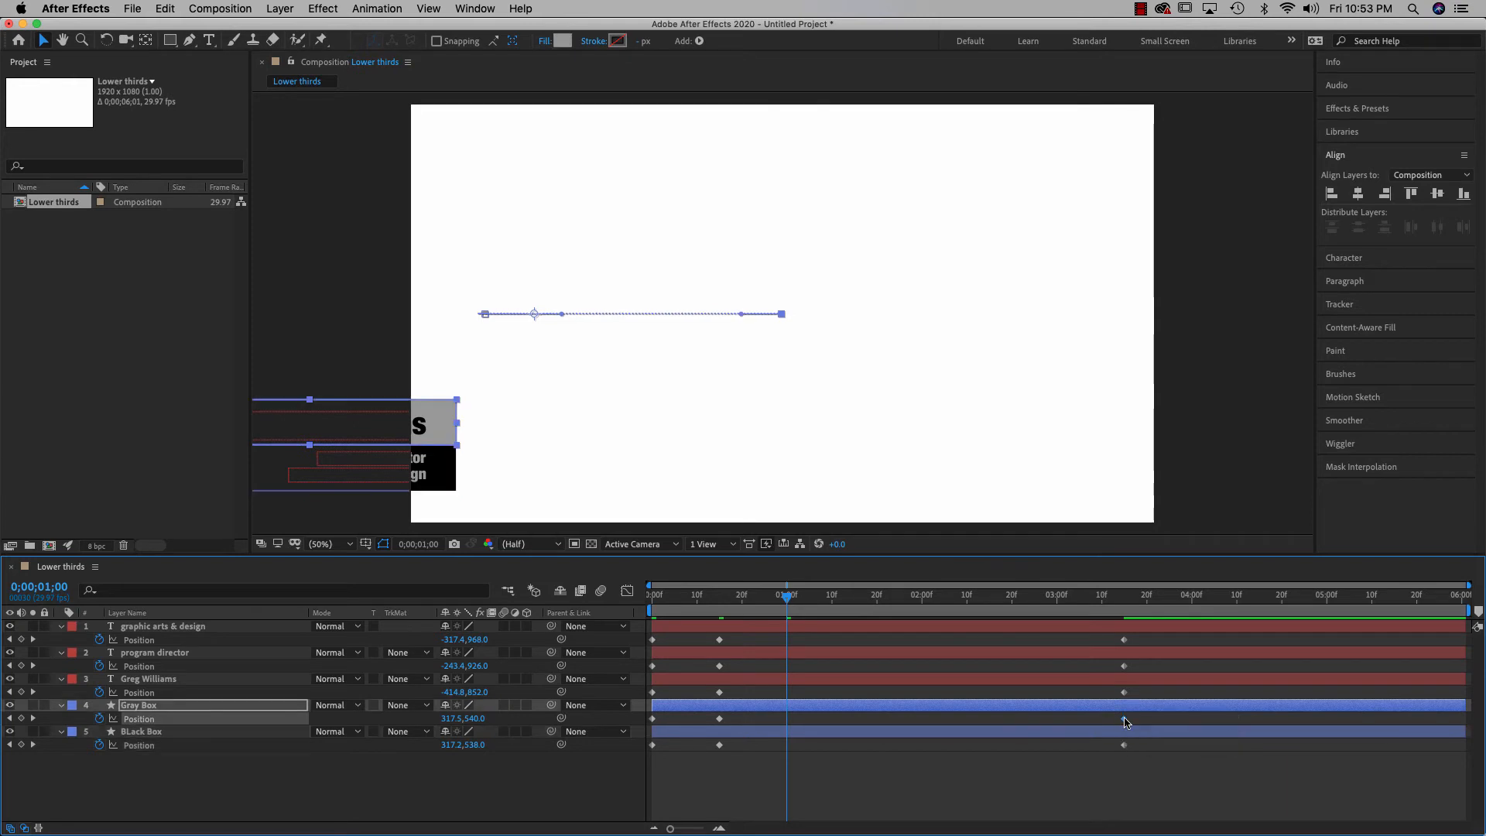
left_click_drag(1124, 719, 786, 722)
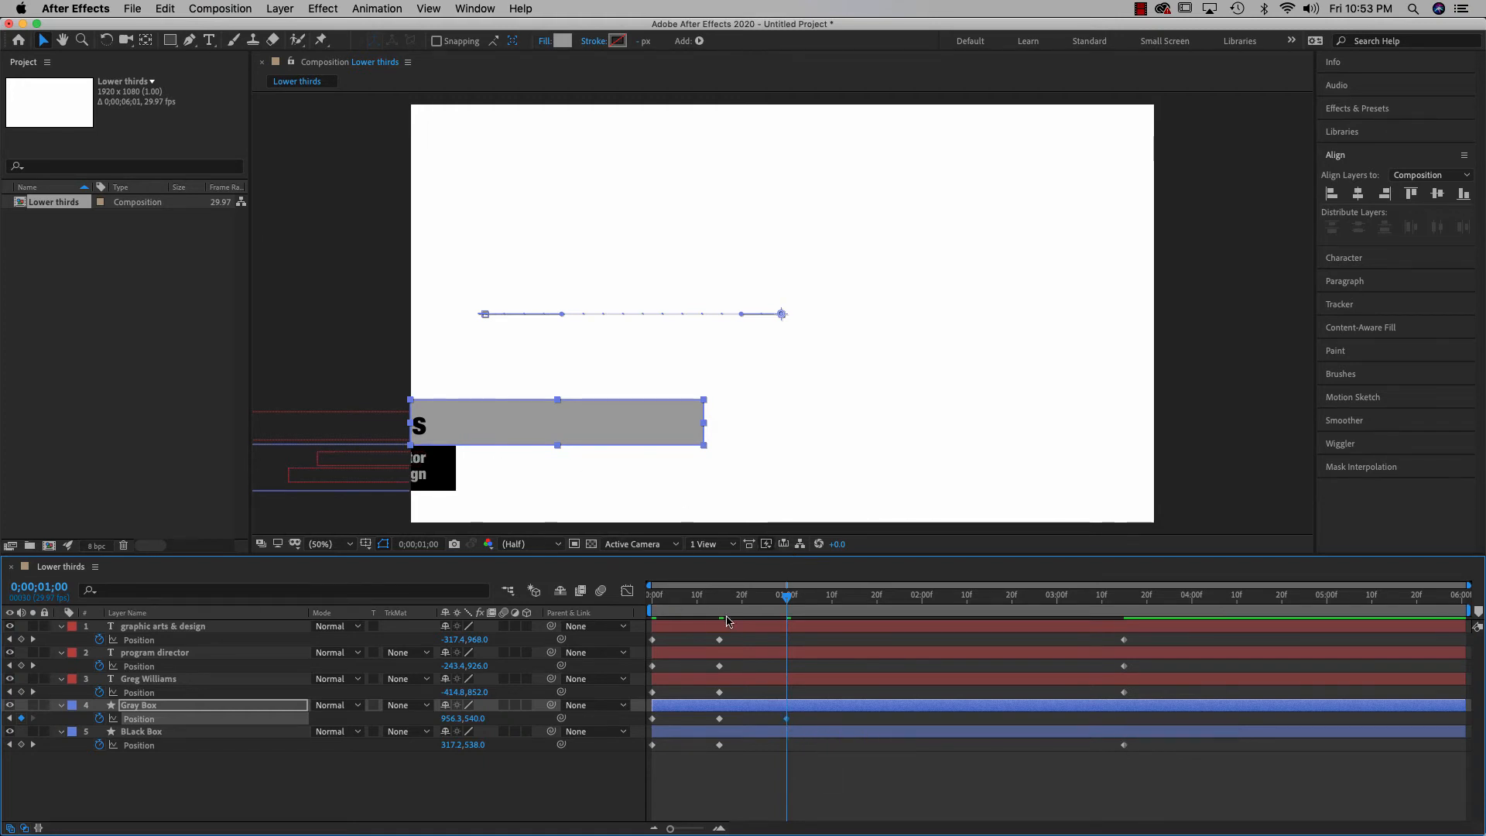
mouse_move(787, 597)
left_mouse_down()
mouse_move(658, 600)
mouse_move(790, 612)
left_mouse_up()
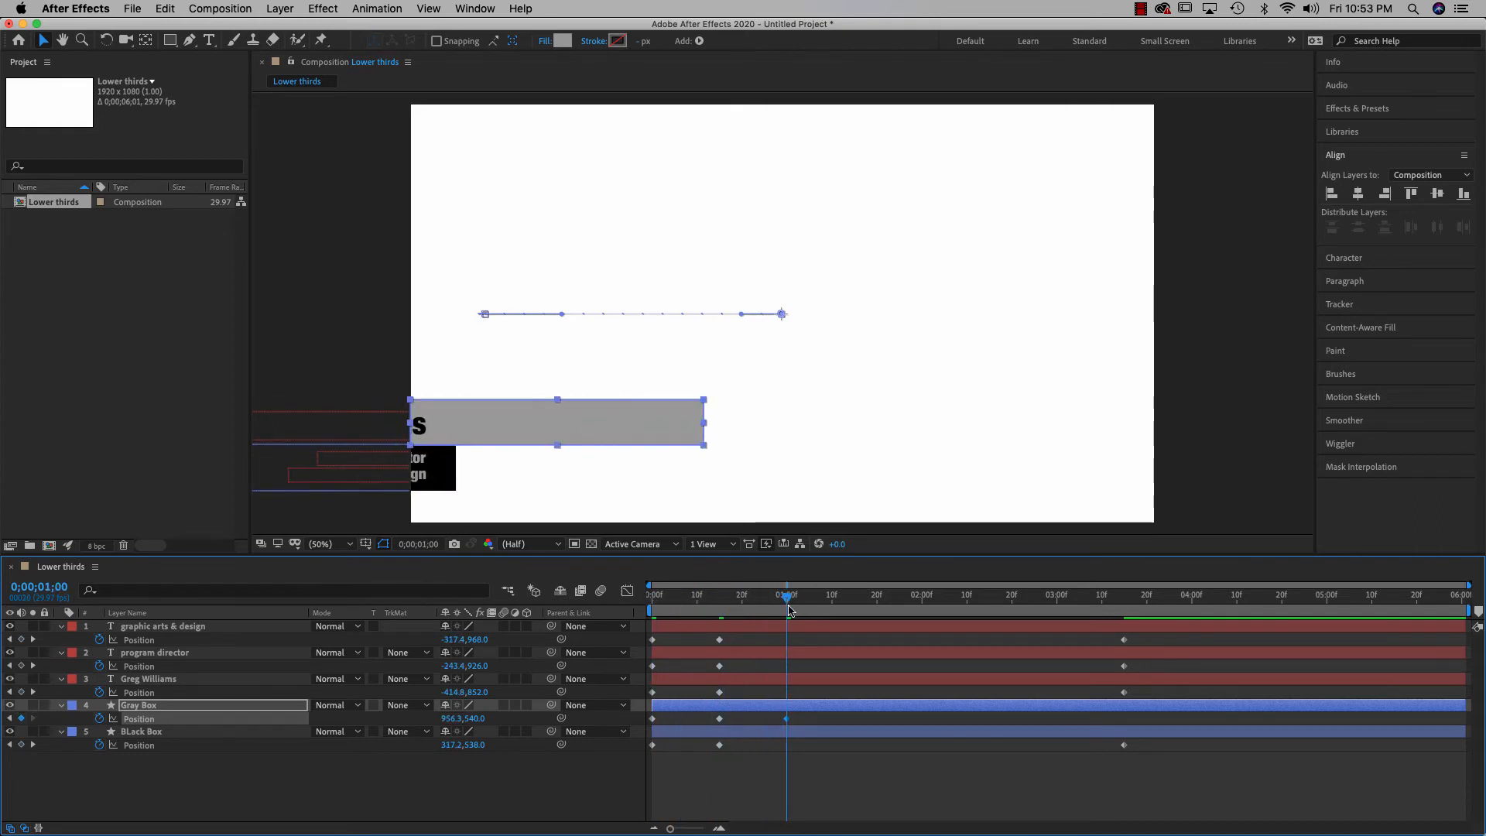
Shift the Black Box's Position keyframes to 0;00;01;00 and 0;00;01;15
left_click(719, 748)
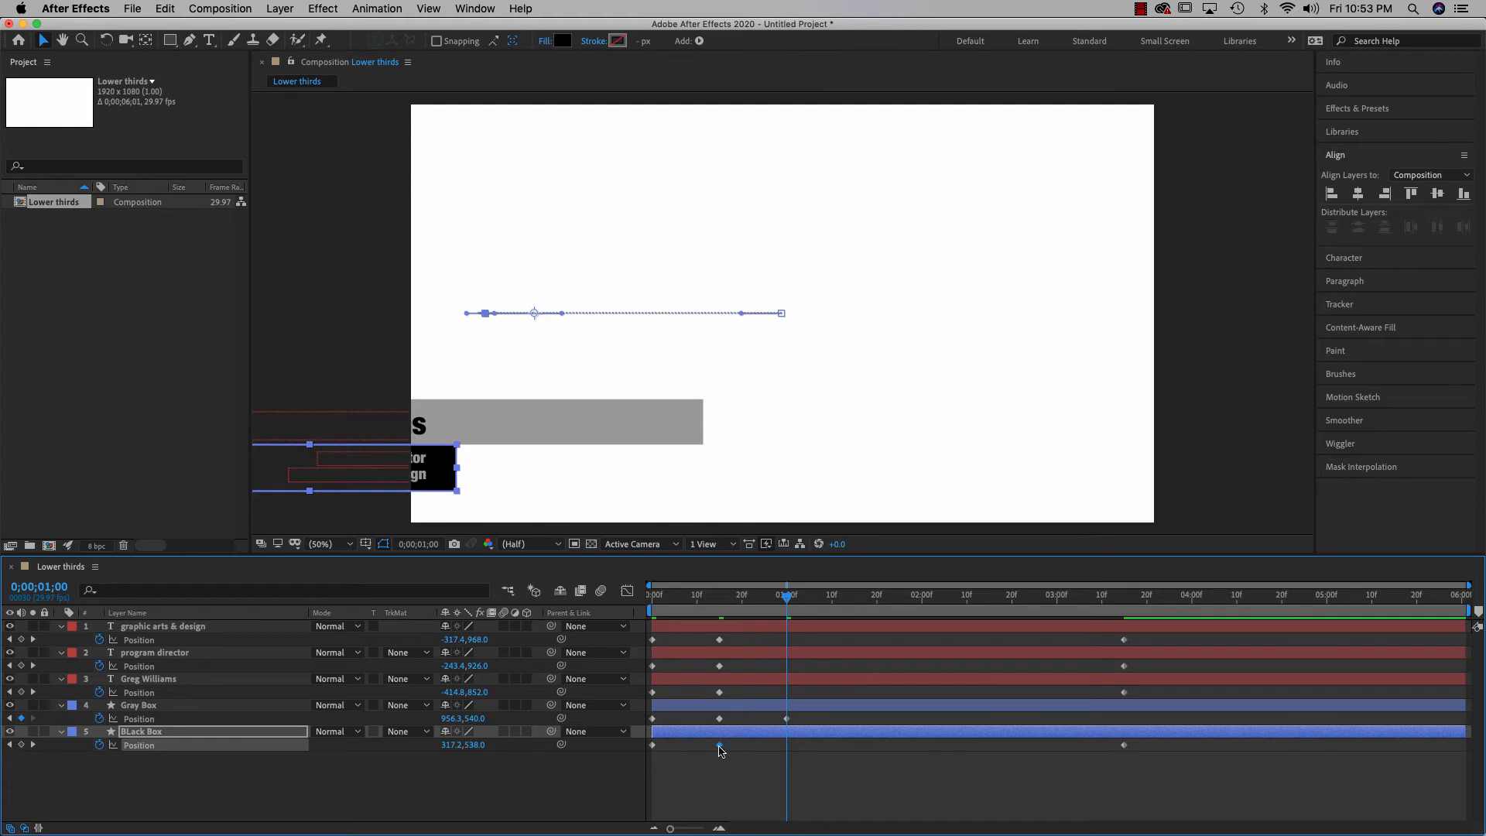
left_click_drag(720, 748, 789, 747)
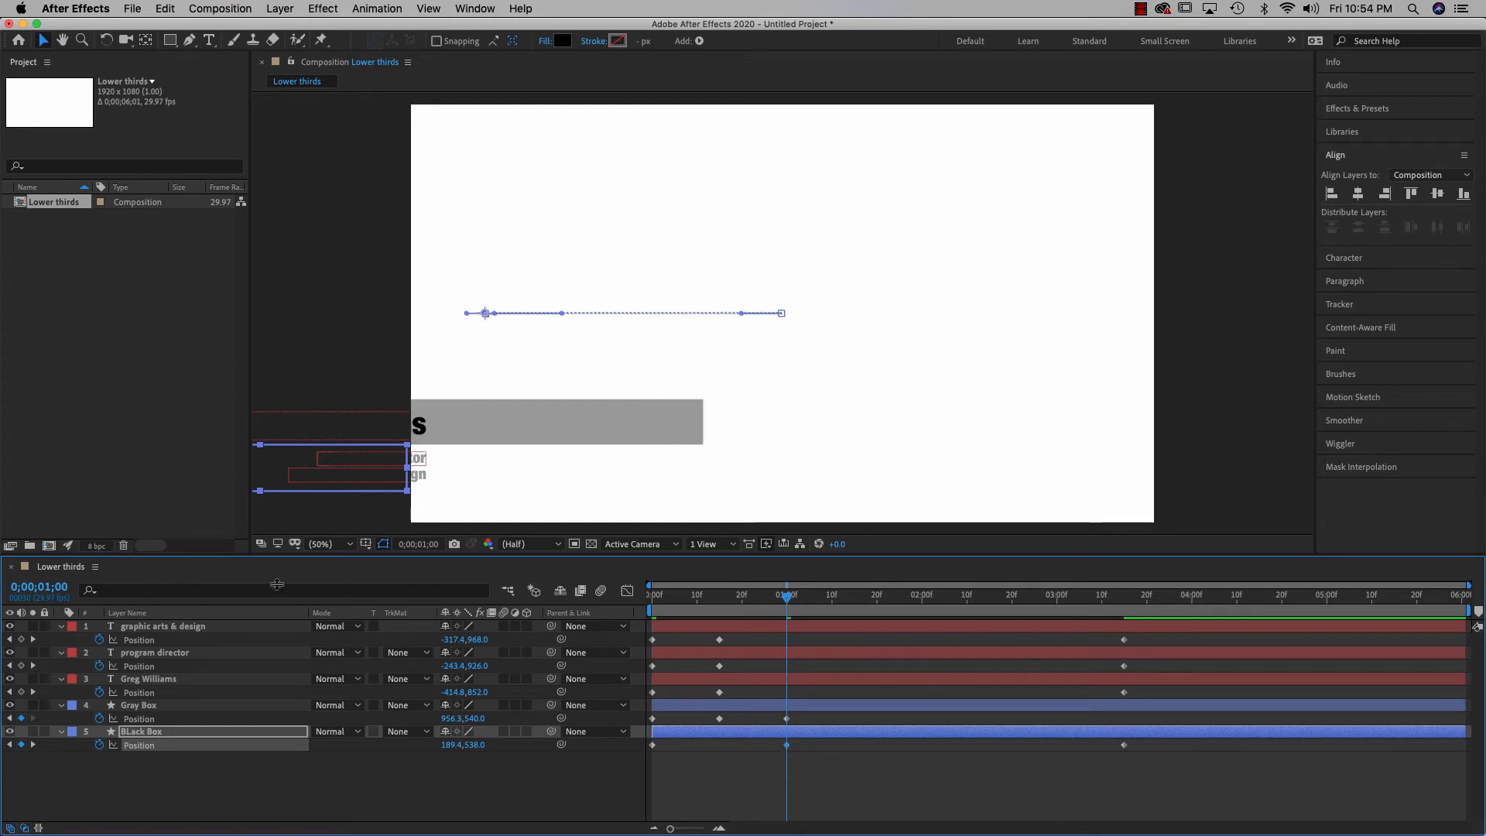
left_click(51, 587)
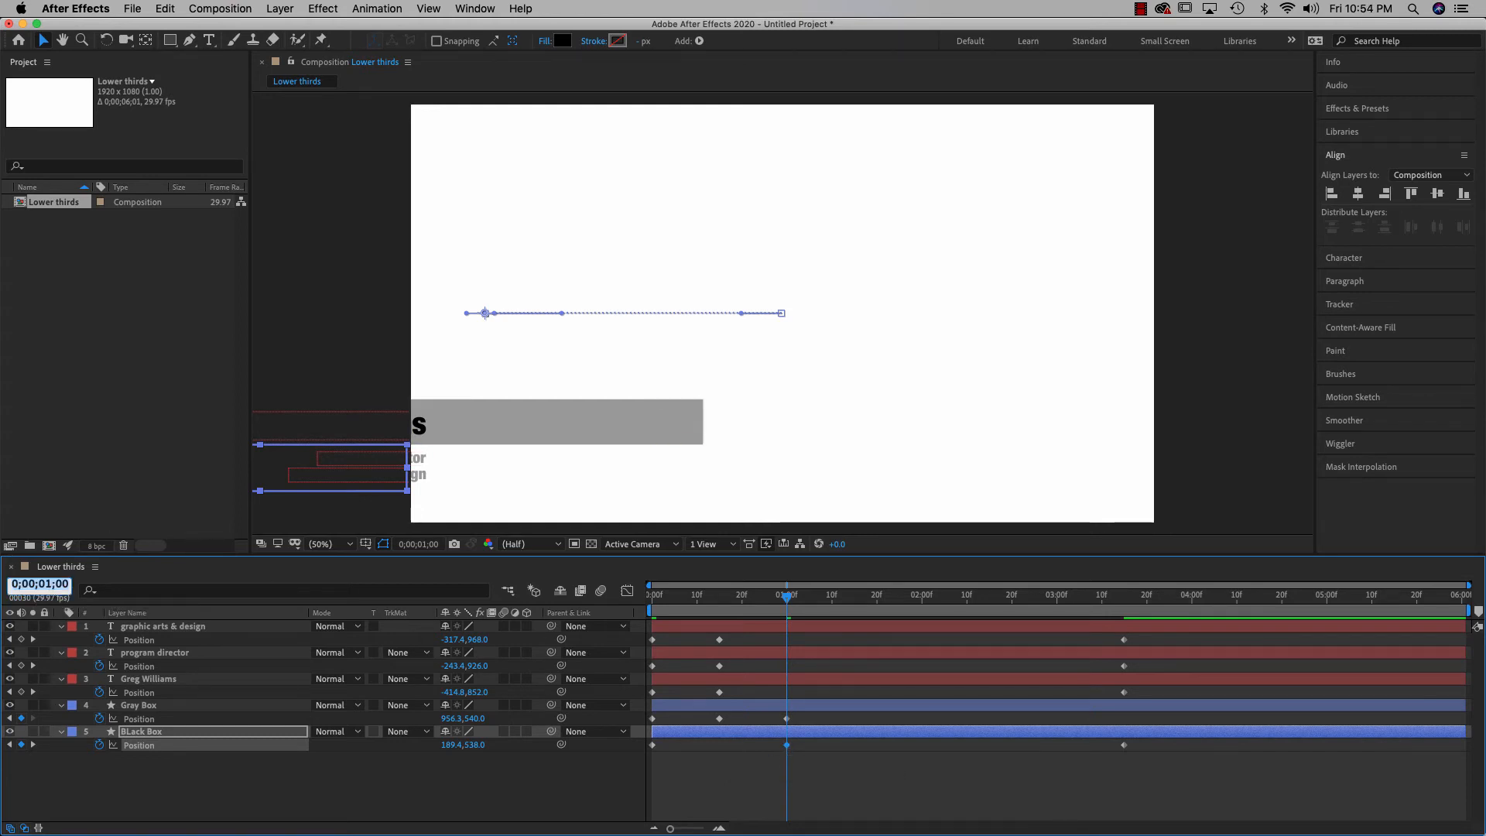
type("115")
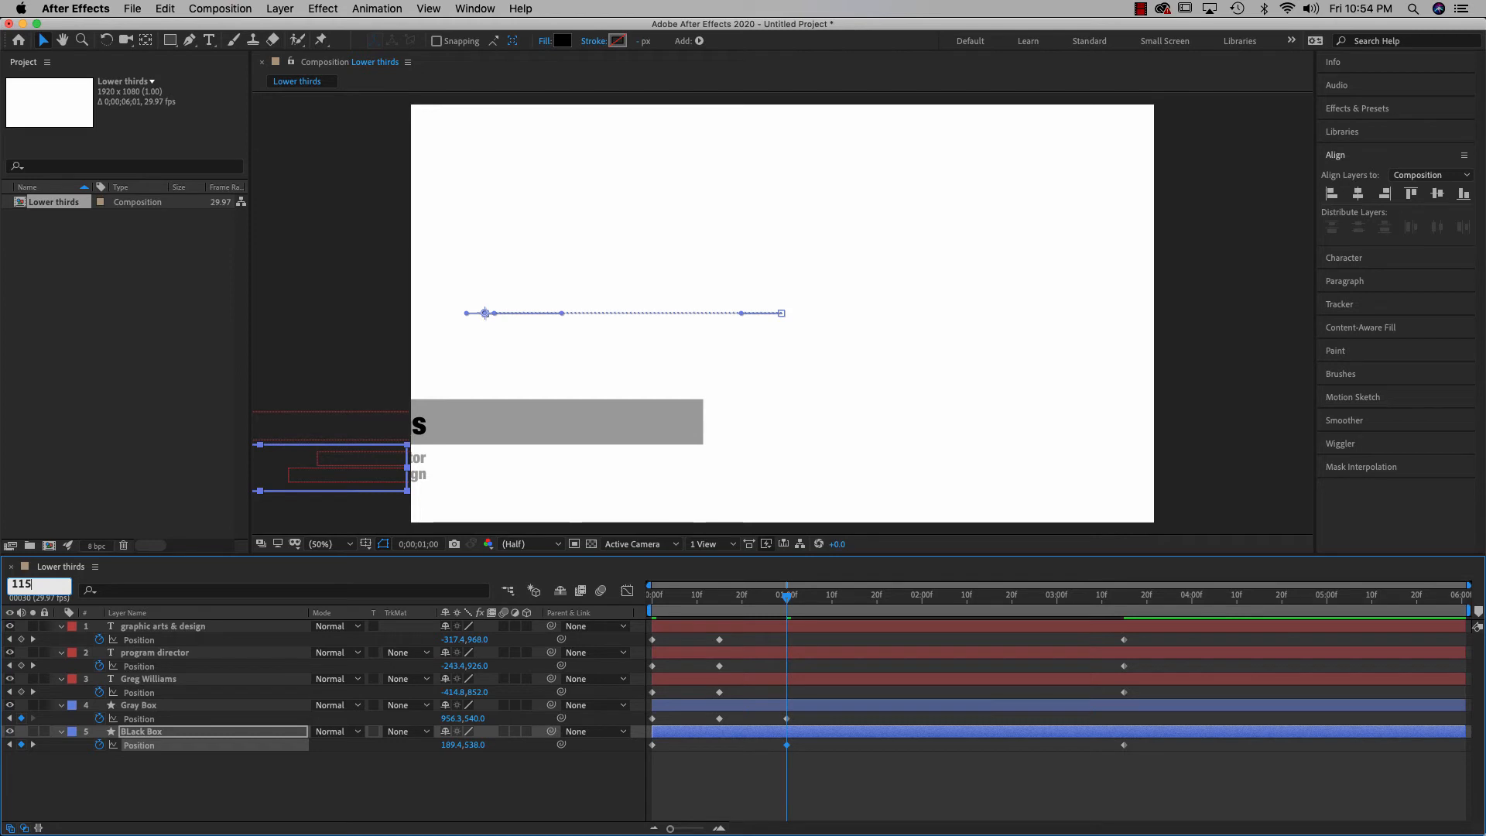
key("Return")
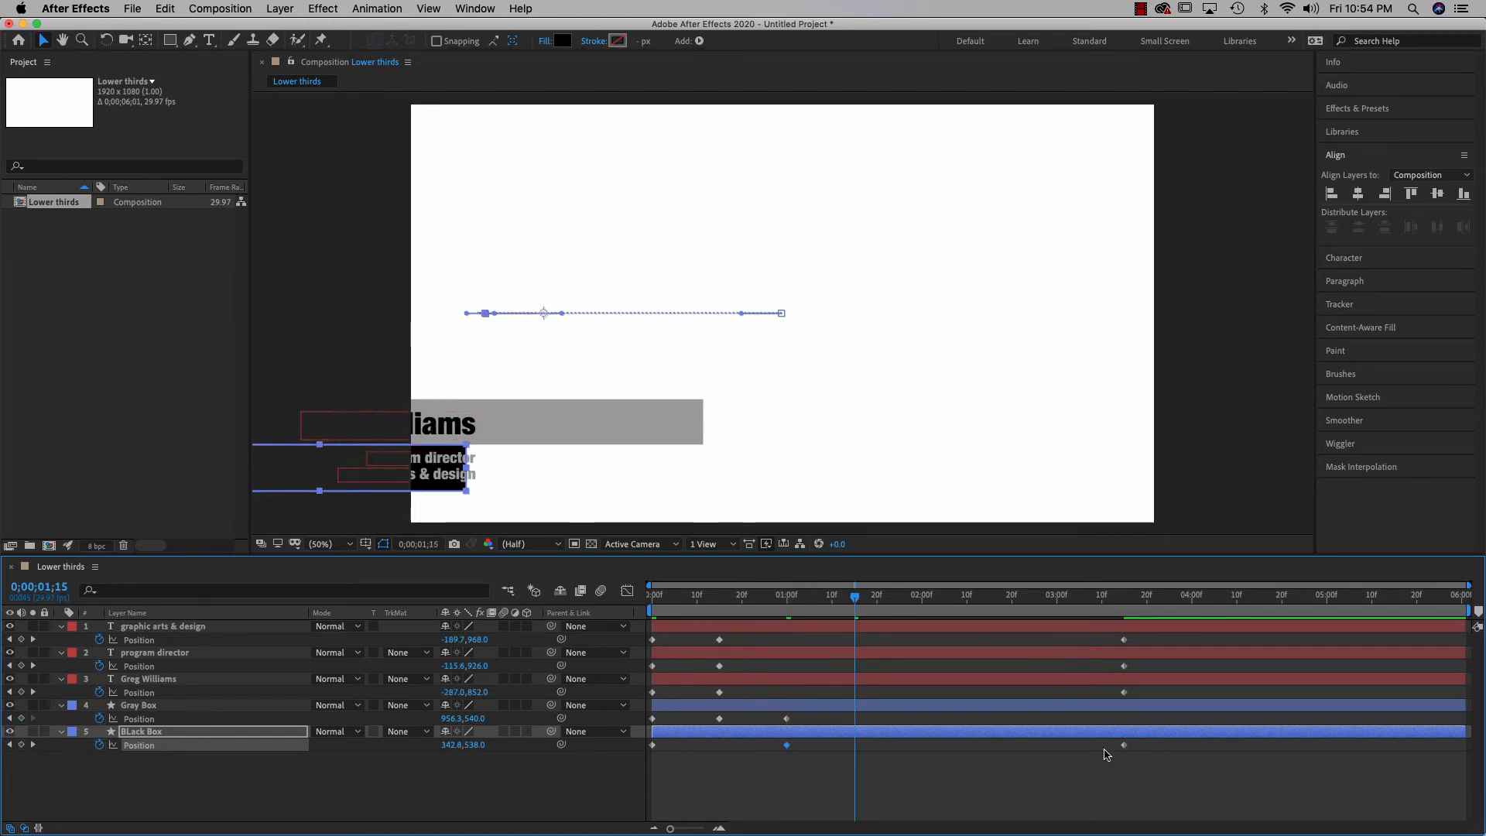
left_click_drag(1124, 746, 862, 746)
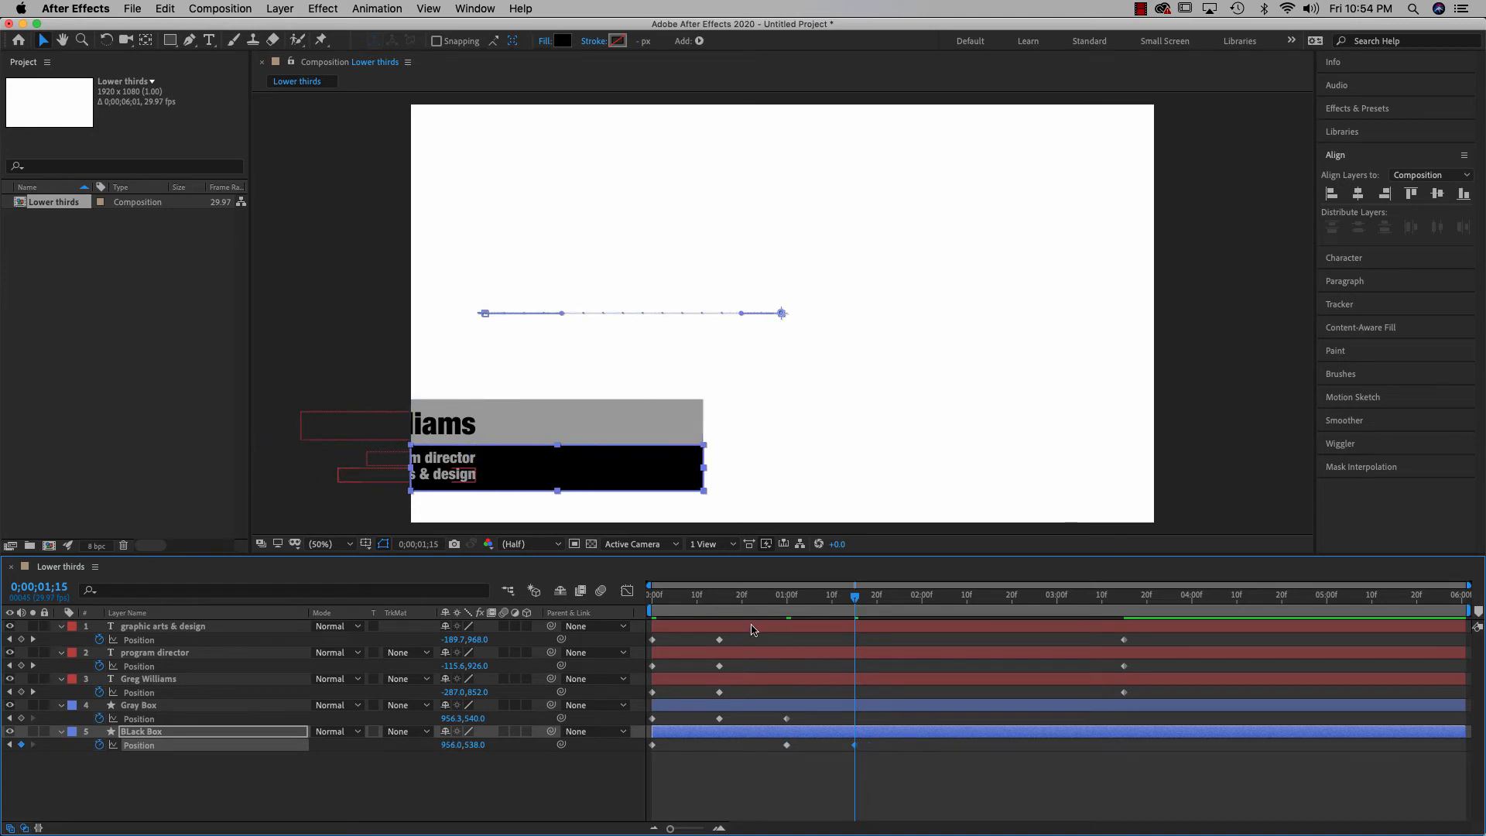
left_click_drag(854, 597, 854, 629)
left_click(719, 693)
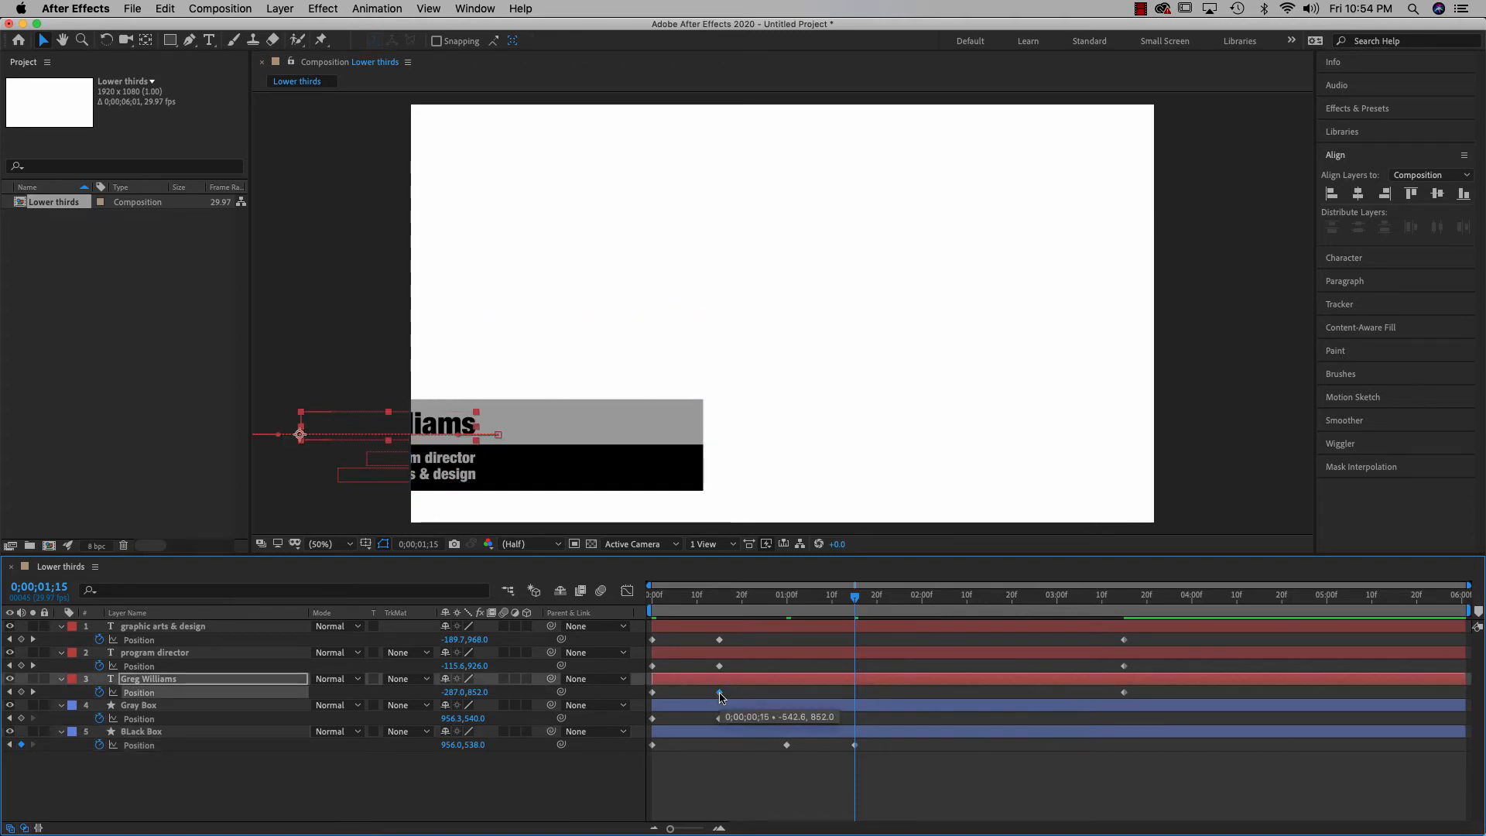
left_click_drag(720, 696, 855, 708)
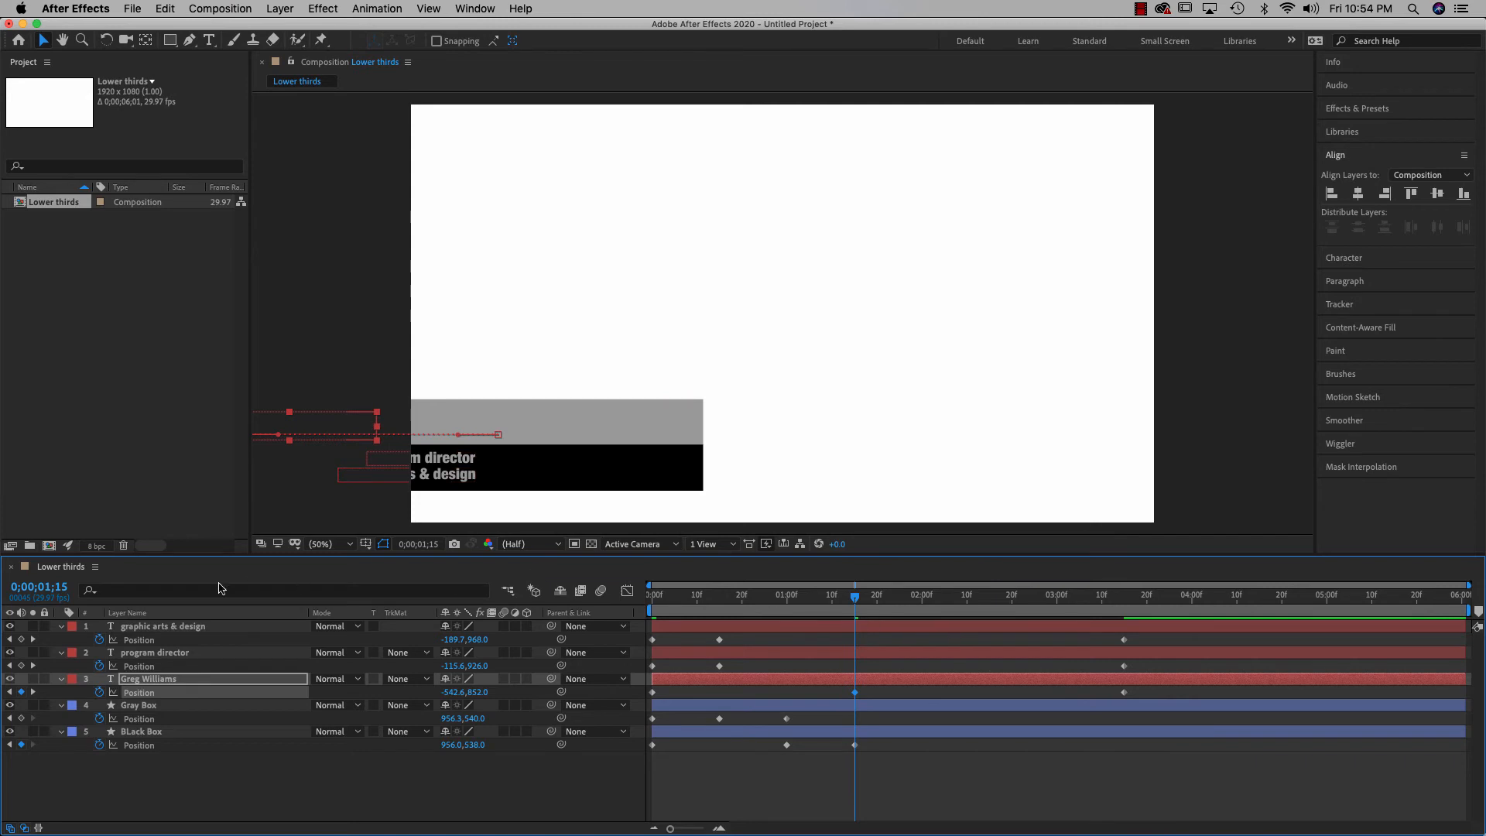
left_click(58, 587)
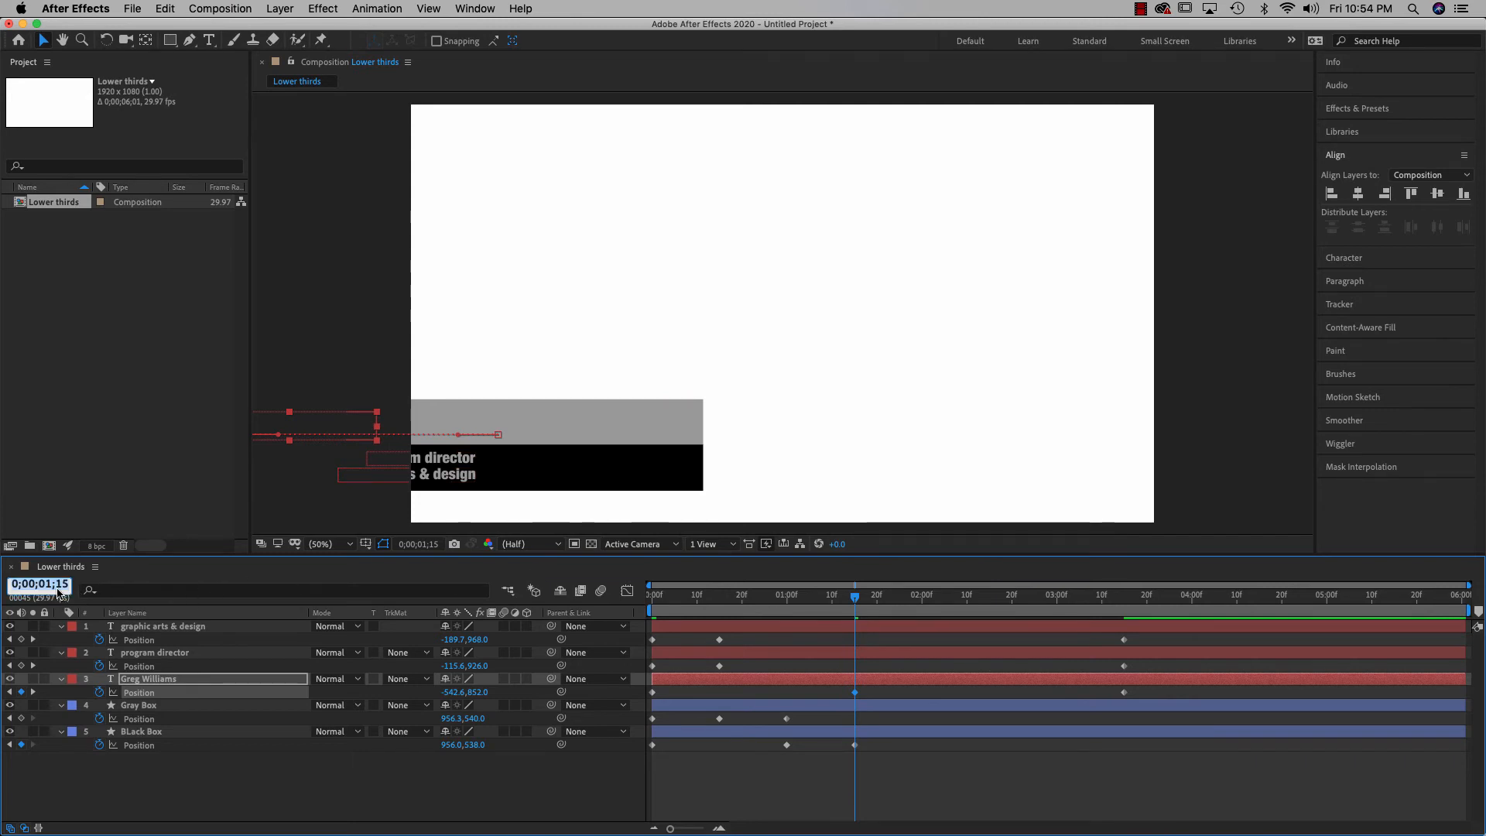
type("2")
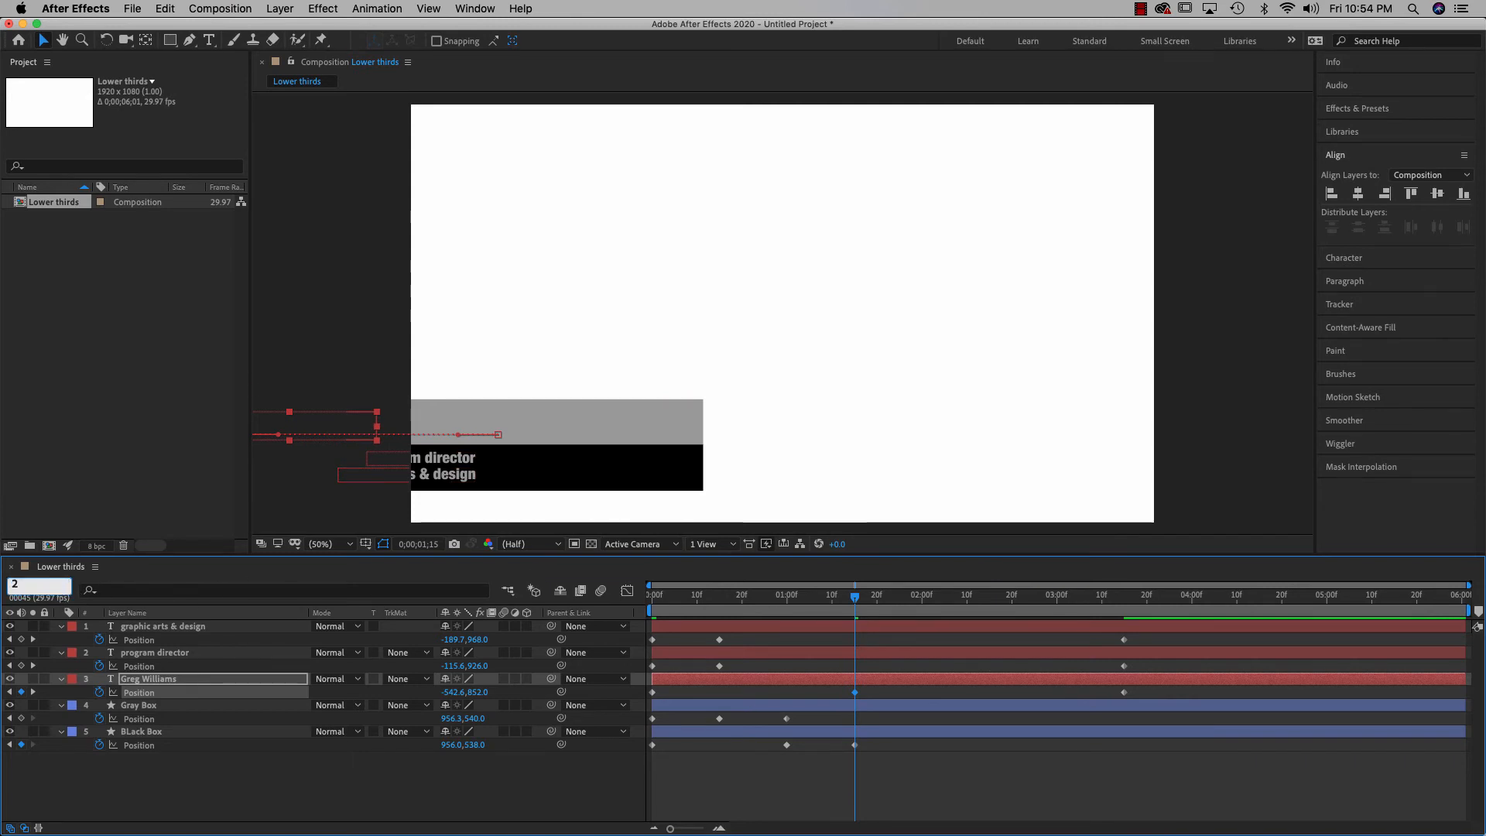
type(";00")
key("Return")
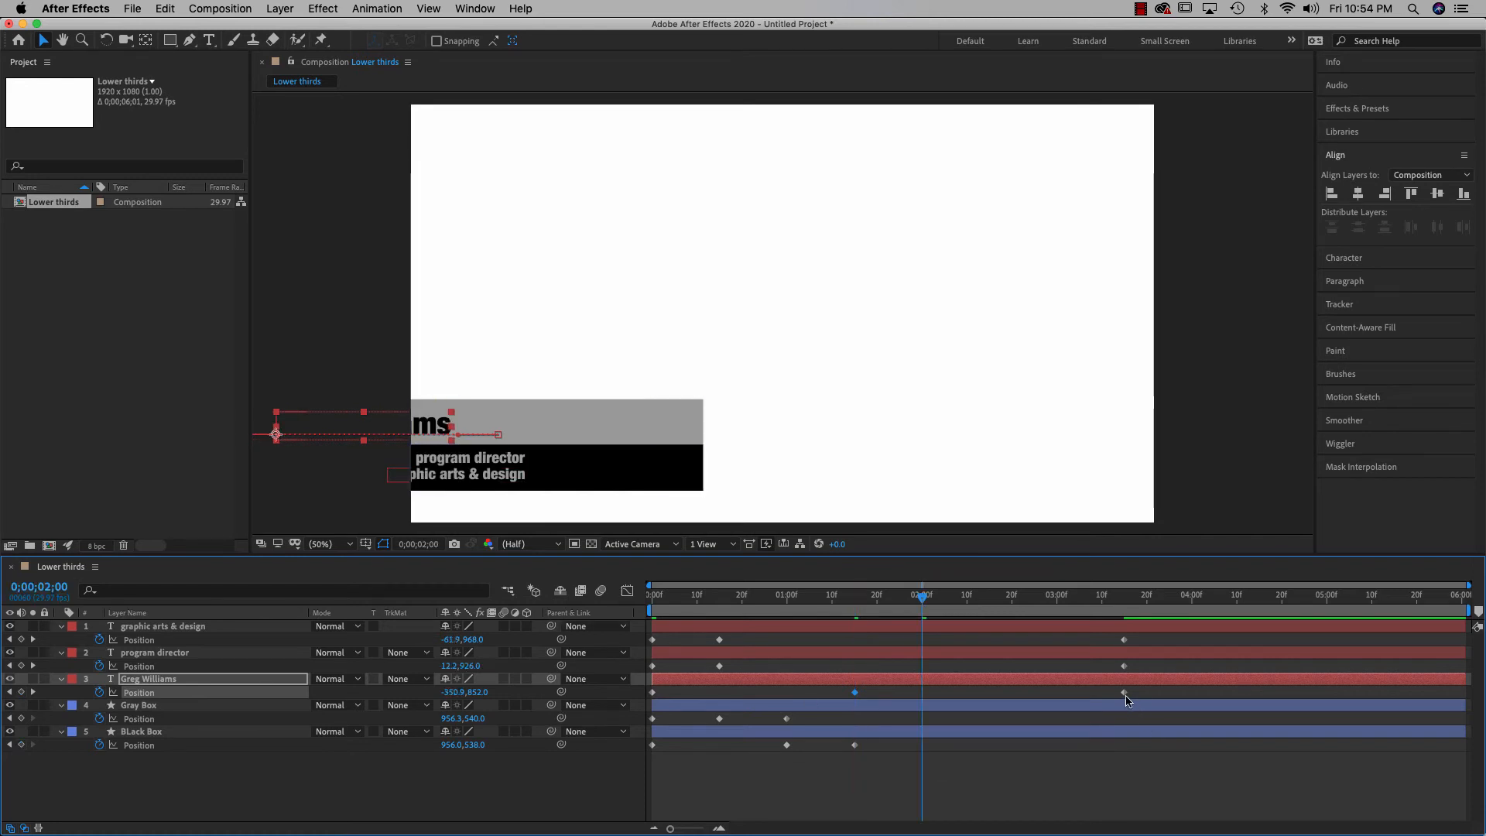
left_click_drag(1125, 697, 931, 698)
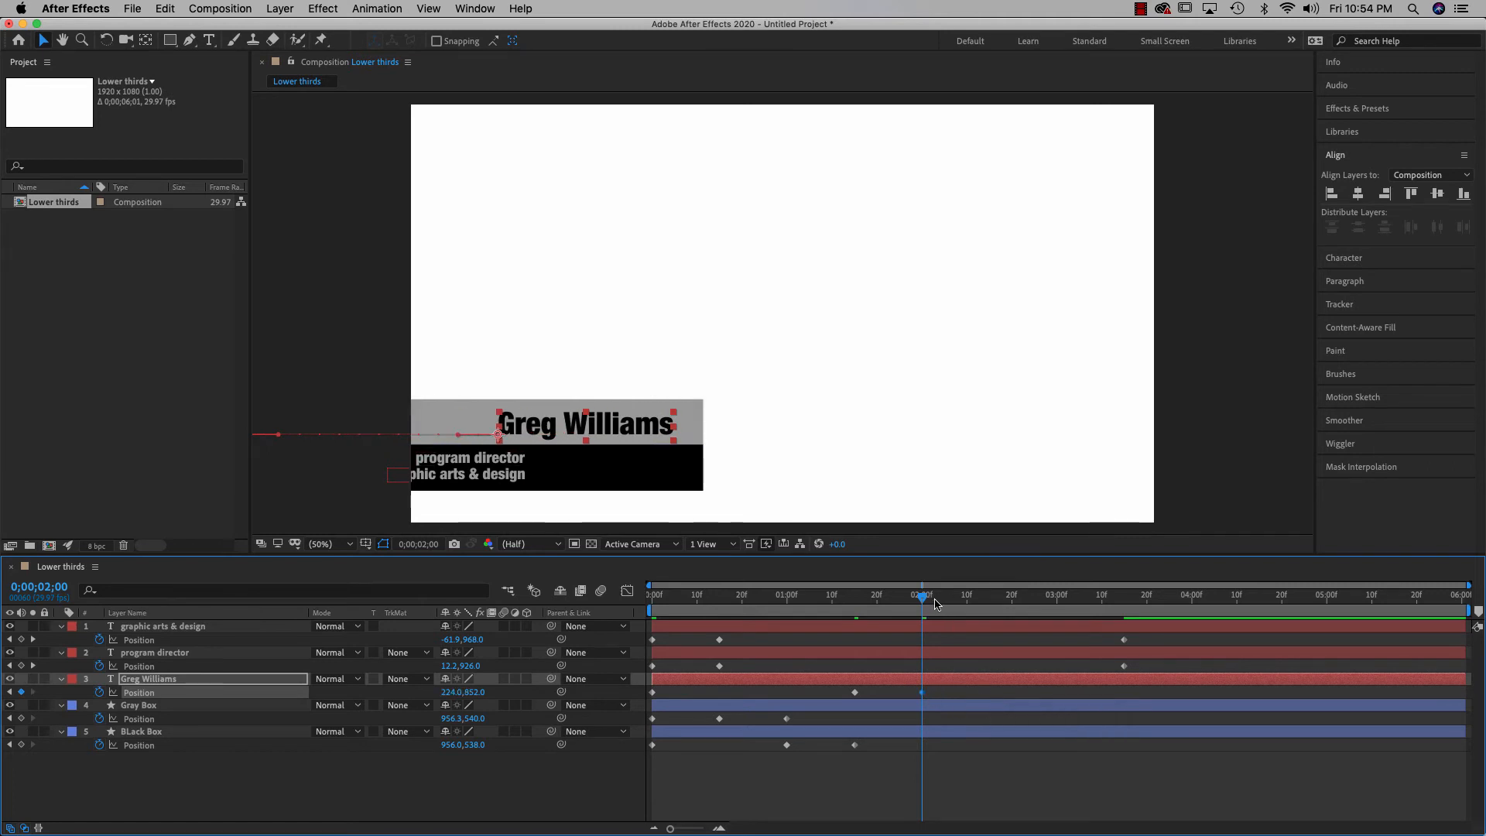
Retime program director's Position keyframes to 2;00 and 2;15
left_click(720, 666)
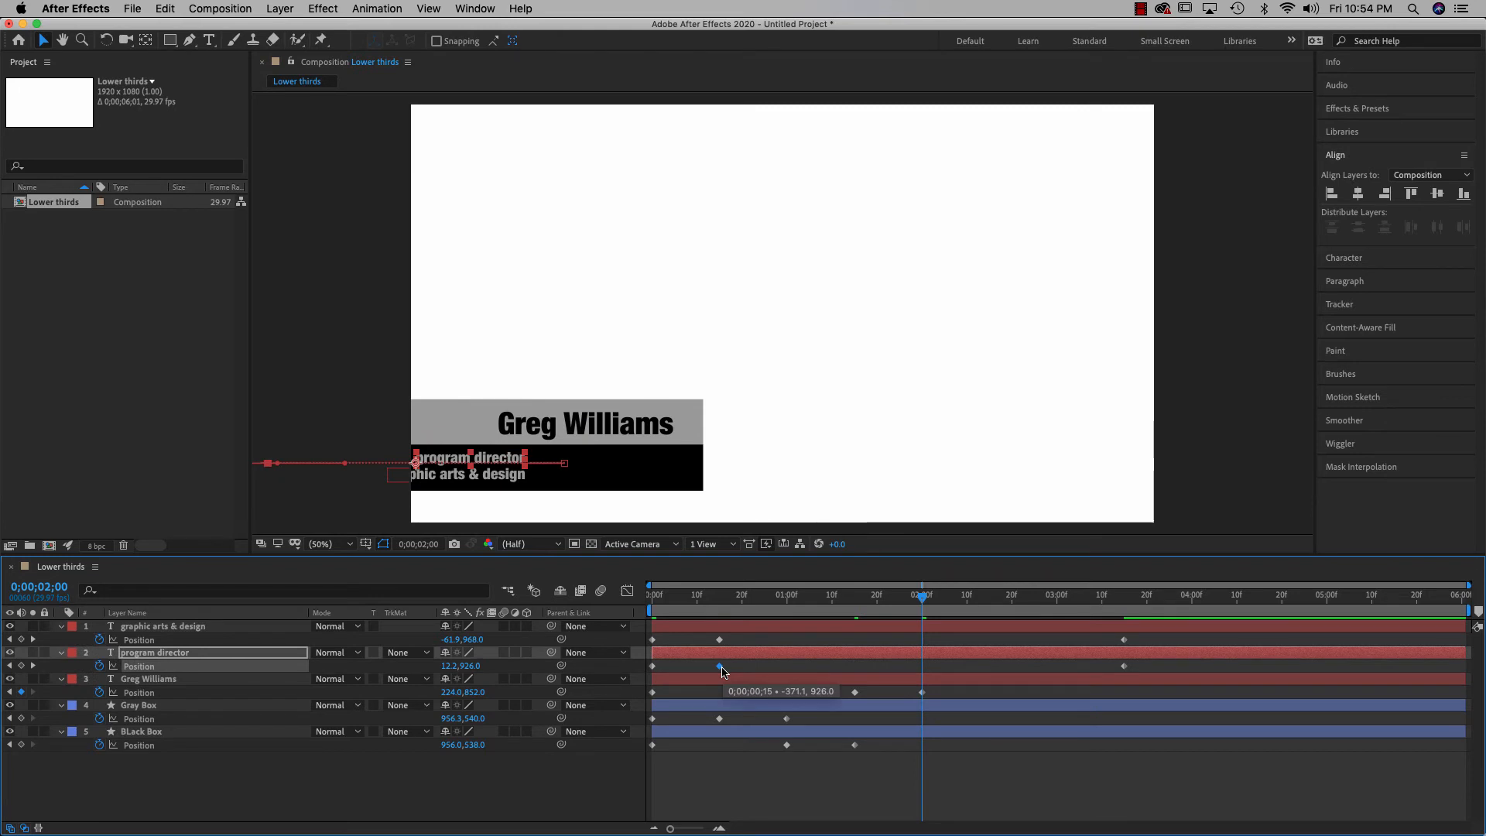
left_click_drag(722, 670, 923, 688)
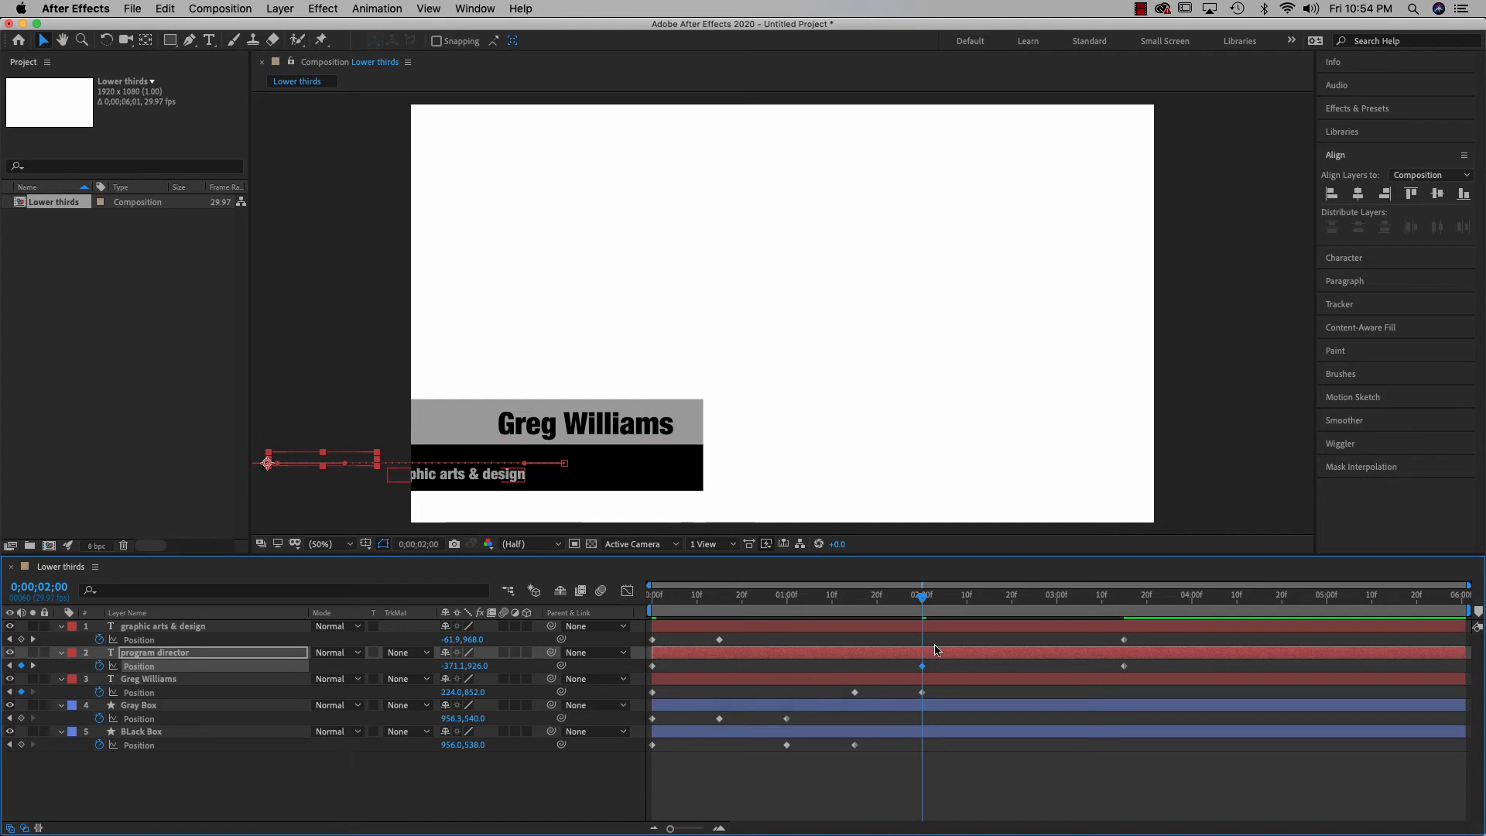
left_click(40, 586)
type("2;")
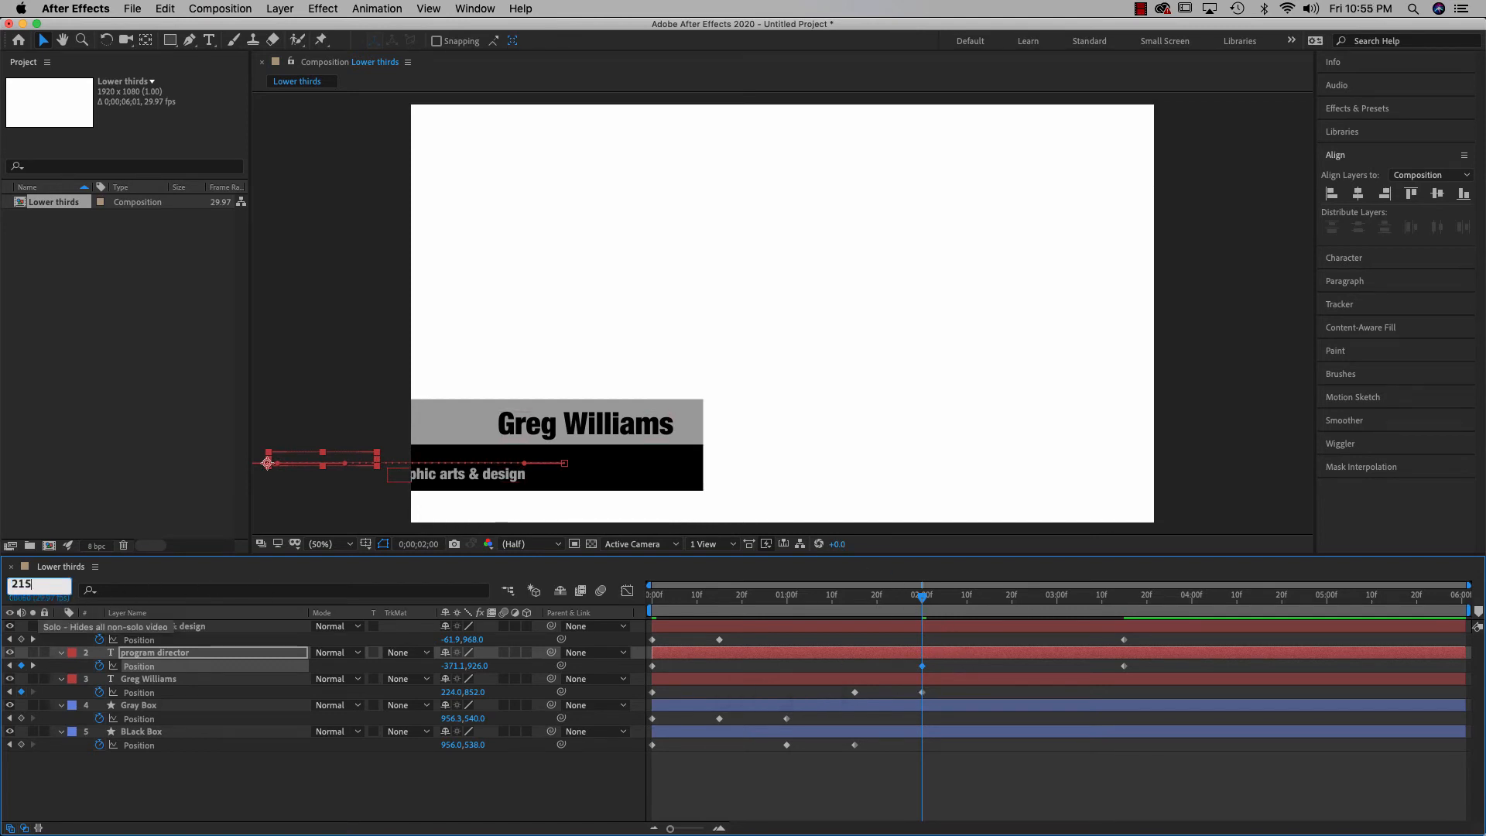
type("15")
key("Return")
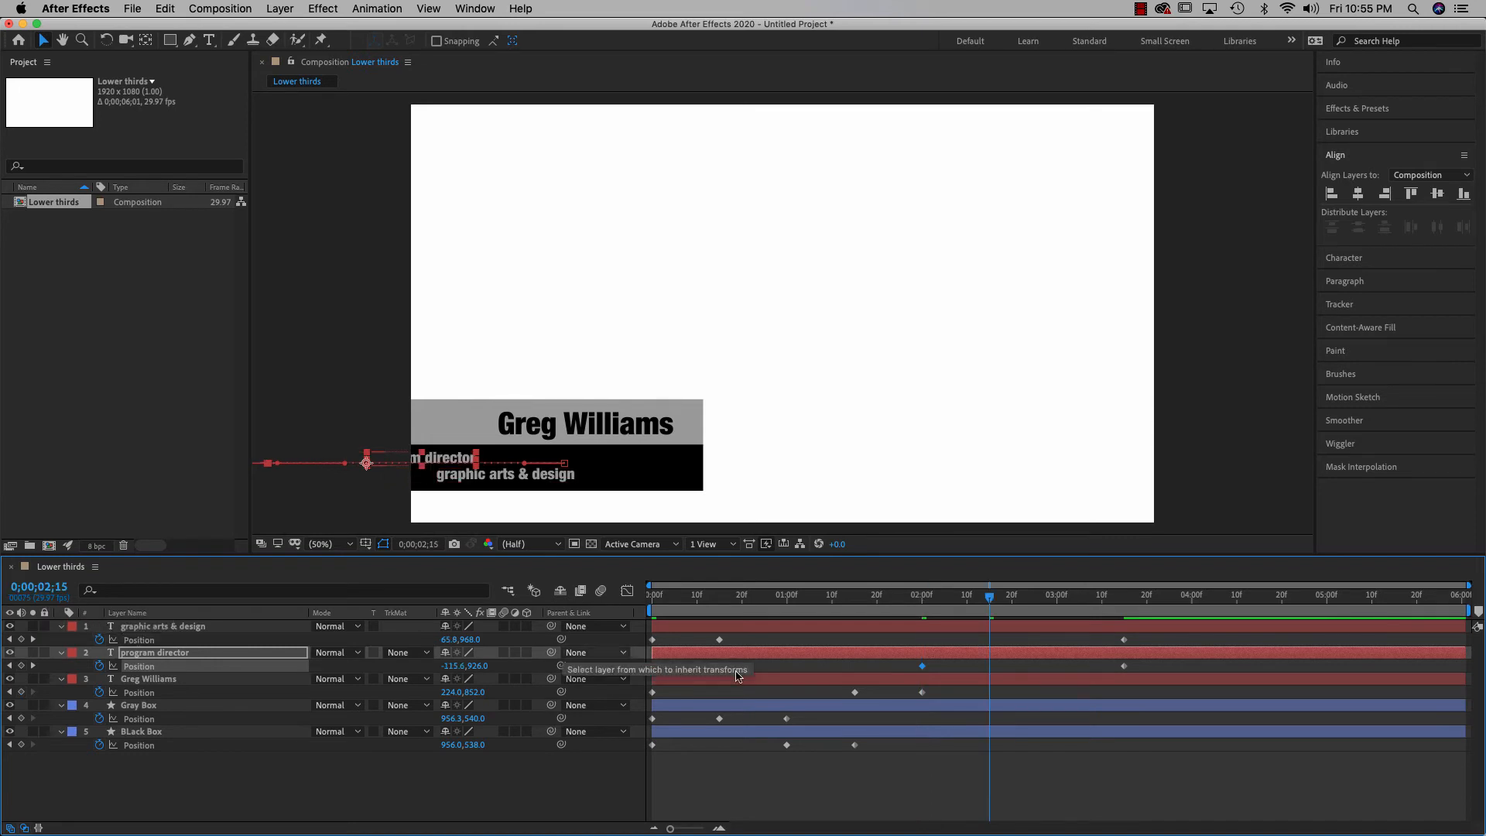
left_click_drag(1123, 667, 994, 667)
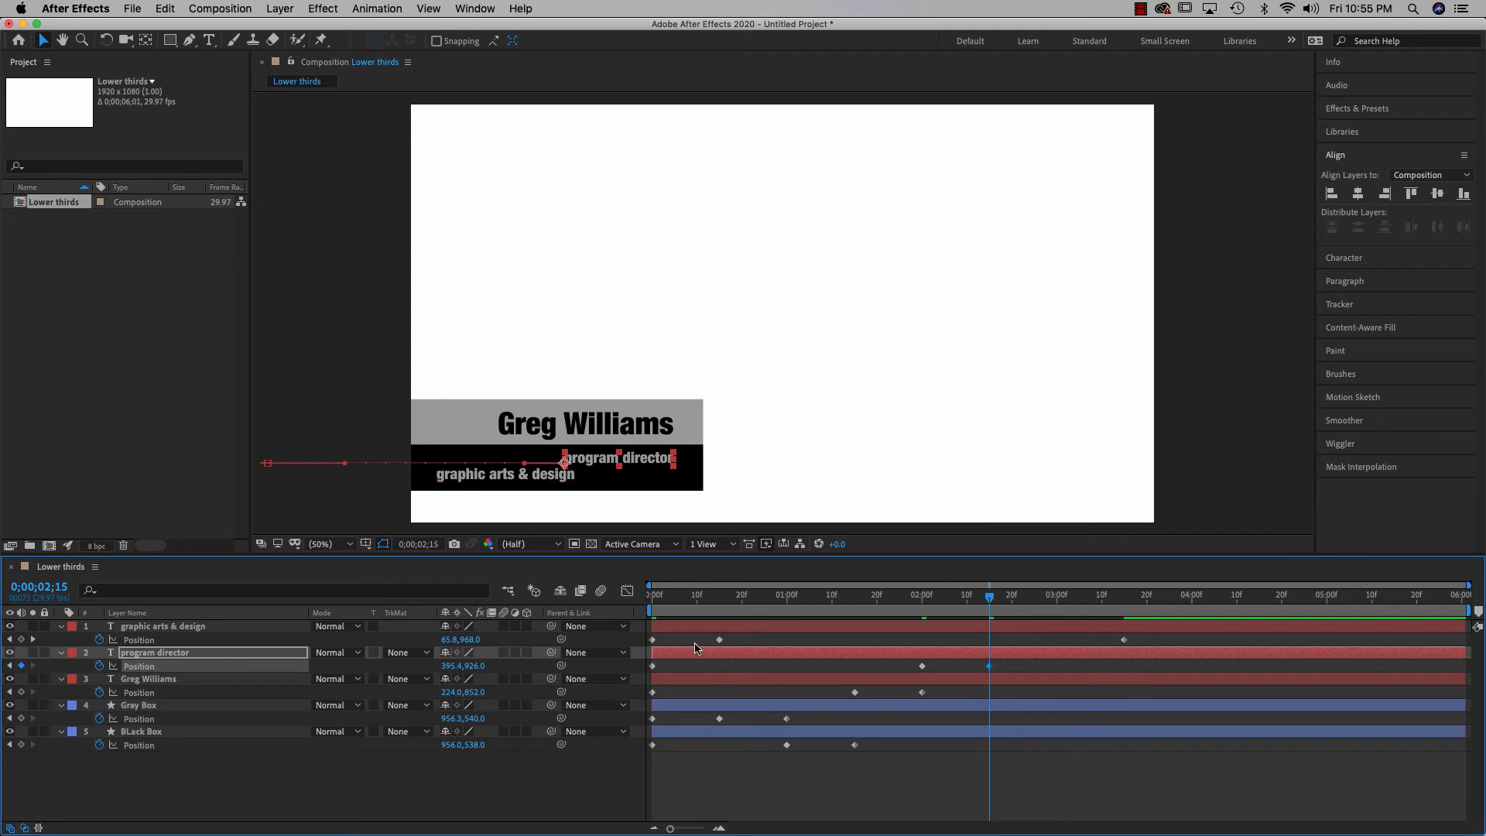
Retime graphic arts & design's Position keyframes to 2;15 and 3;00
left_click(719, 640)
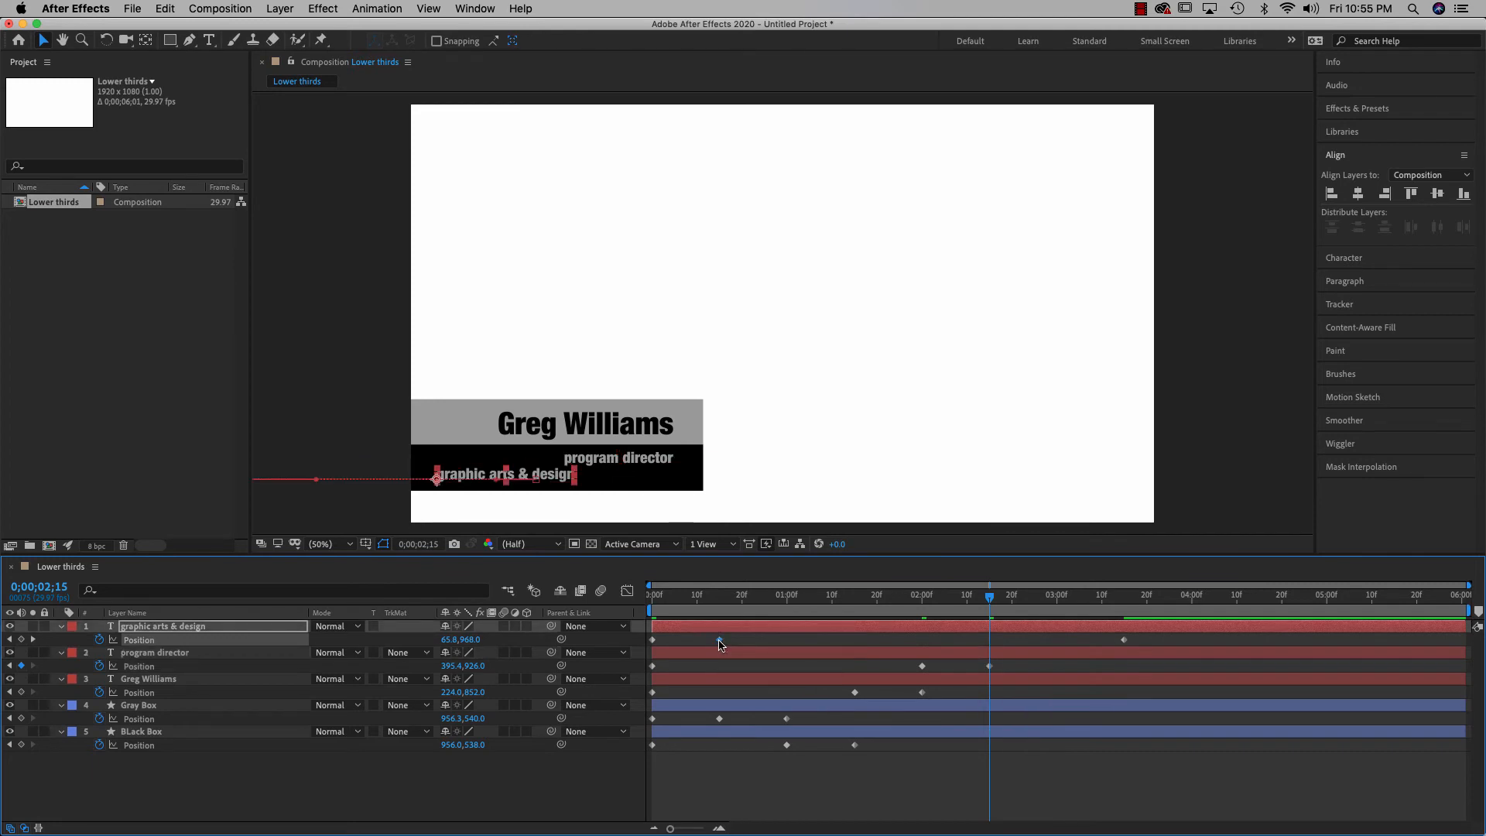
left_click_drag(719, 640, 989, 648)
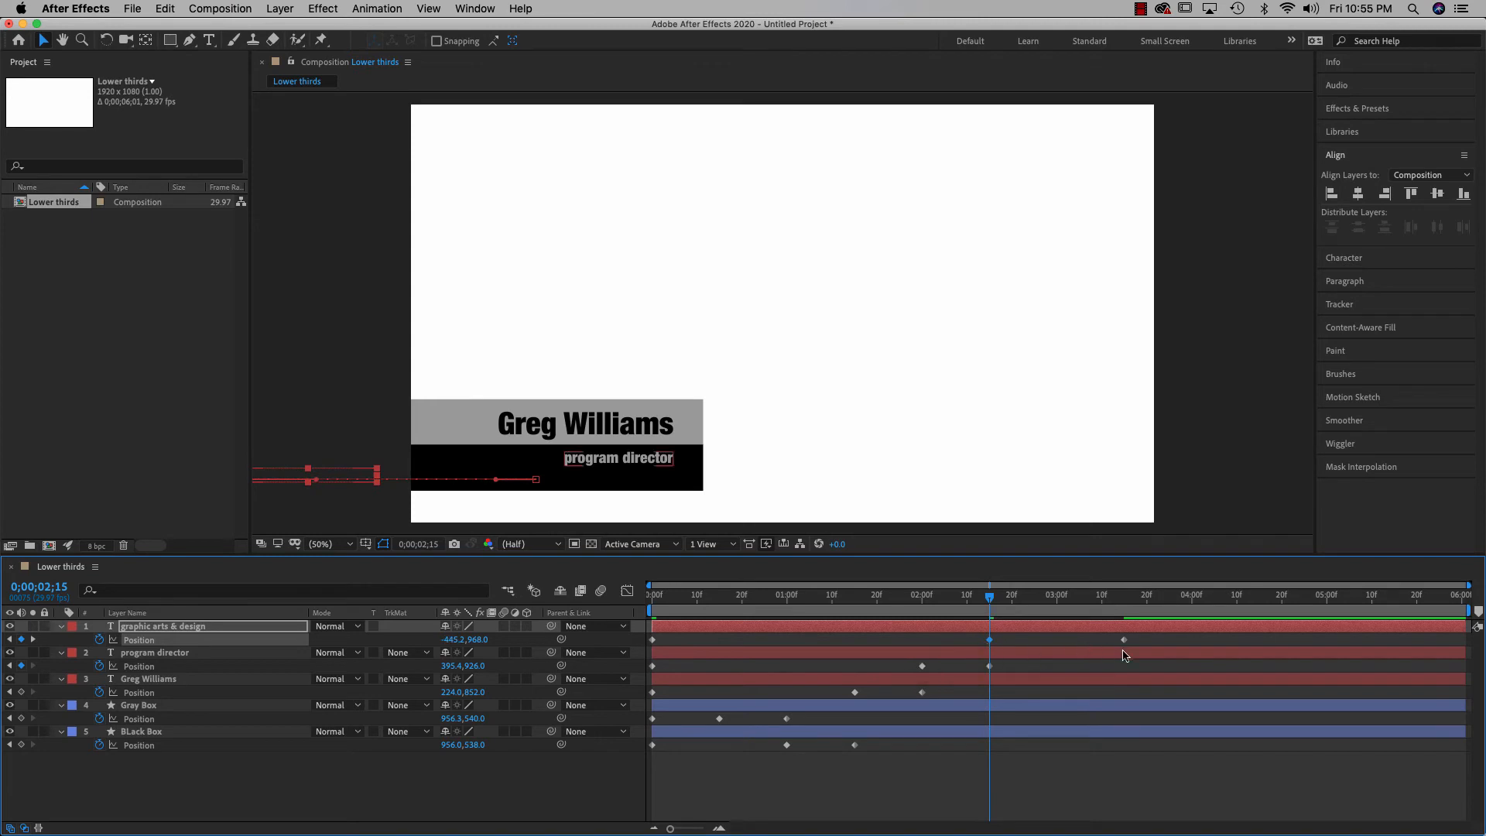
left_click(1124, 641)
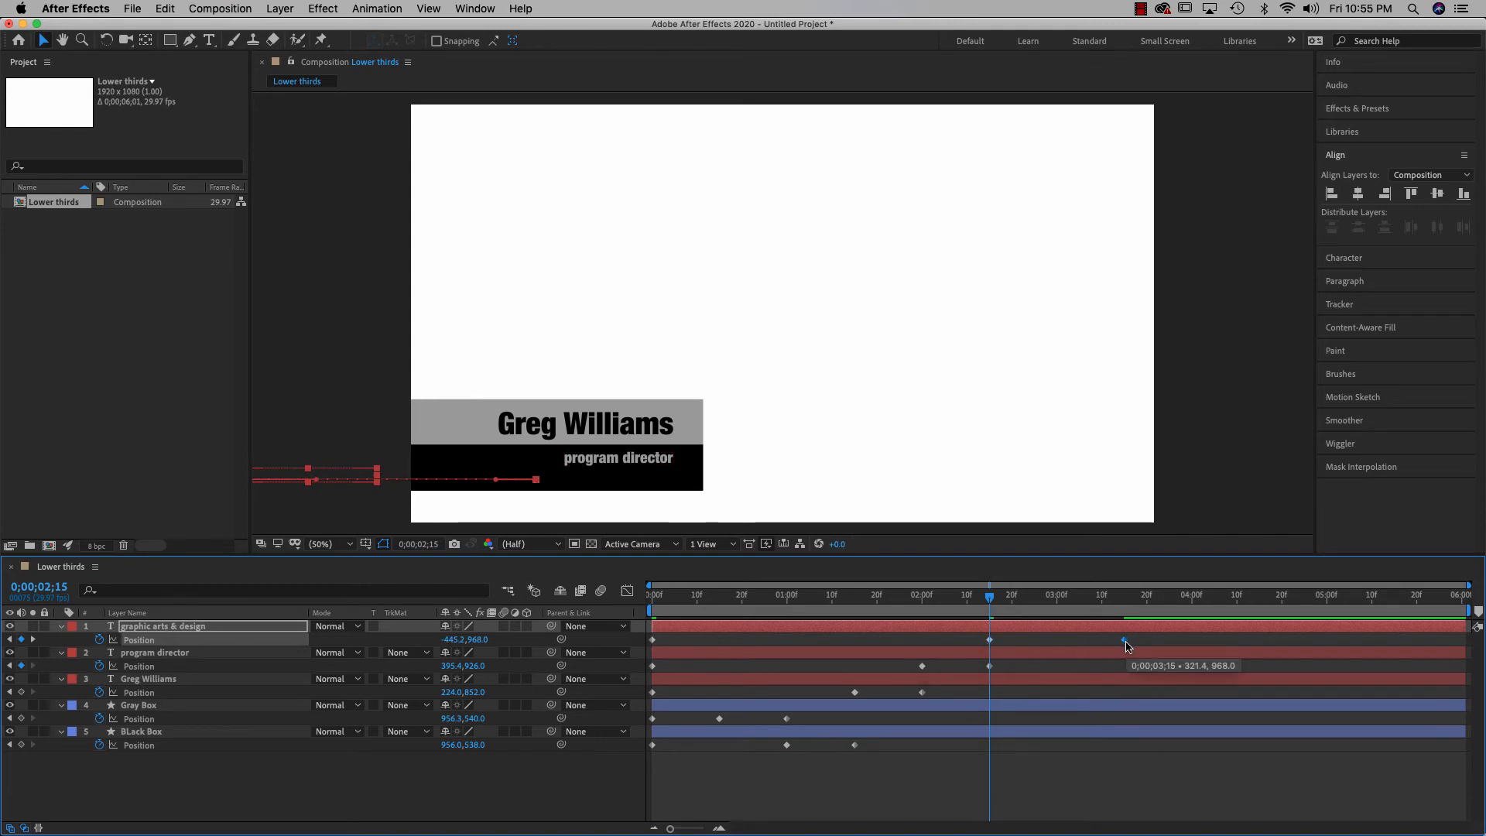
left_click(56, 591)
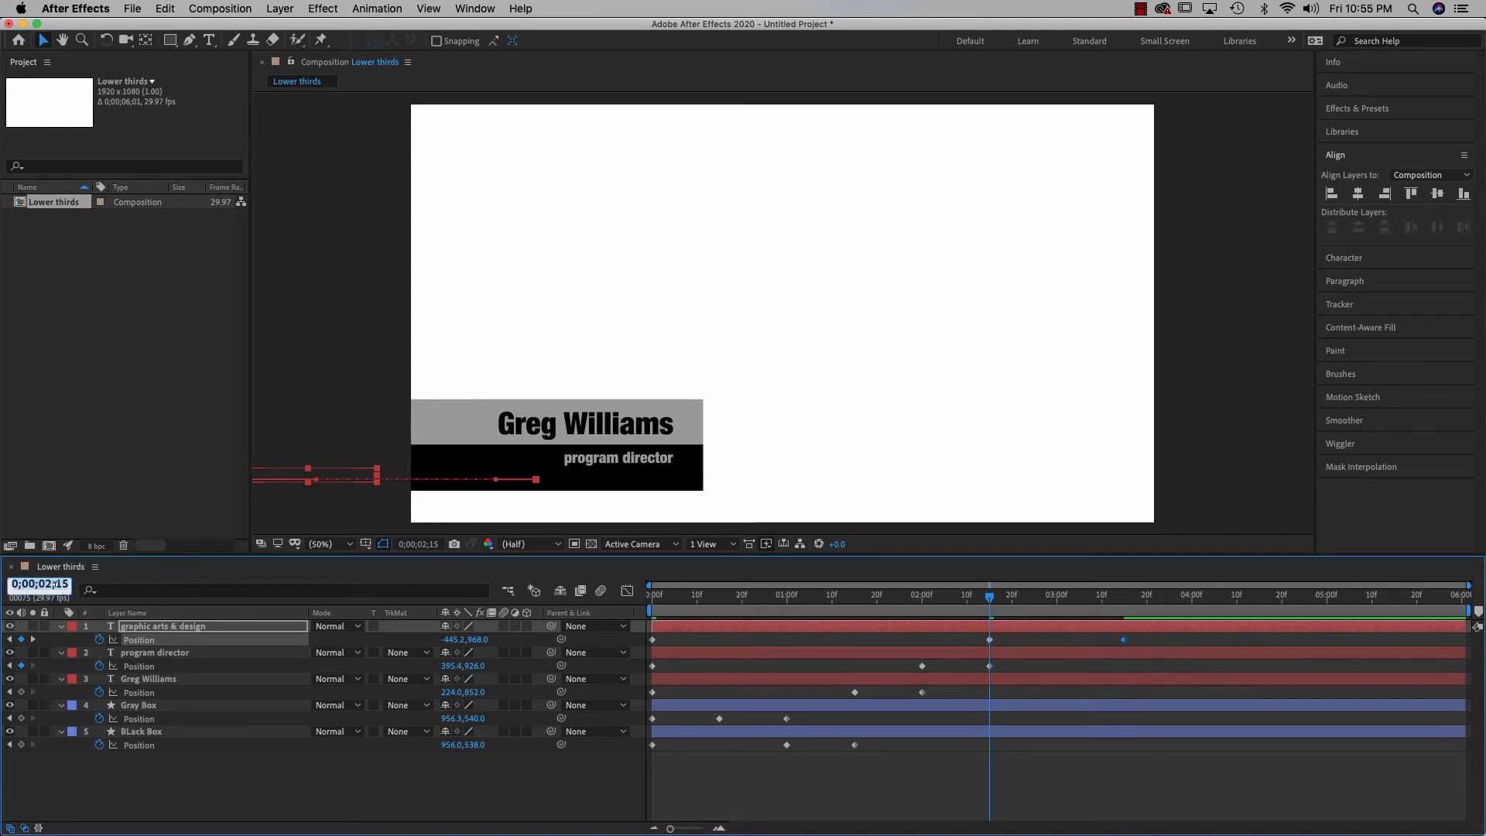
type("230")
key("Return")
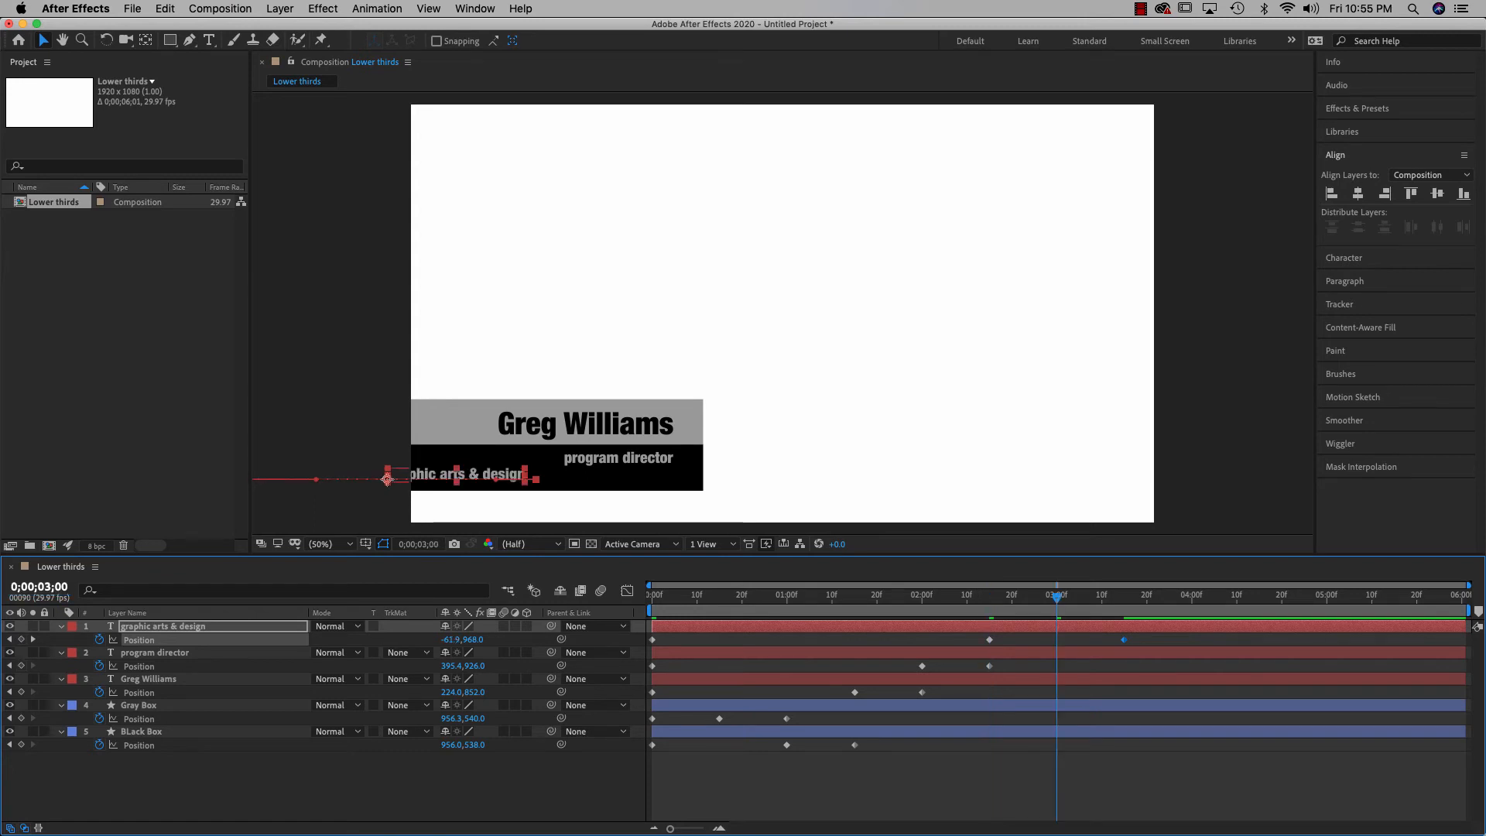
left_click(1127, 645)
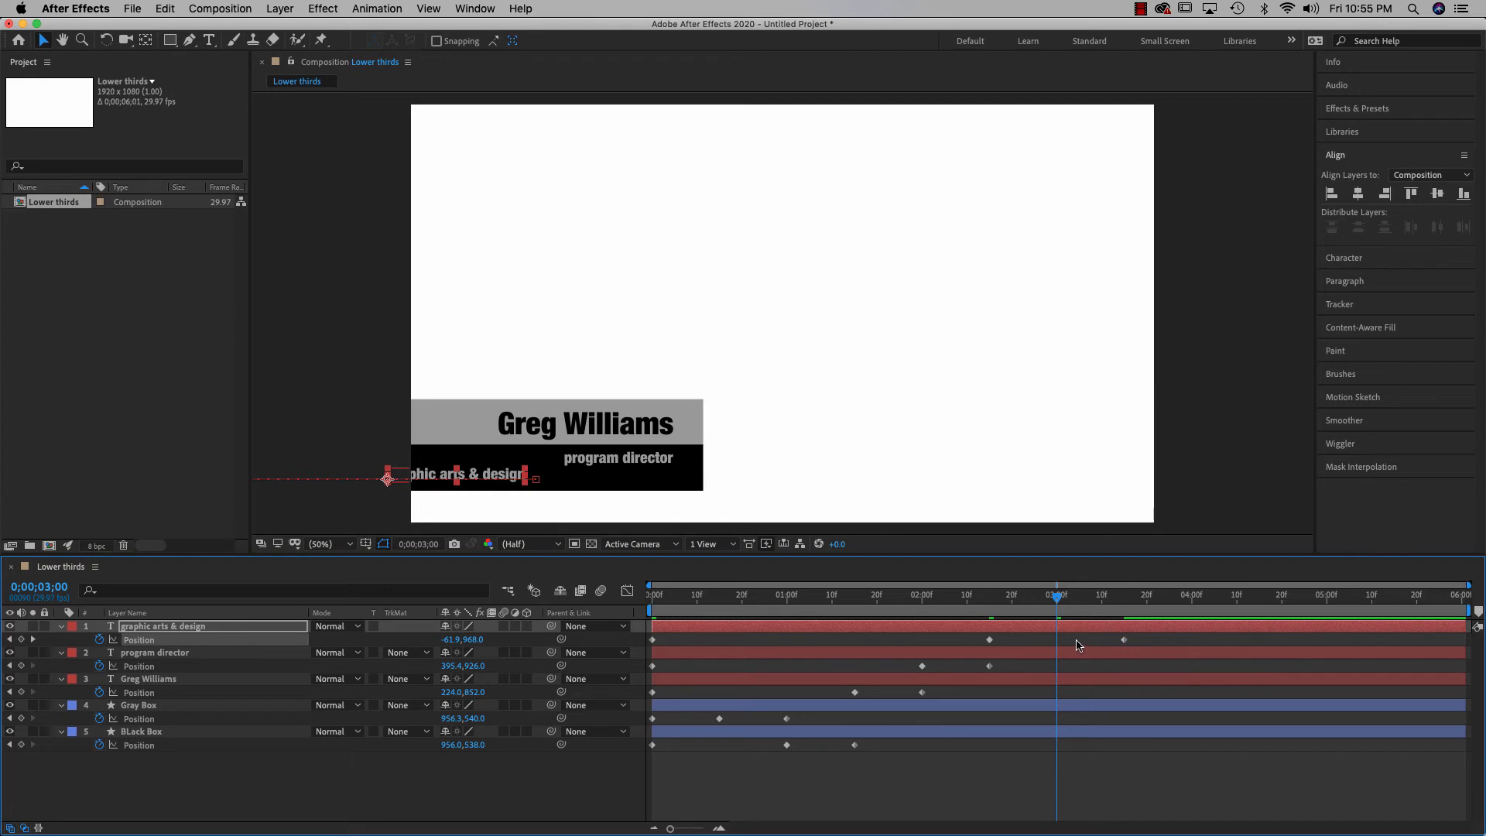
left_click_drag(1124, 640, 571, 604)
left_click(1056, 599)
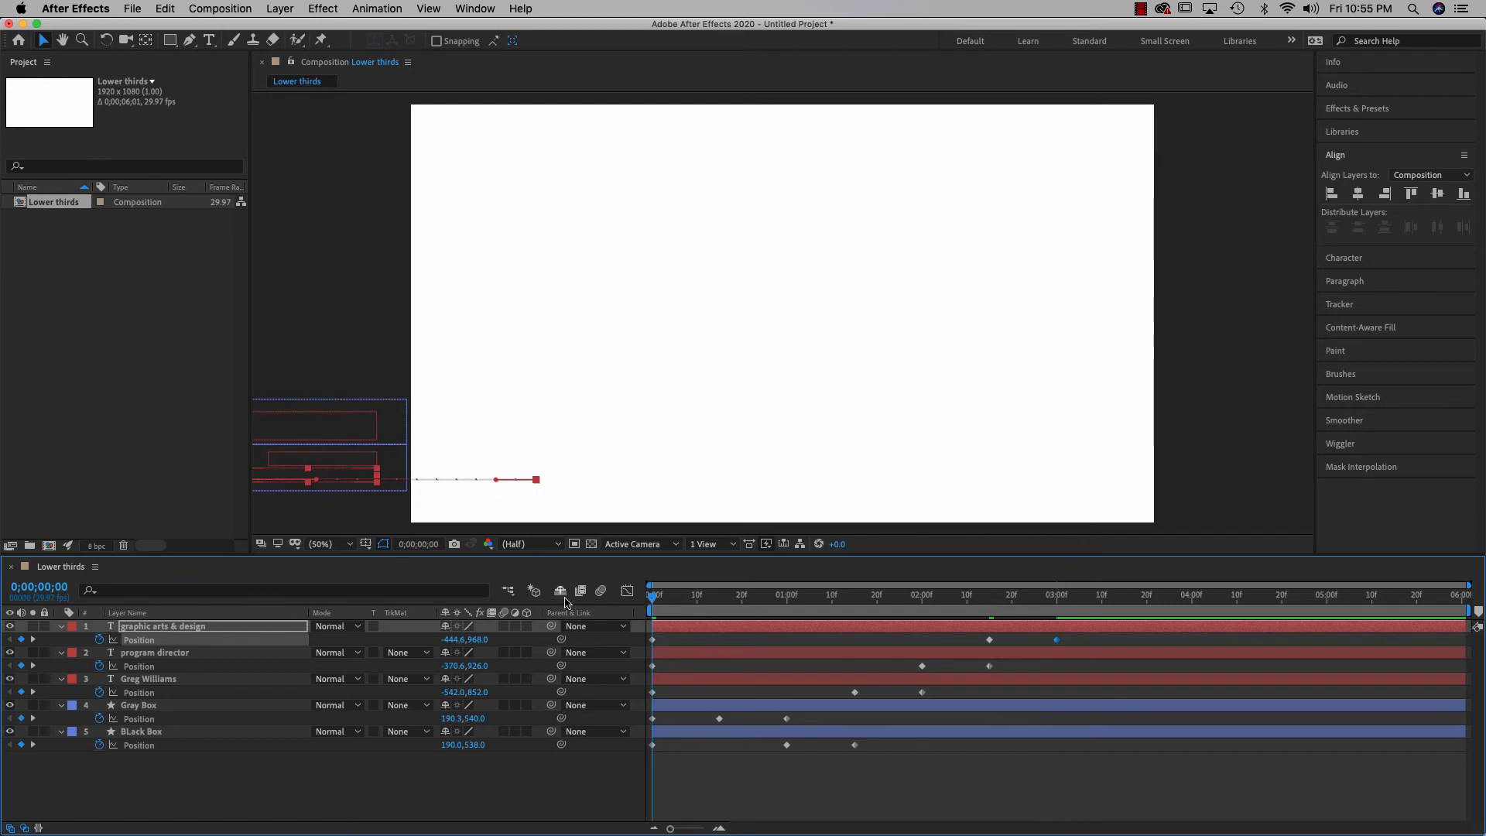
key("space")
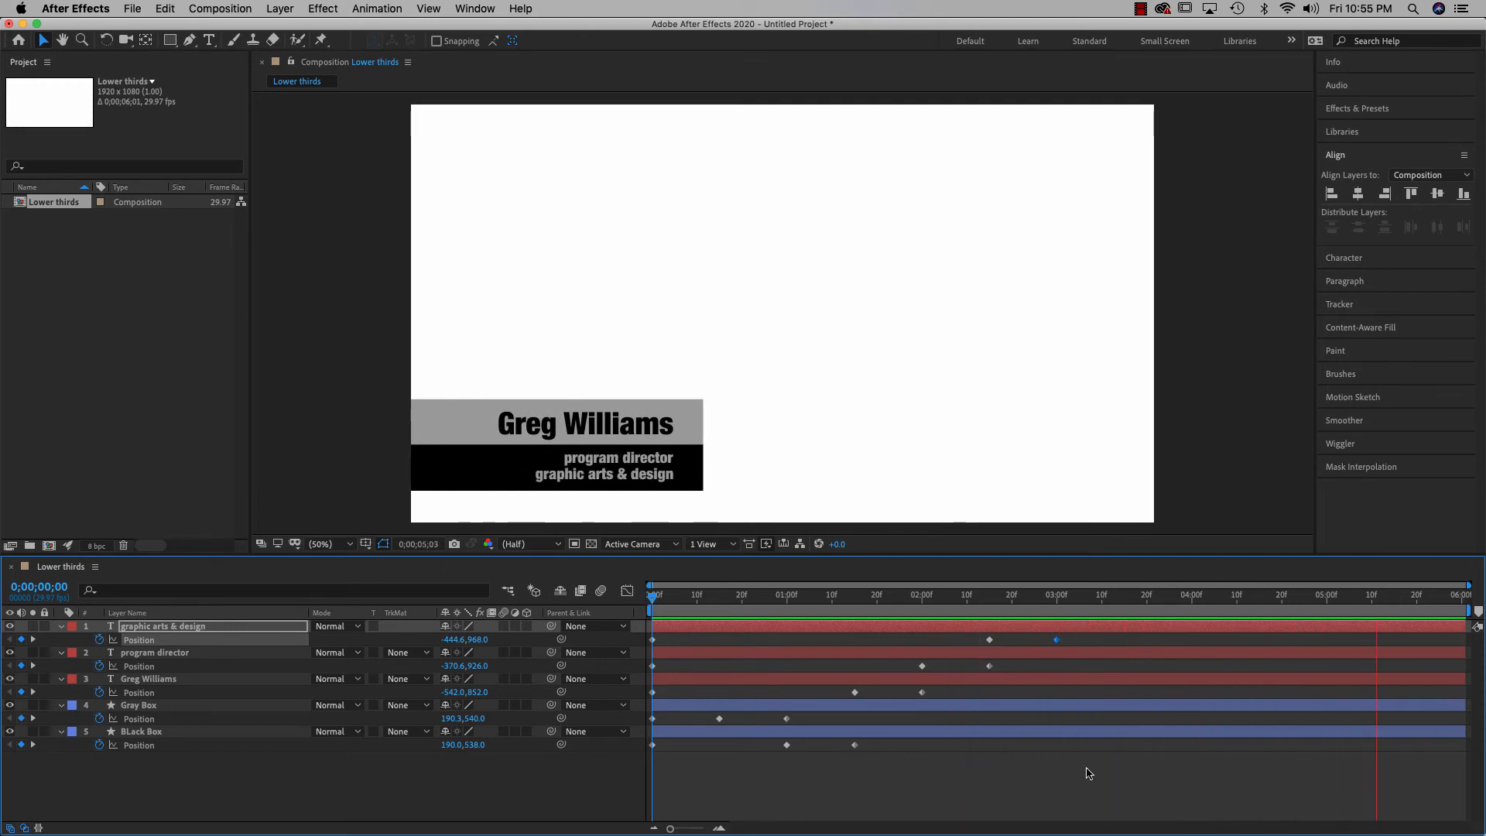
left_click_drag(1090, 774, 630, 619)
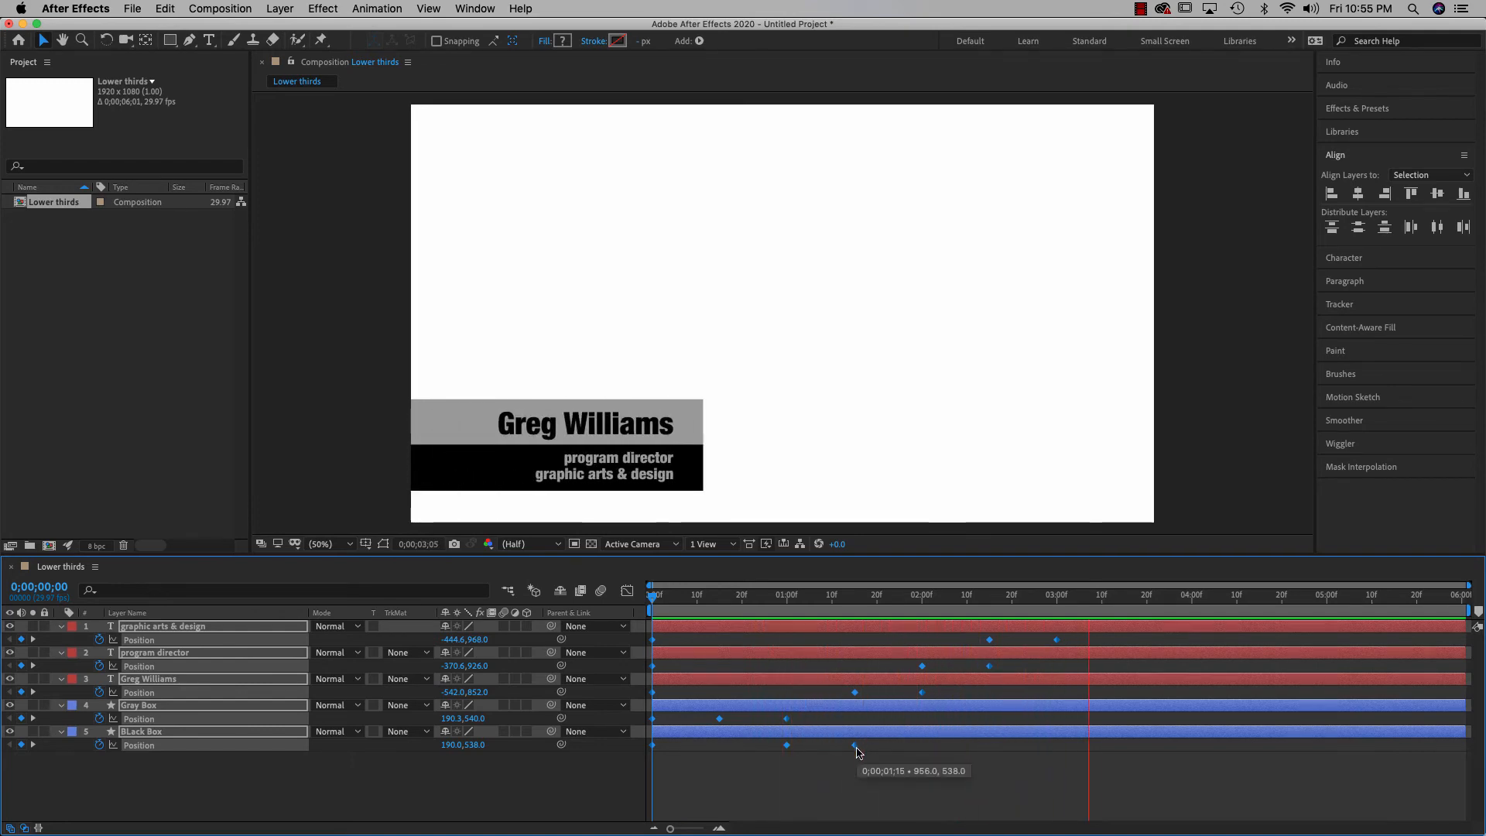
Stop the preview and apply Easy Ease In to the selected position keyframes
key("space")
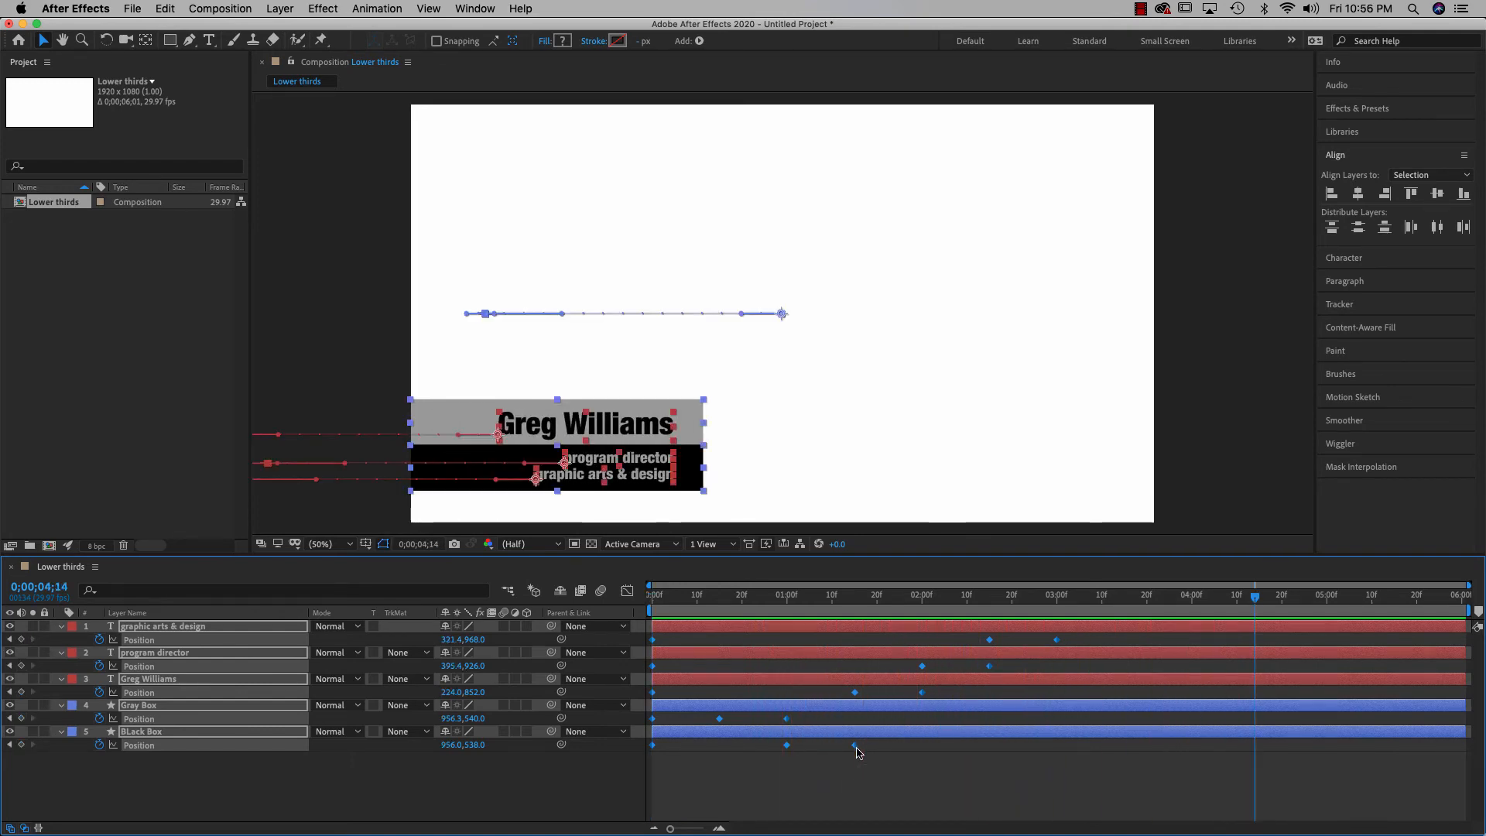
right_click(855, 745)
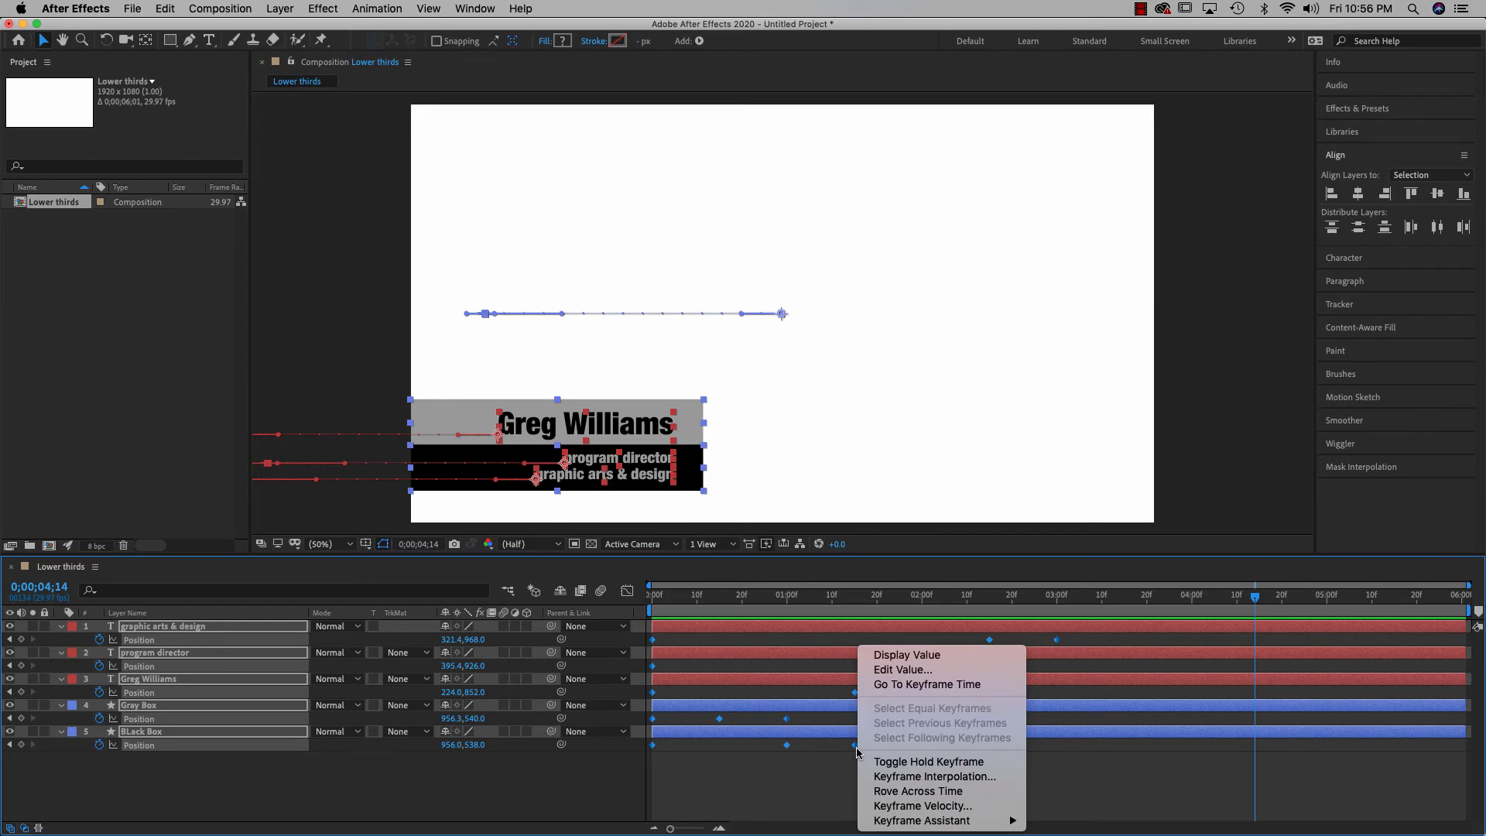
mouse_move(958, 824)
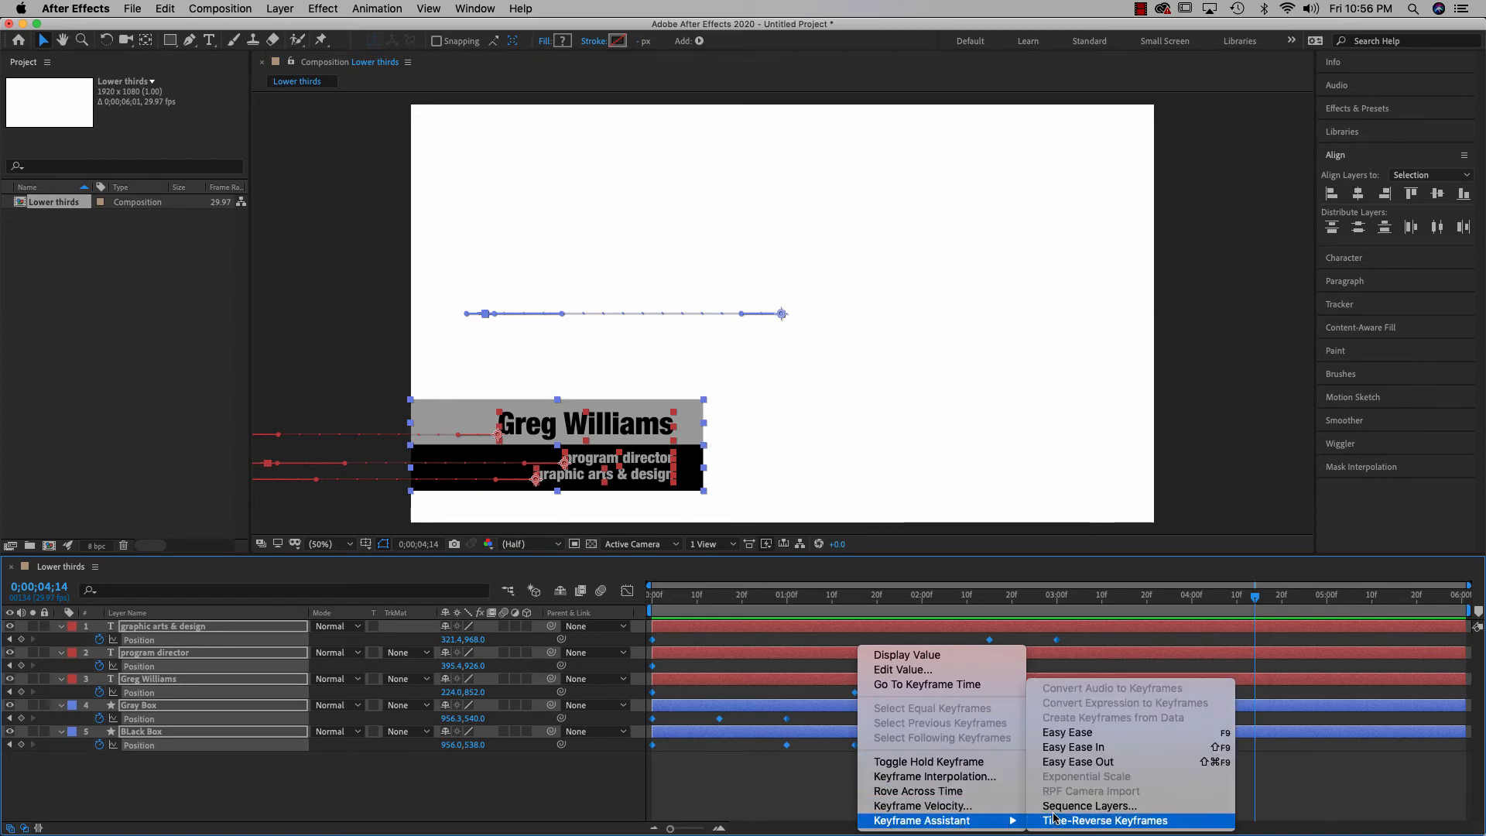
left_click(1065, 750)
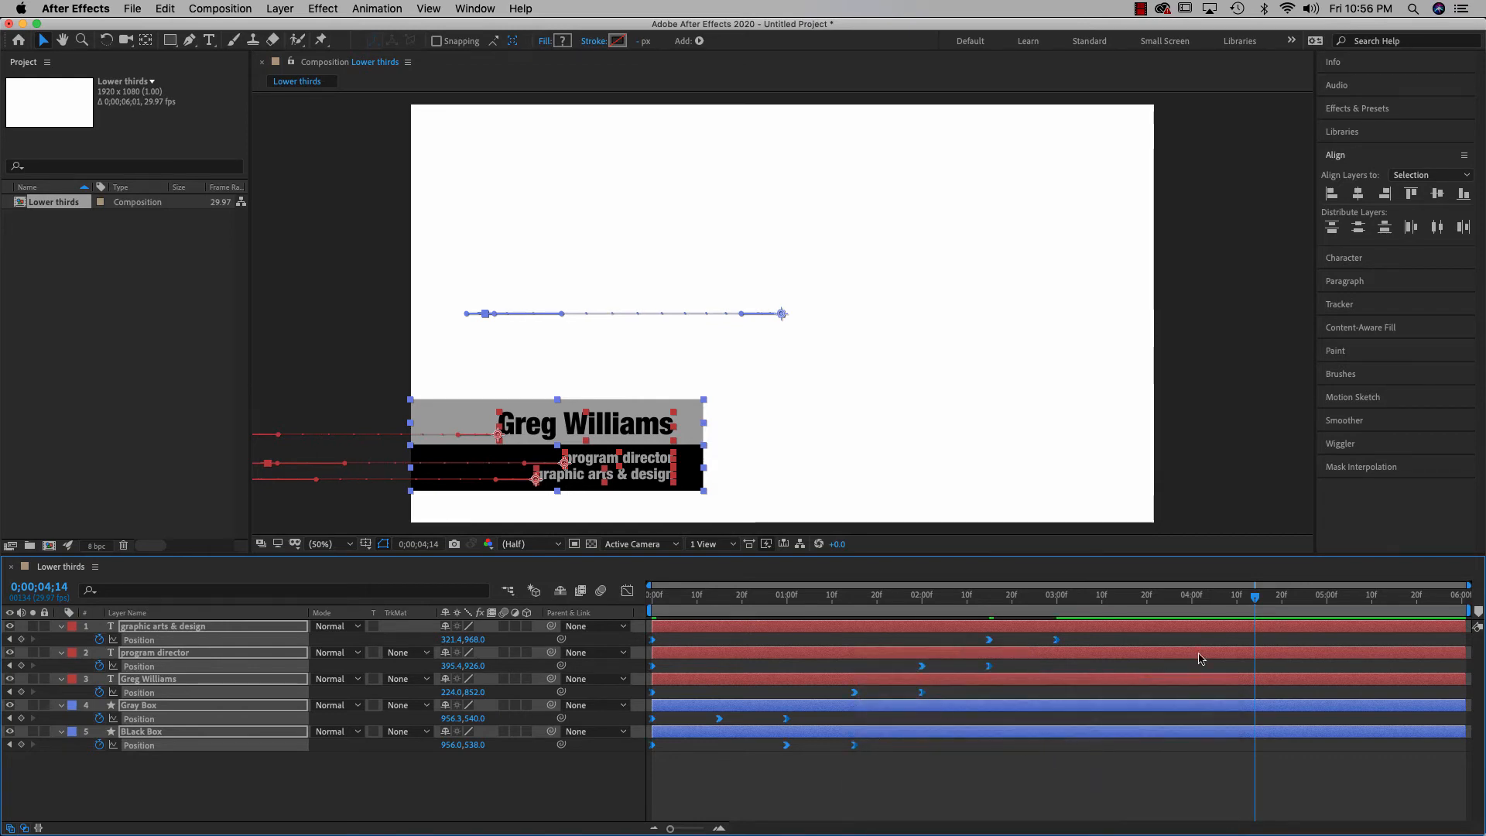
Preview the eased animation from the start, then rewind and select all five layers
left_click_drag(1255, 603, 649, 609)
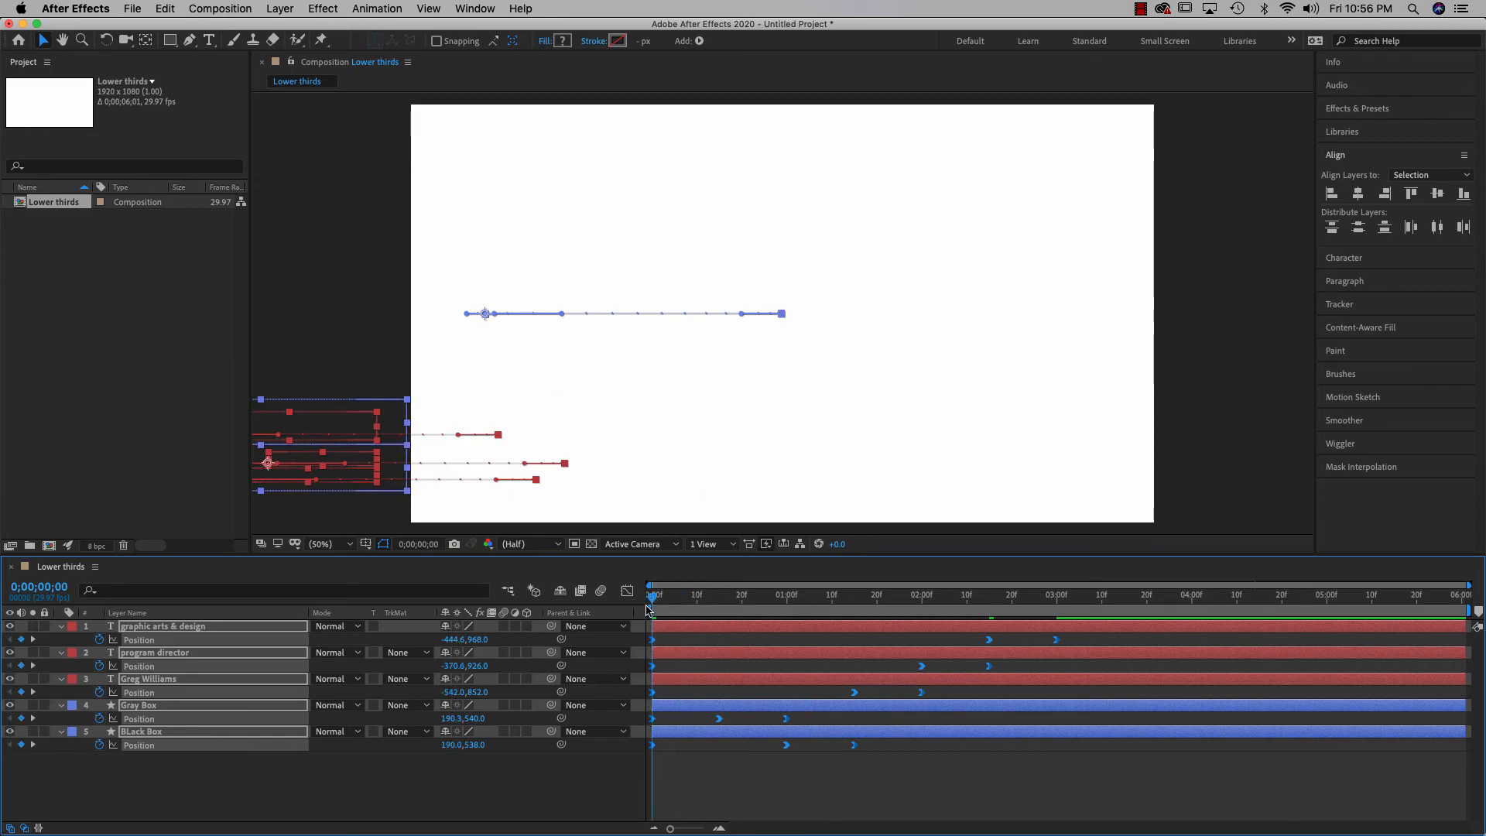
key("space")
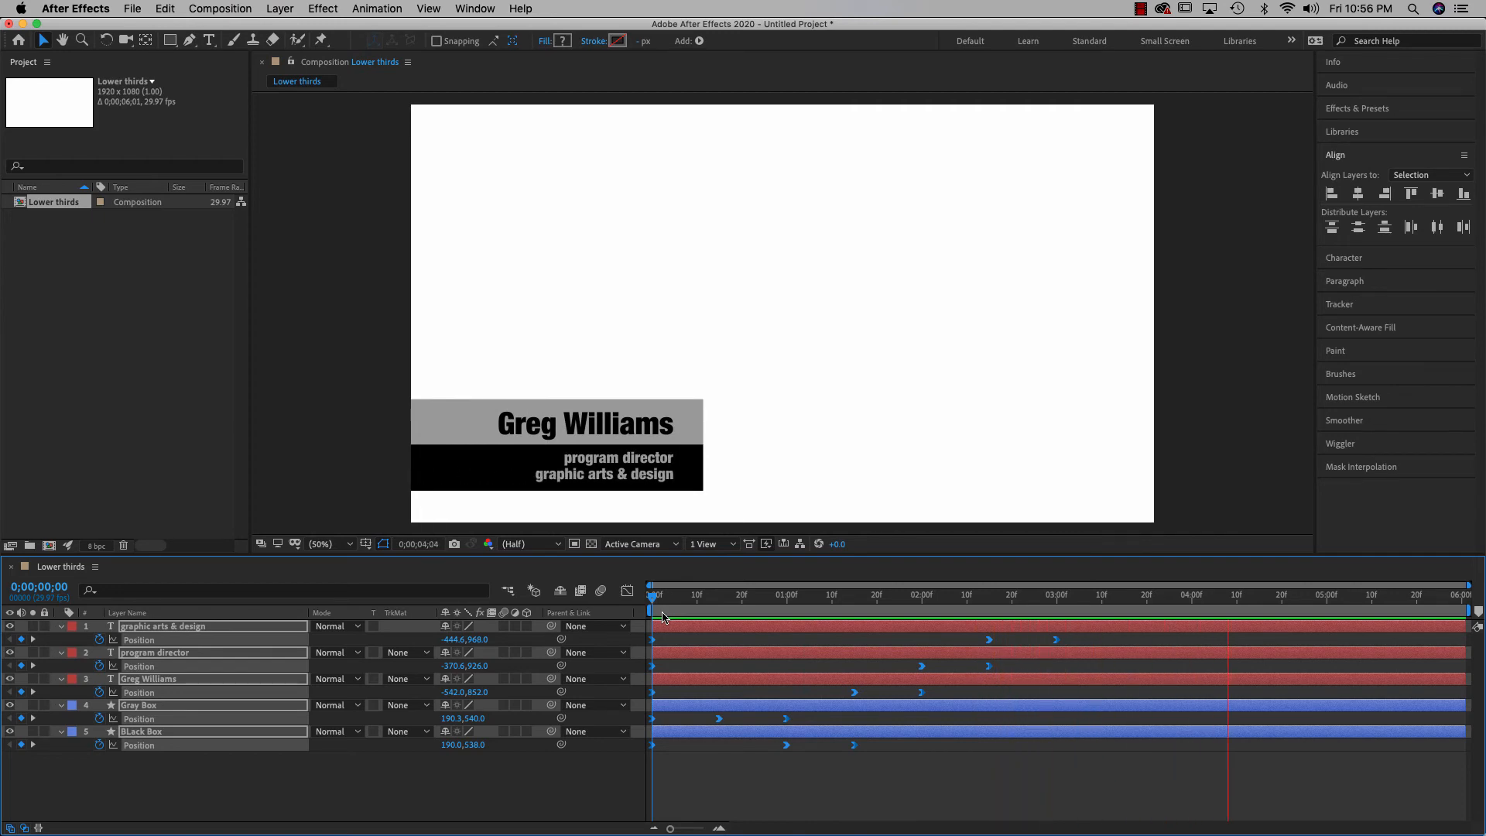
key("space")
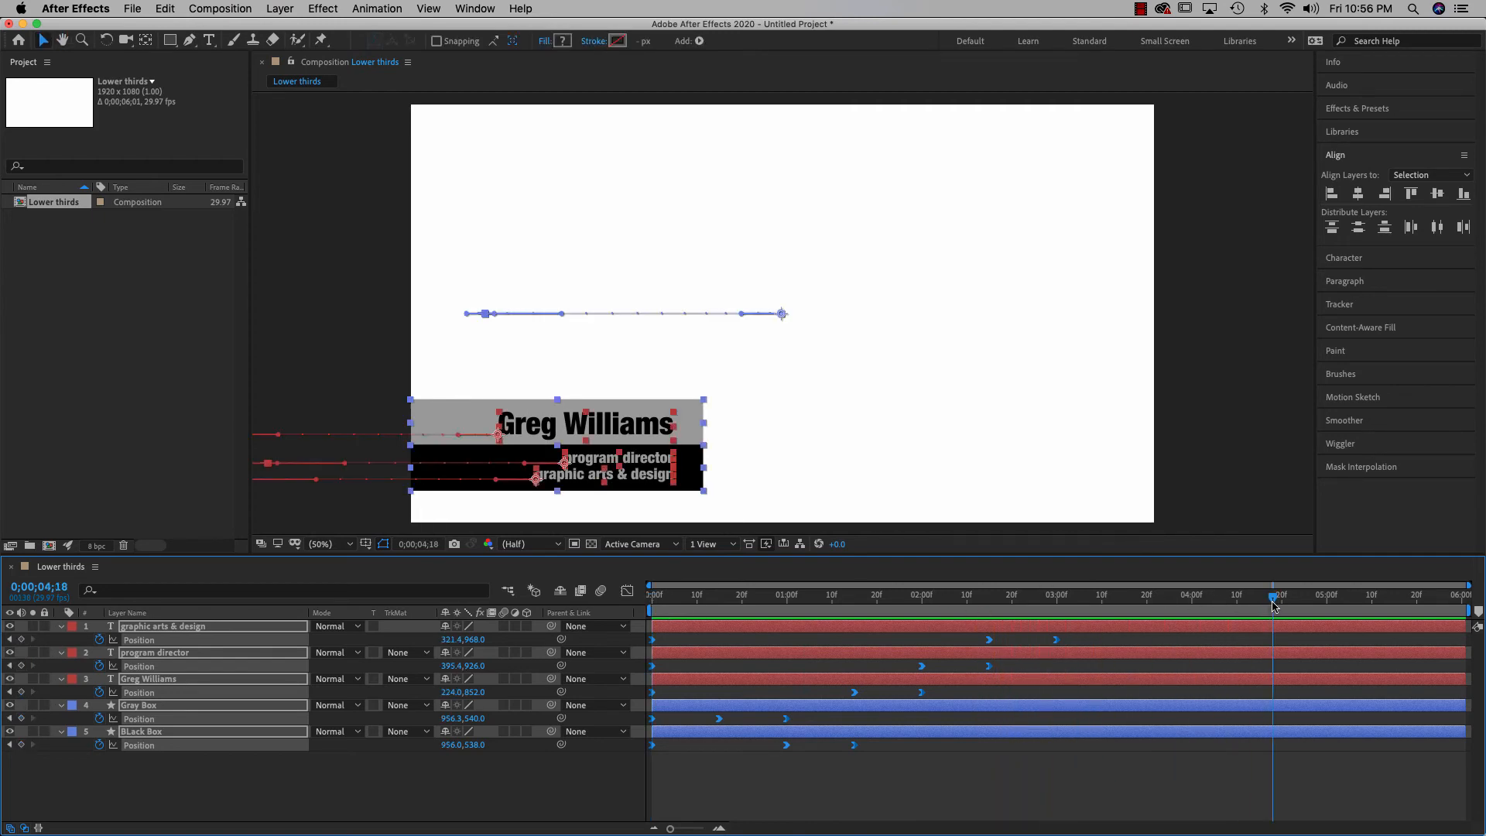
left_click_drag(1273, 606, 650, 606)
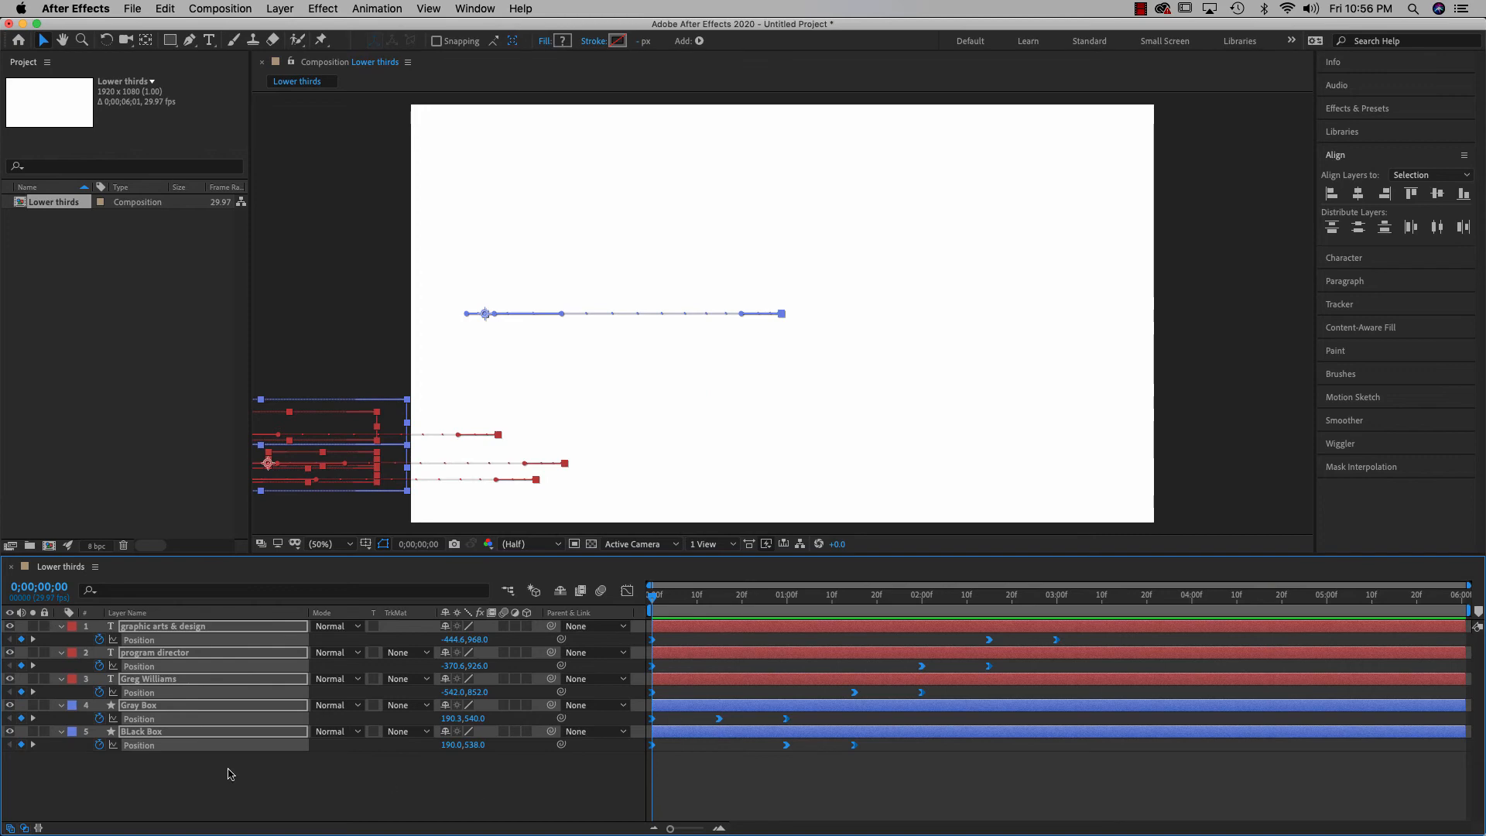
left_click_drag(151, 780, 147, 633)
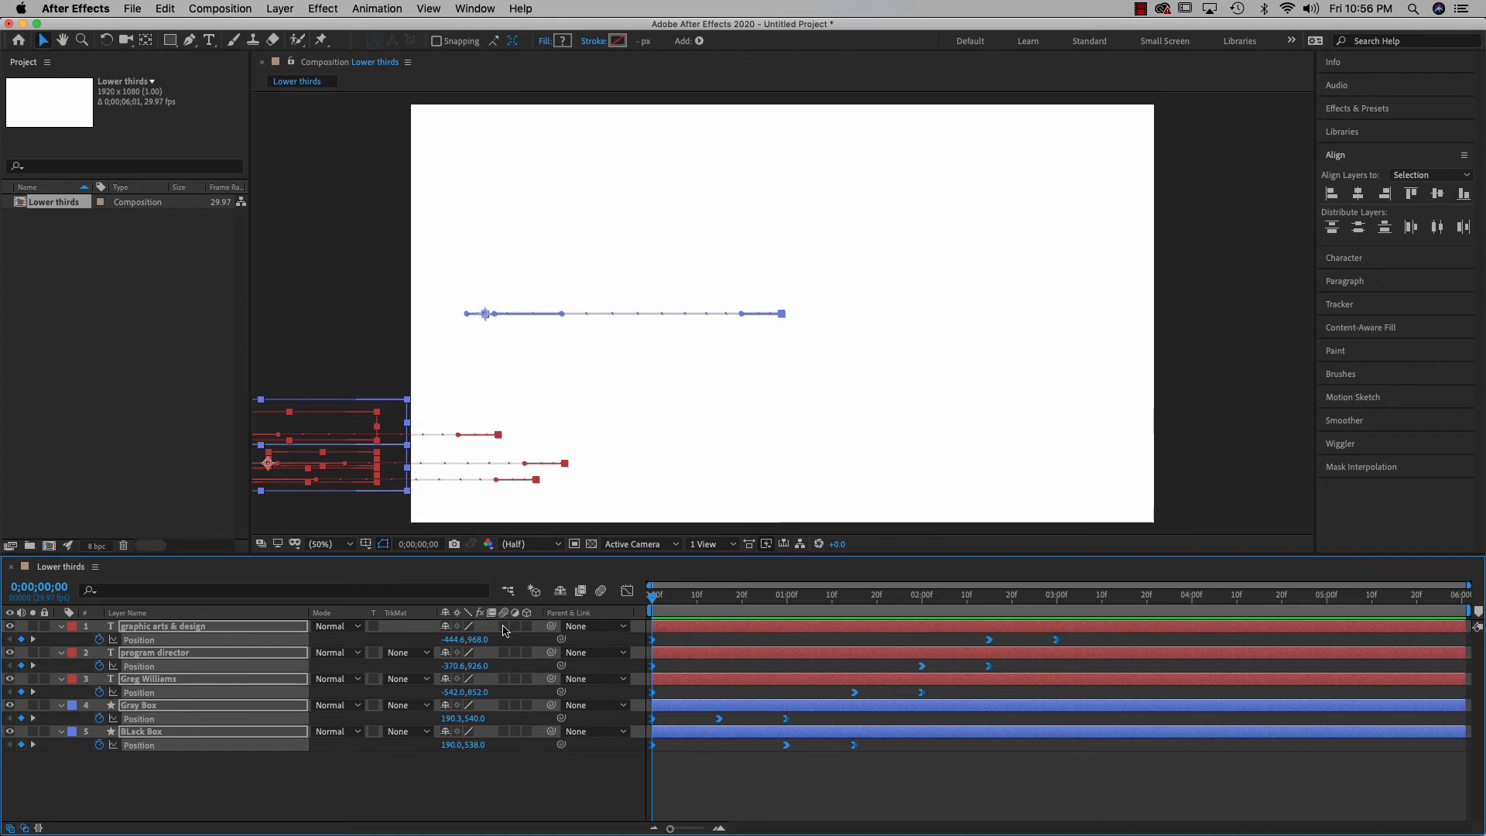
Enable motion blur on all layers and preview until the titles are fully in at 0;00;03;19
left_click(504, 626)
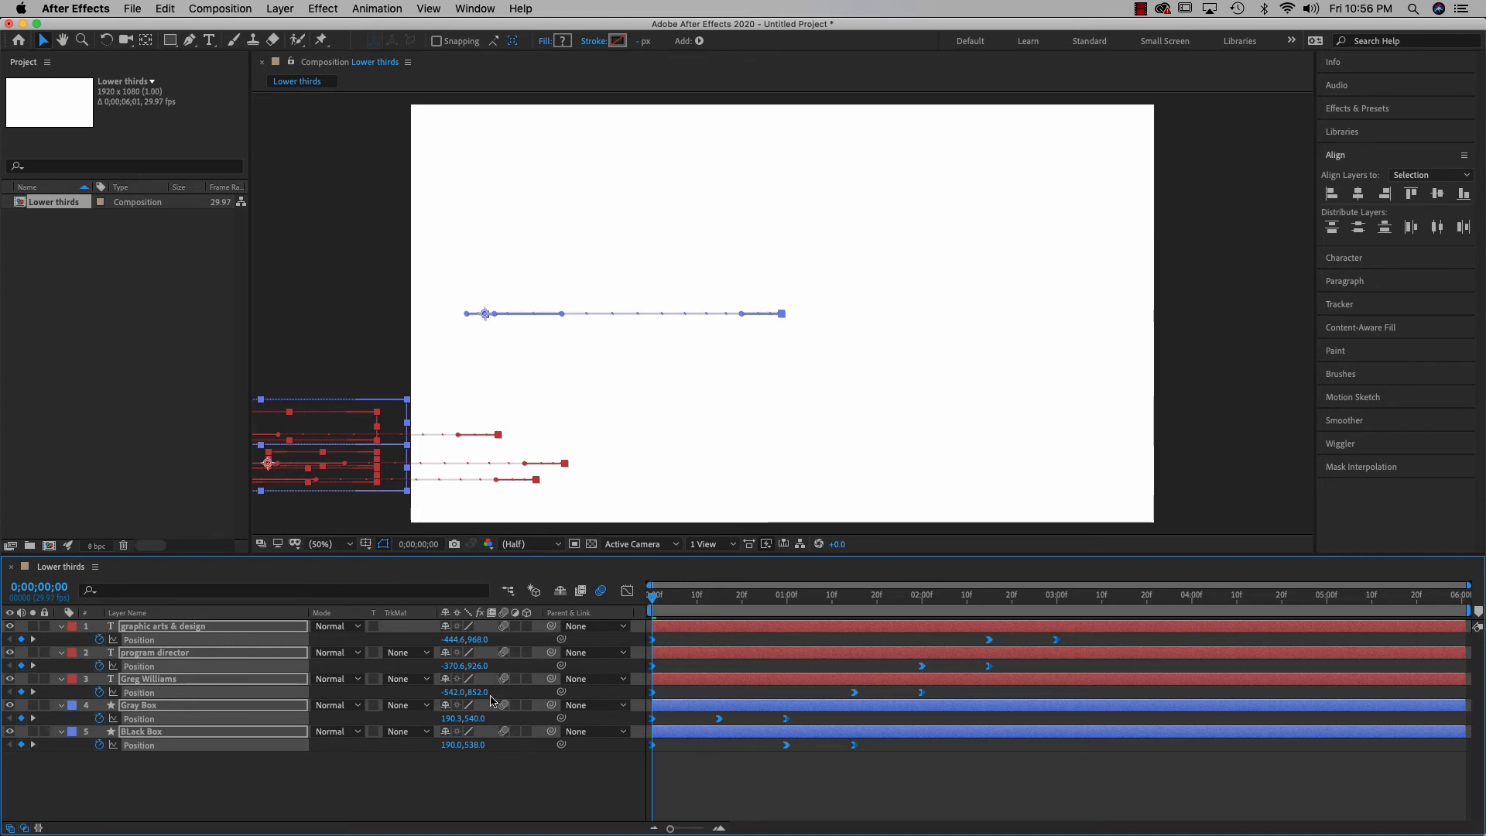
key("space")
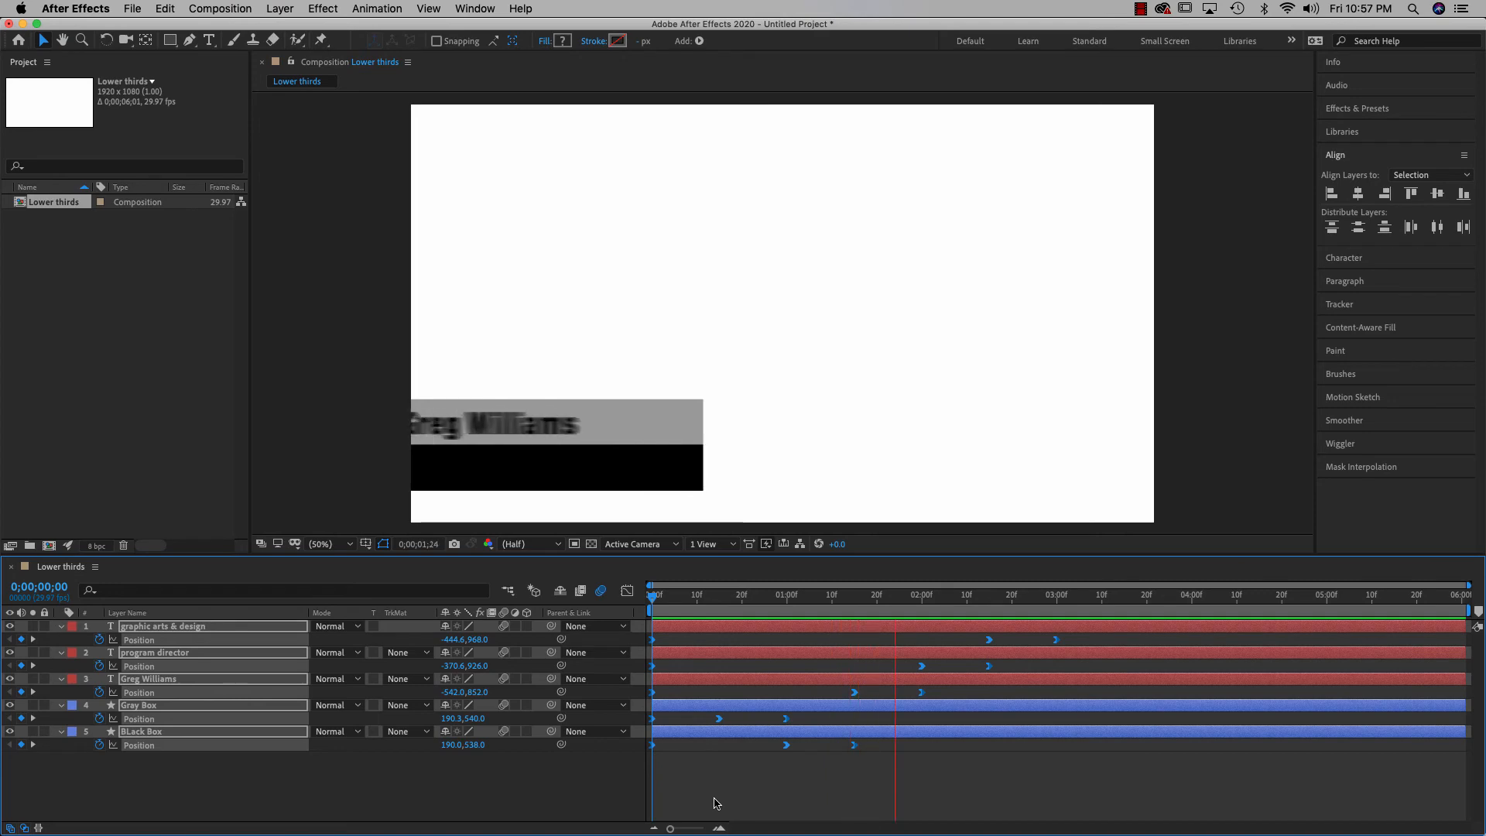
key("space")
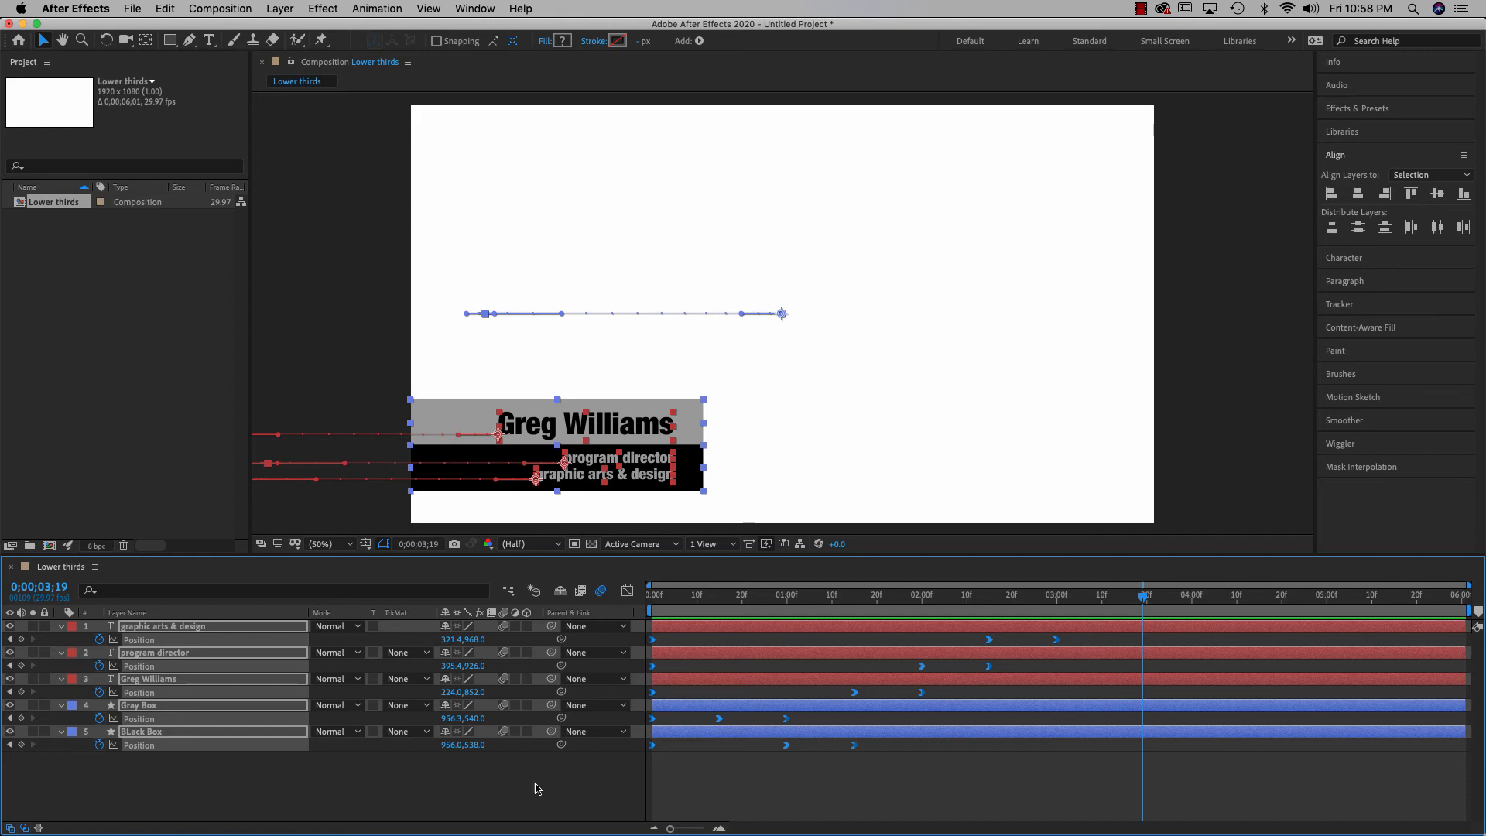
Enter 415 in the current-time display to jump to 0;00;04;15
left_click(63, 590)
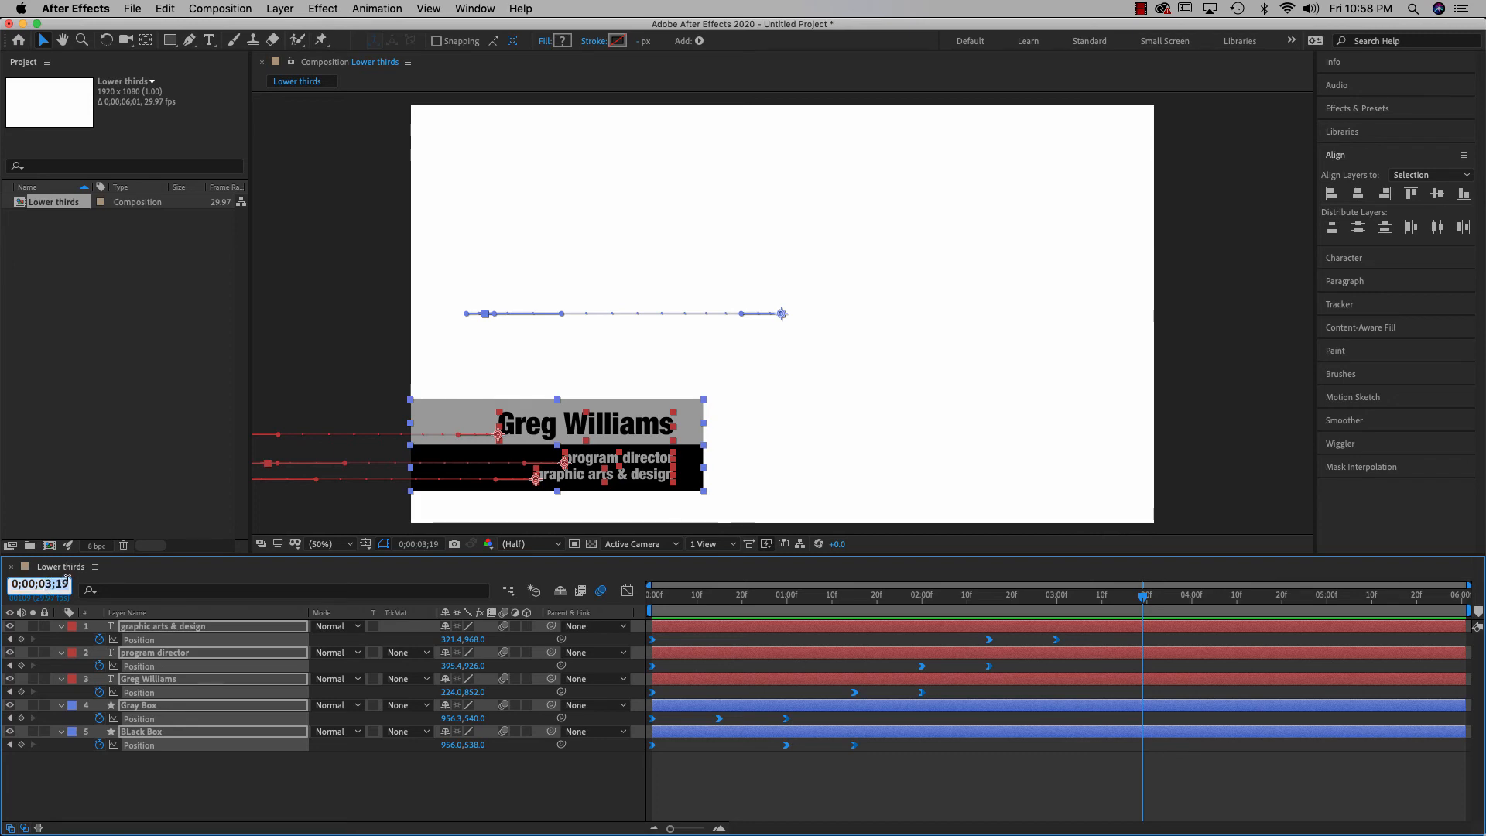
type("415")
key("Return")
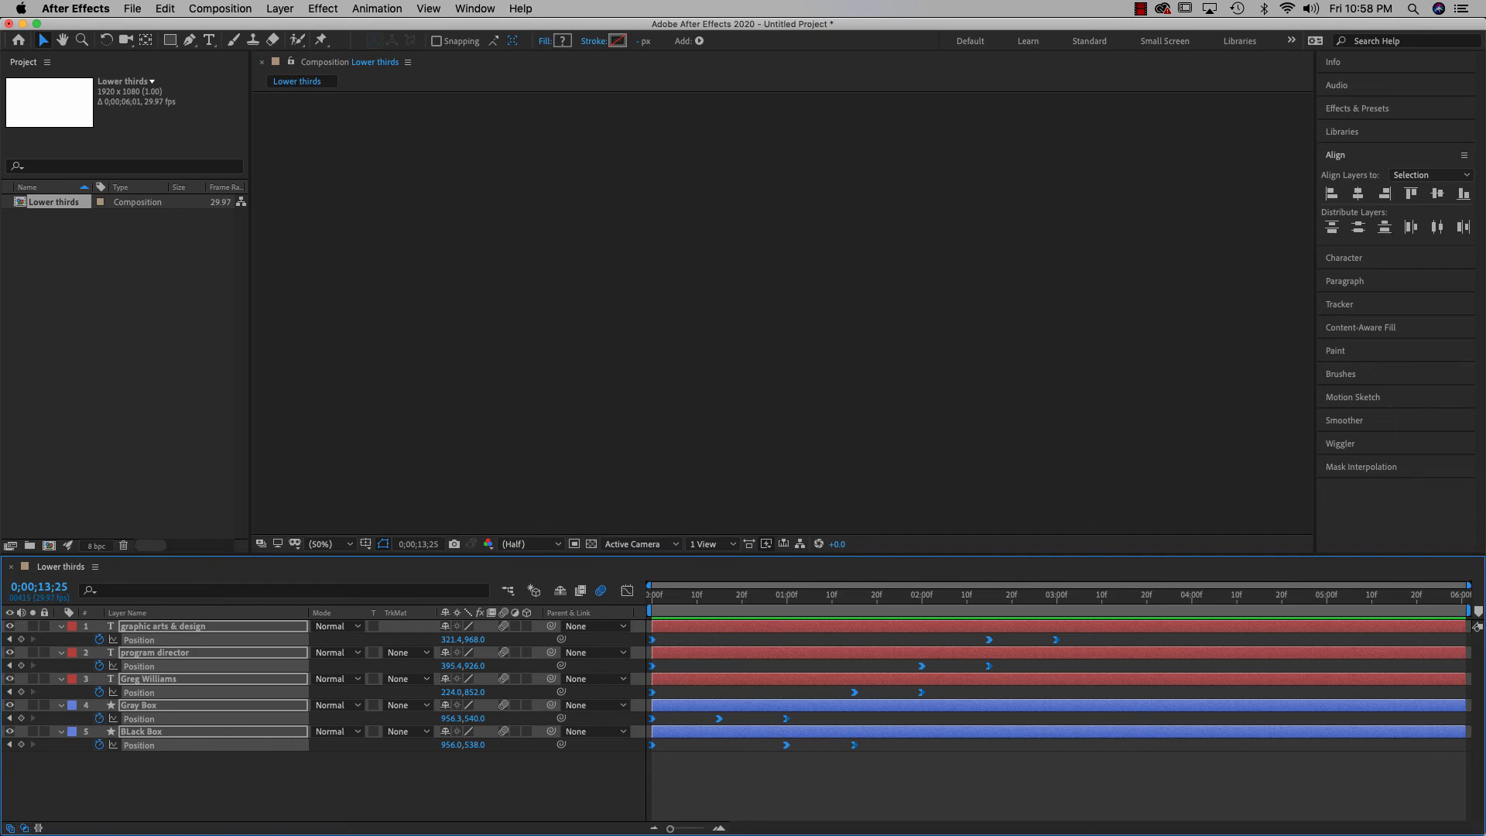
left_click(41, 583)
type("415")
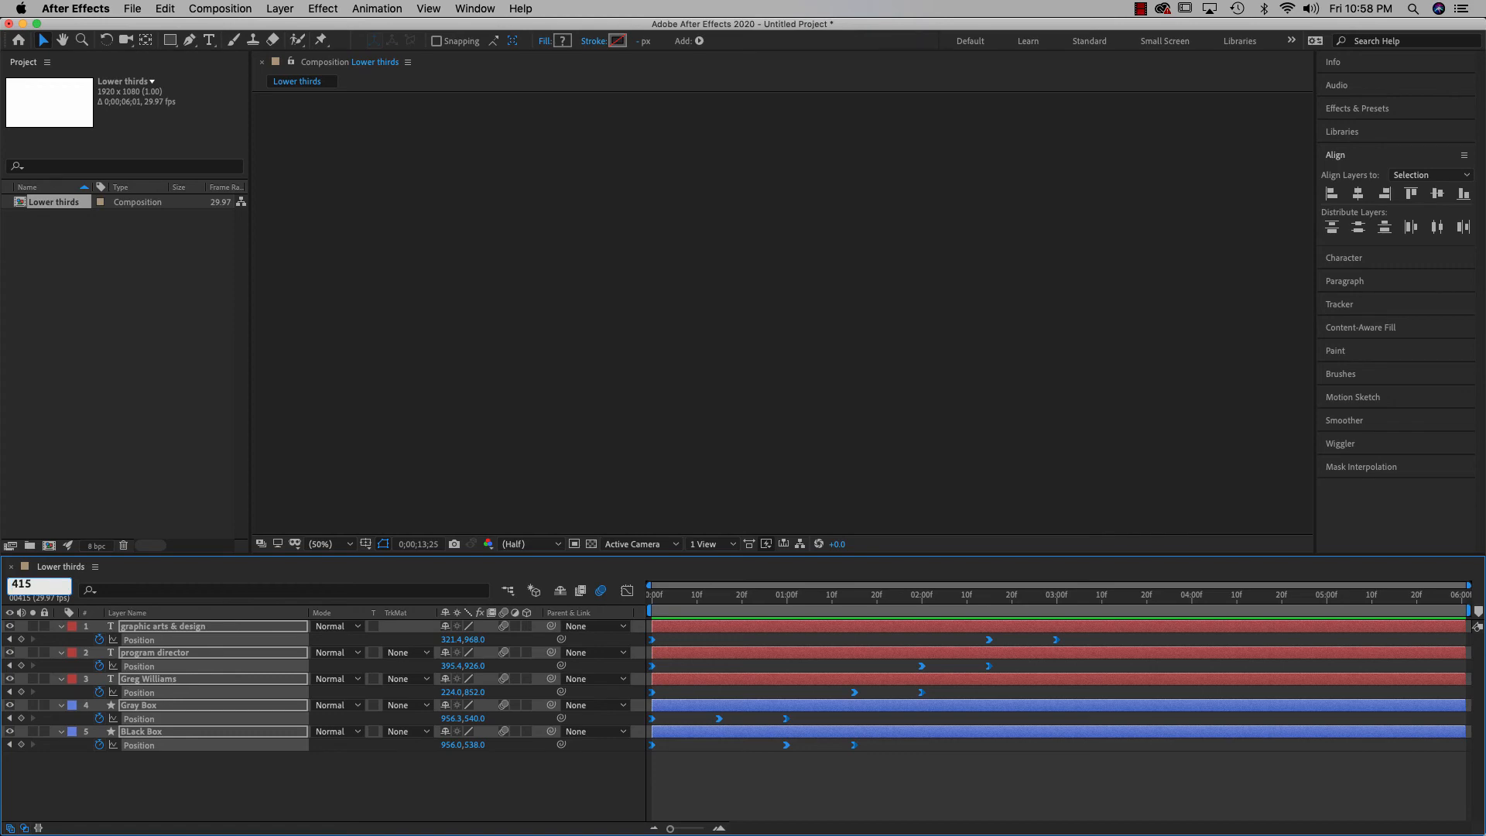
key("Return")
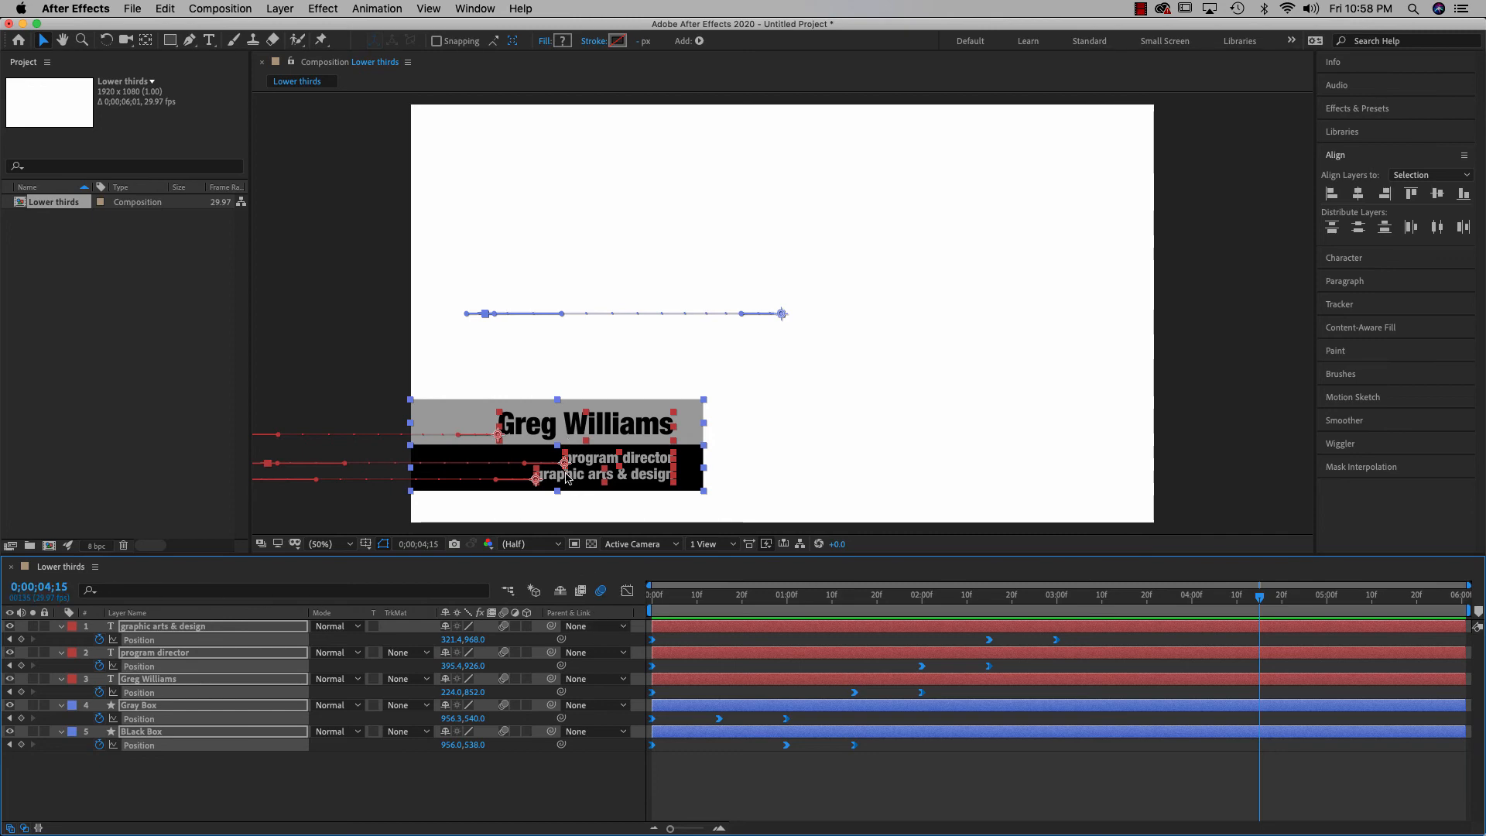
Add Position keyframes at 0;00;04;15 on all five layers, check the animation, then deselect
left_click(21, 644)
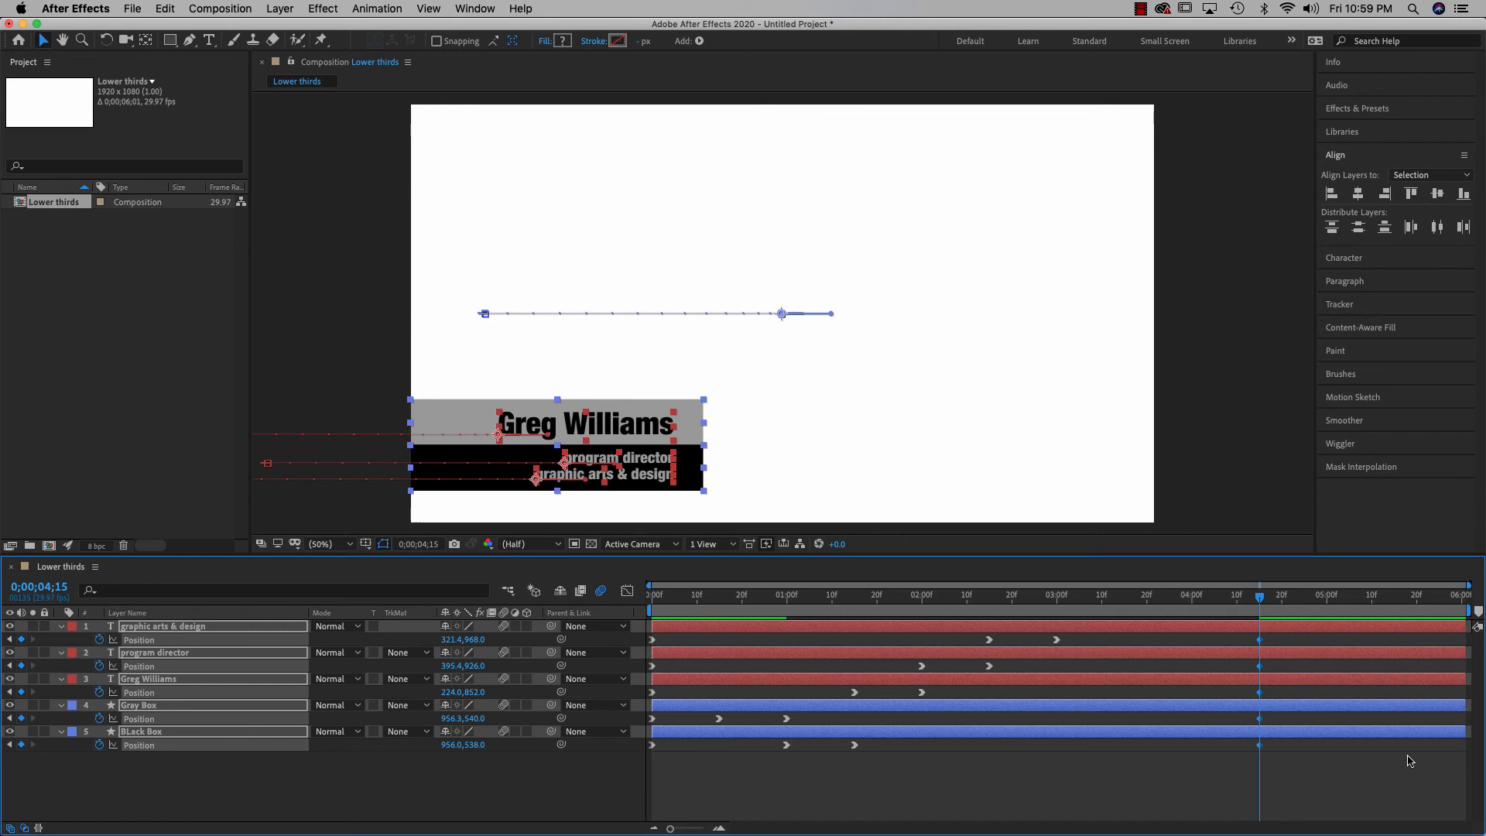
left_click_drag(1262, 603, 1273, 664)
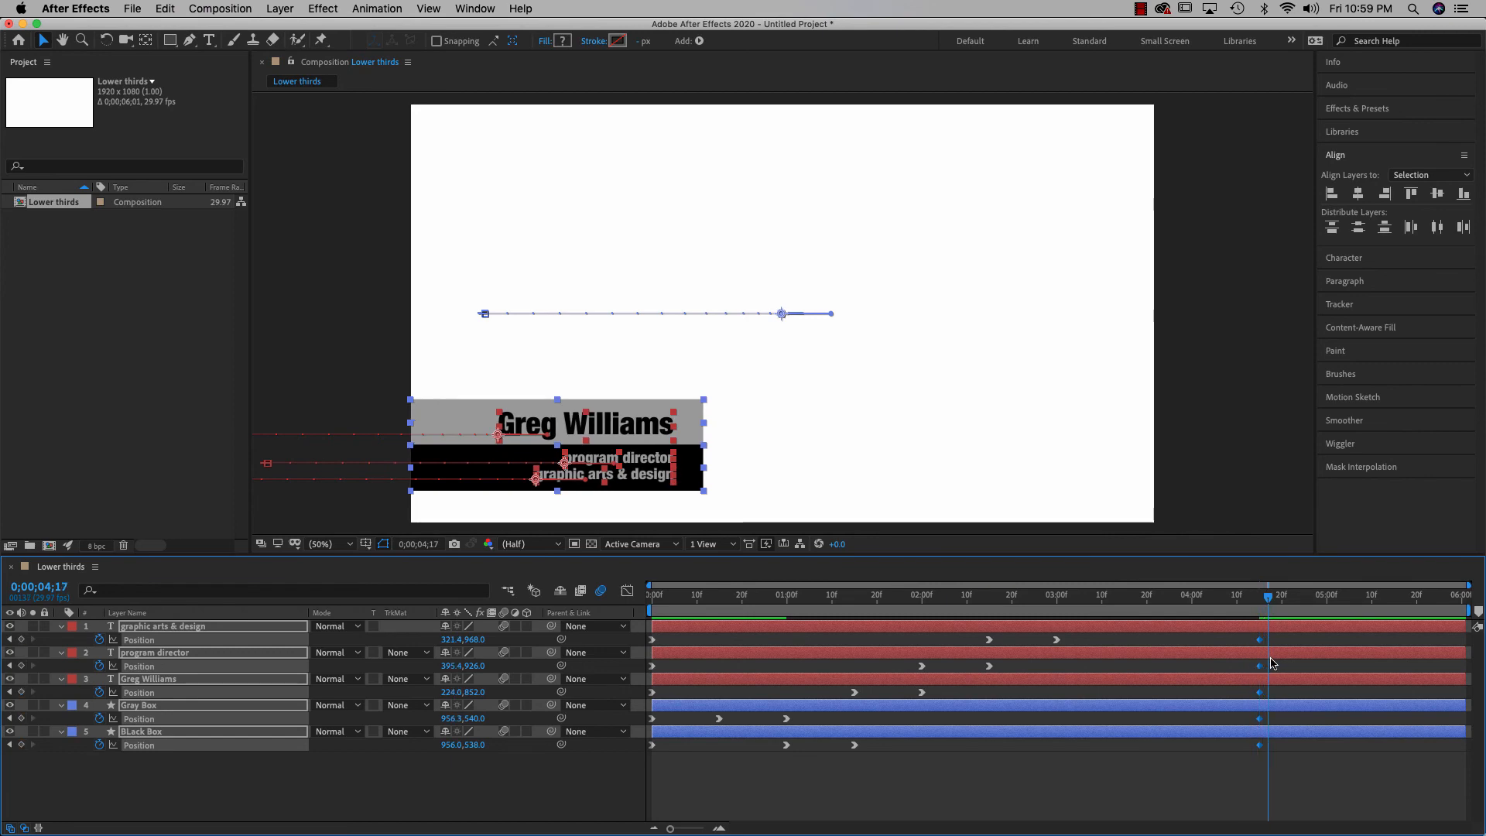
left_click(1258, 607)
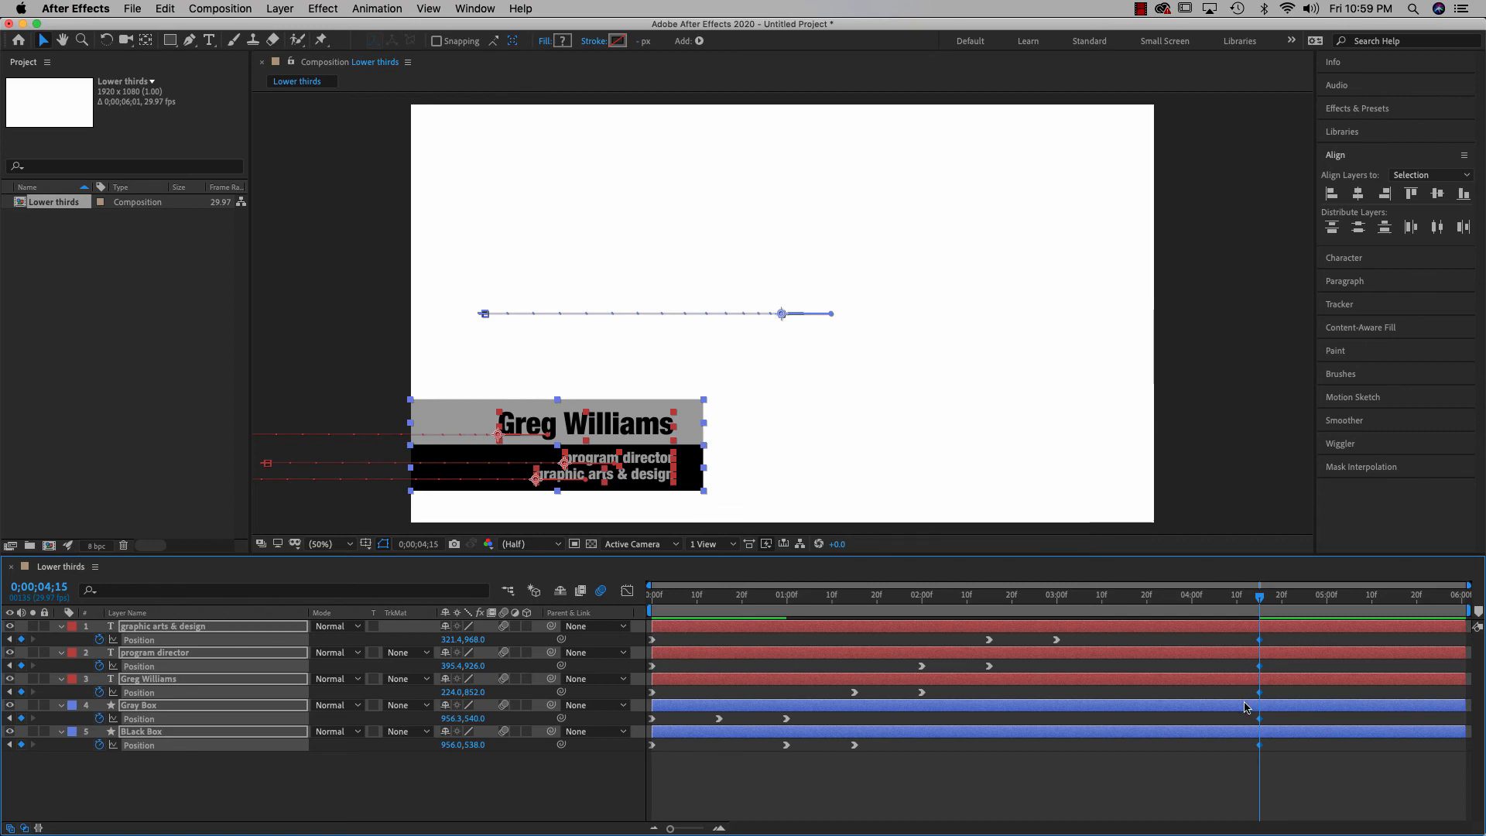
left_click(849, 473)
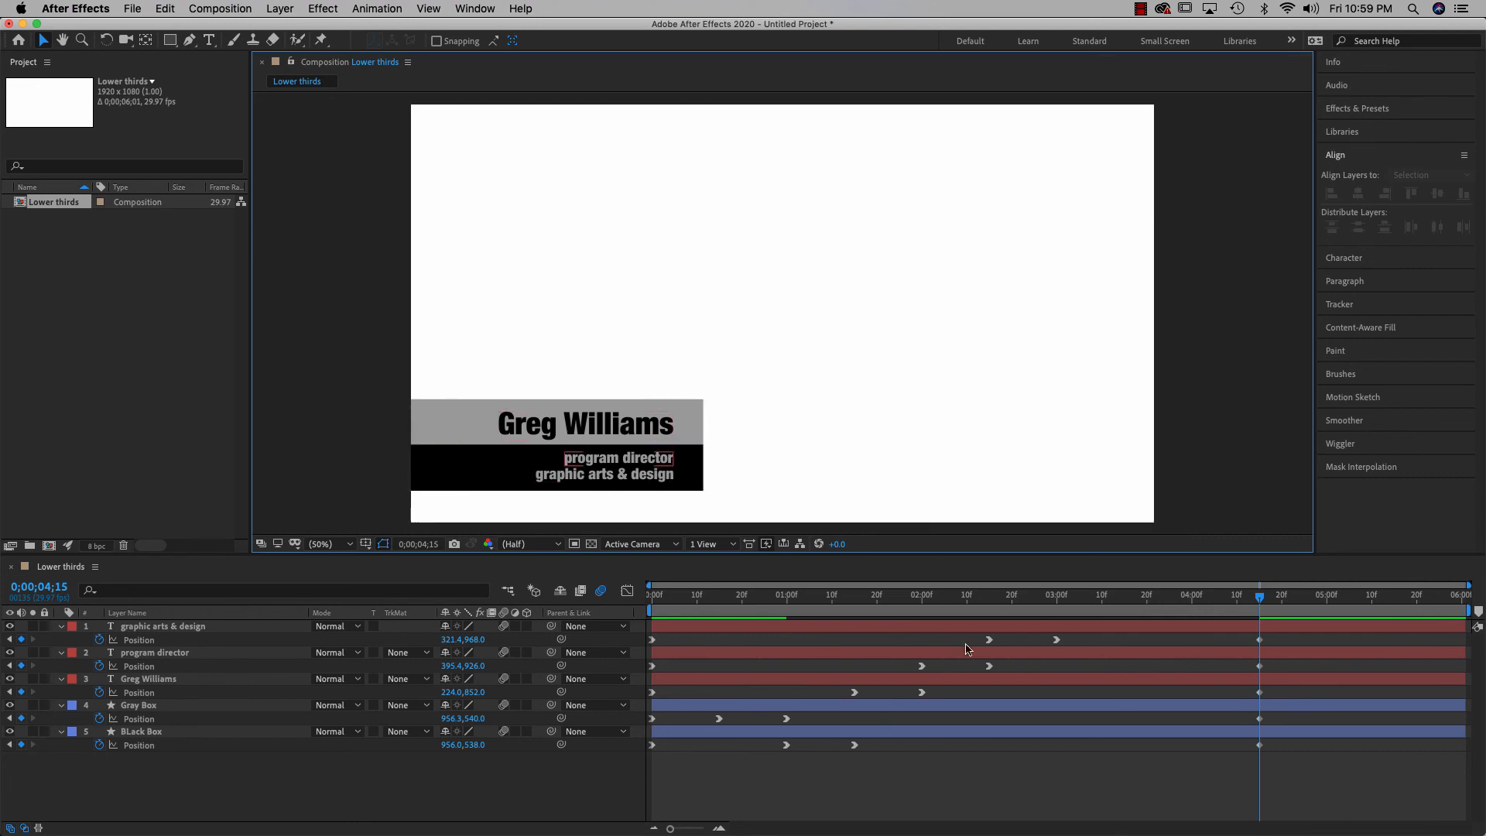
Move the current time to 0;00;05;00
left_click(55, 589)
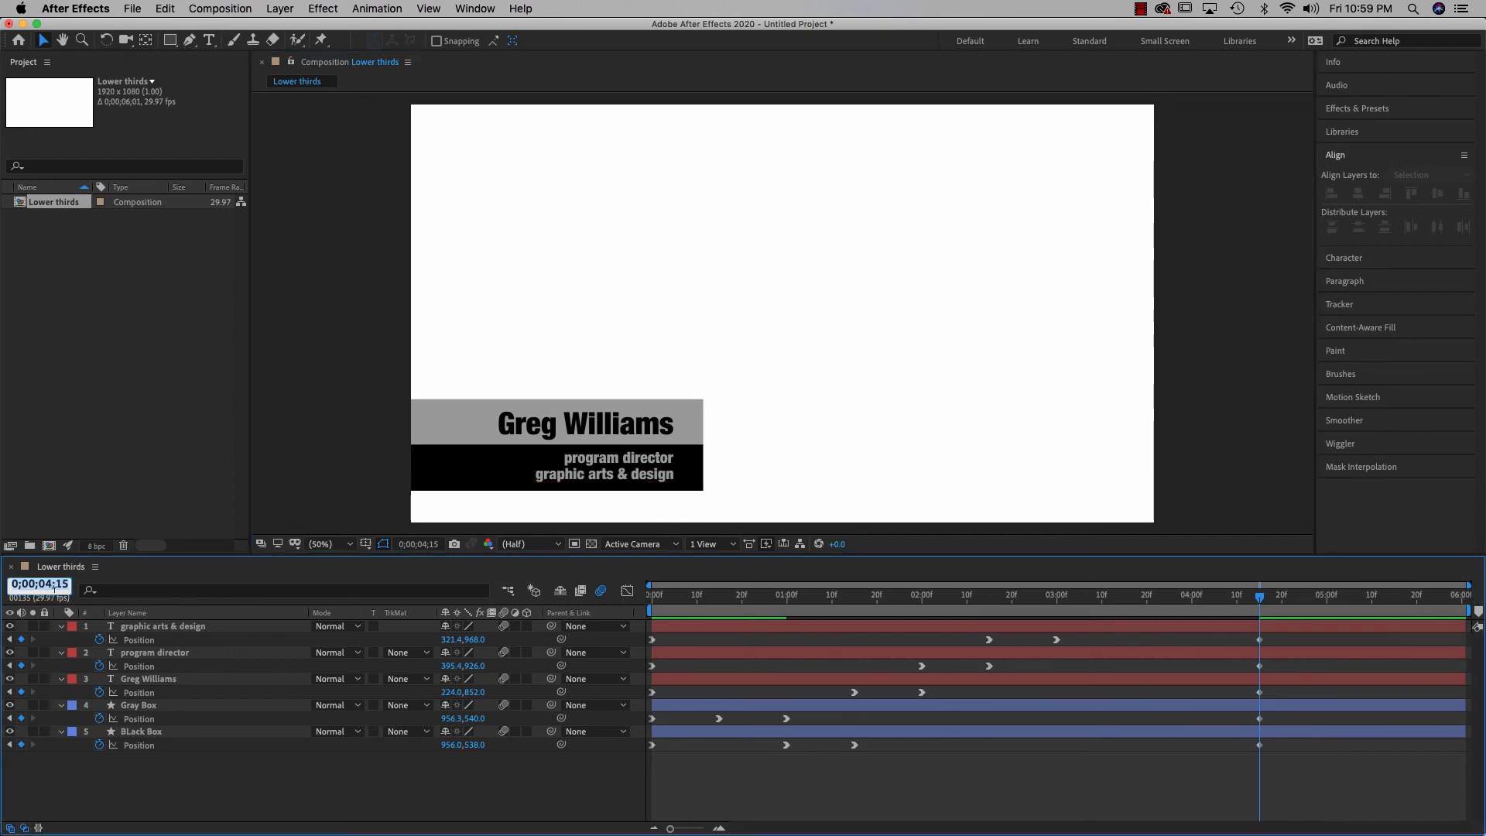
type("500")
key("Return")
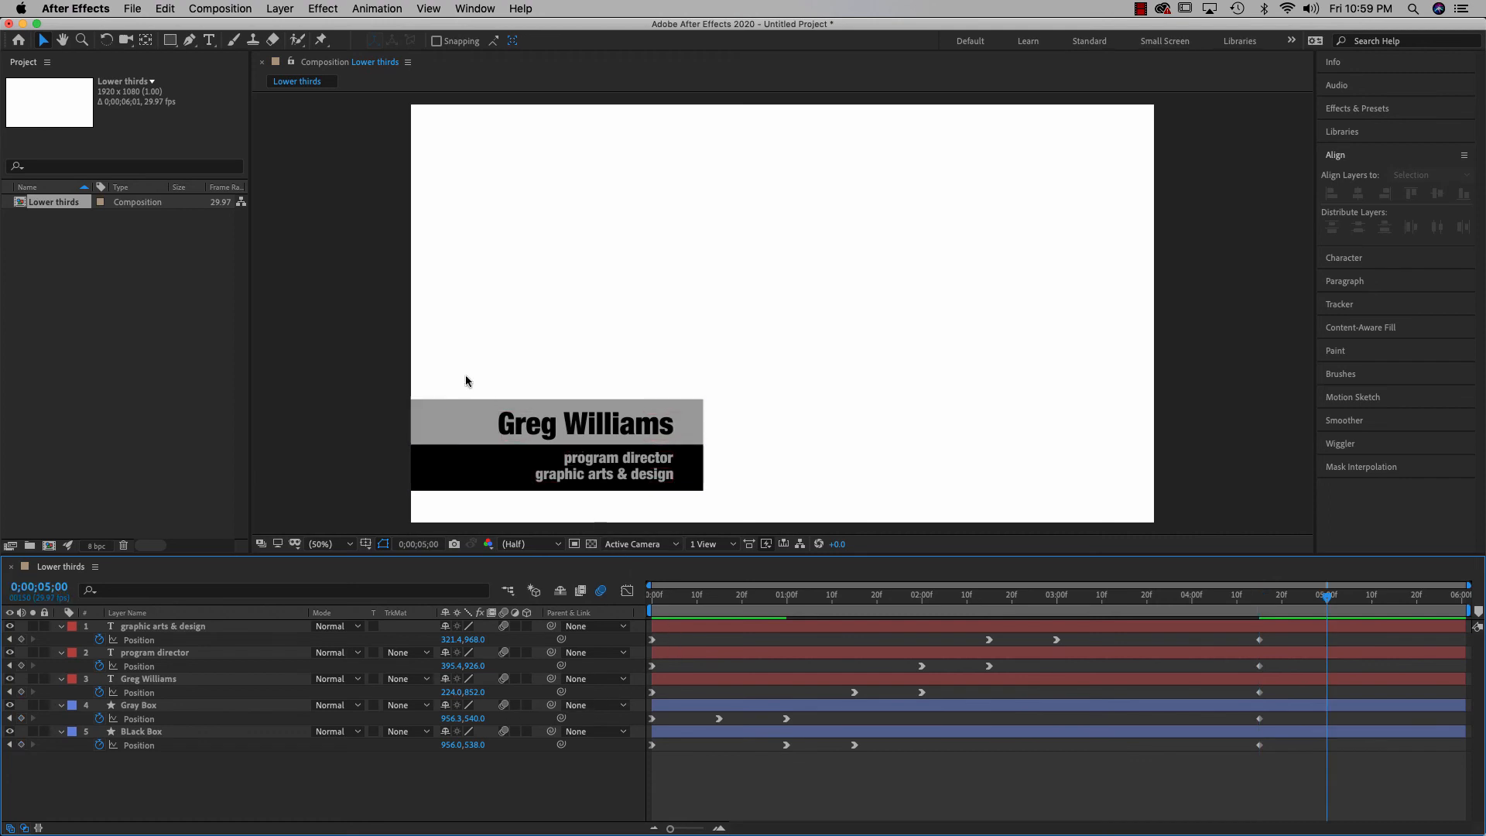
Drag all five layers below the frame at 0;00;05;00 and preview from the start
left_click_drag(379, 338, 666, 493)
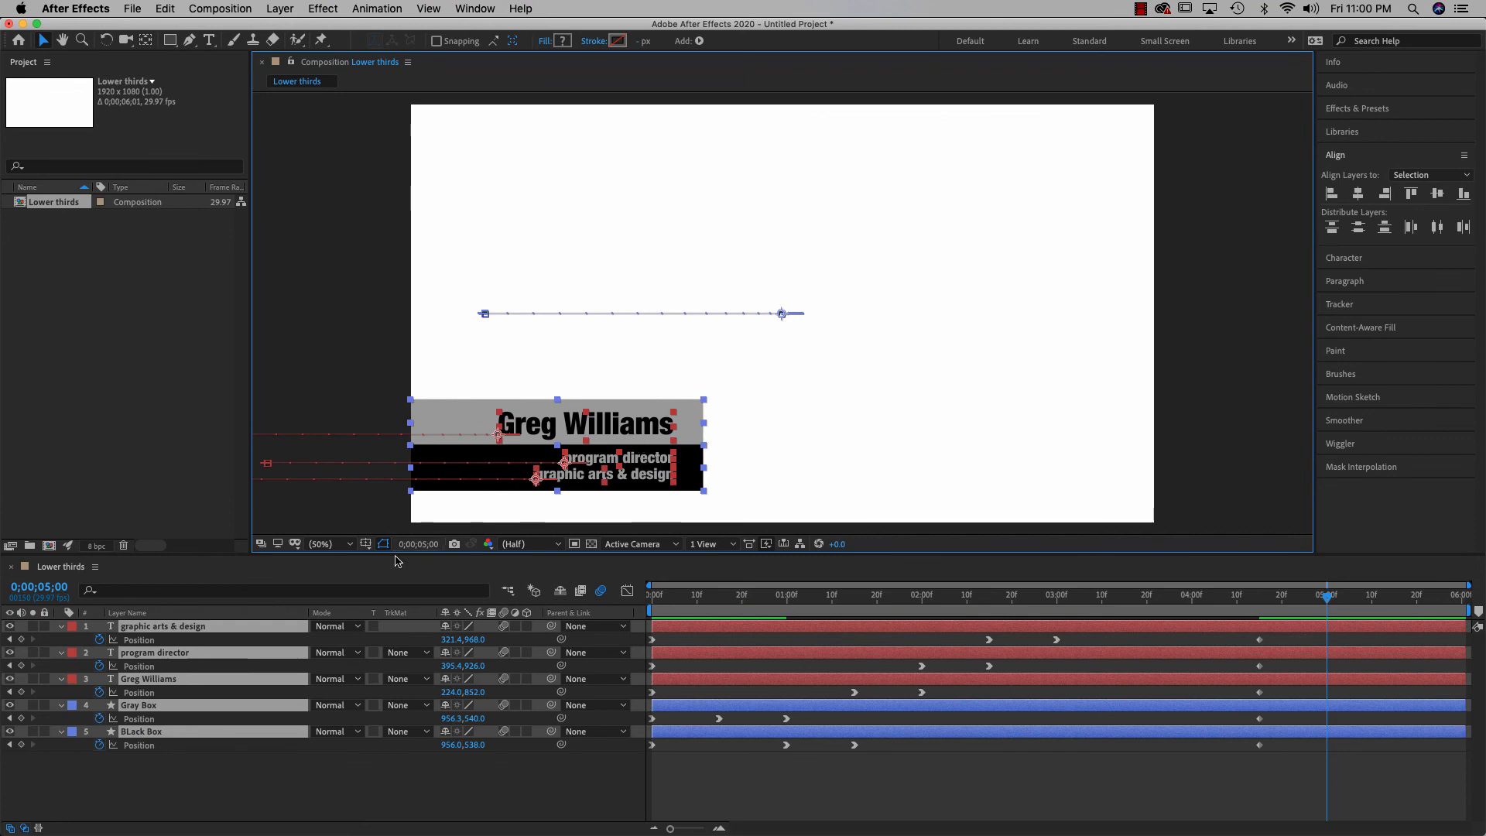
left_click_drag(615, 425, 615, 564)
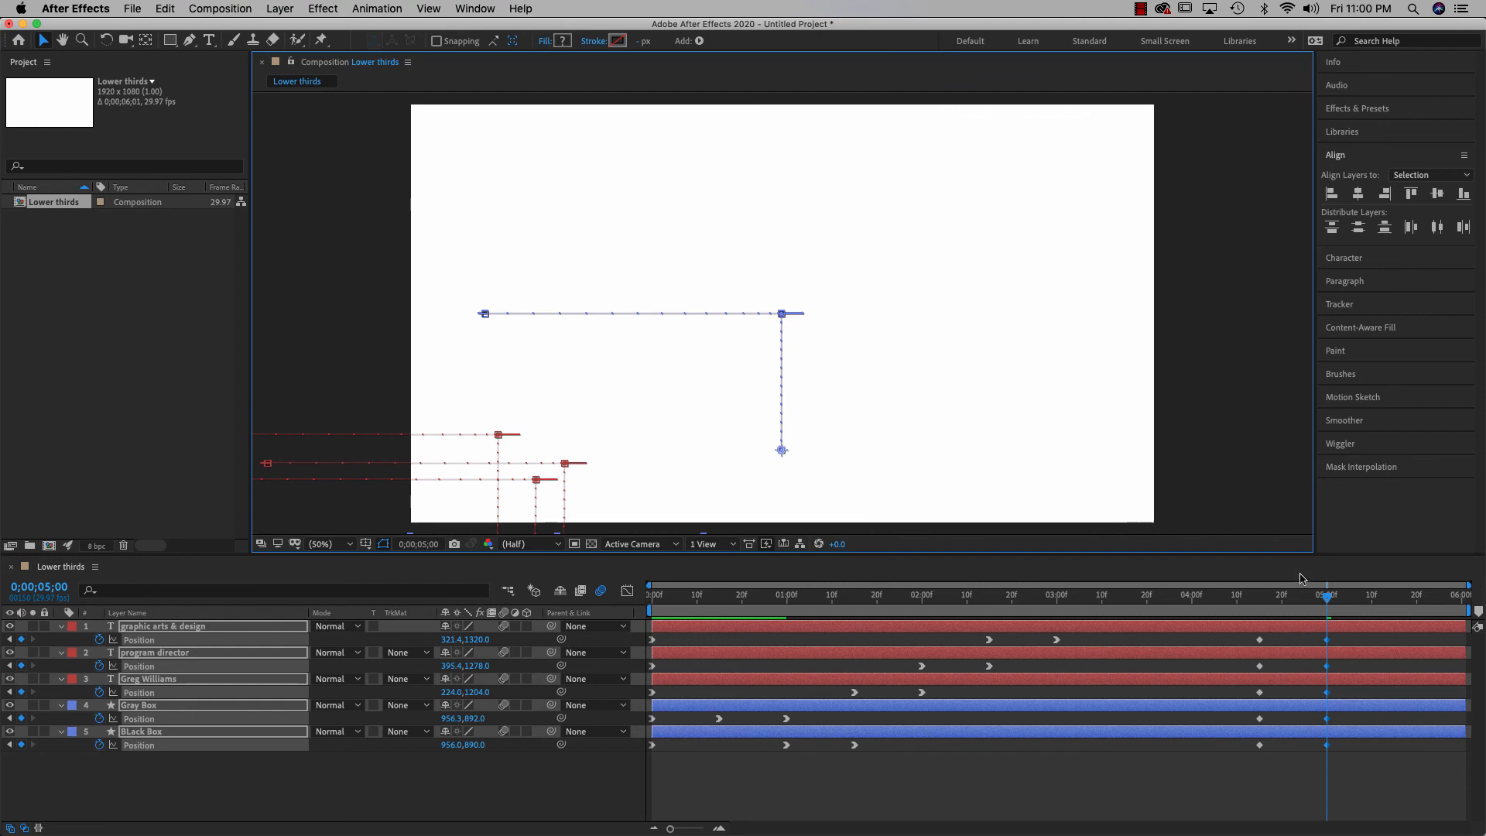
left_click_drag(1328, 598, 558, 571)
key("space")
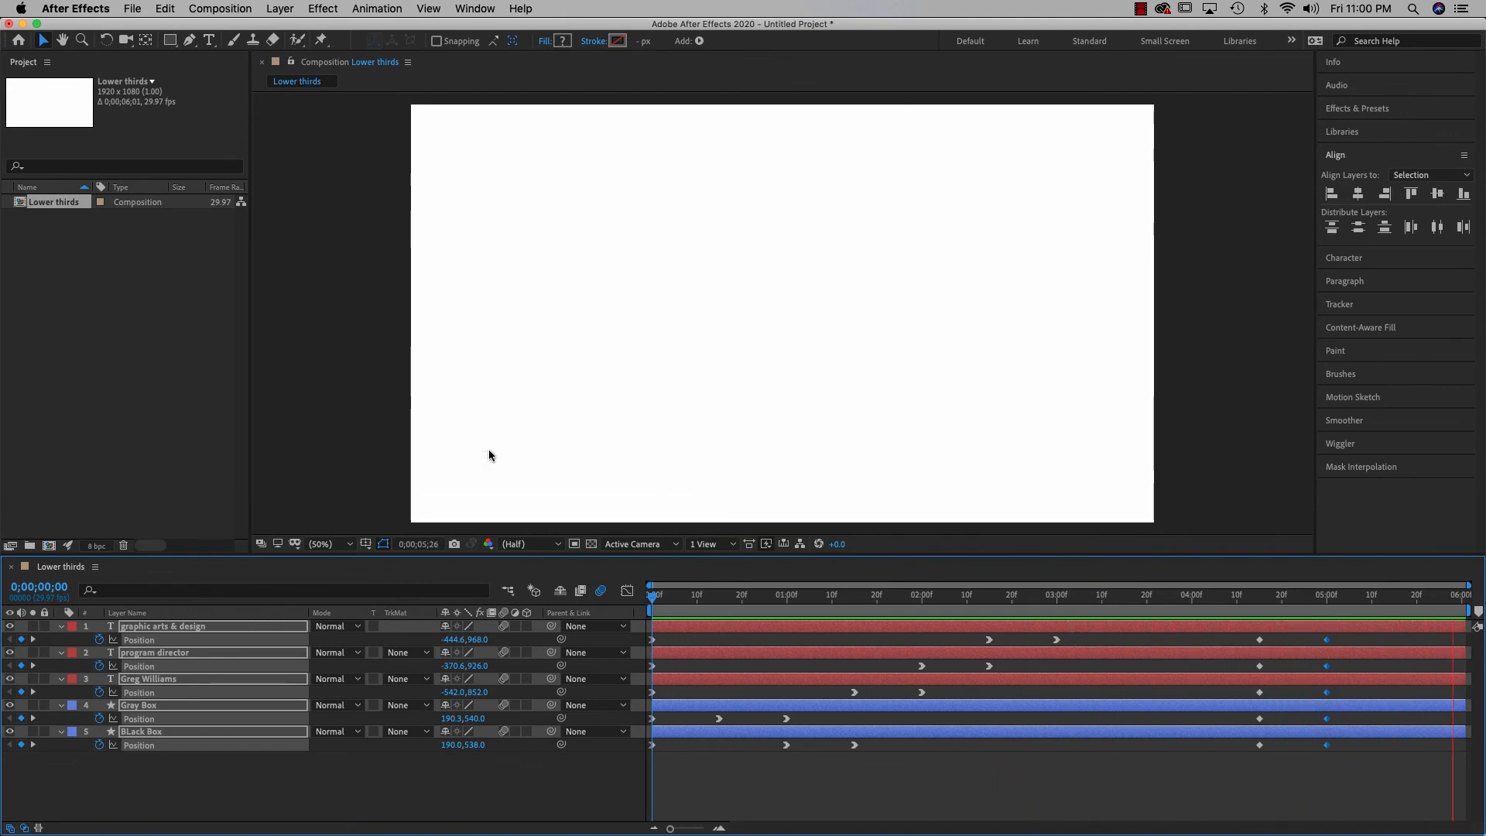
Save the project as 'lower thirds v2.aep' in animate-lower-thirds, then replay the preview
left_click(127, 8)
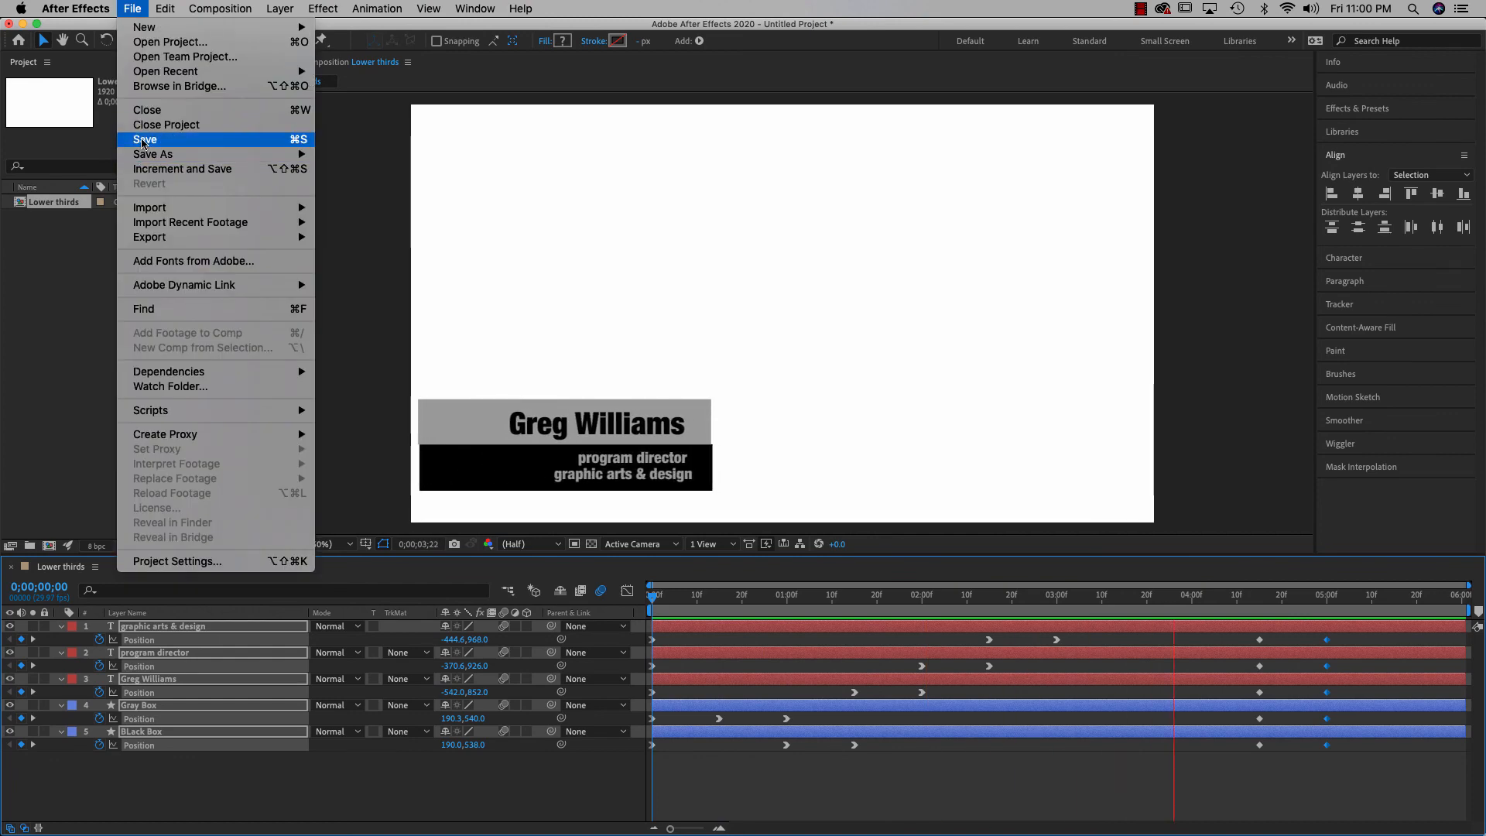
left_click(133, 9)
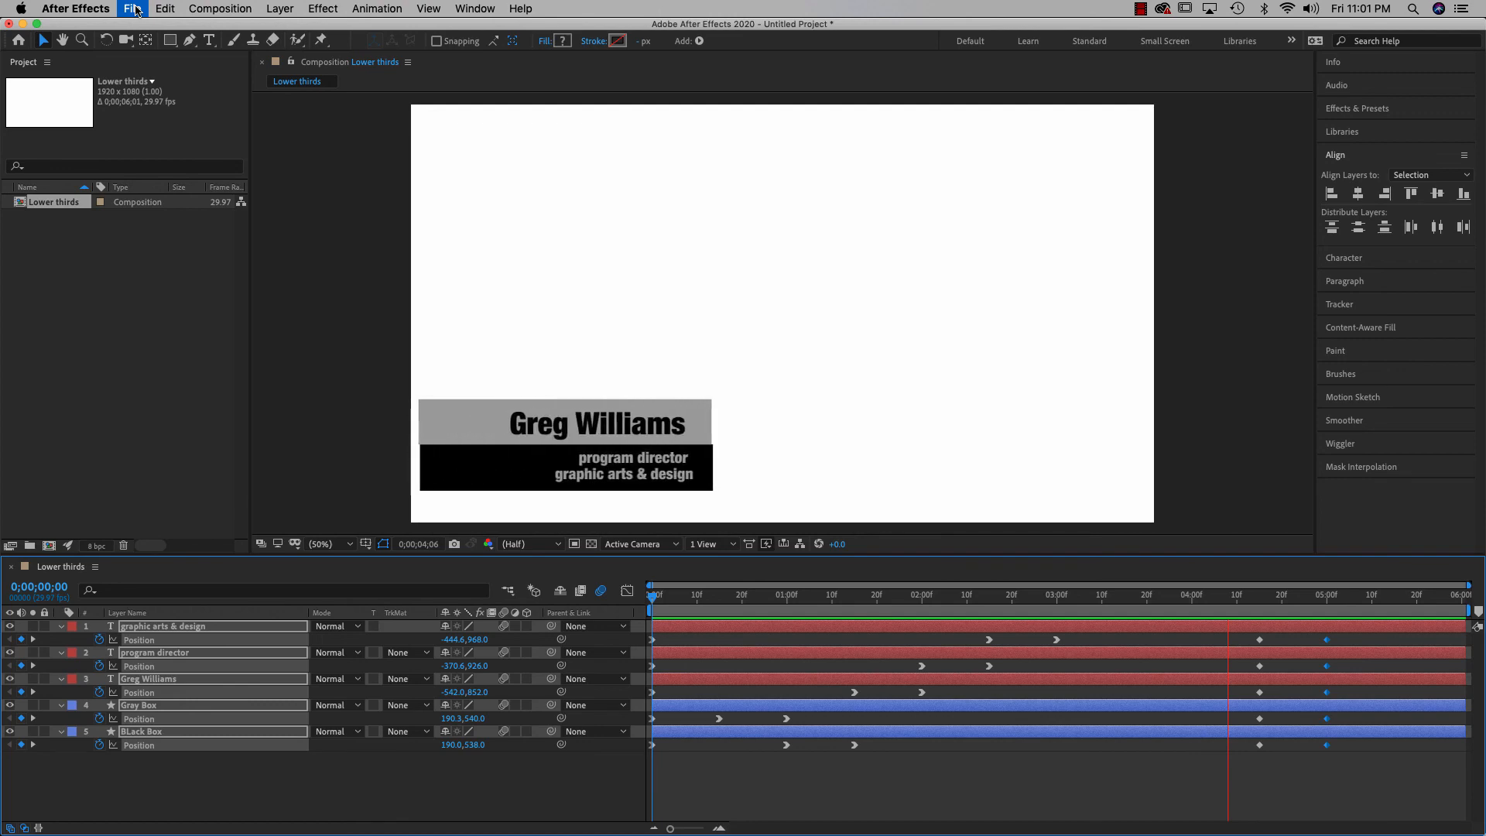
key("super+s")
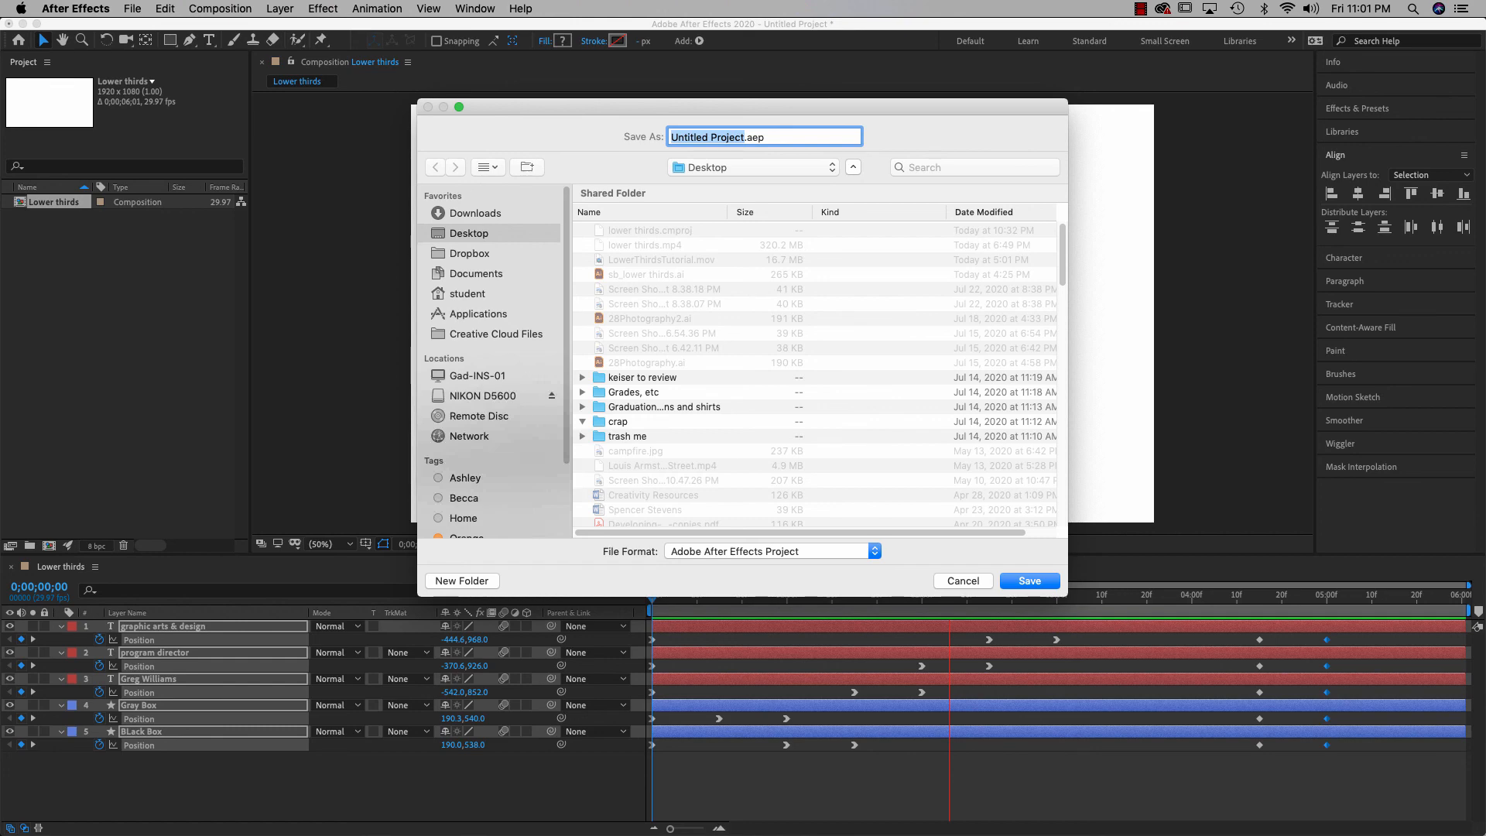
type("lower thirds v2")
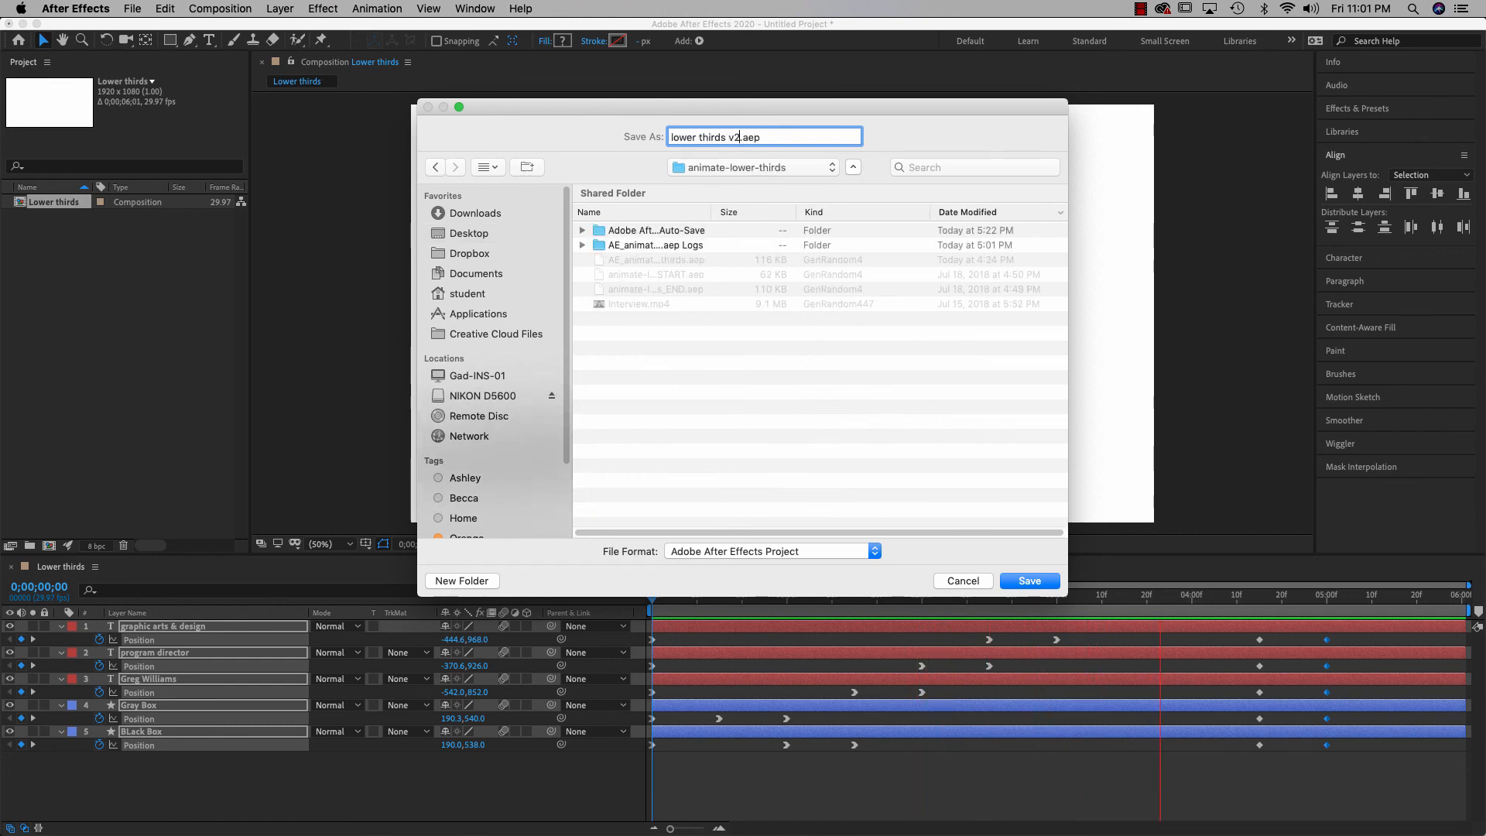
left_click(1041, 581)
key("space")
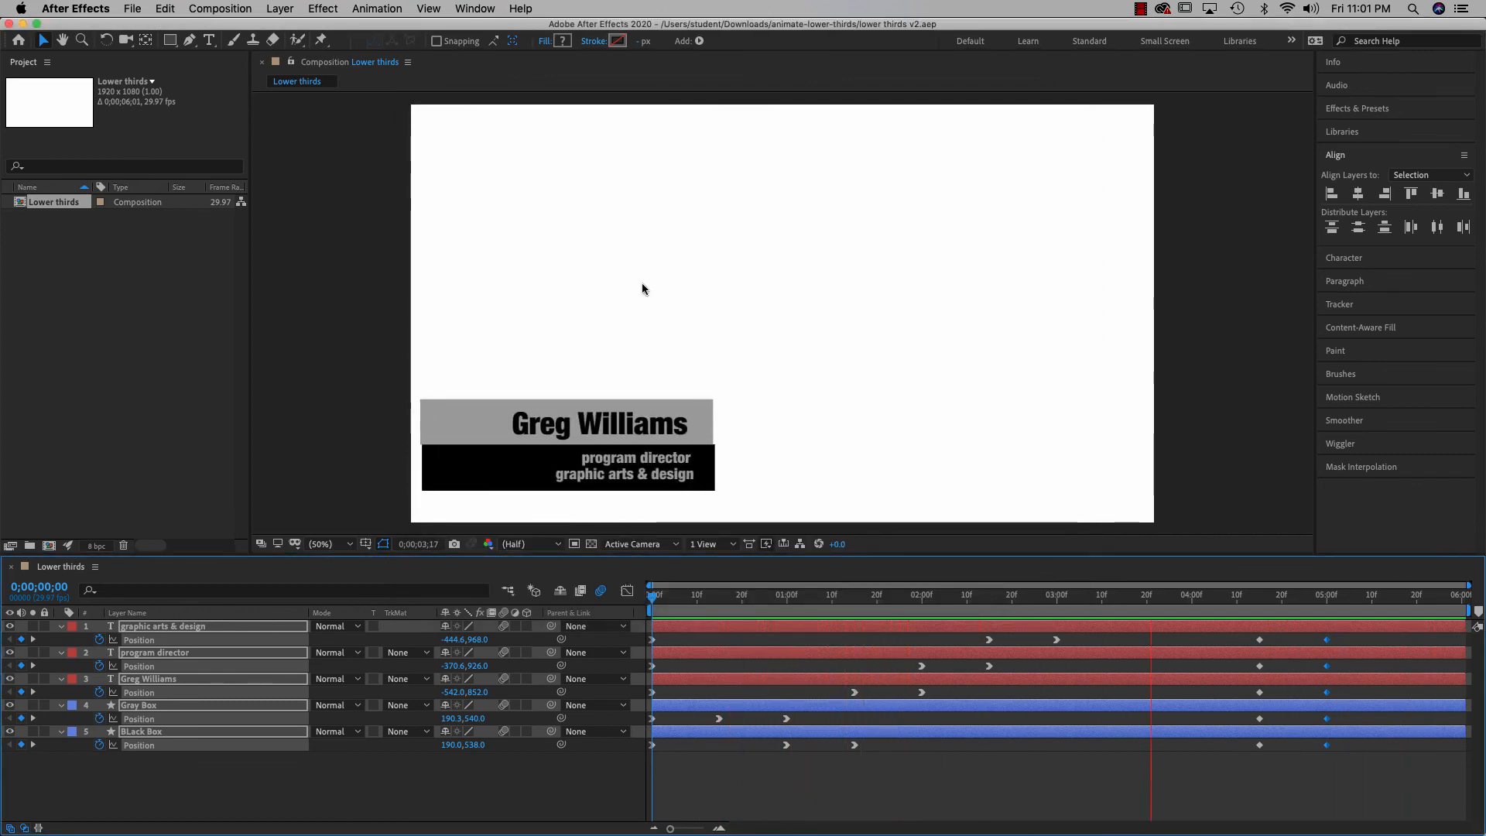
Add the Lower thirds comp to the Render Queue
left_click(132, 8)
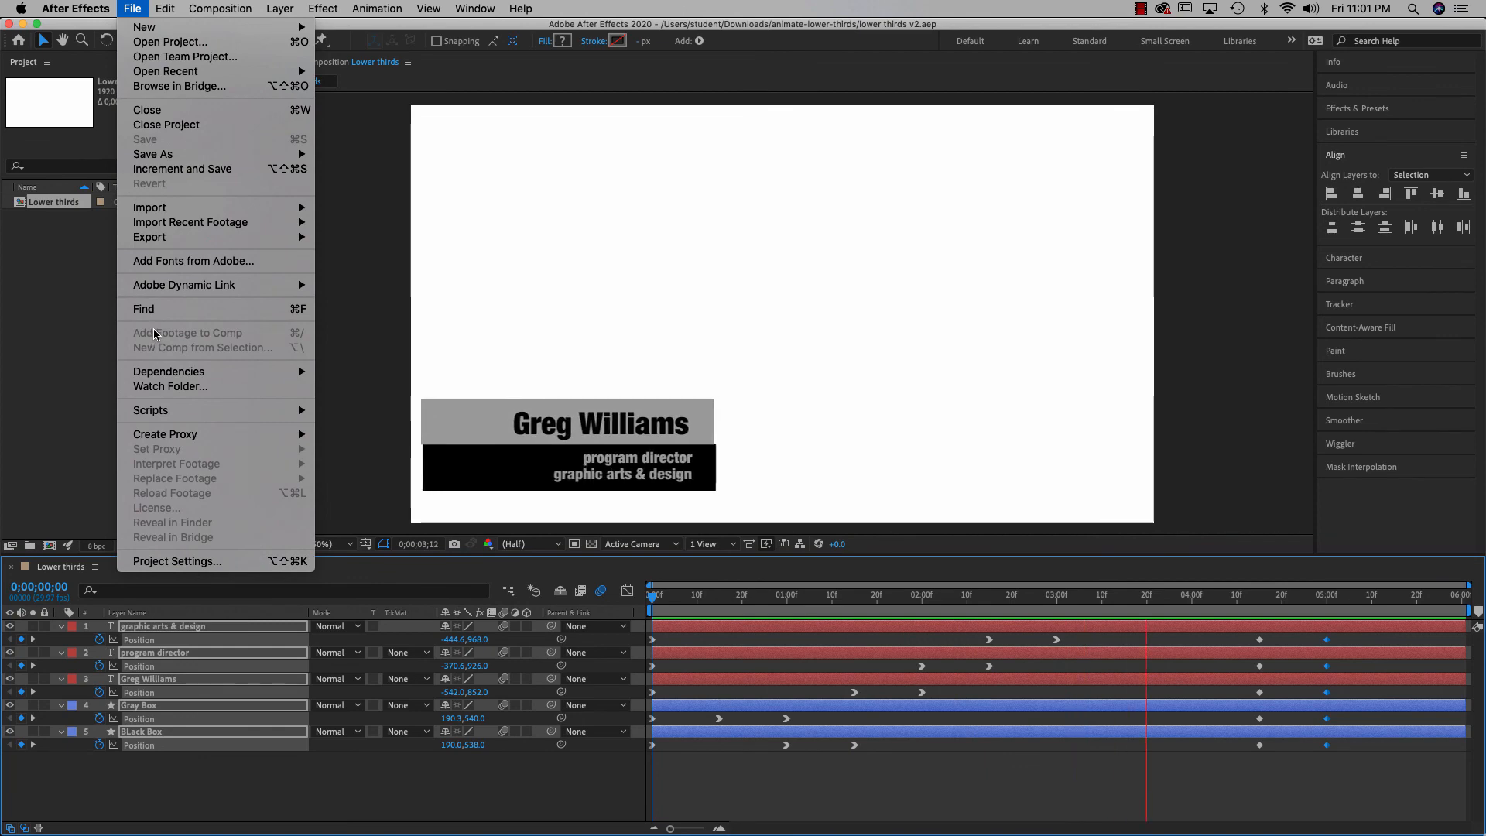
mouse_move(165, 245)
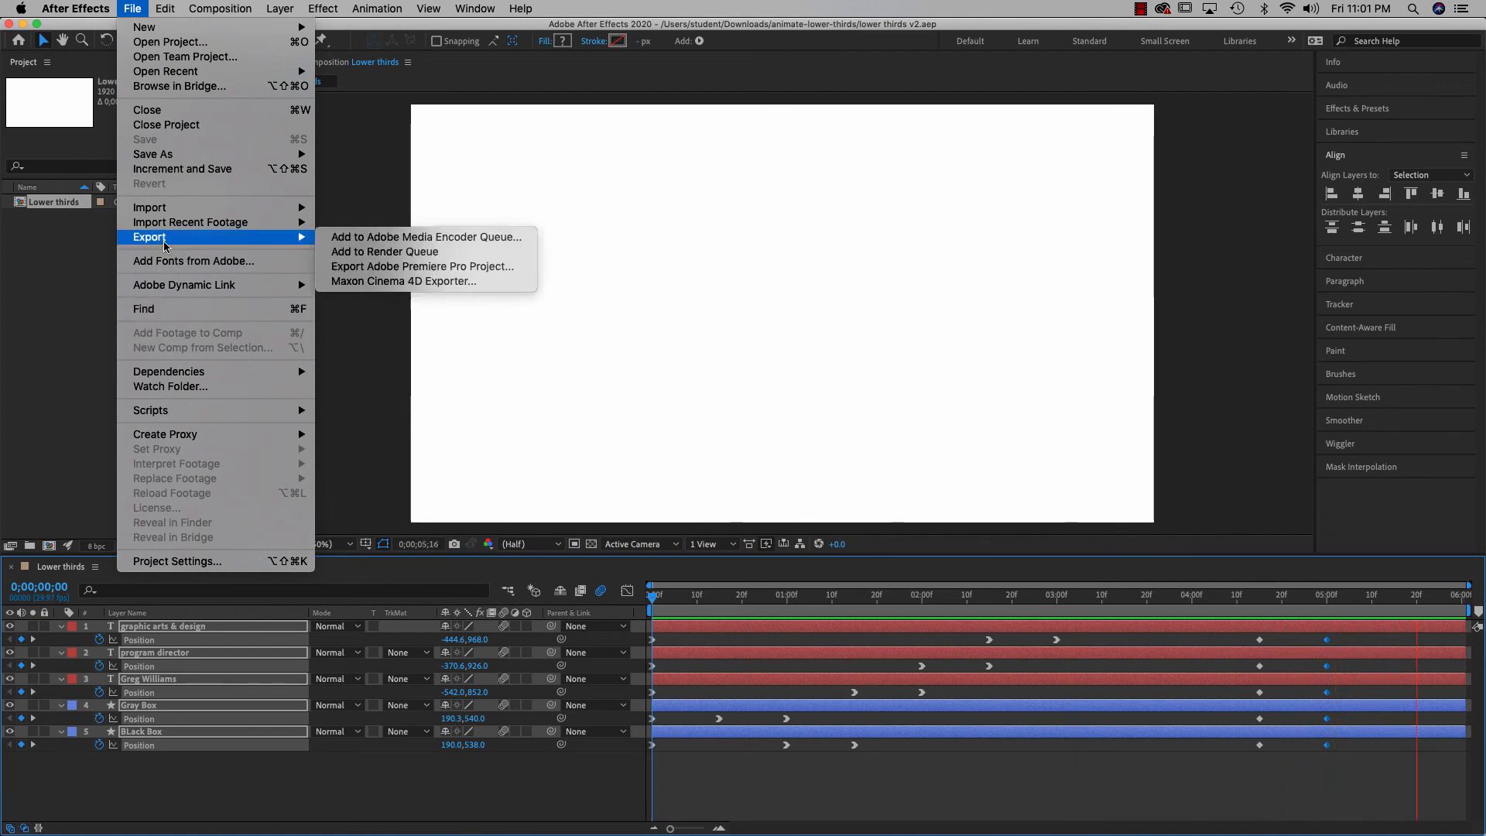
left_click(379, 252)
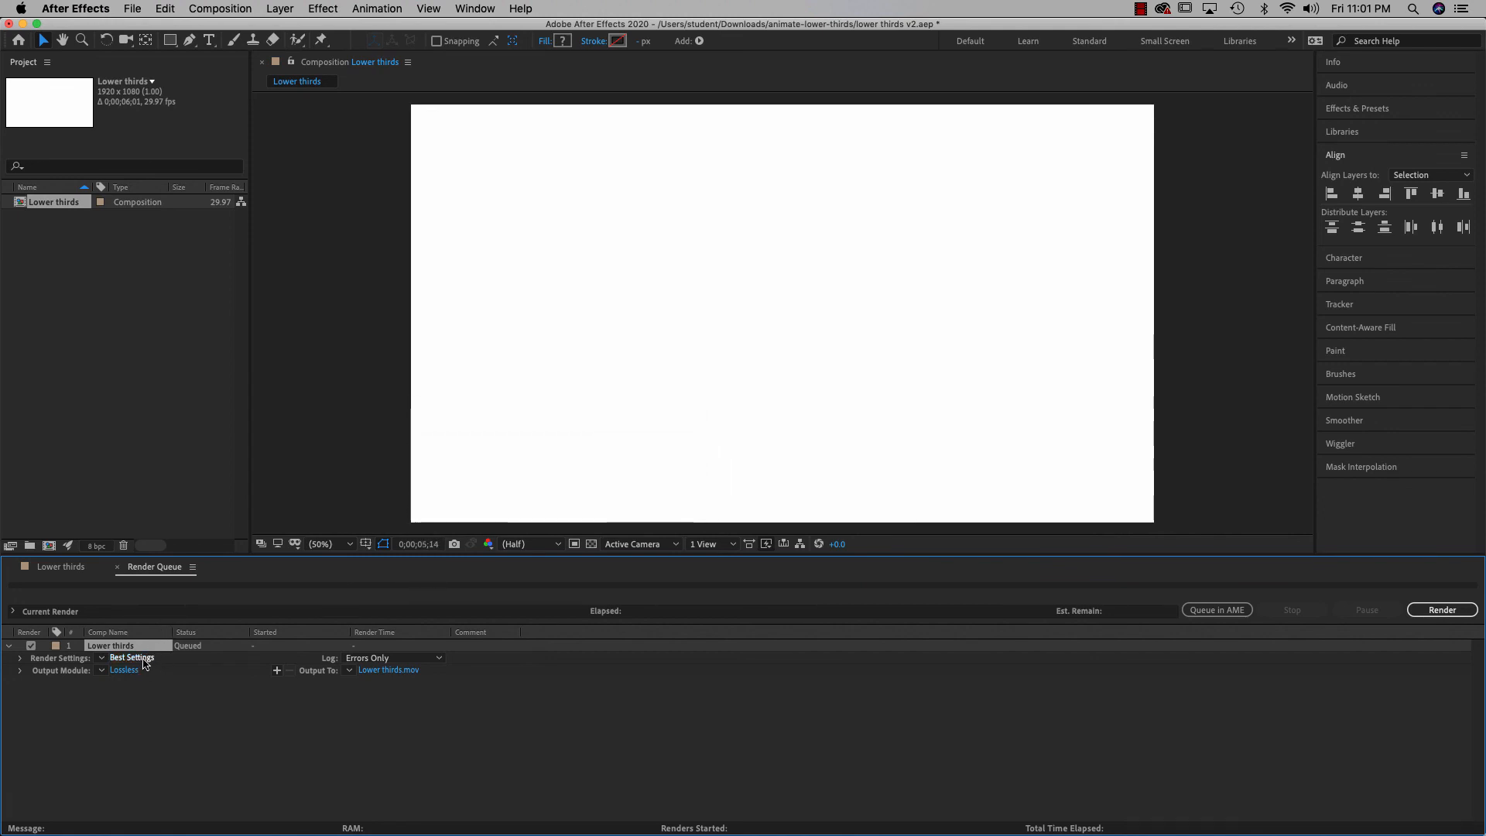
Rename the render output to 'Lower thirds v2.mov' and check the available output formats
left_click(387, 670)
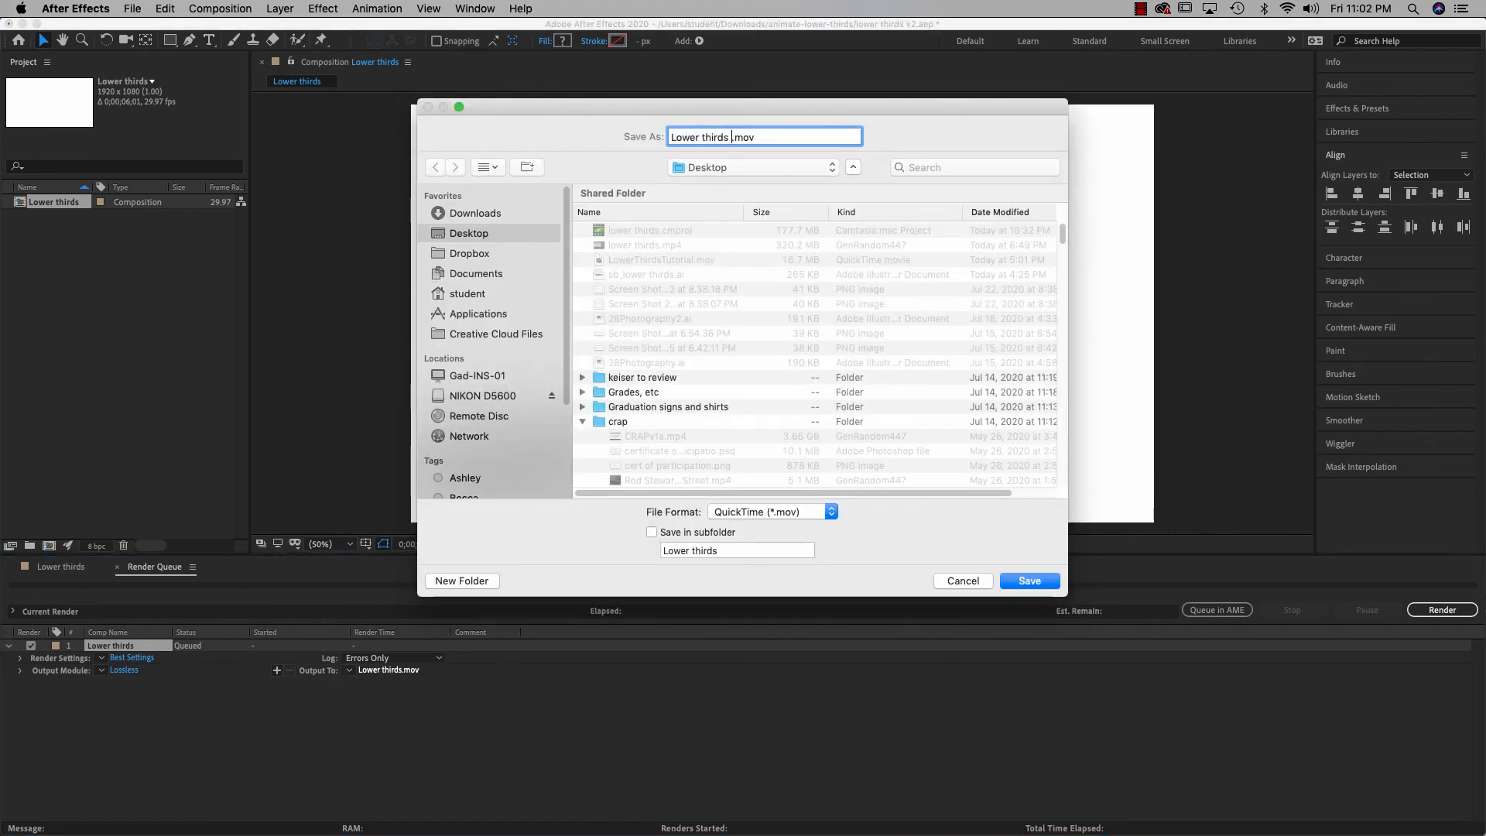
type("v2")
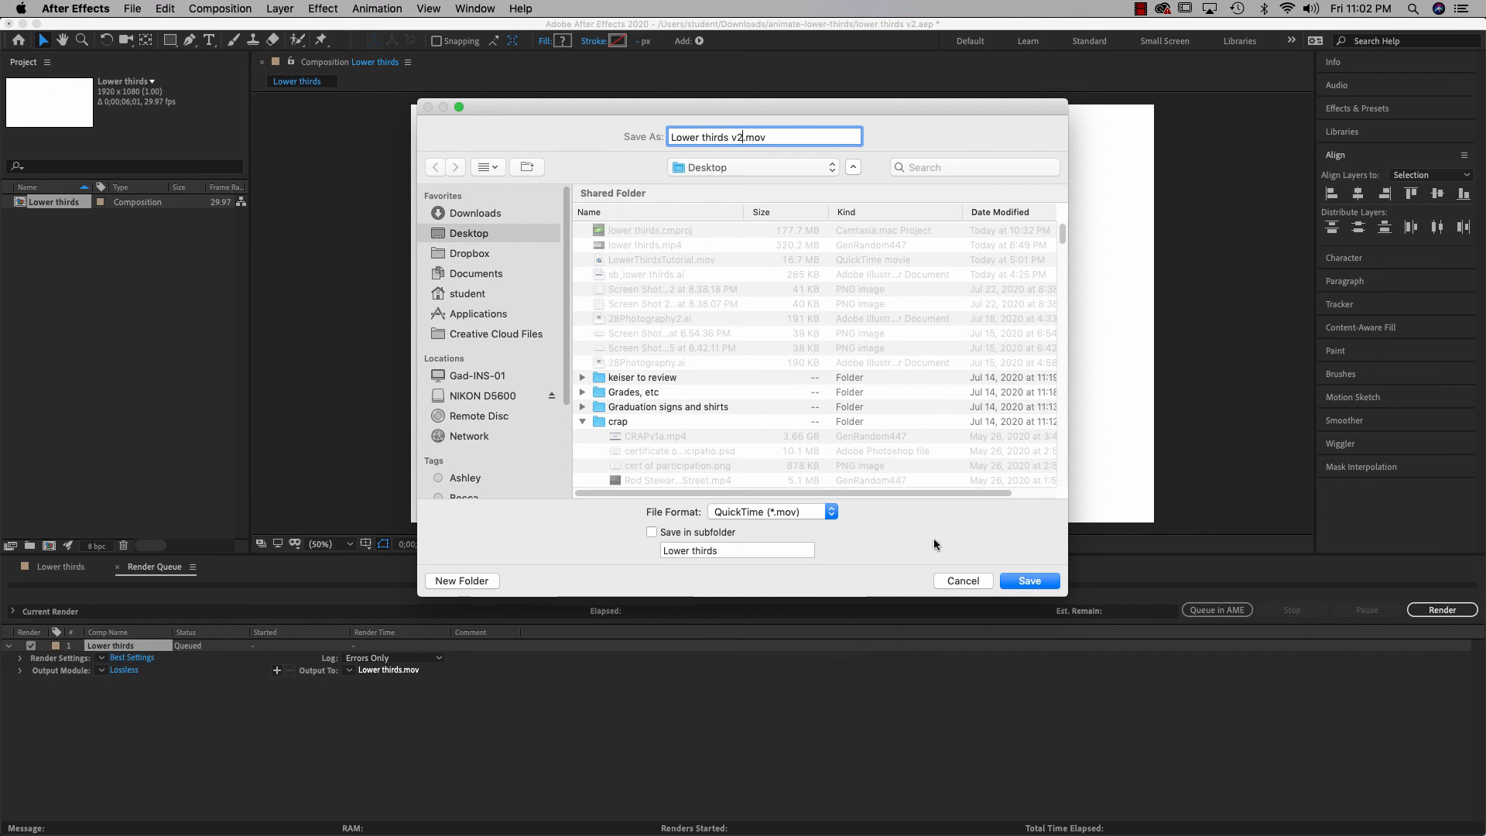
left_click(797, 512)
left_click(885, 523)
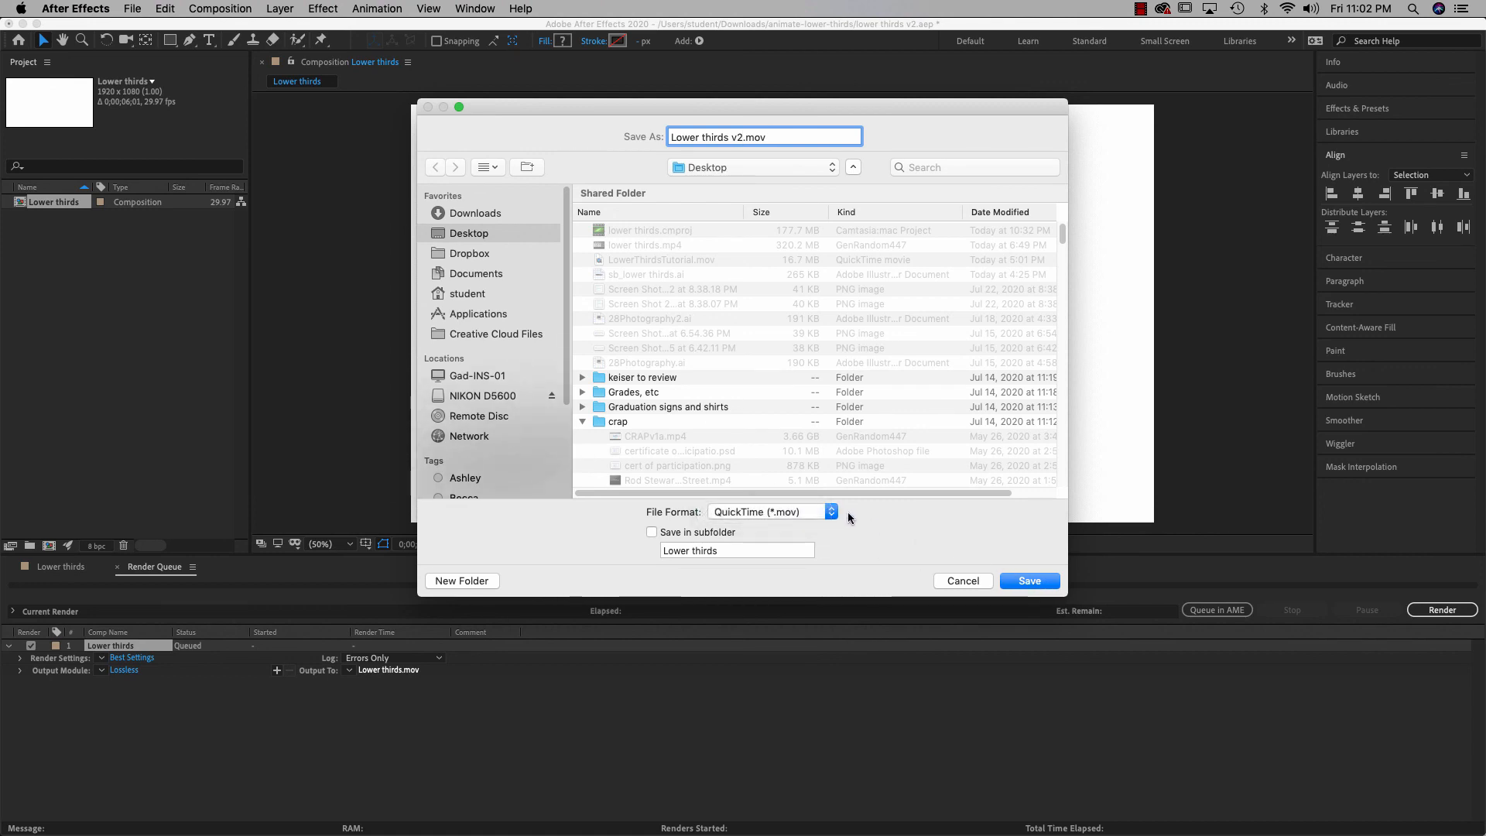
Confirm the Lower thirds v2.mov output and render the comp until it reads Done
left_click(1028, 581)
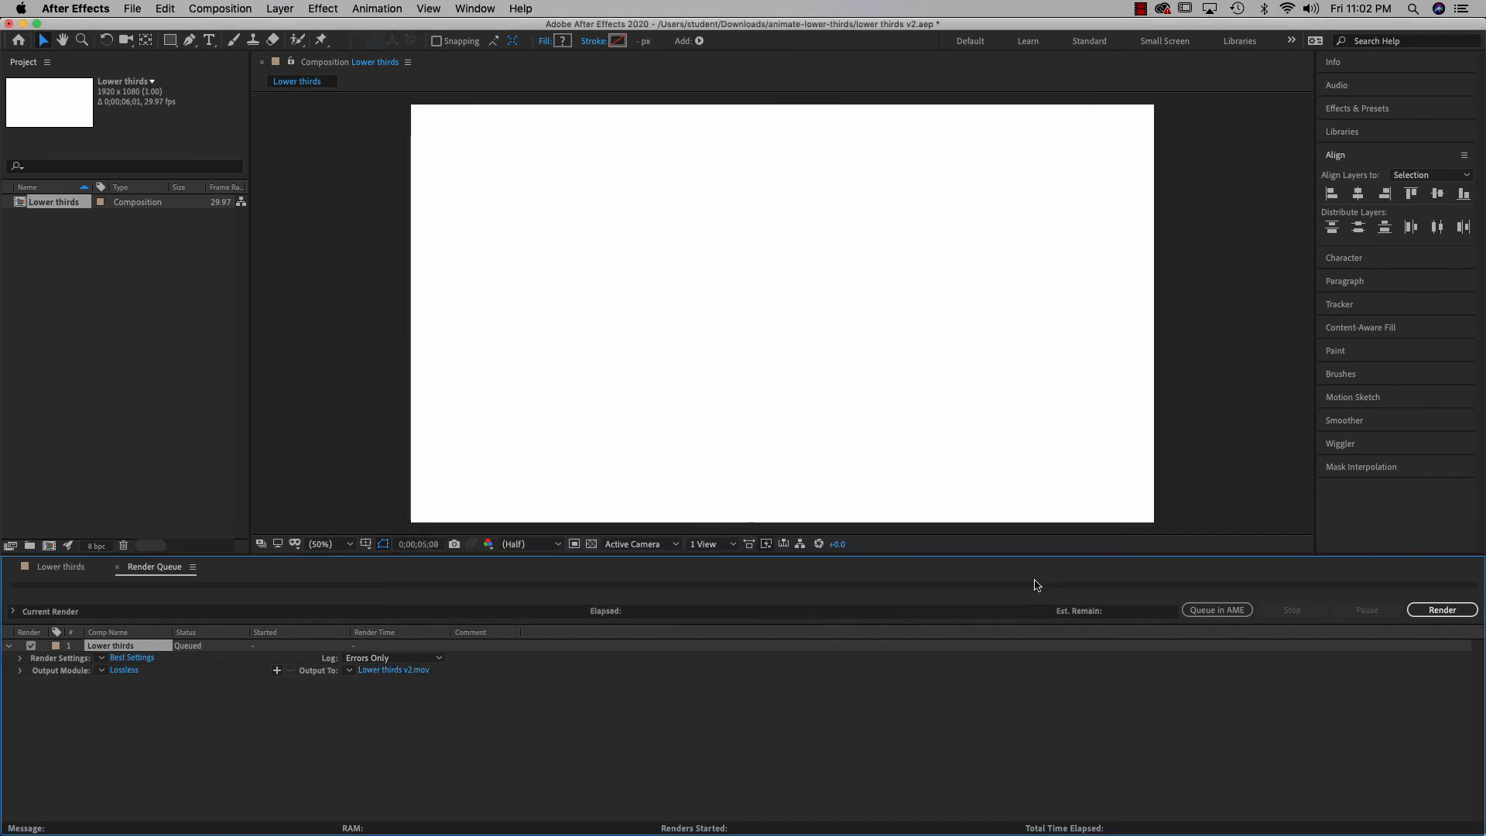
left_click(1439, 610)
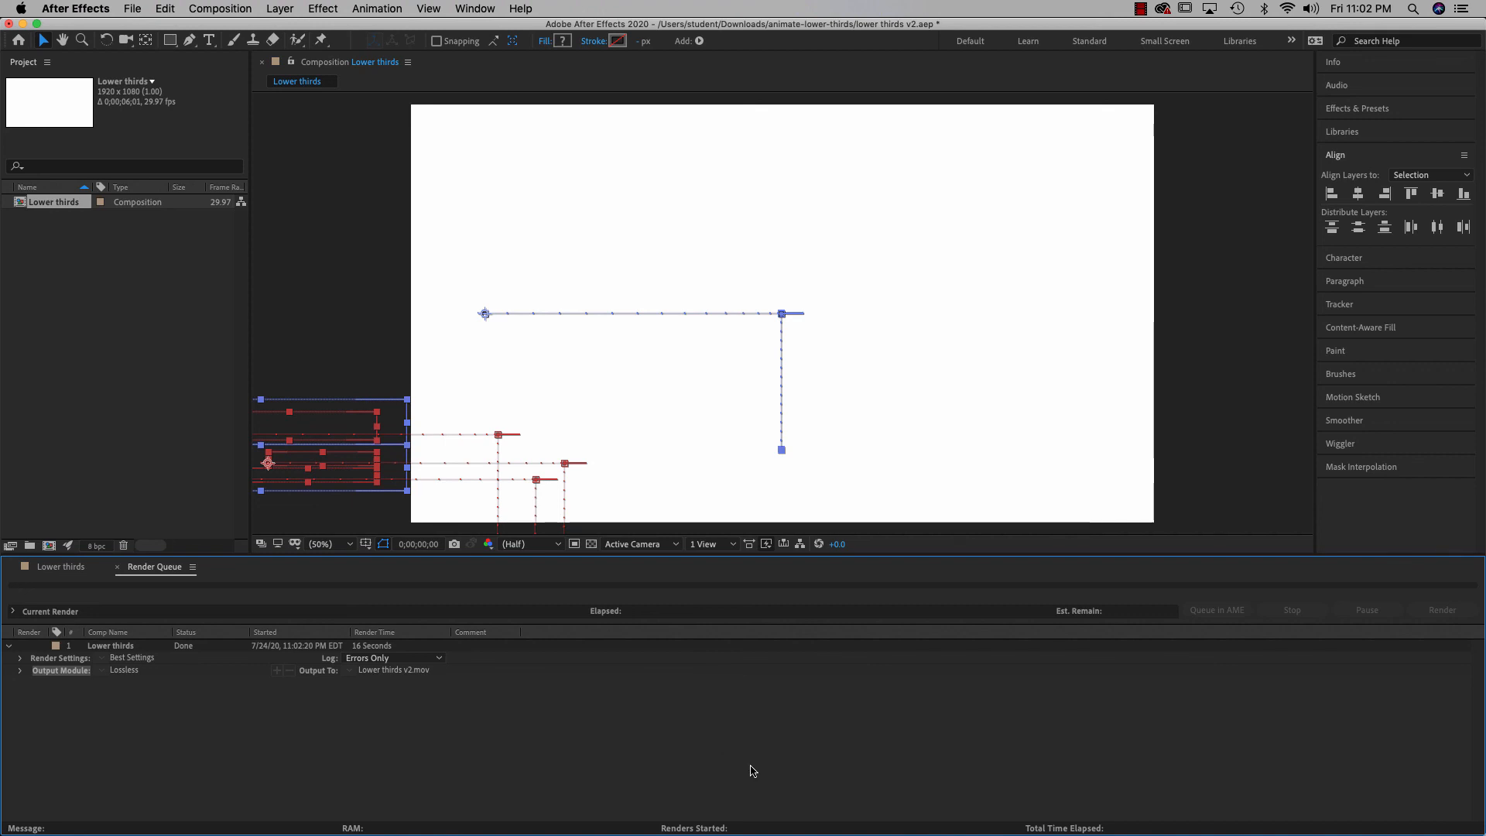
left_click(1140, 9)
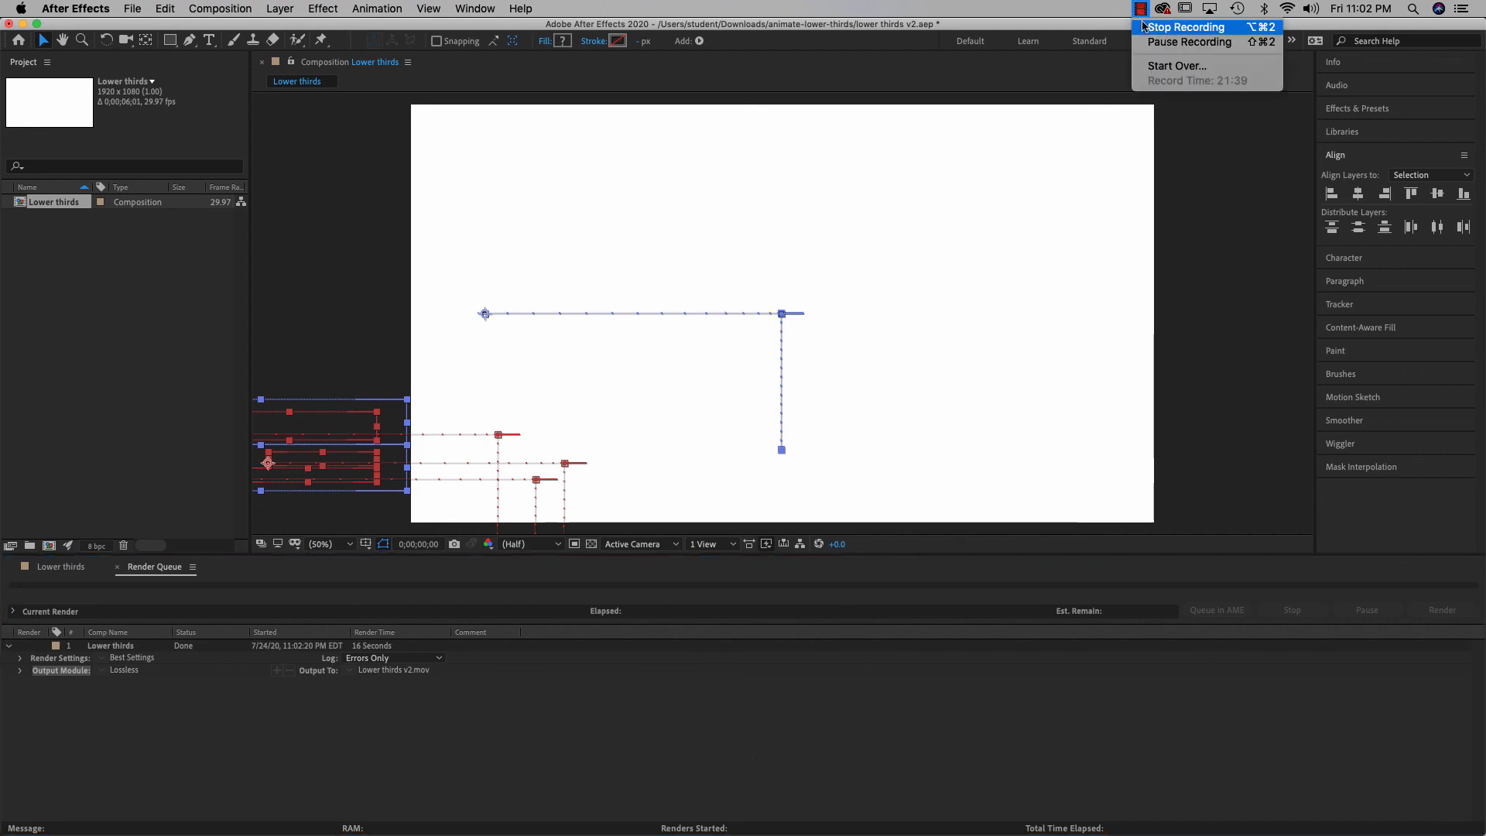